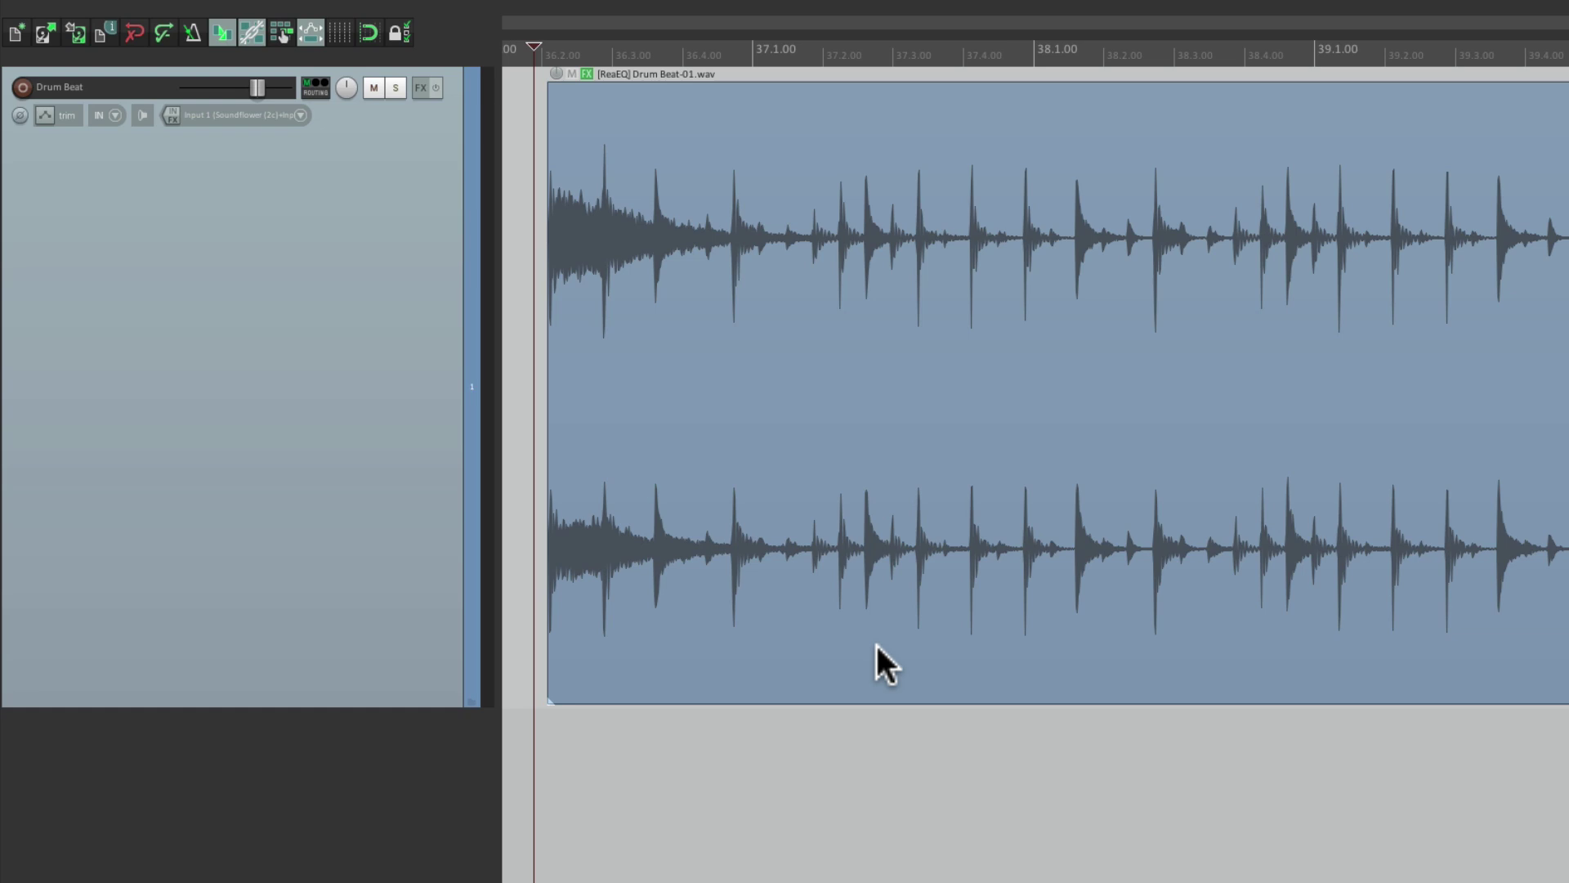
# - Play and stop the Drum Beat loop twice to audition it
pyautogui.press('space')
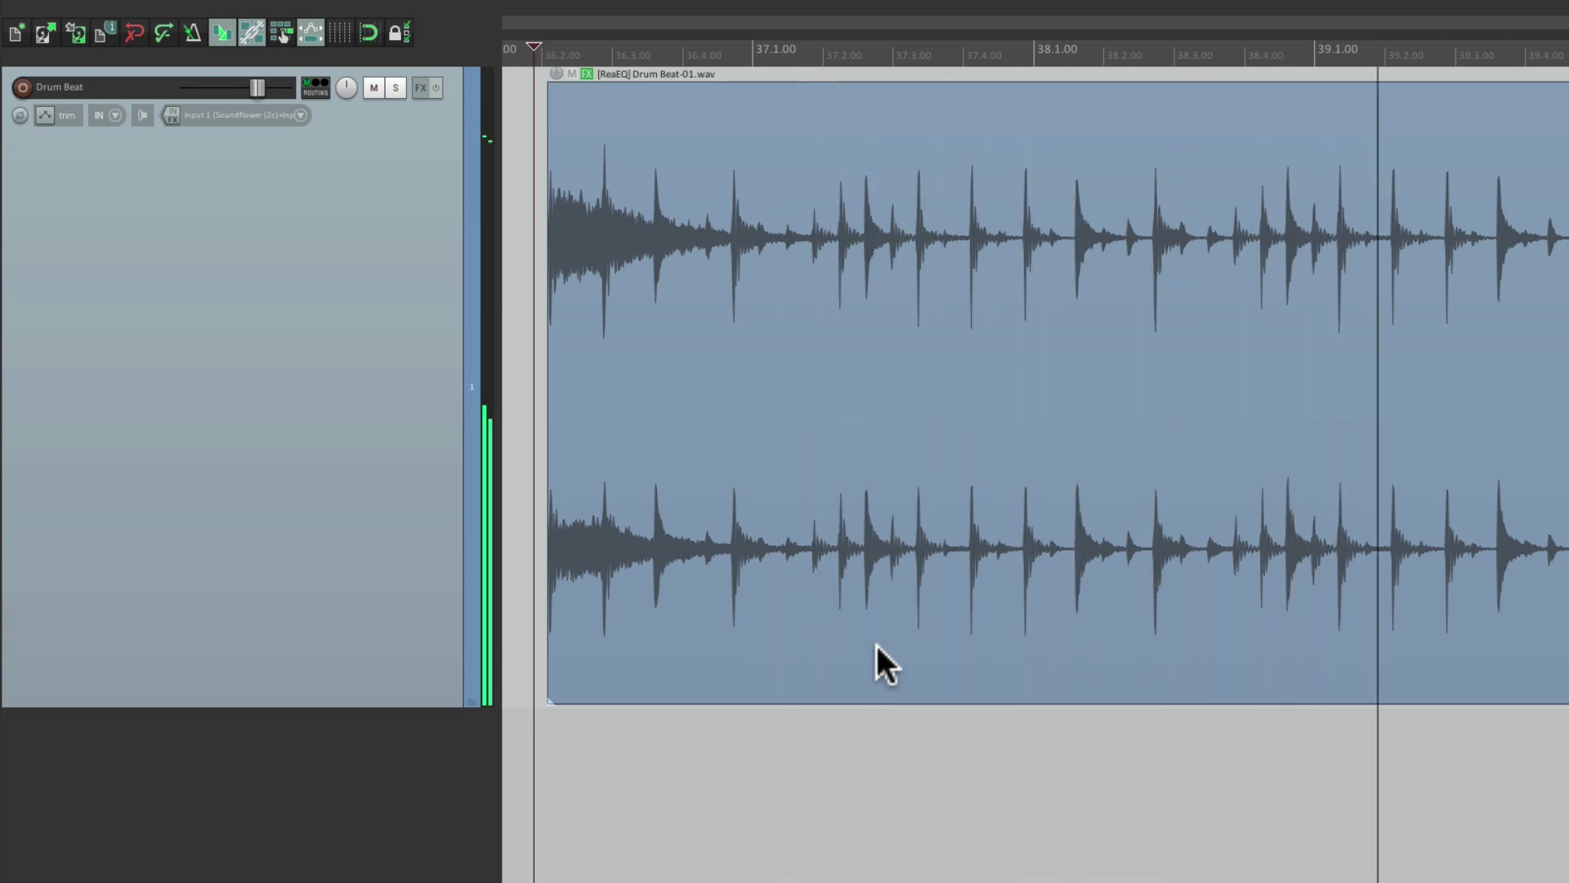
pyautogui.press('space')
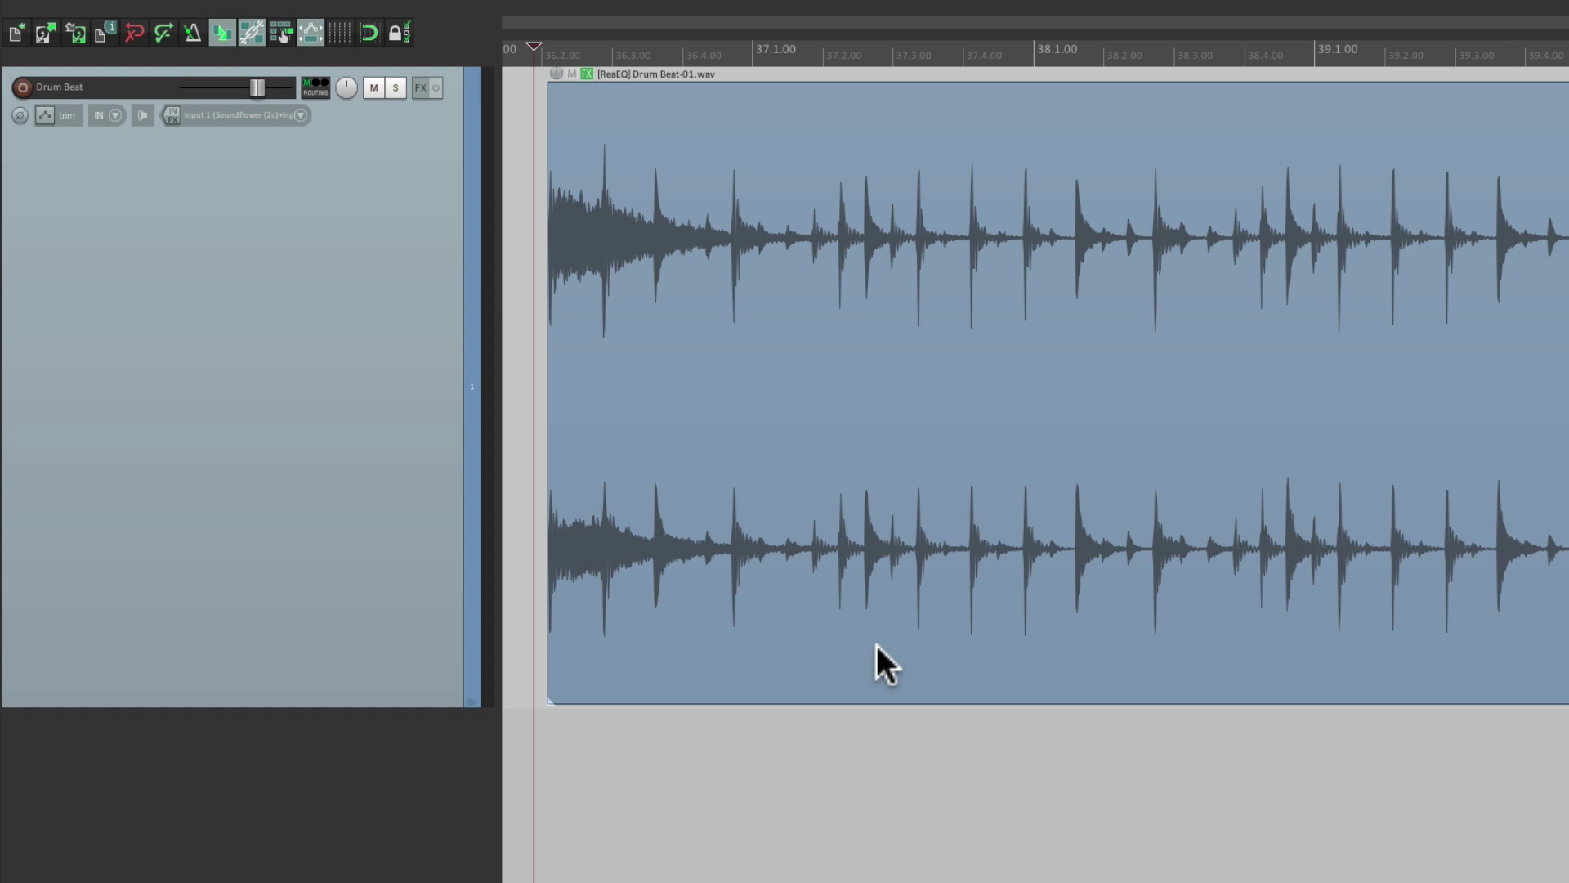
pyautogui.press('space')
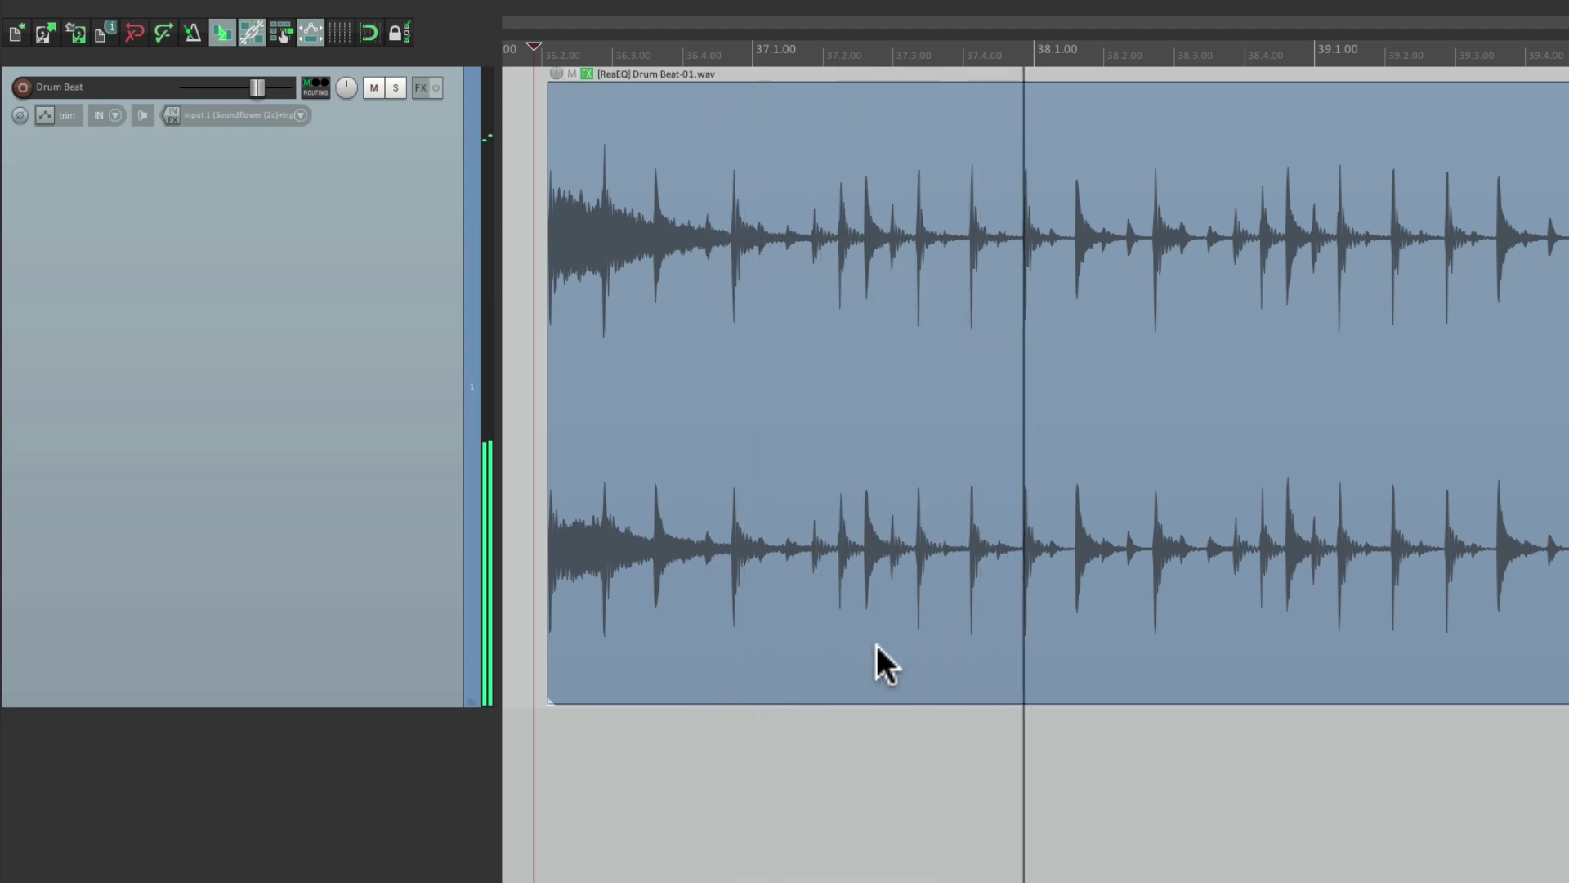
pyautogui.press('space')
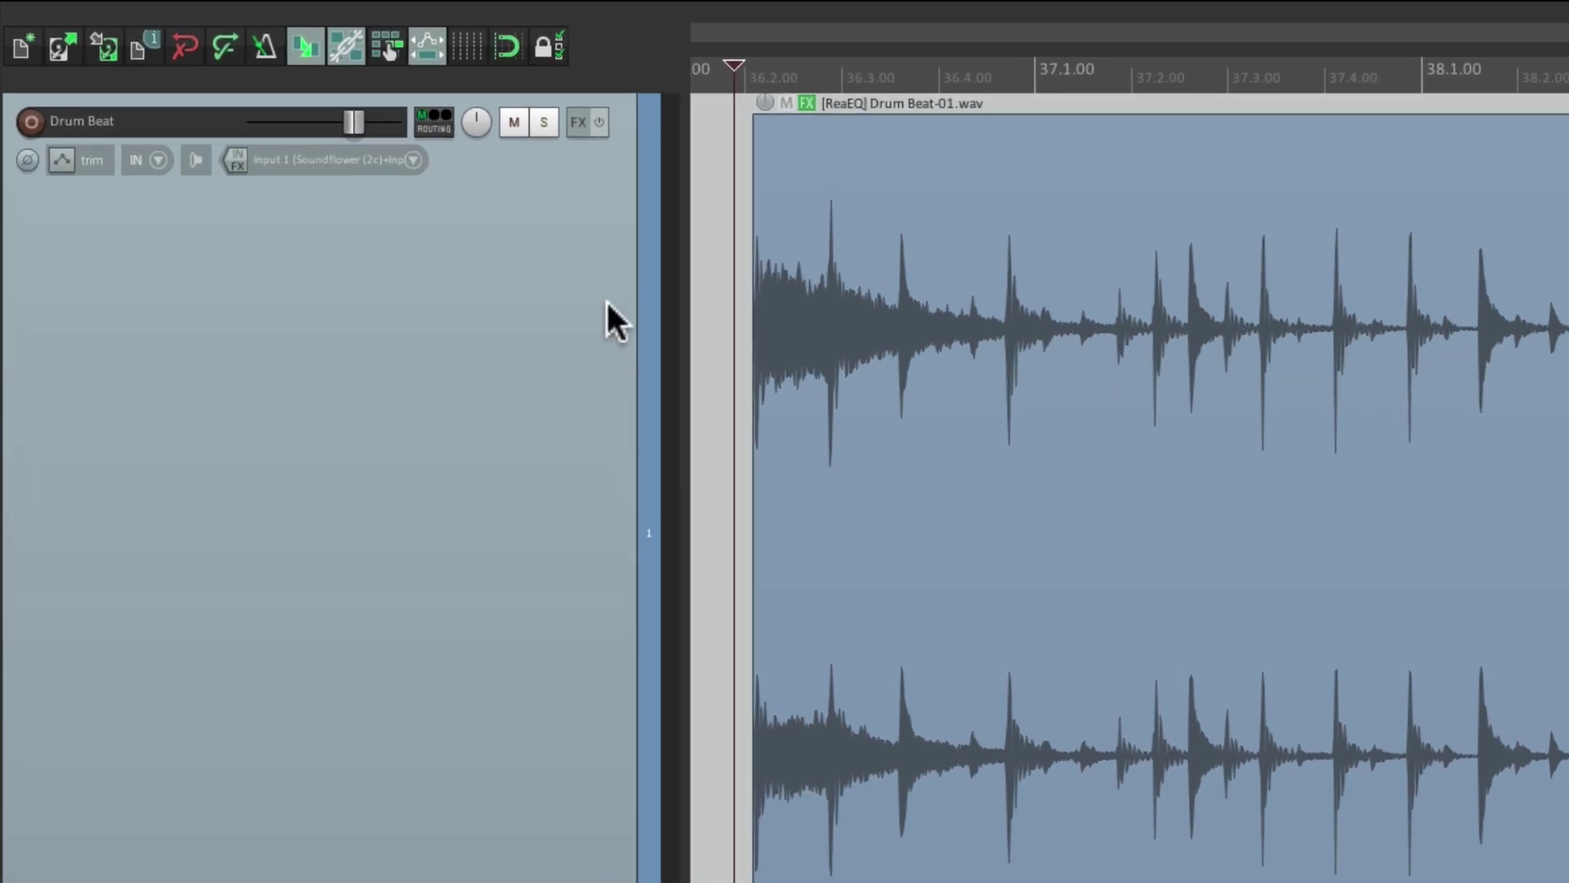
# - Add Cockos ReaEQ to the Drum Beat track's FX chain
pyautogui.click(581, 122)
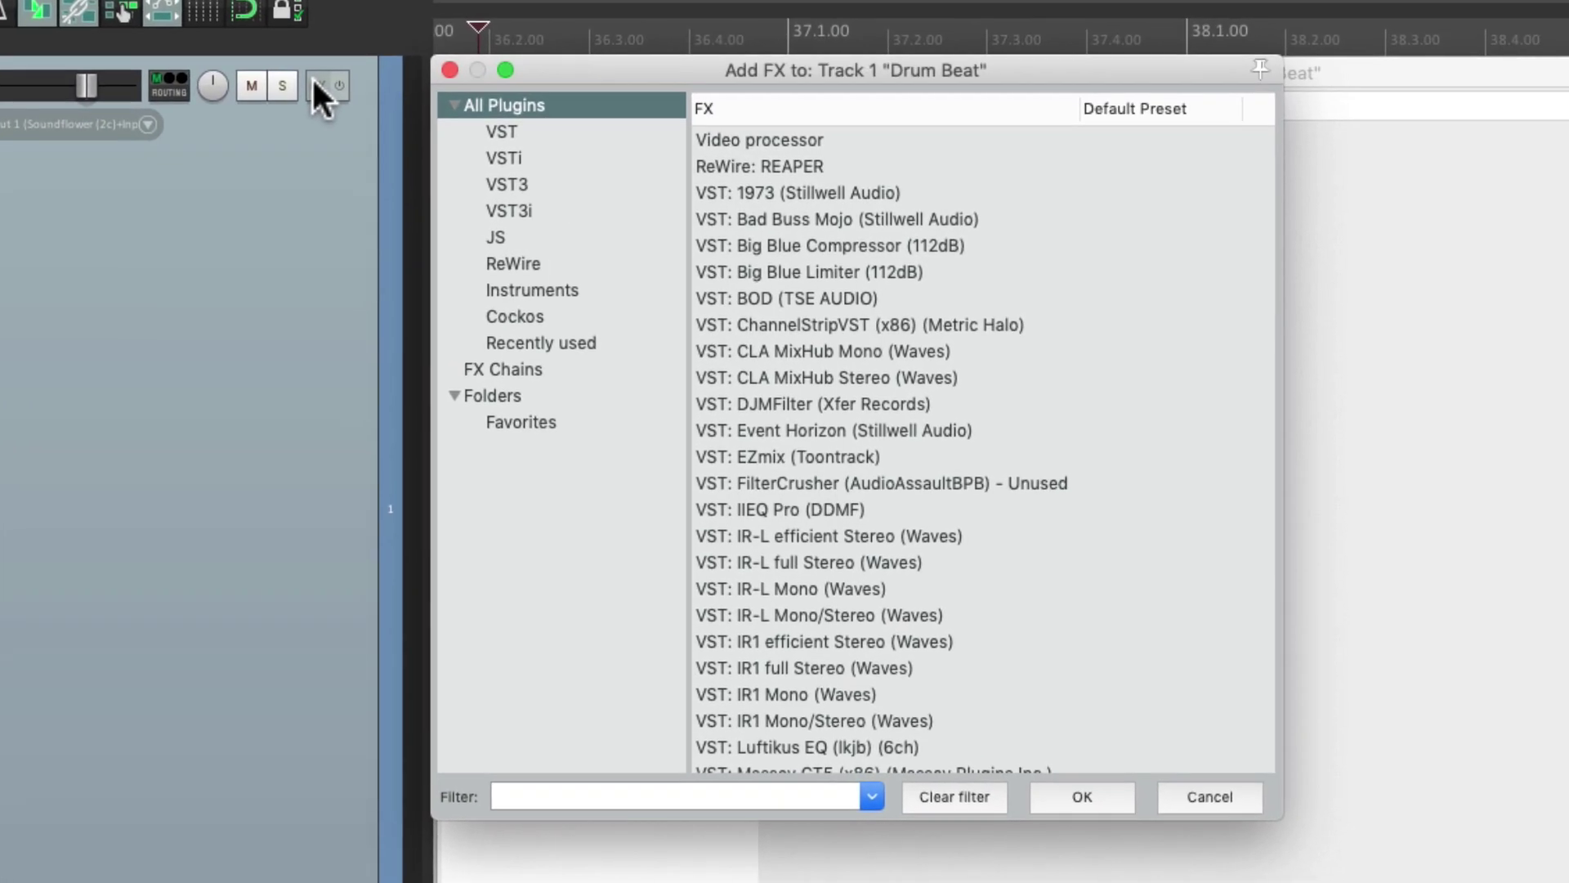
pyautogui.click(556, 321)
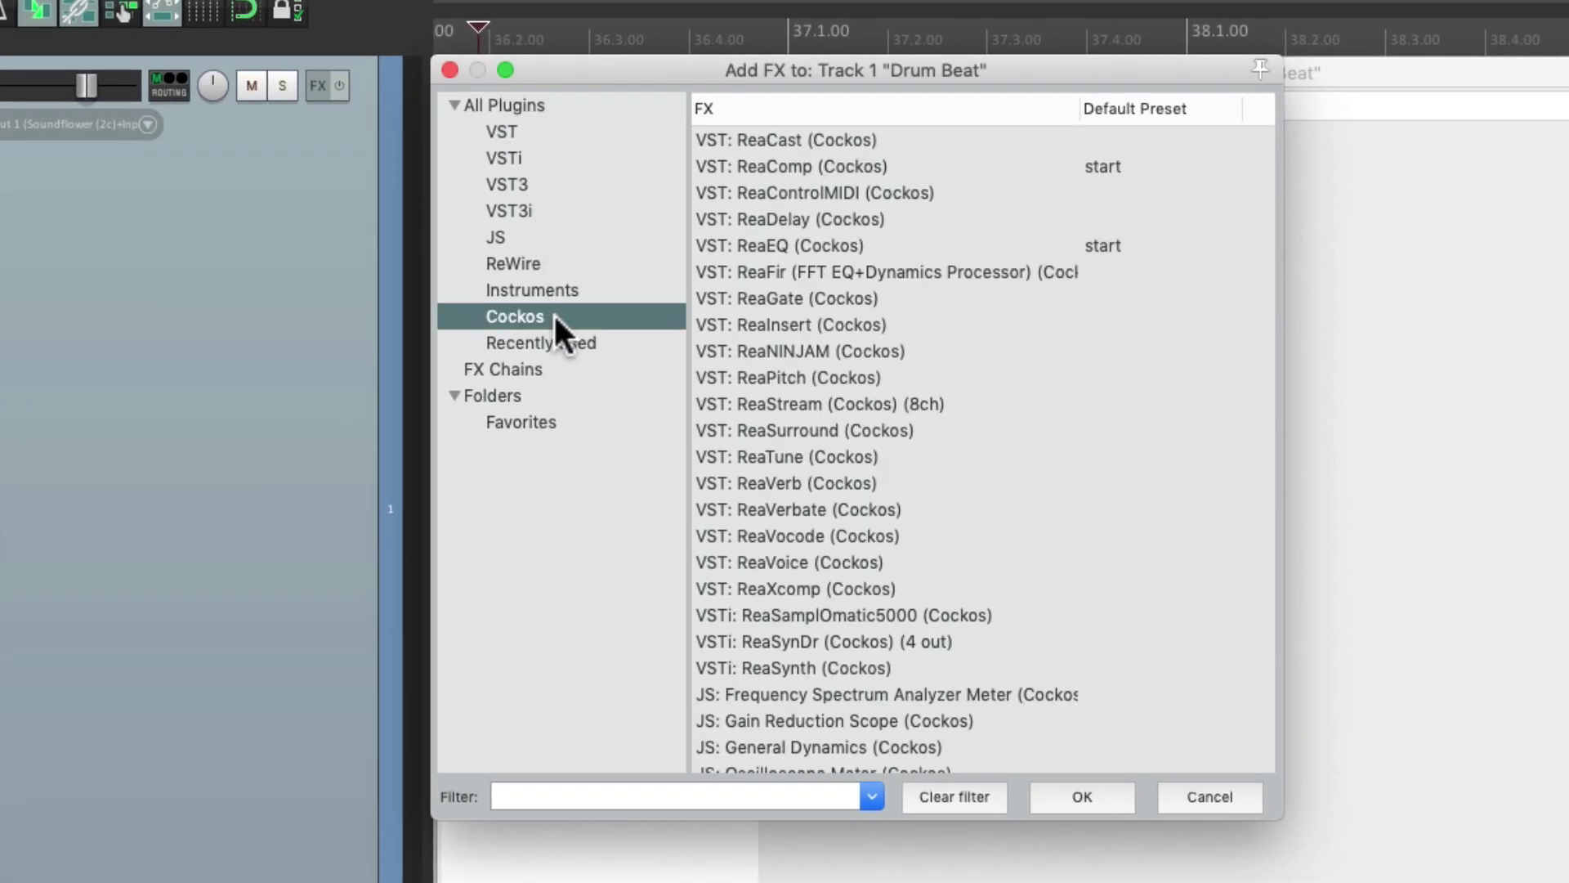
pyautogui.click(875, 239)
pyautogui.doubleClick(876, 239)
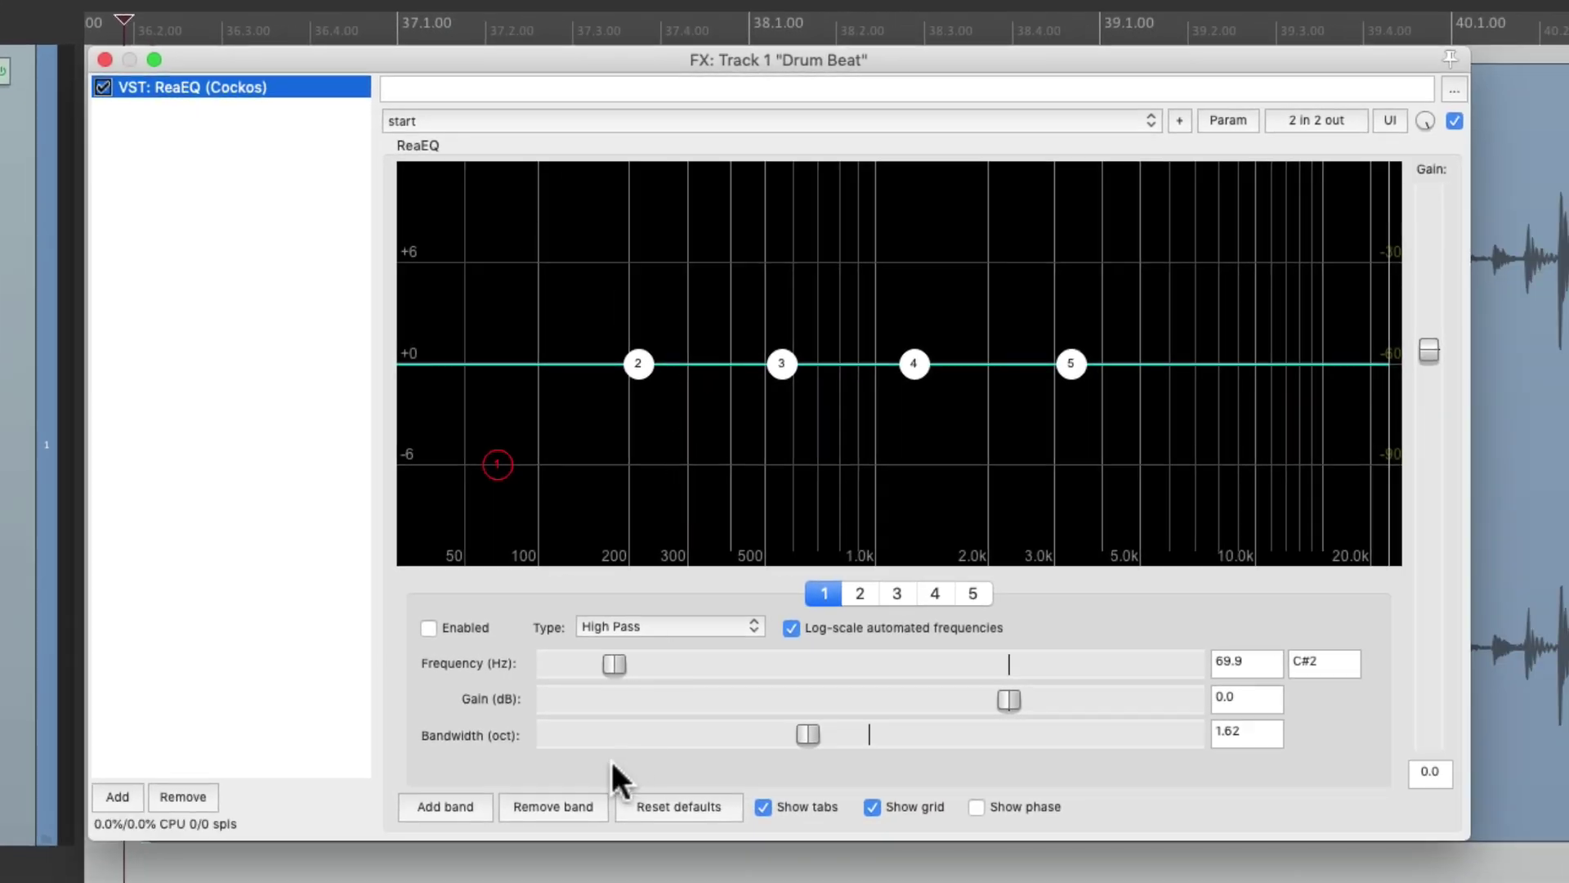
# - Reduce ReaEQ to one Band filter cutting 4.7 dB at about 203 Hz
pyautogui.click(553, 805)
pyautogui.click(554, 805)
pyautogui.click(553, 806)
pyautogui.click(553, 805)
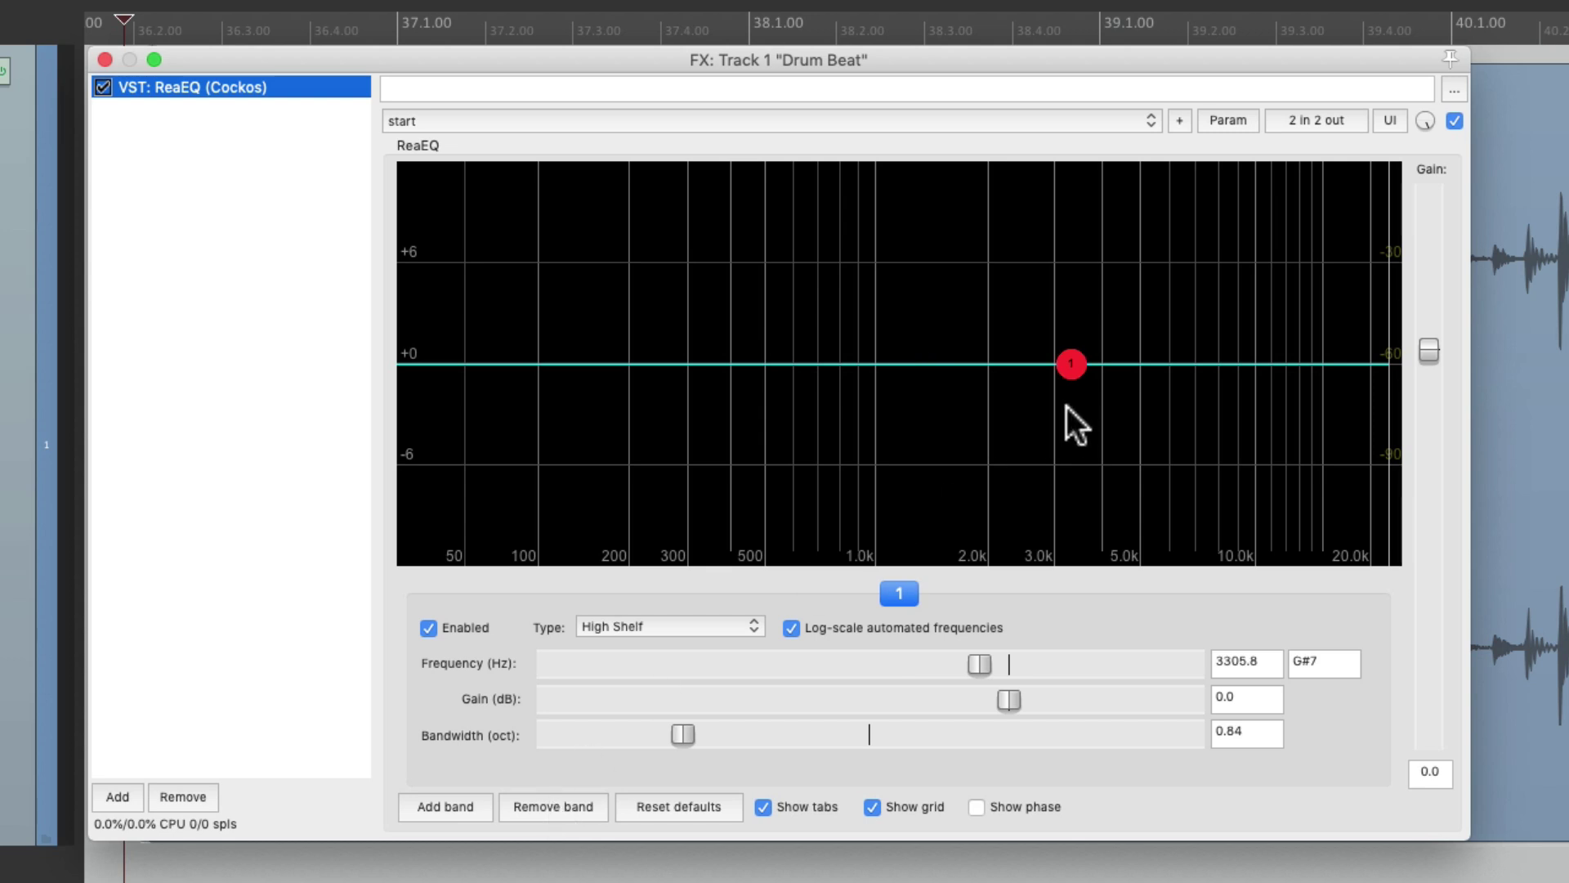
pyautogui.moveTo(1069, 368); pyautogui.dragTo(534, 368)
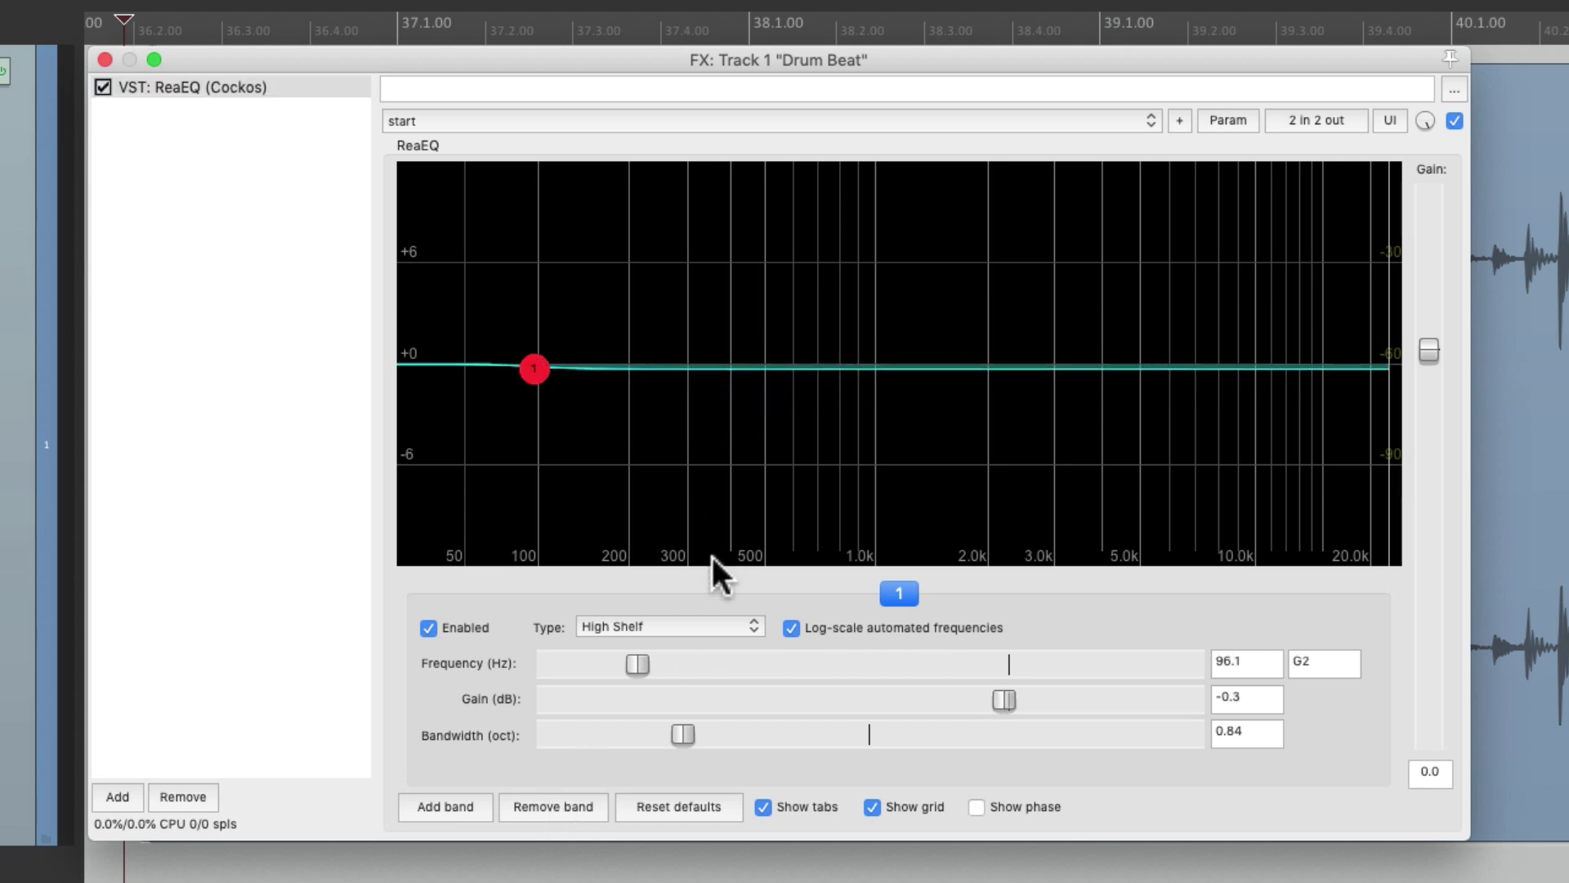
pyautogui.click(656, 625)
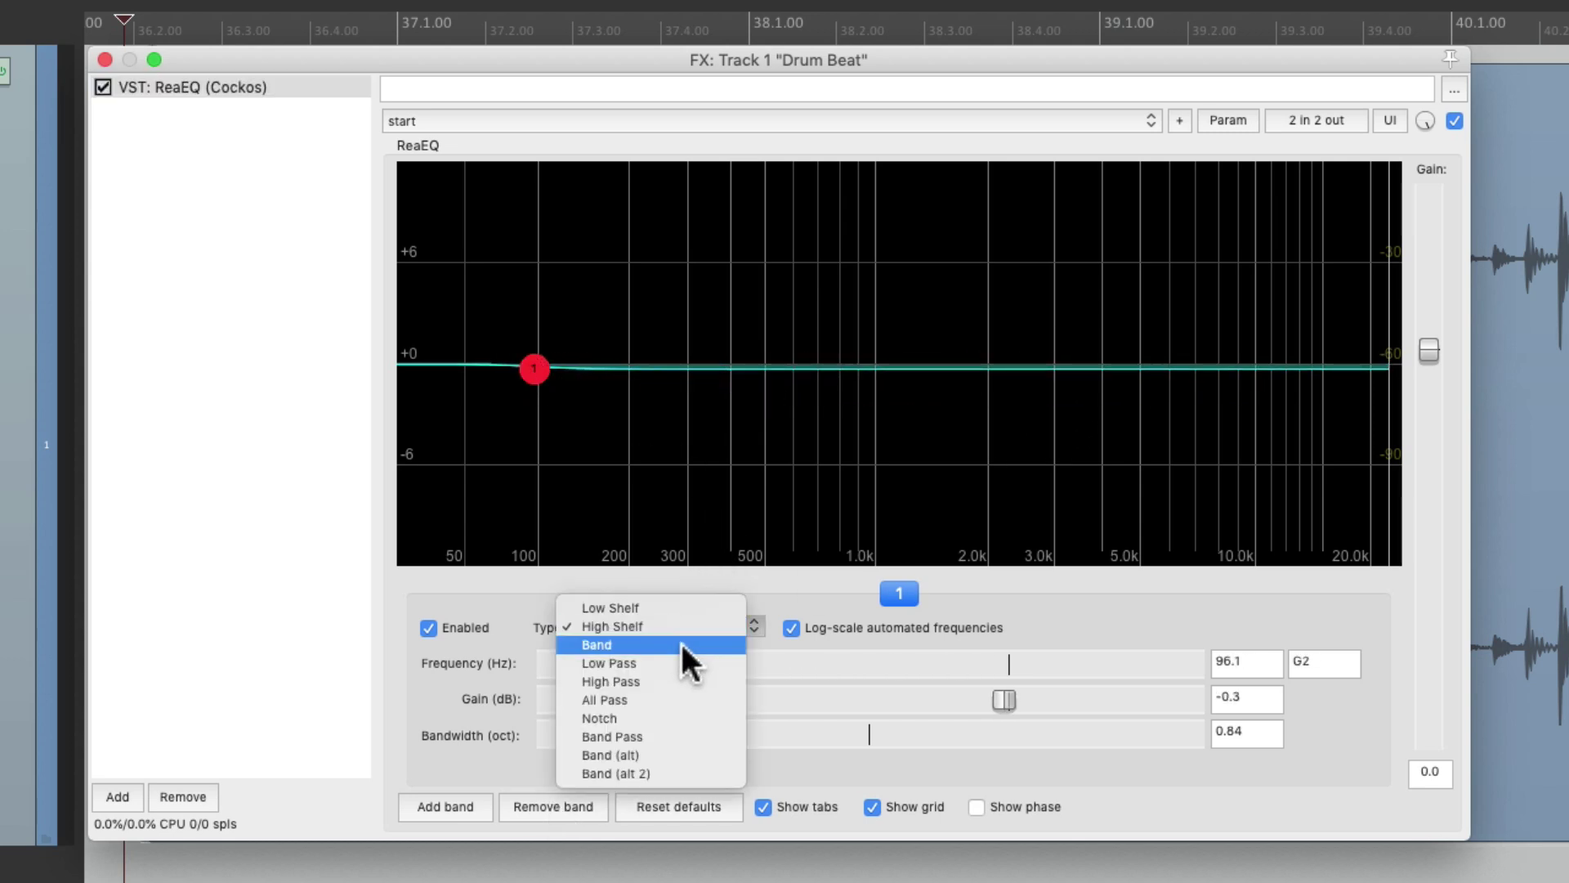
pyautogui.click(680, 646)
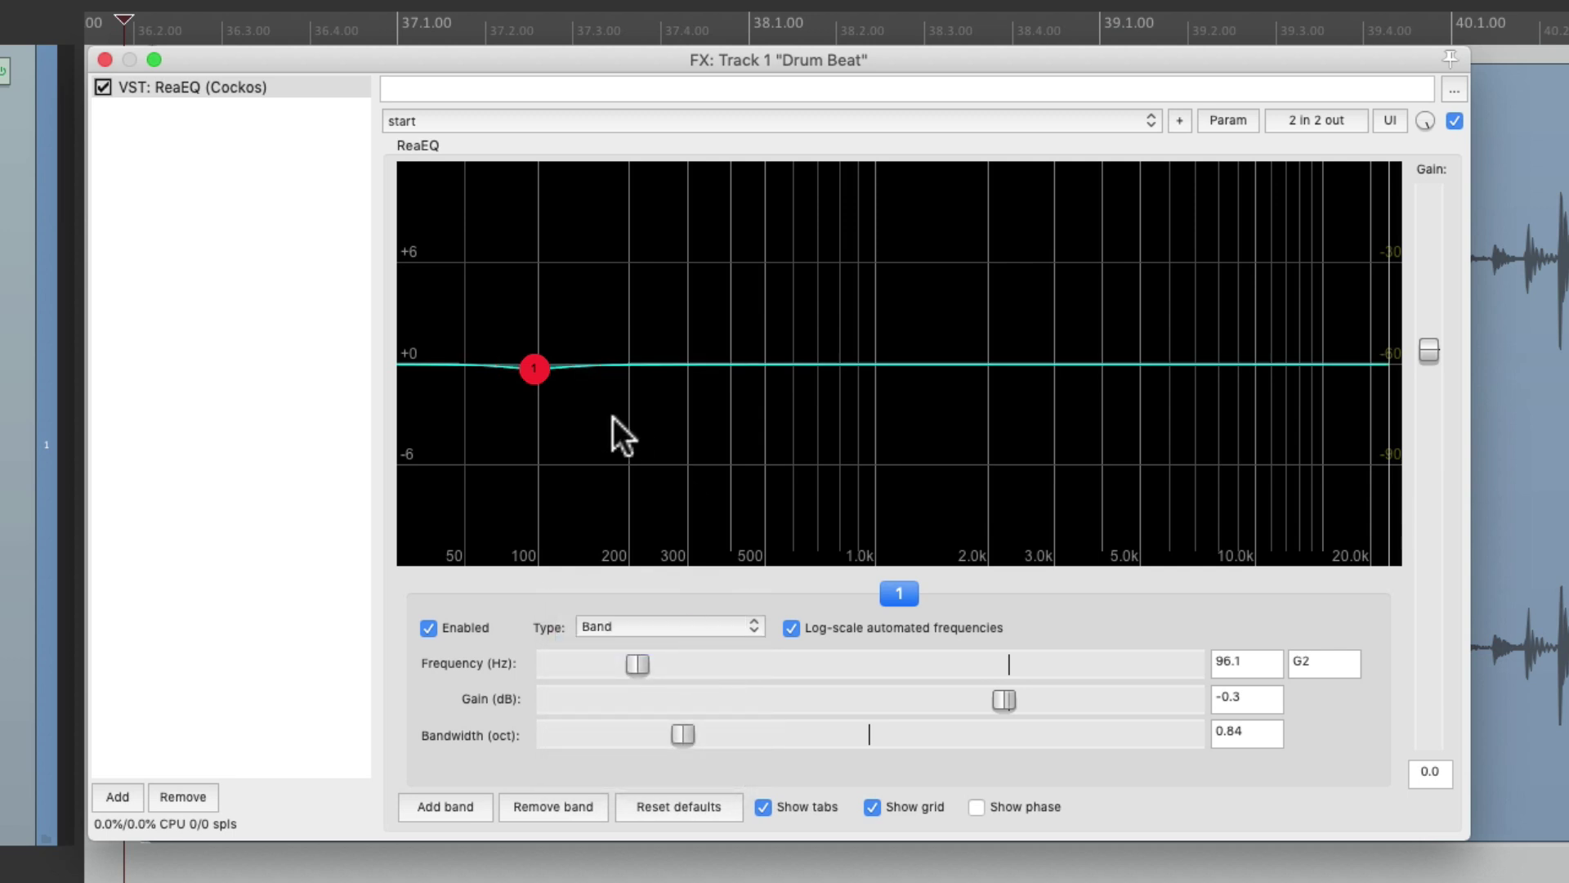
pyautogui.press('space')
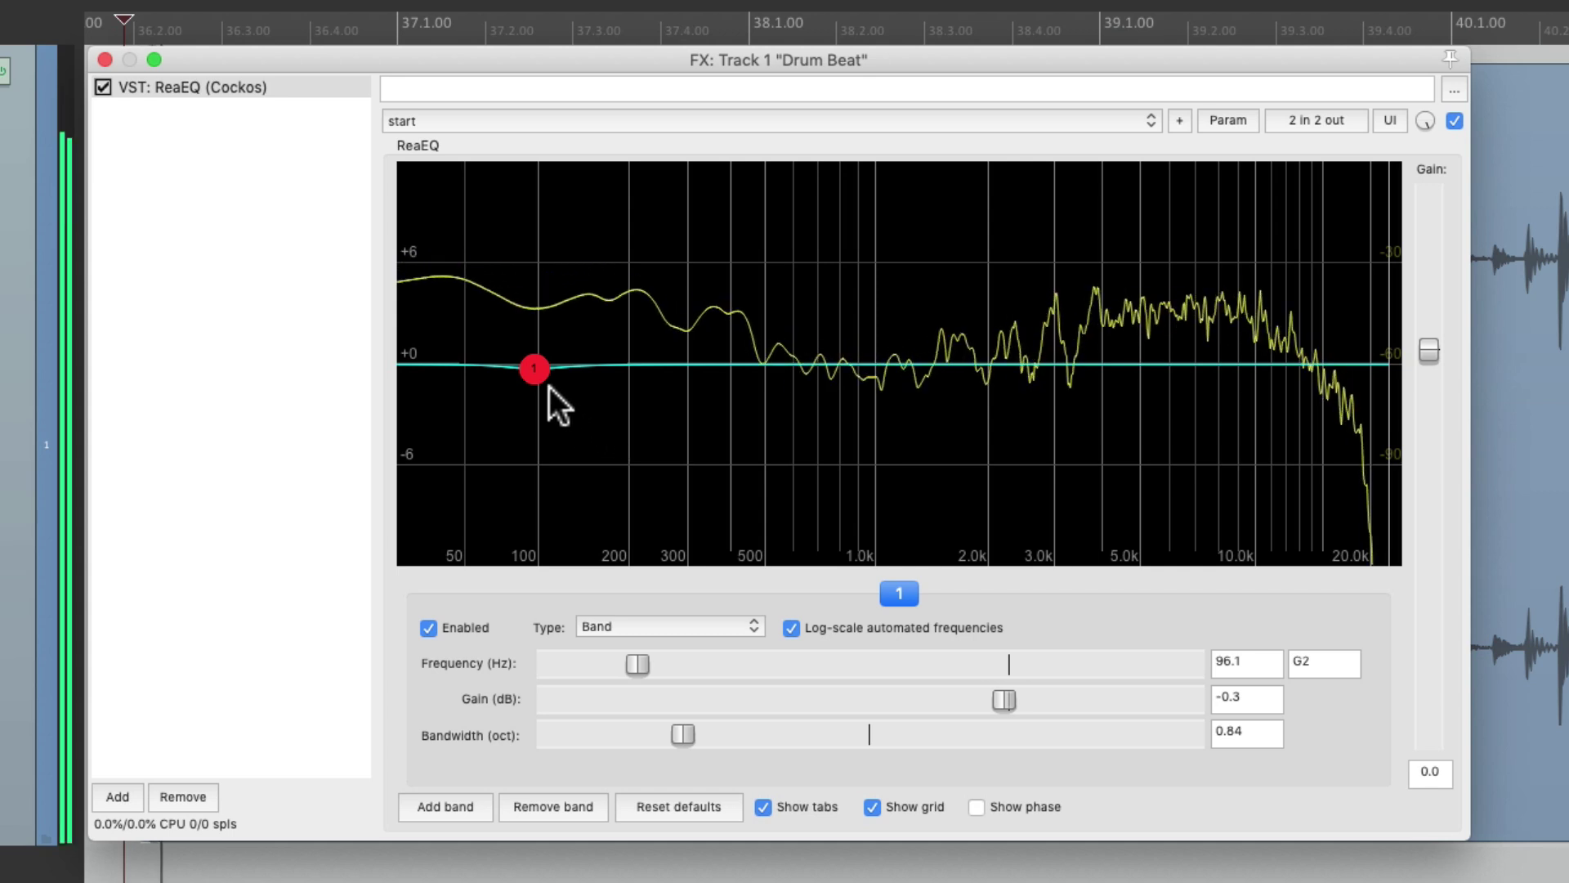
pyautogui.moveTo(534, 369); pyautogui.dragTo(635, 447)
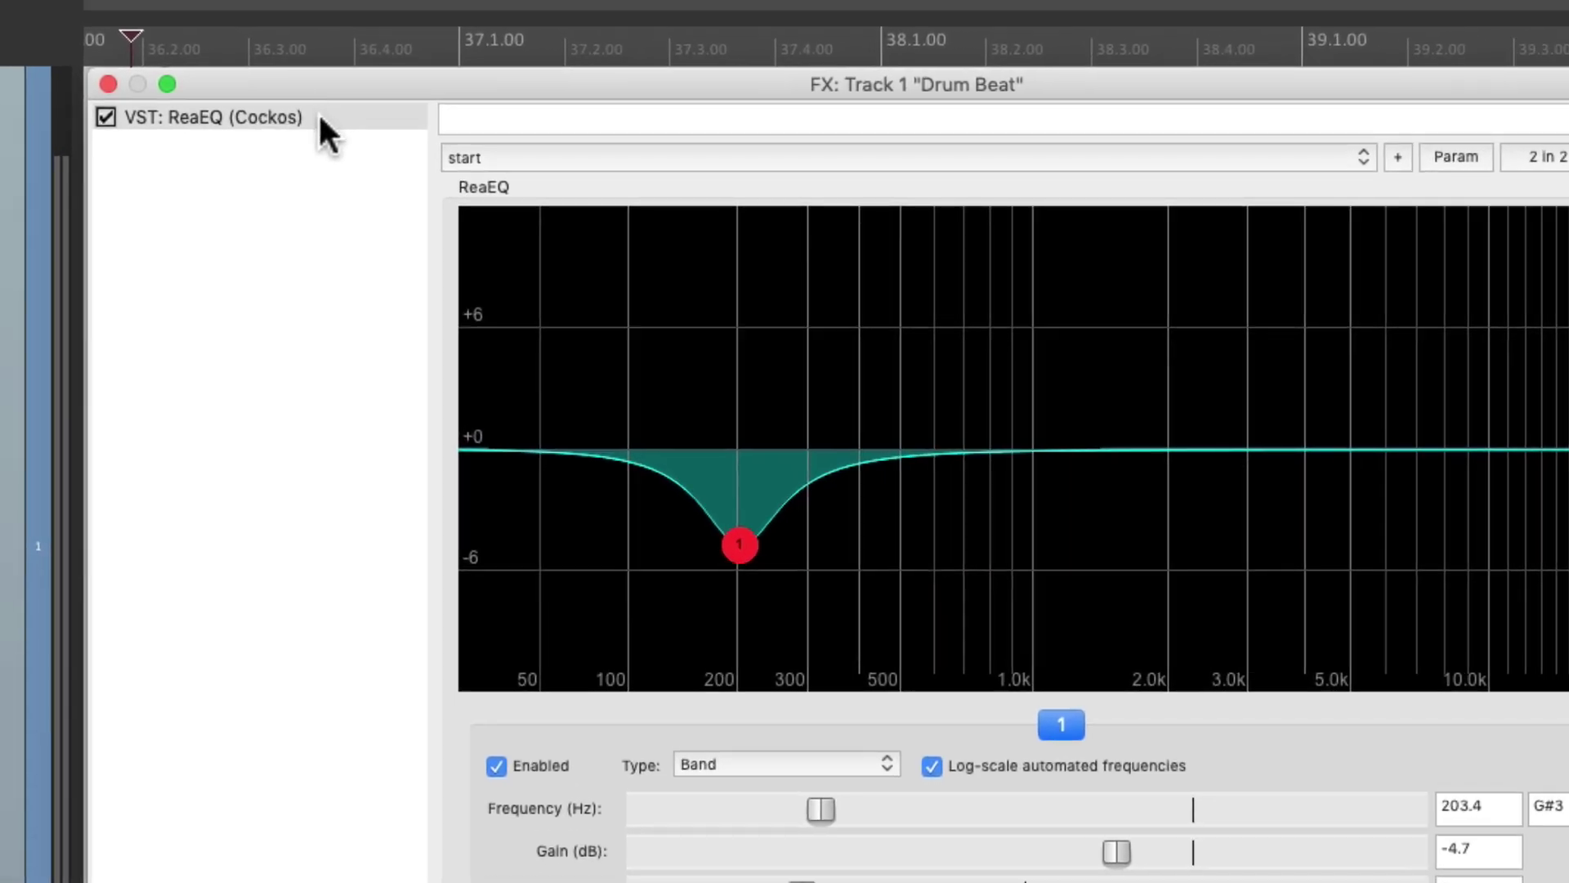
# - Duplicate ReaEQ, rename the copy 'Sidechain - Mud', and move it to the top of the chain
pyautogui.click(280, 88)
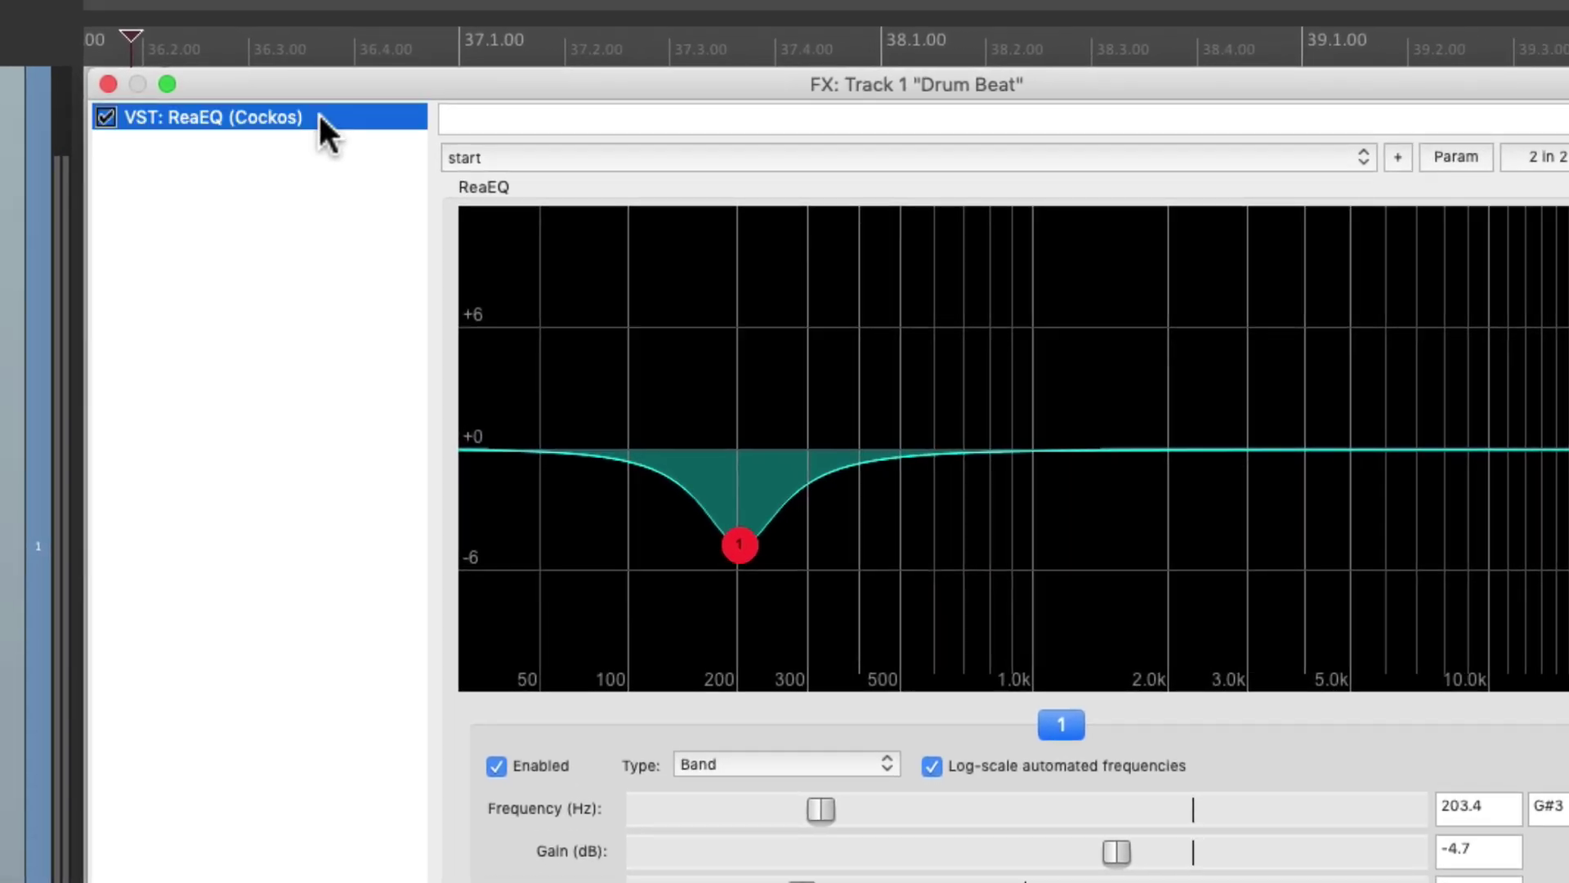
pyautogui.press('super+v')
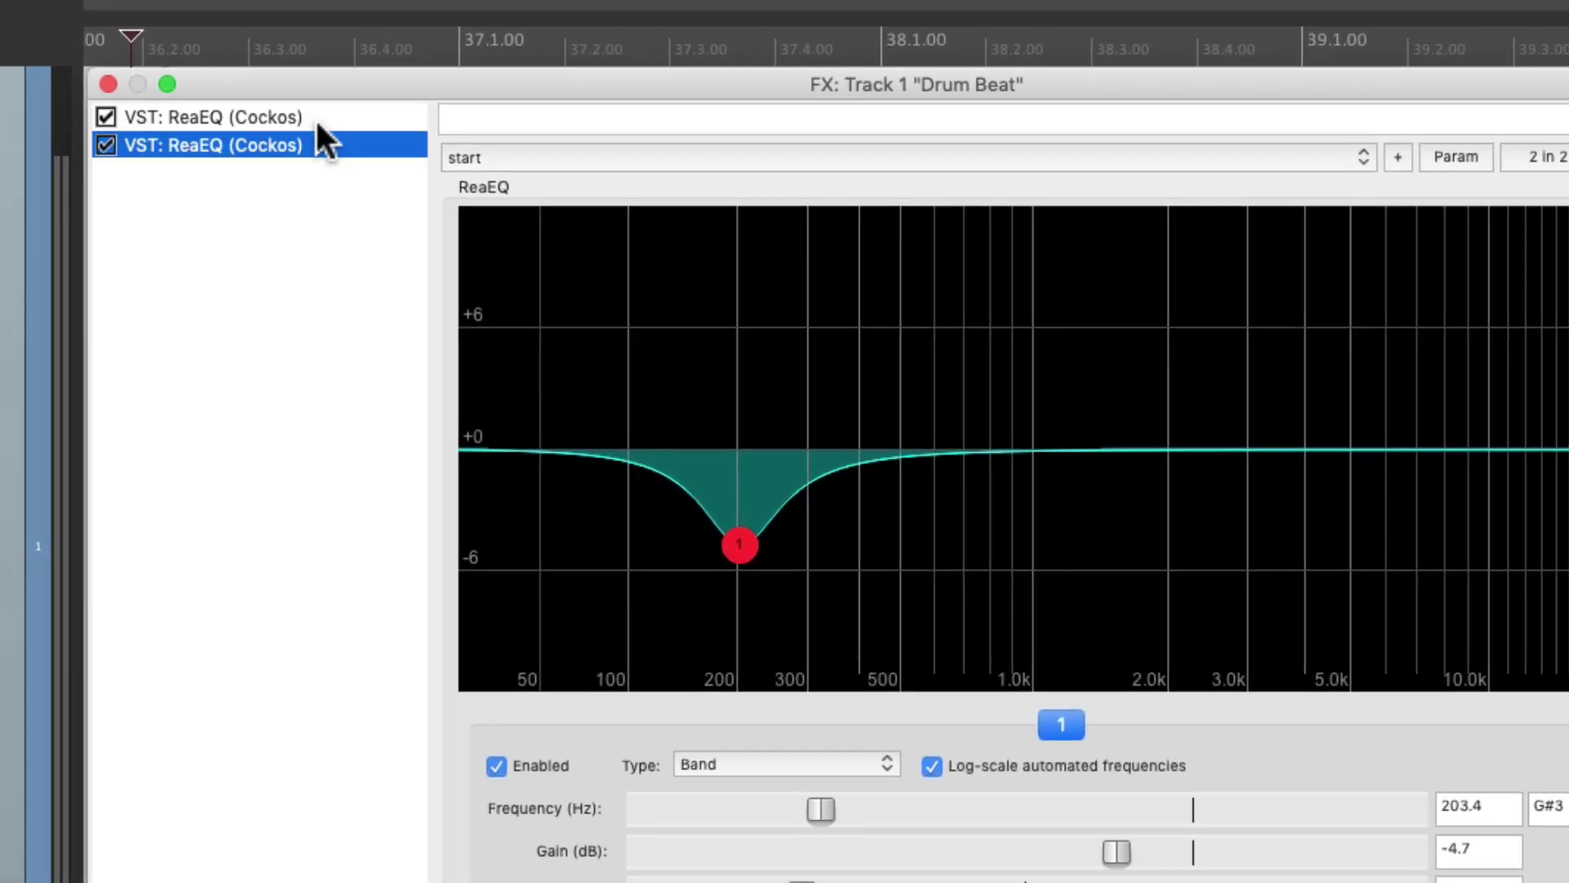
pyautogui.rightClick(314, 146)
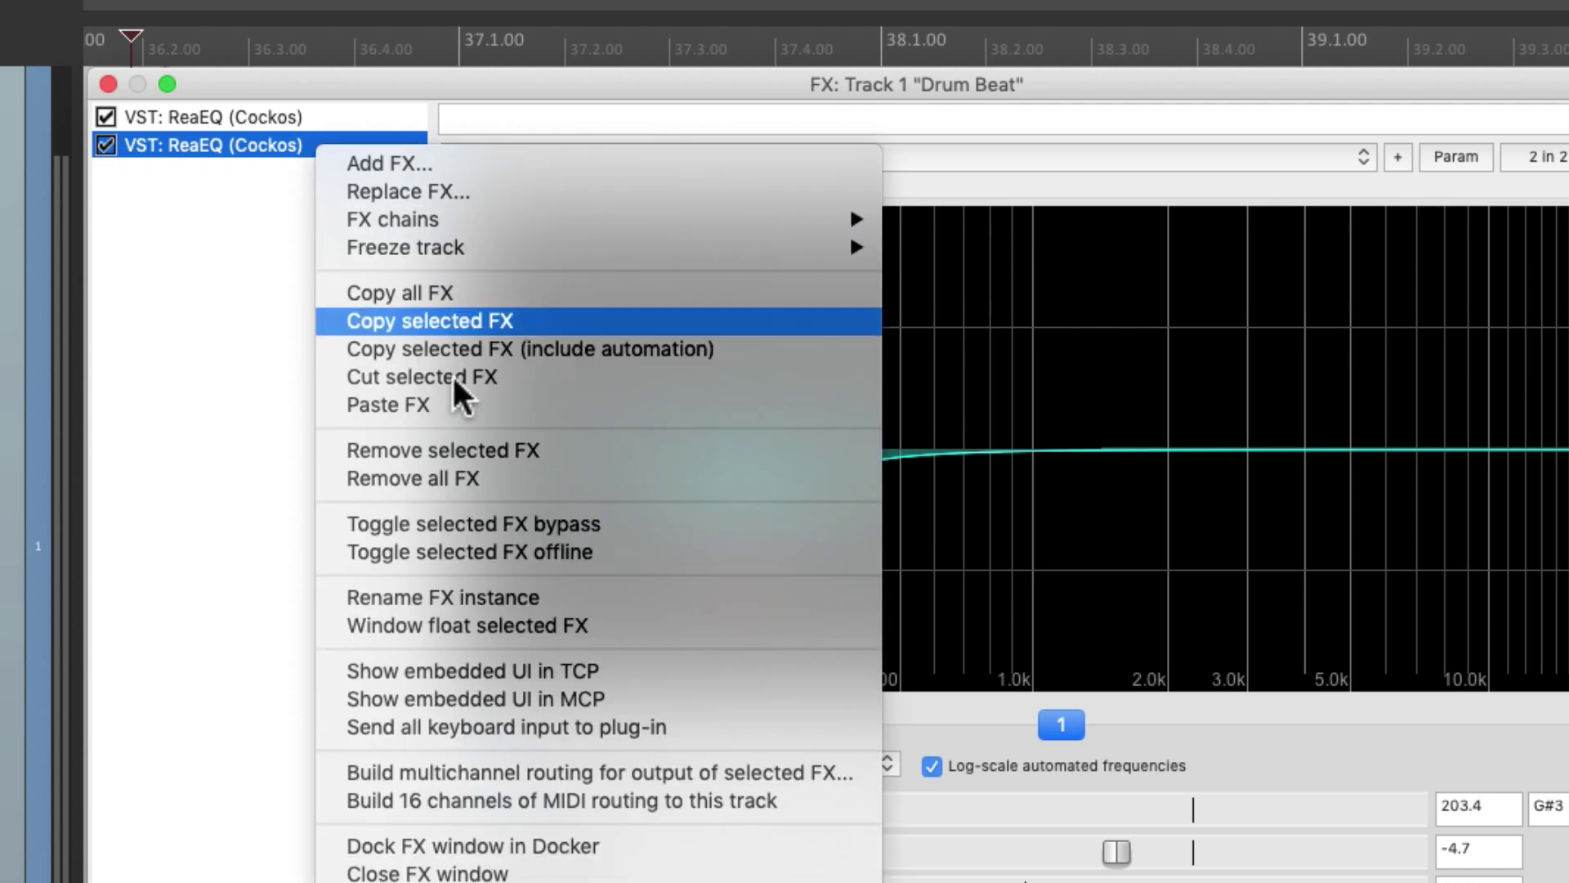
pyautogui.click(319, 598)
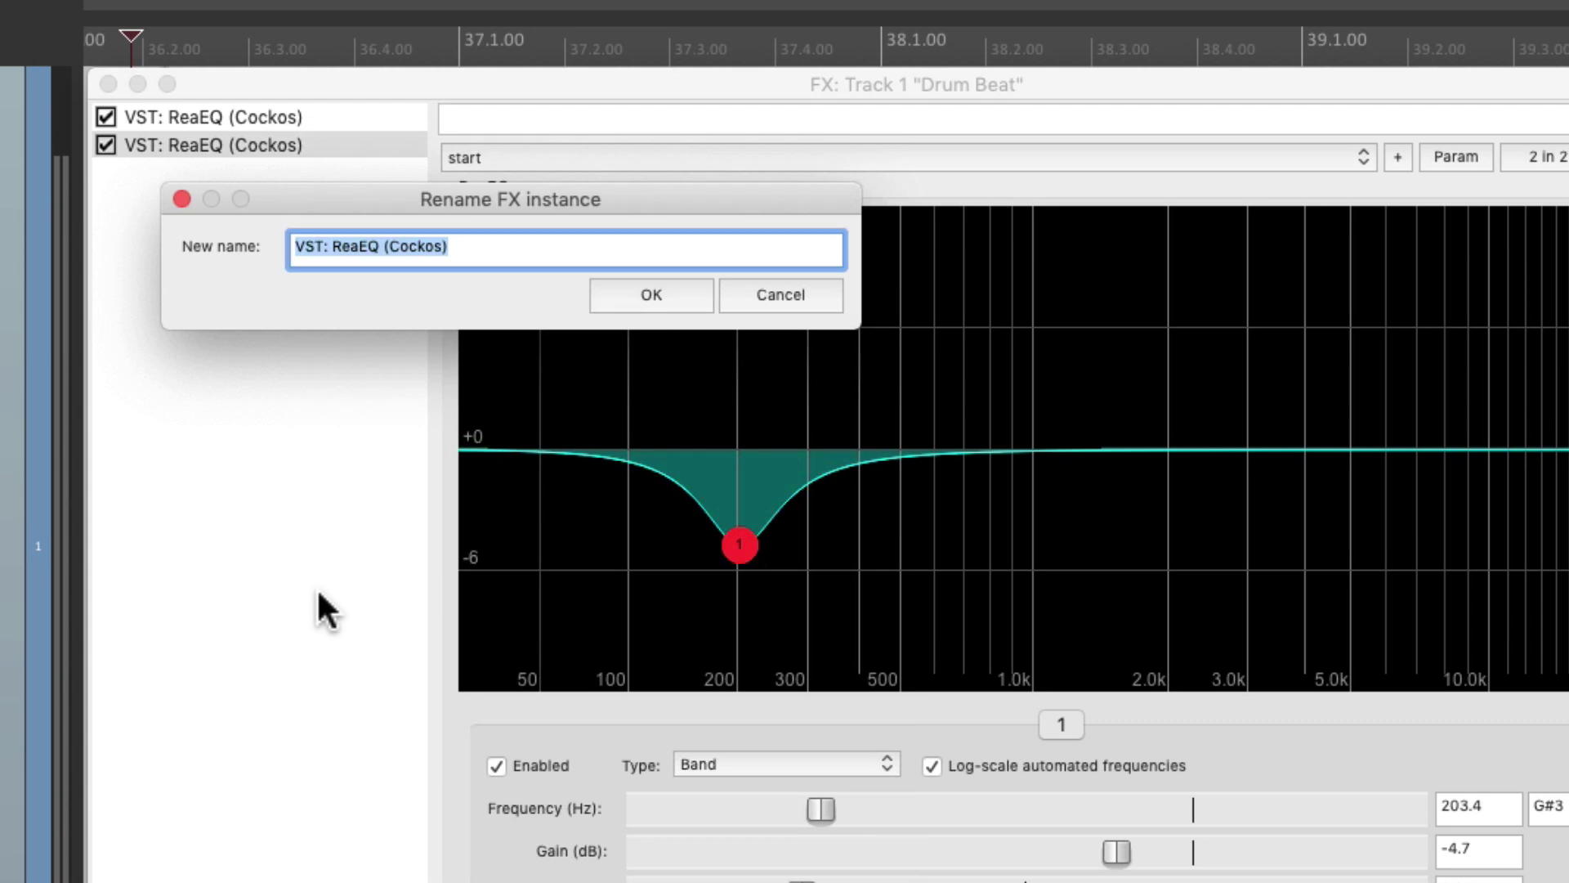
pyautogui.write('Sidechain ')
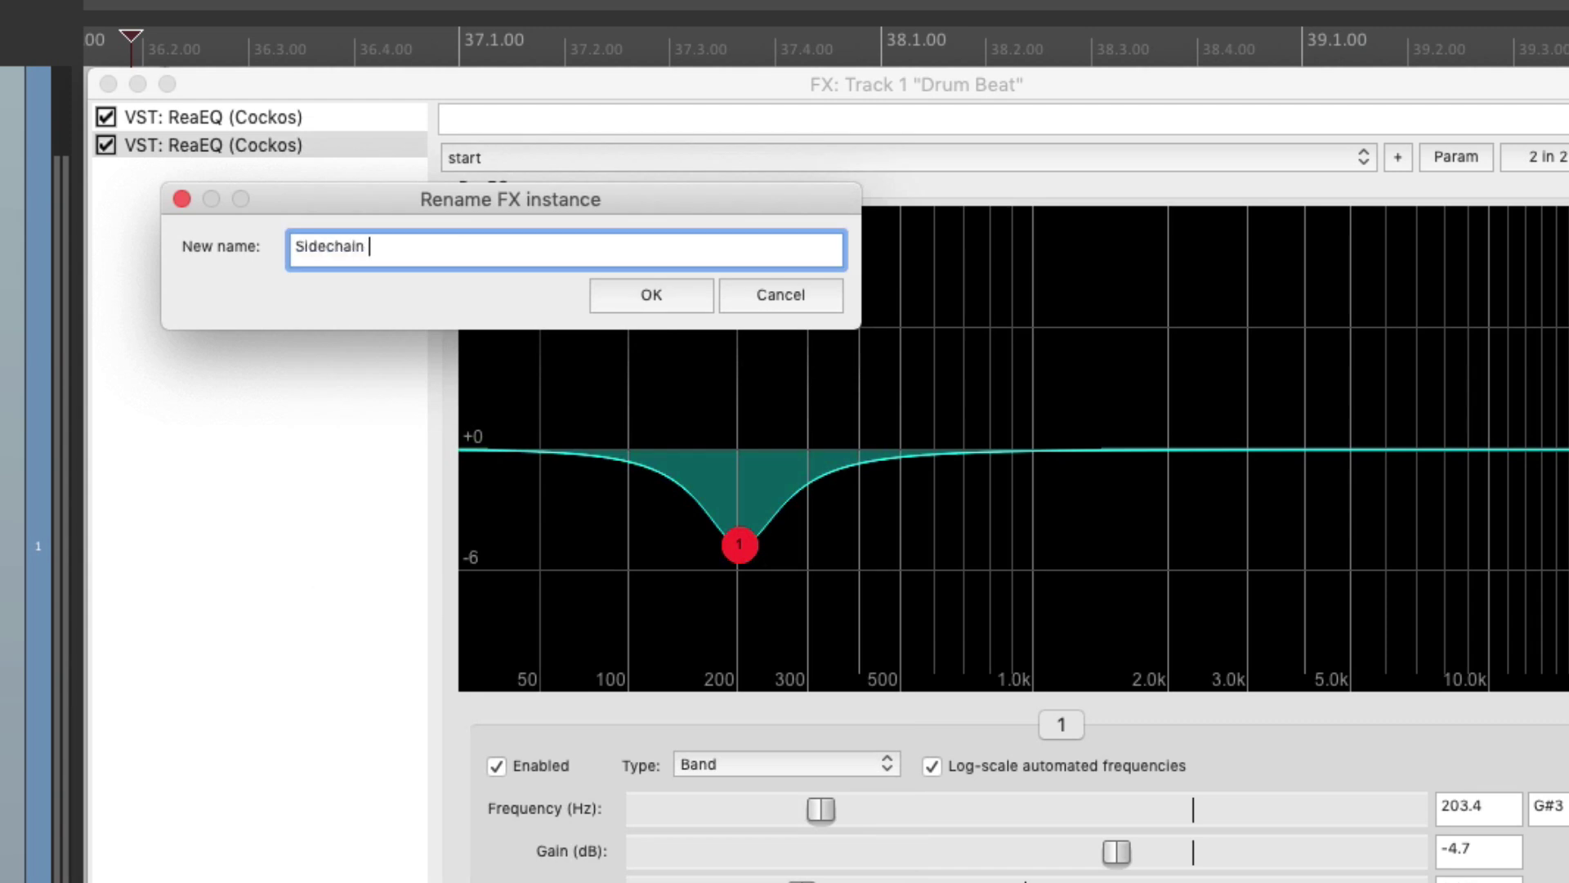
pyautogui.write('- Mud')
pyautogui.press('Return')
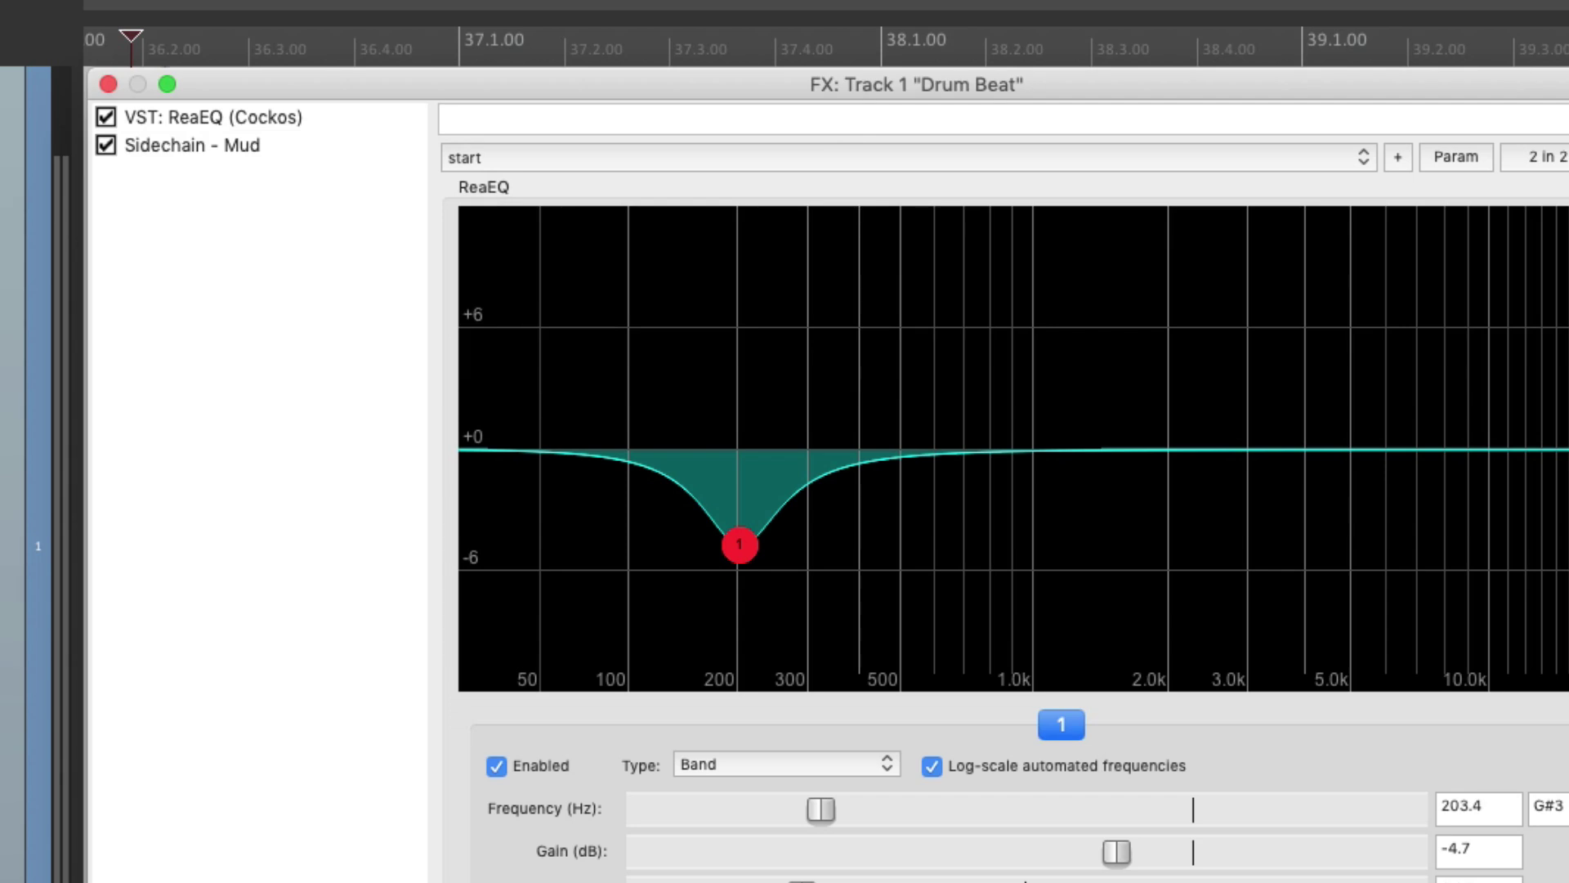
pyautogui.click(291, 155)
pyautogui.moveTo(246, 147)
pyautogui.mouseDown()
pyautogui.moveTo(245, 125)
pyautogui.moveTo(258, 147)
pyautogui.mouseUp()
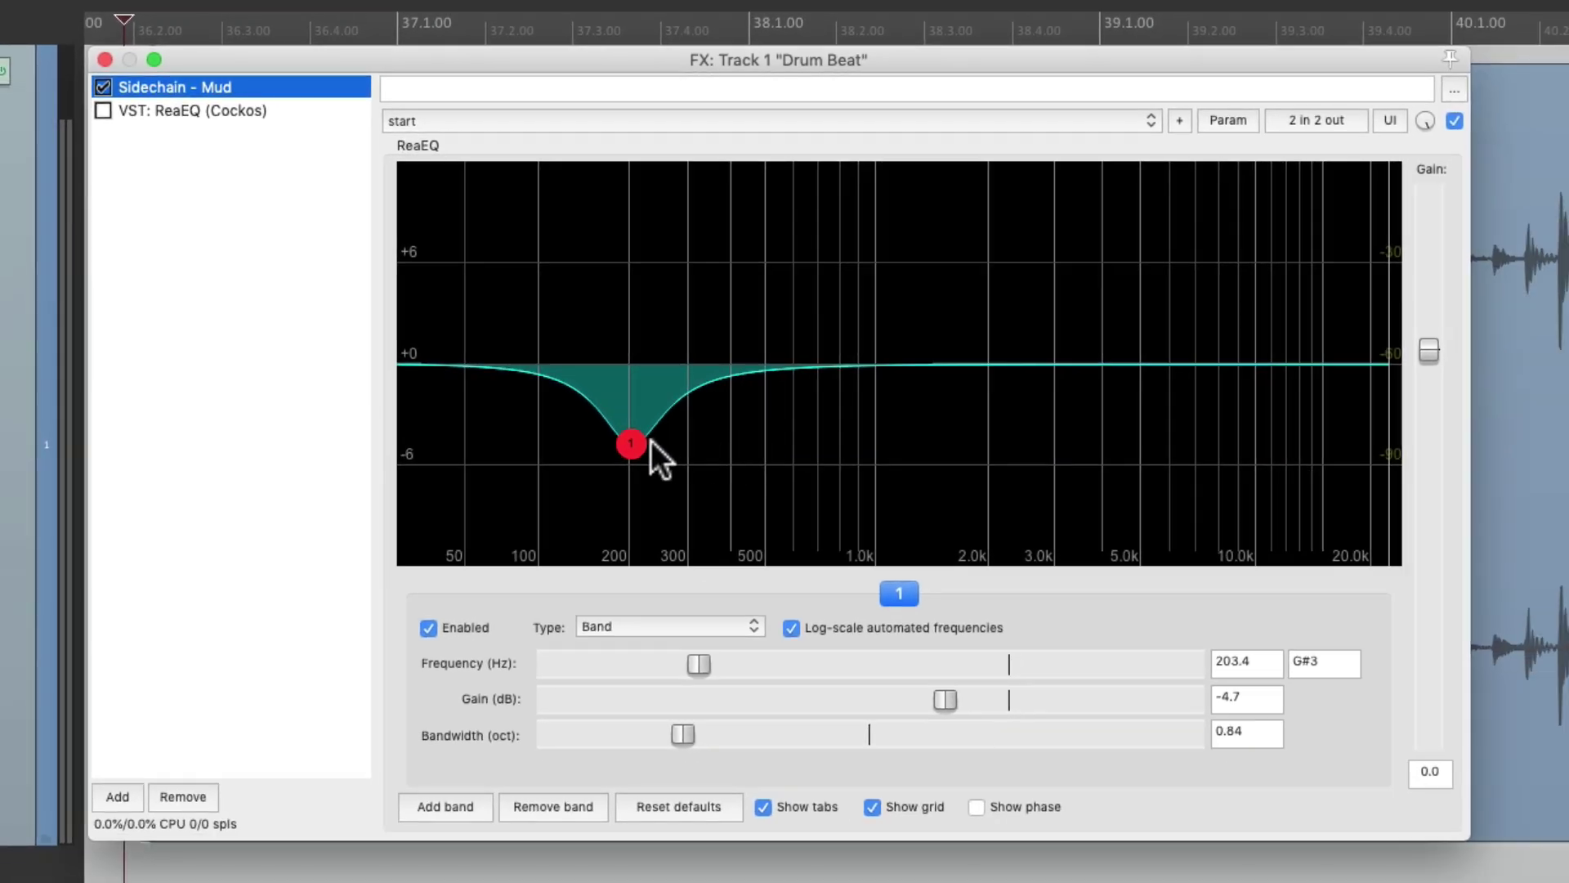
# - Make Sidechain - Mud's band 1 a Band Pass filter and raise its output gain to 3.1
pyautogui.moveTo(740, 545)
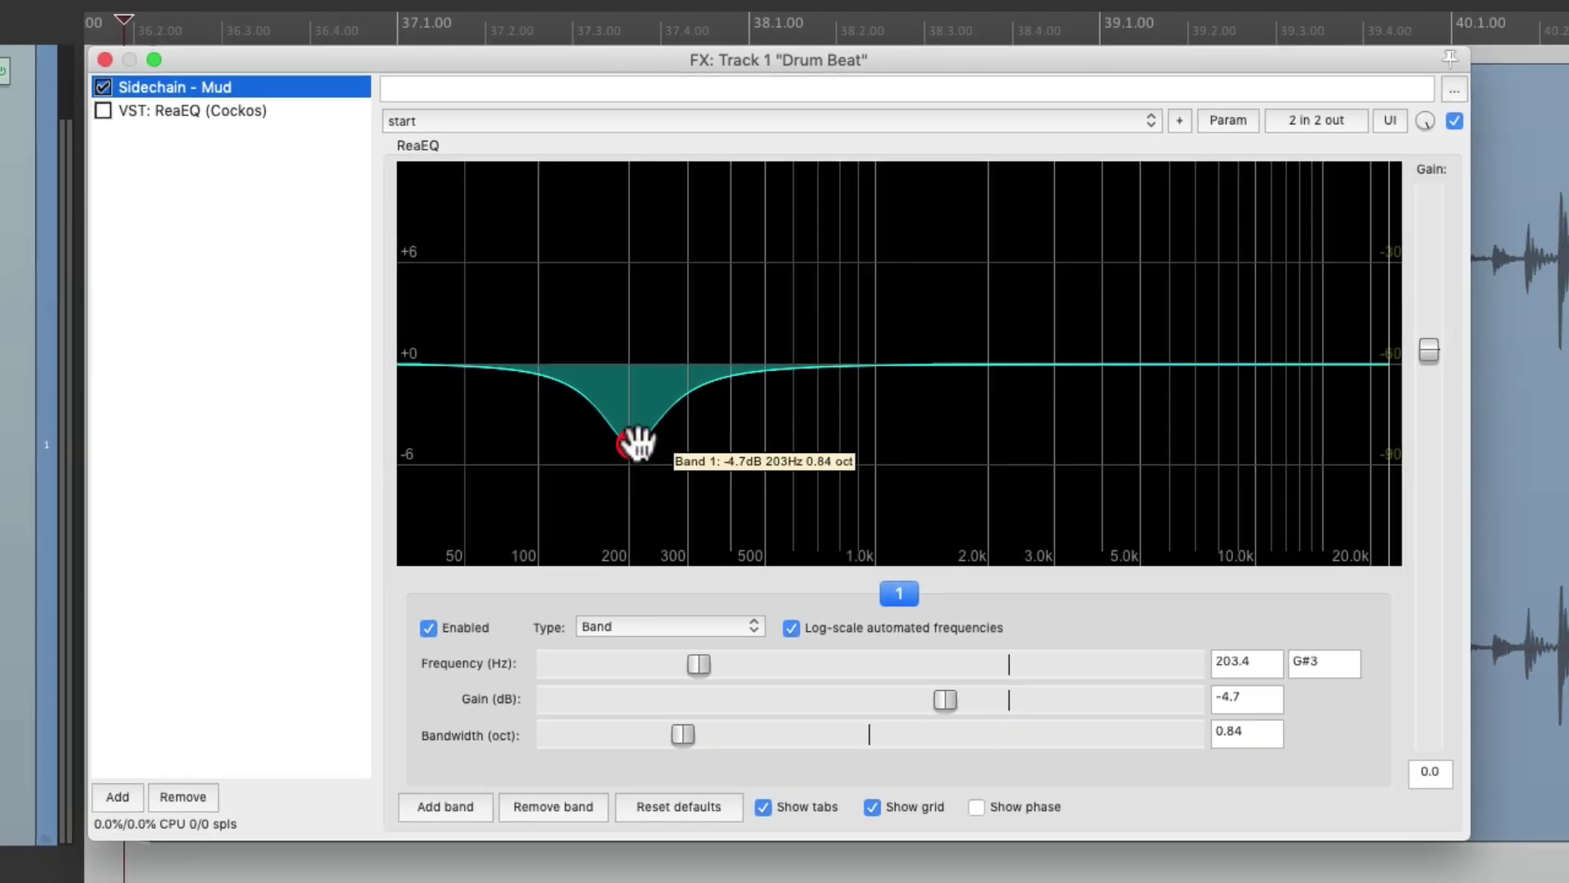
pyautogui.click(683, 625)
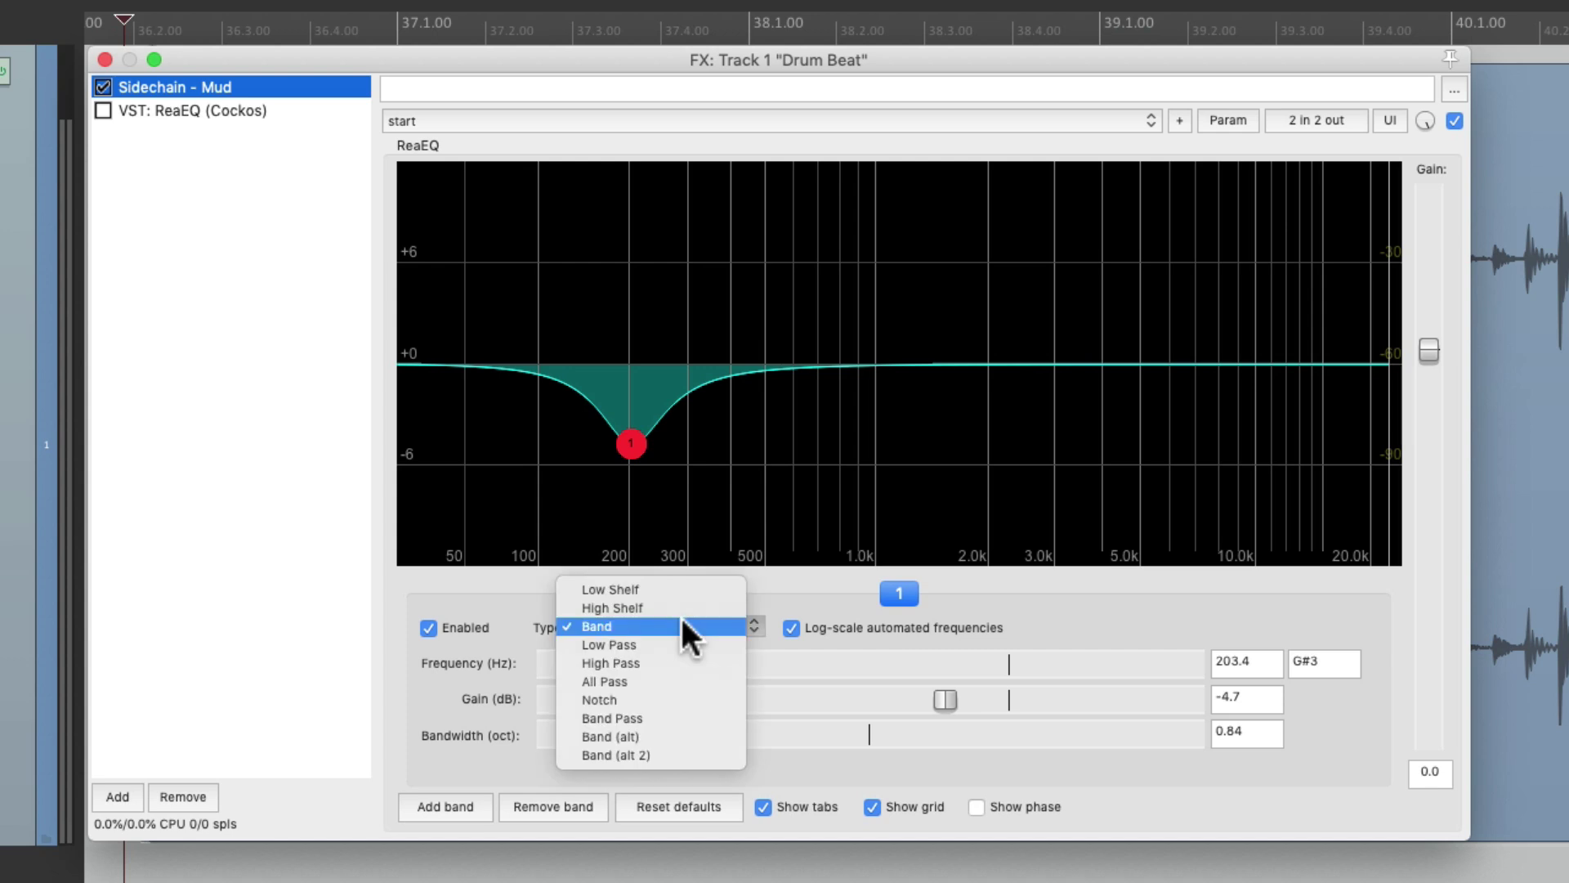
pyautogui.click(674, 717)
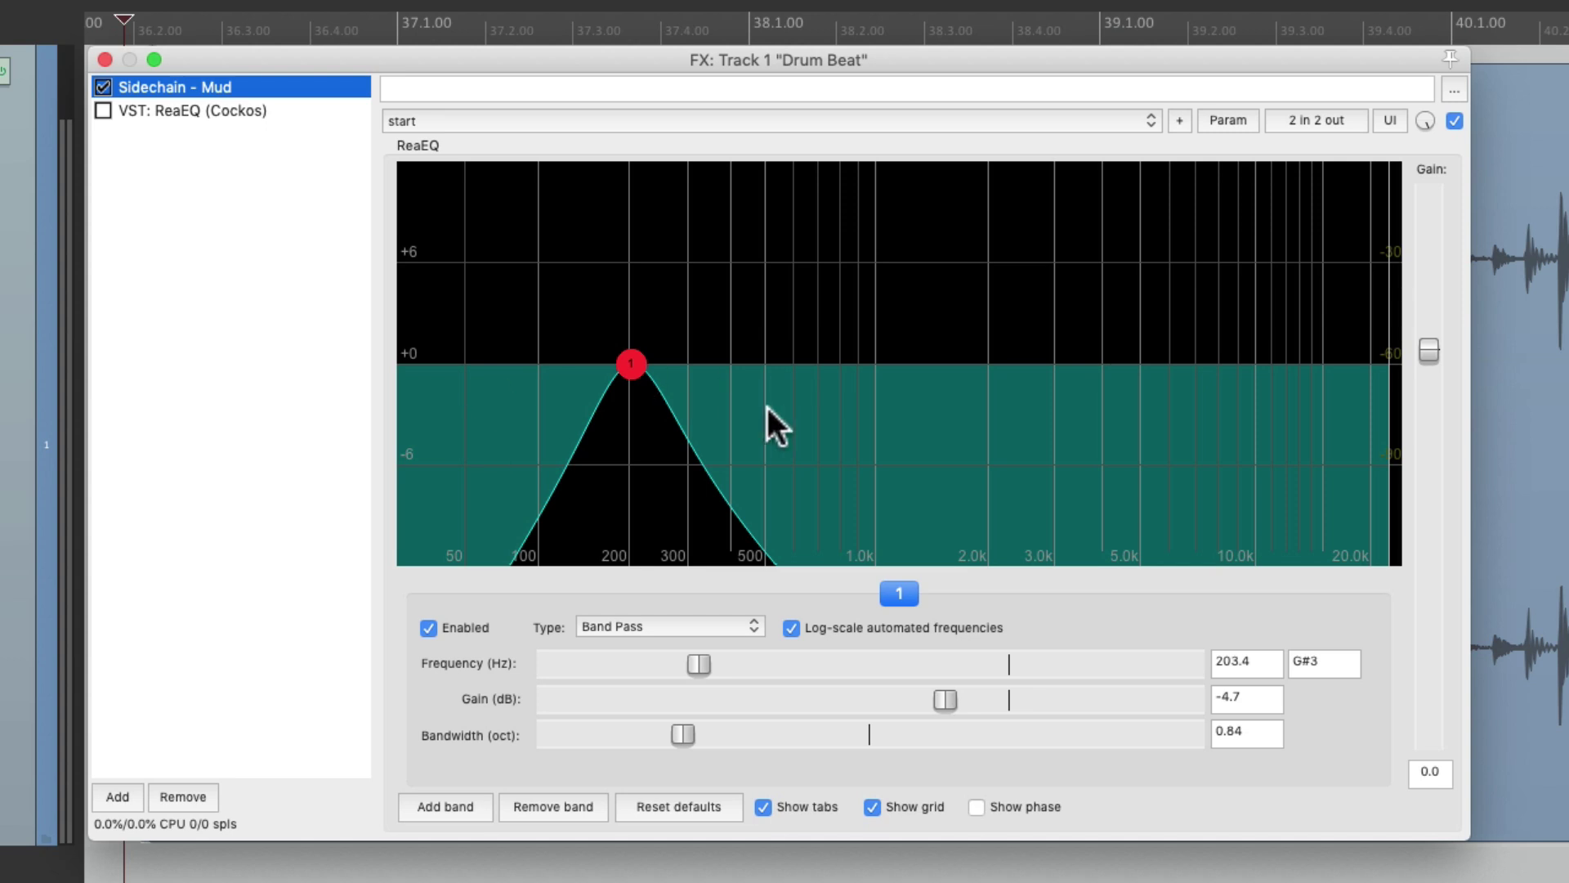
pyautogui.press('space')
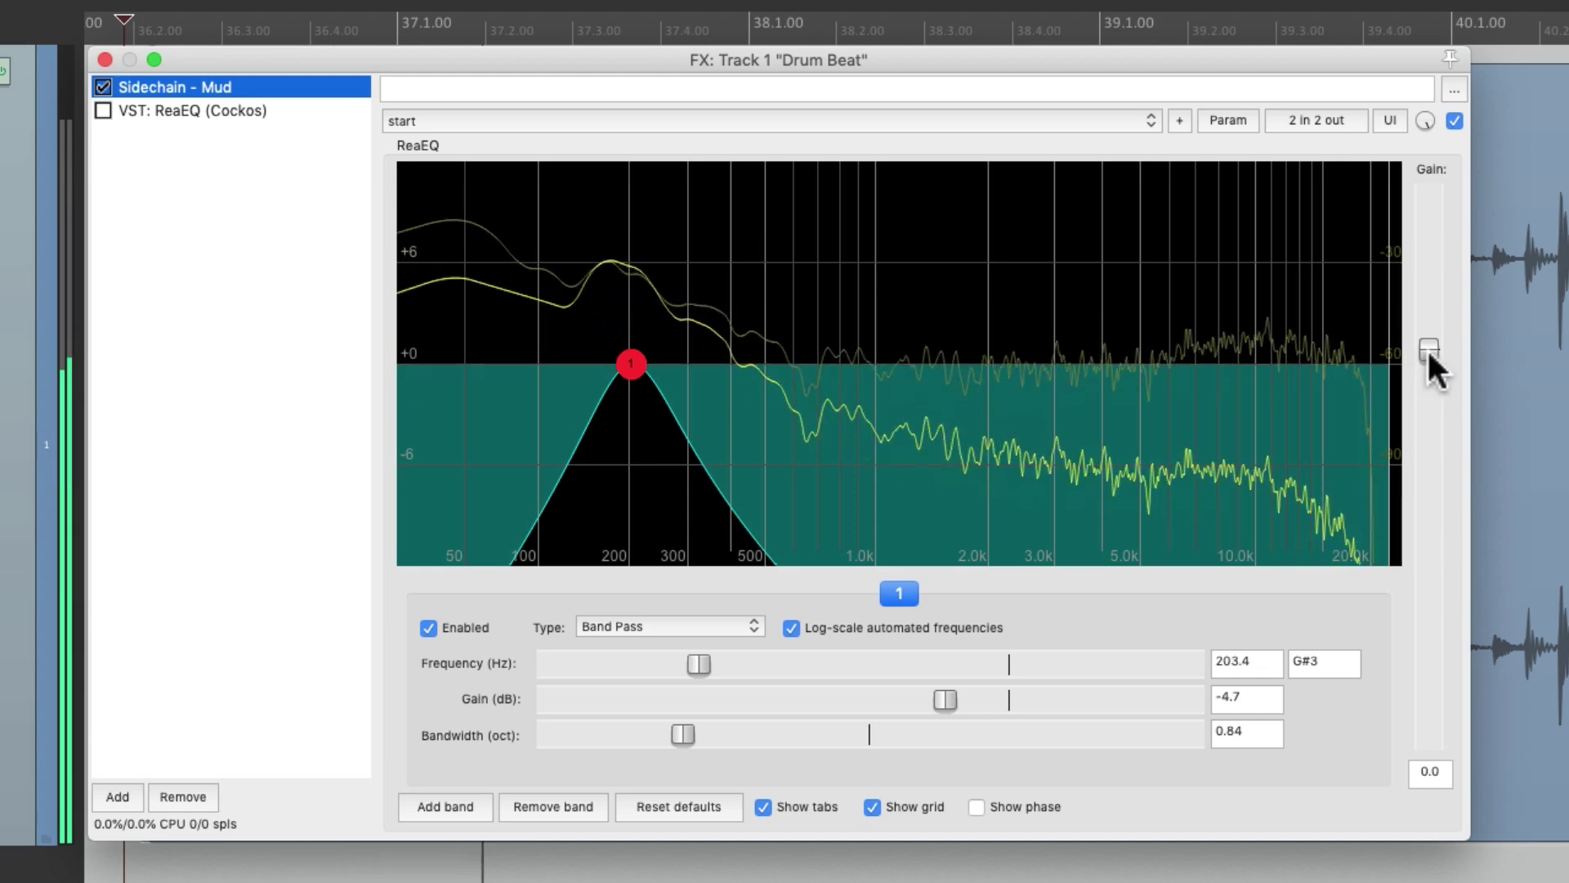
pyautogui.moveTo(1428, 348); pyautogui.dragTo(1416, 309)
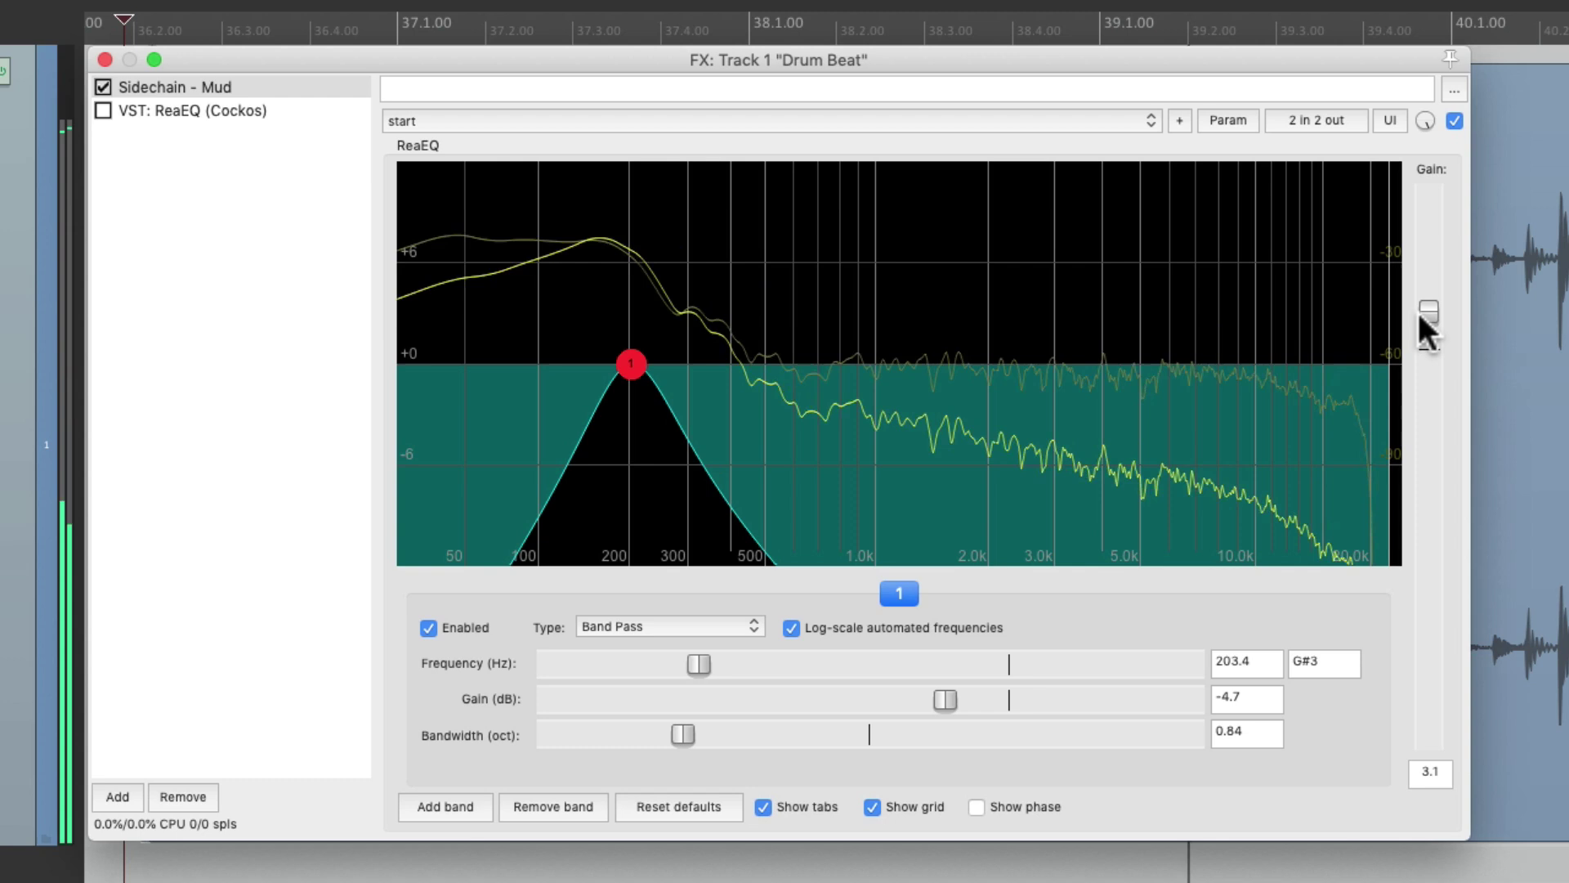
pyautogui.press('space')
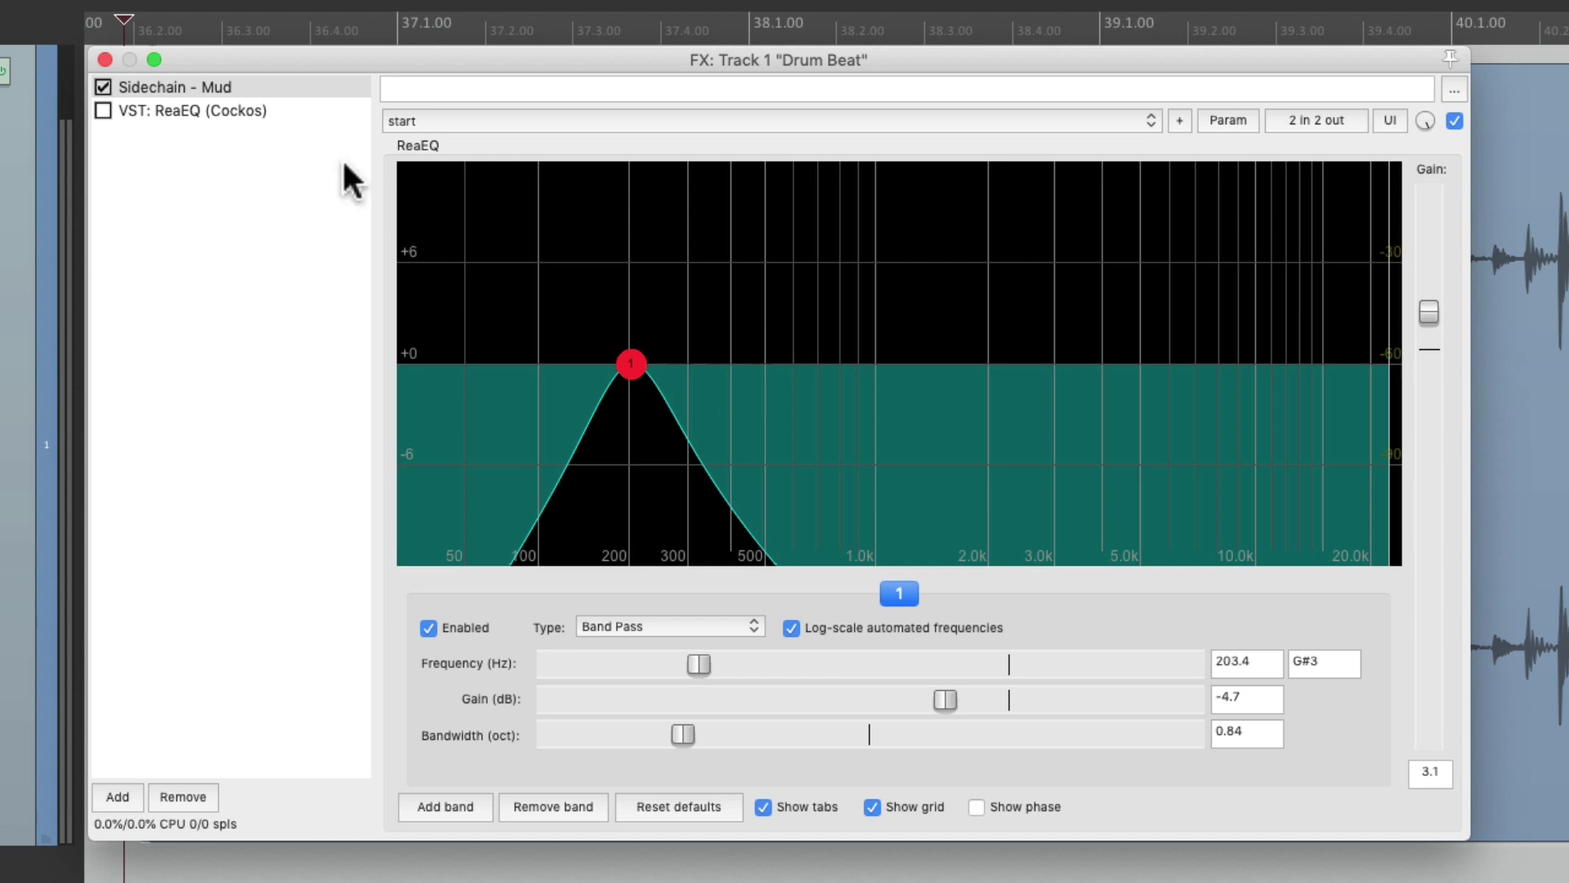
pyautogui.click(291, 111)
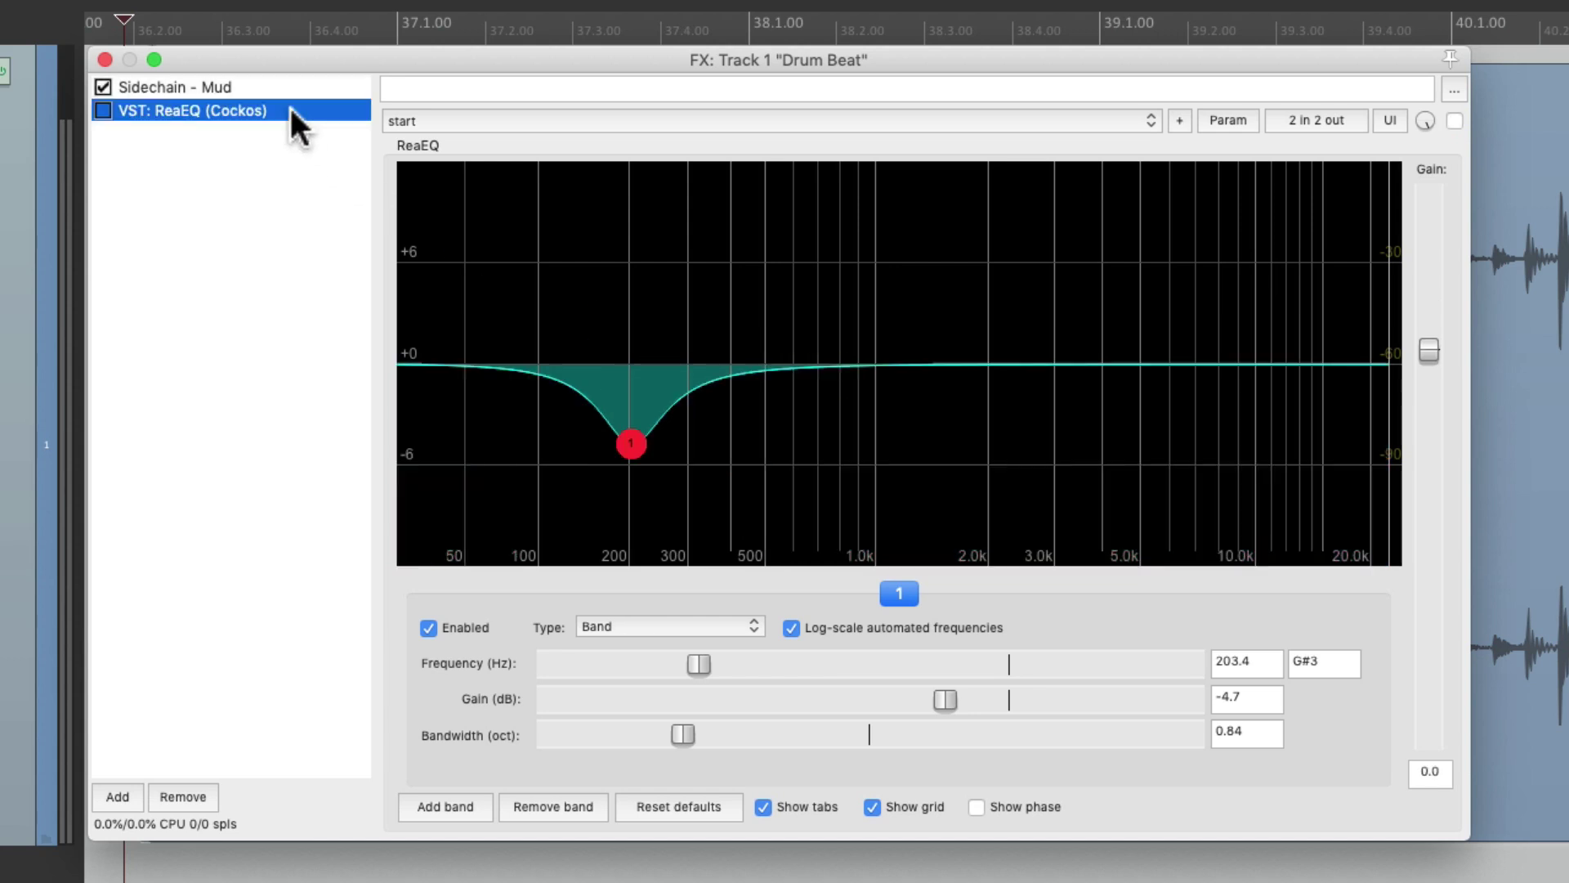
pyautogui.click(291, 85)
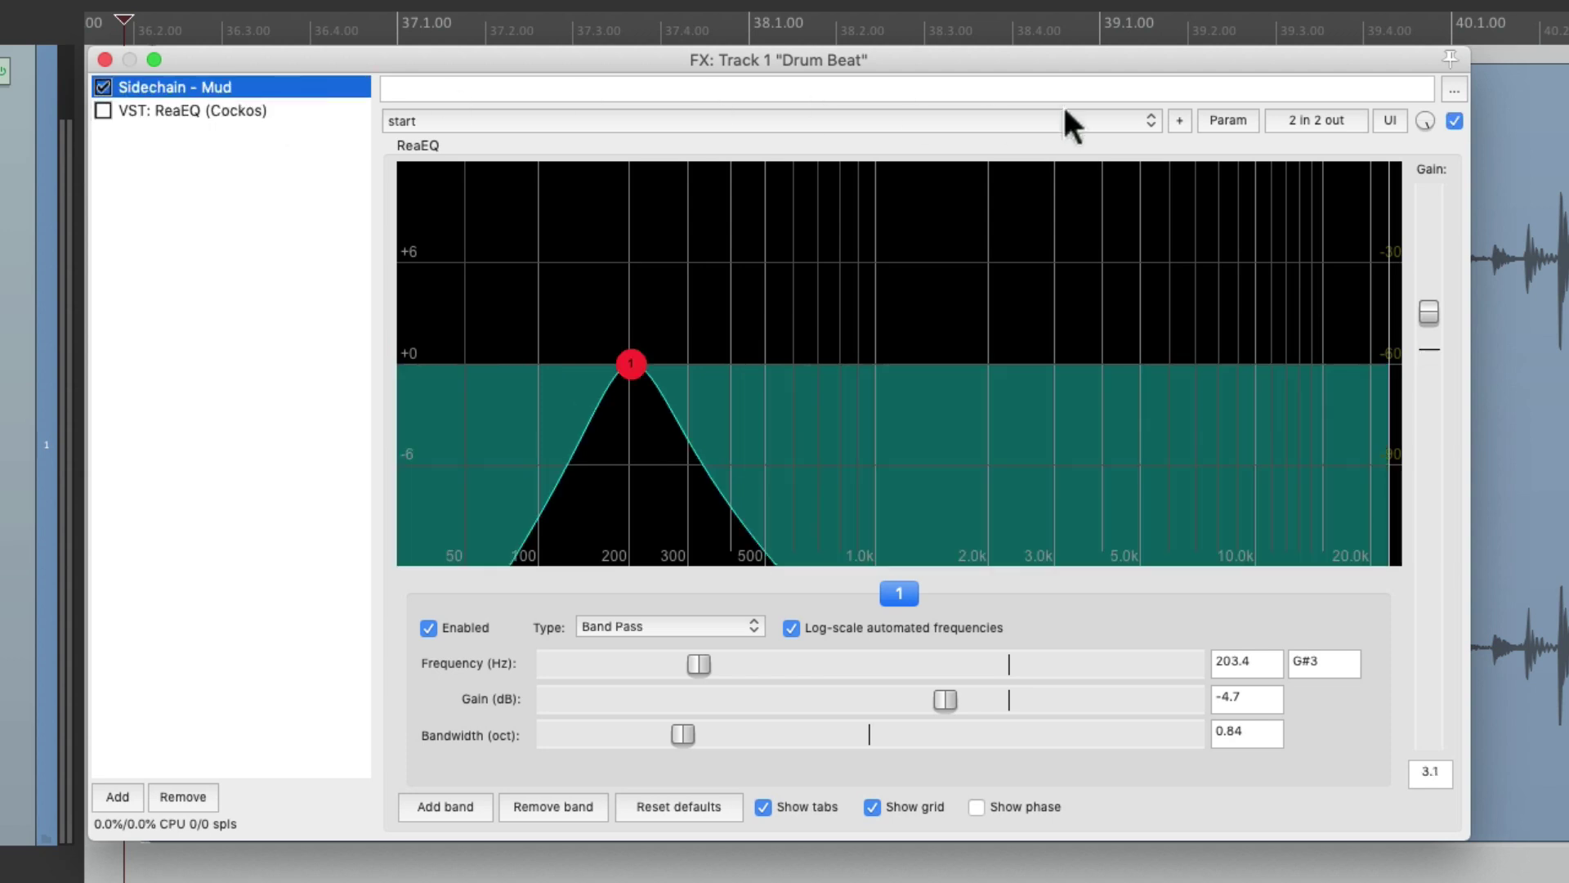
# - Reroute Sidechain - Mud's outputs from channels 1/2 to new channels 3 and 4, then play the beat
pyautogui.click(1324, 116)
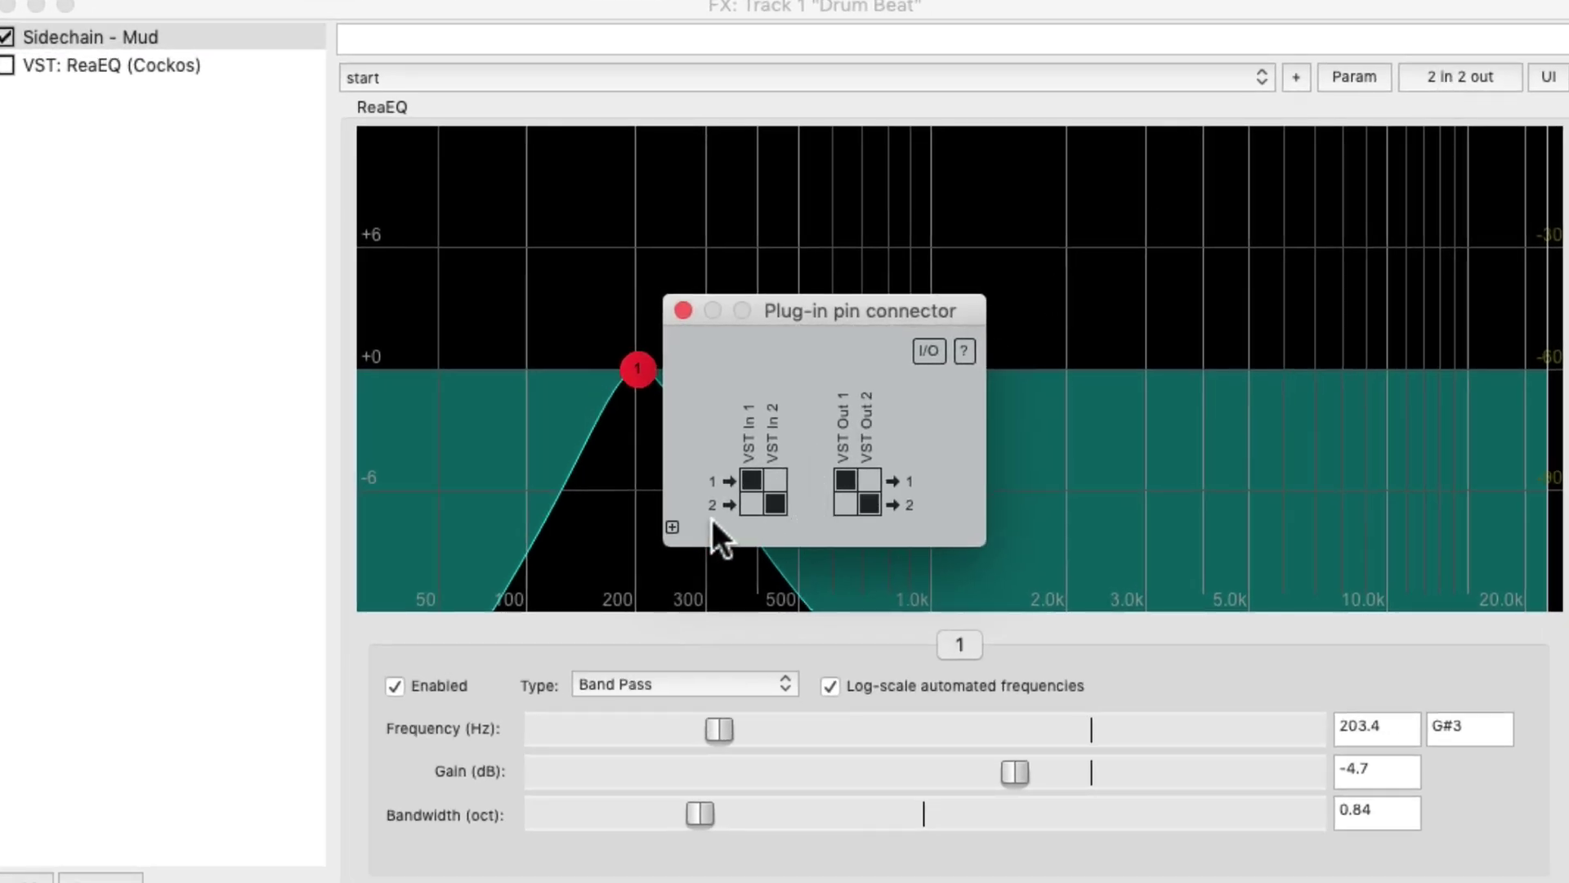
pyautogui.click(847, 482)
pyautogui.click(868, 504)
pyautogui.click(671, 527)
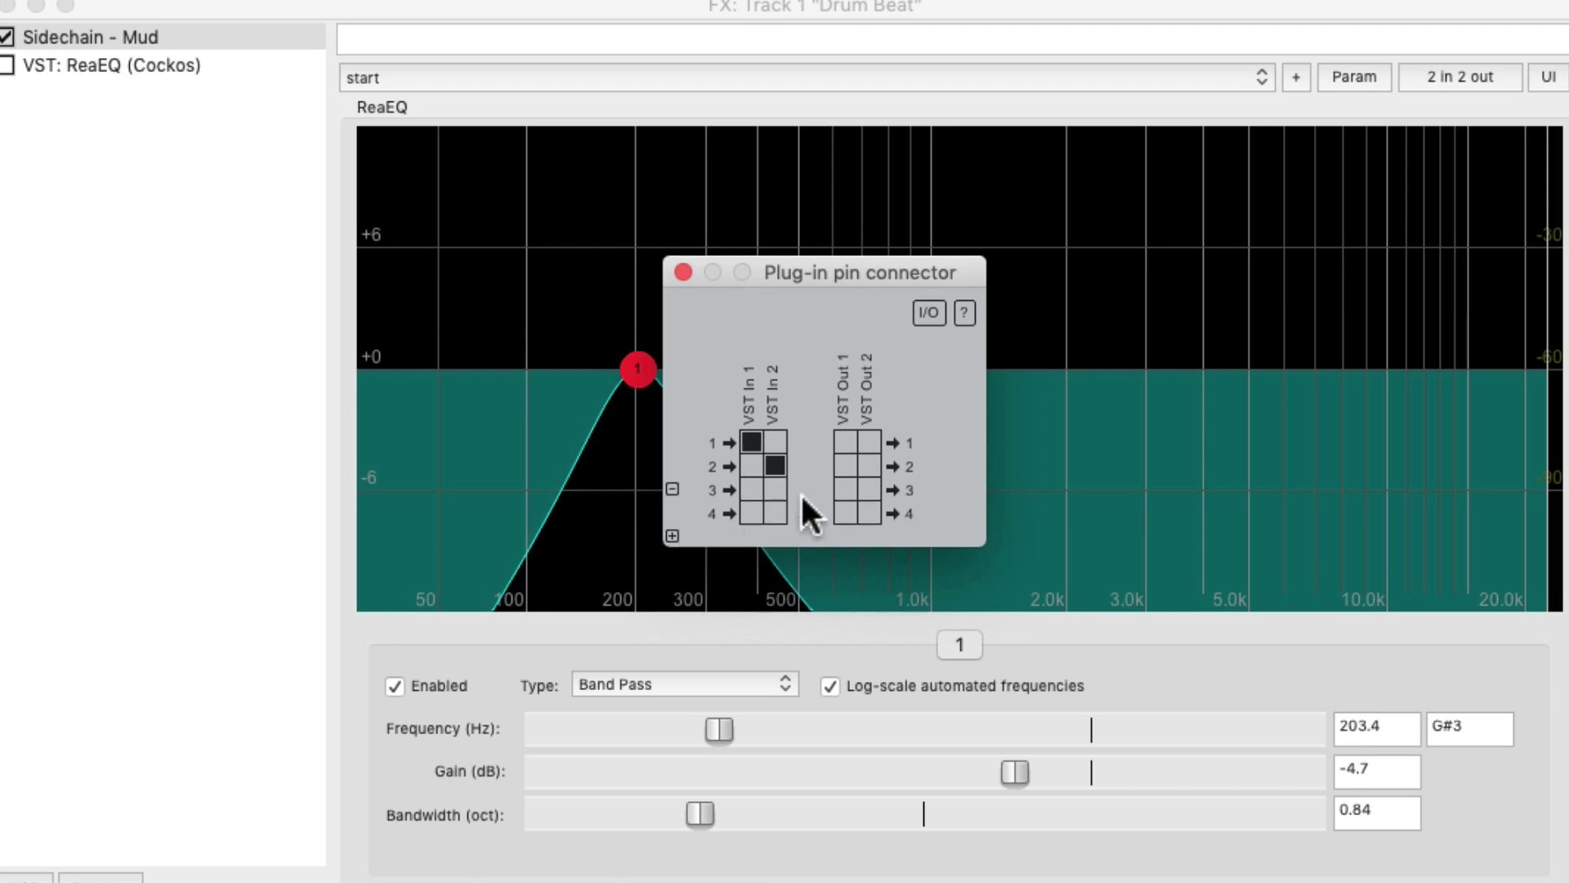
pyautogui.click(846, 488)
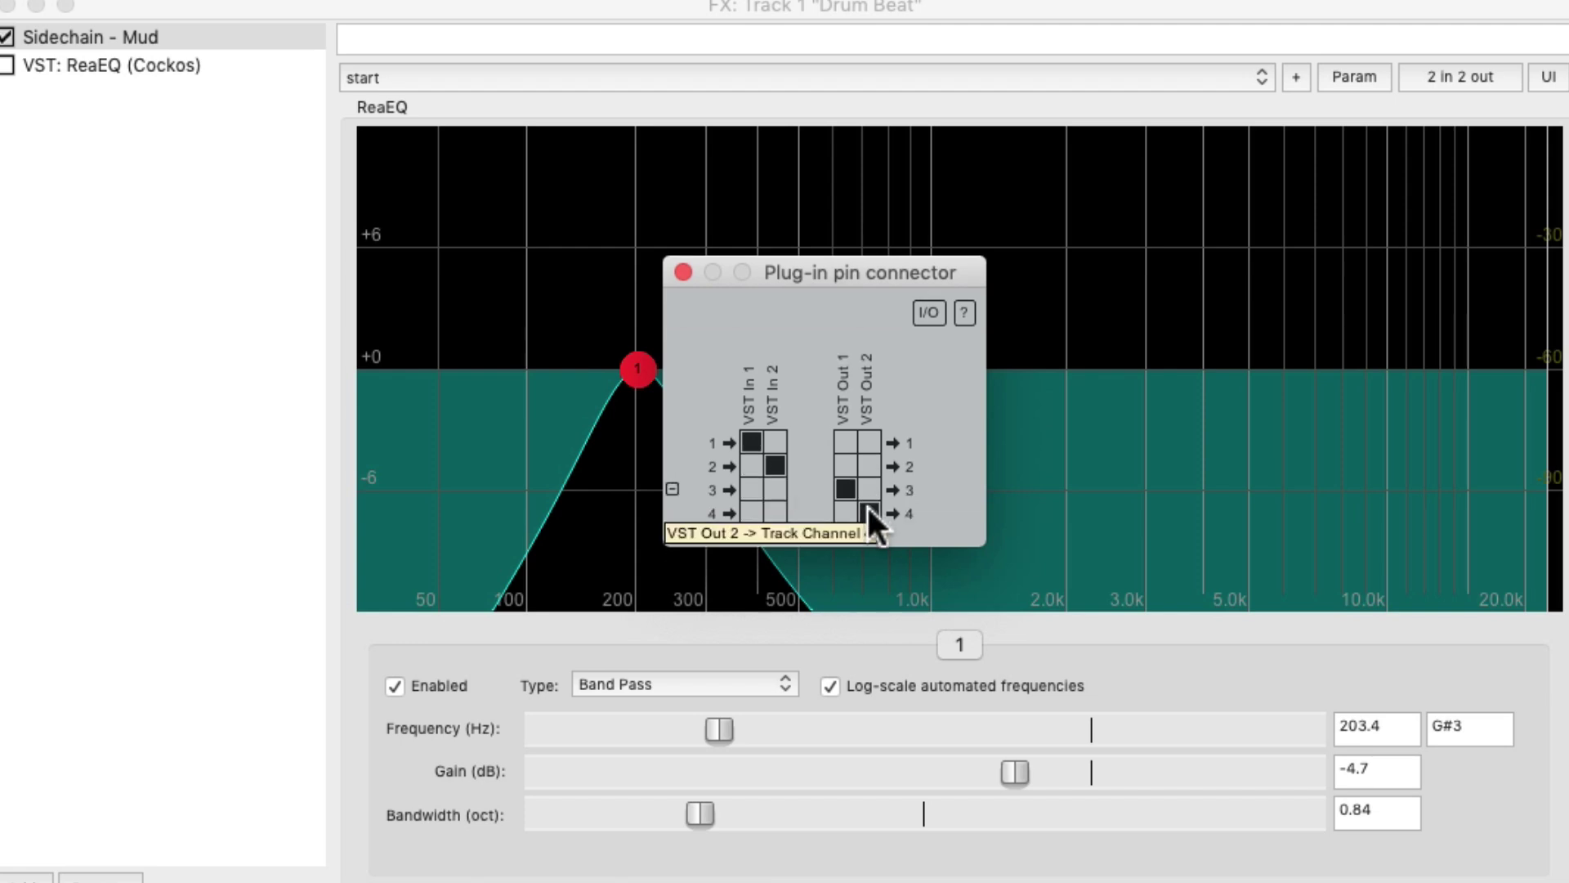
pyautogui.click(683, 271)
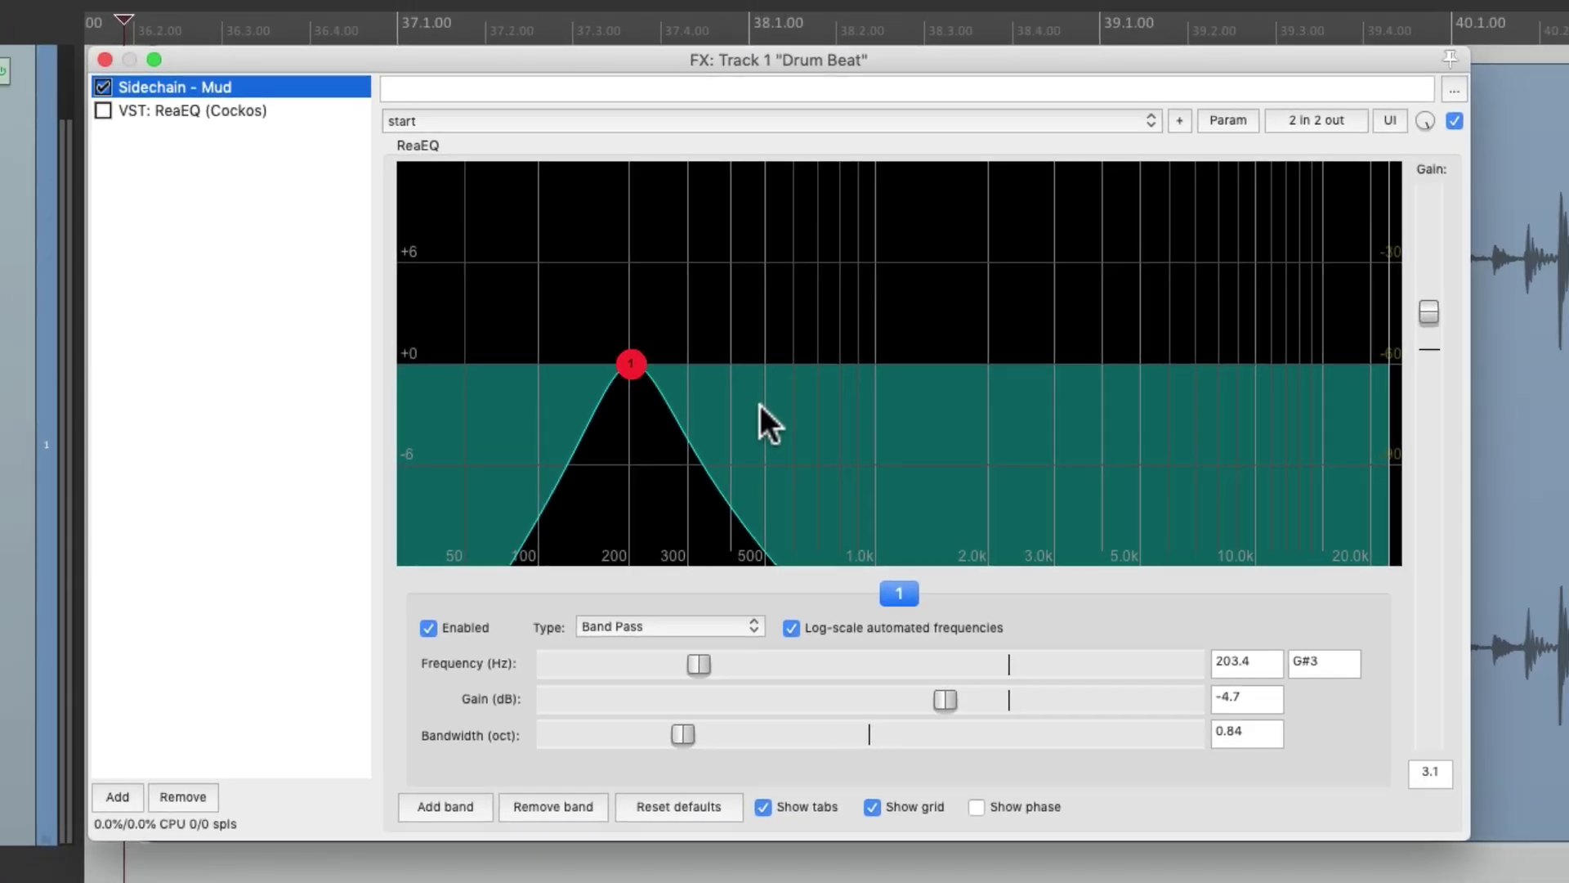
pyautogui.press('space')
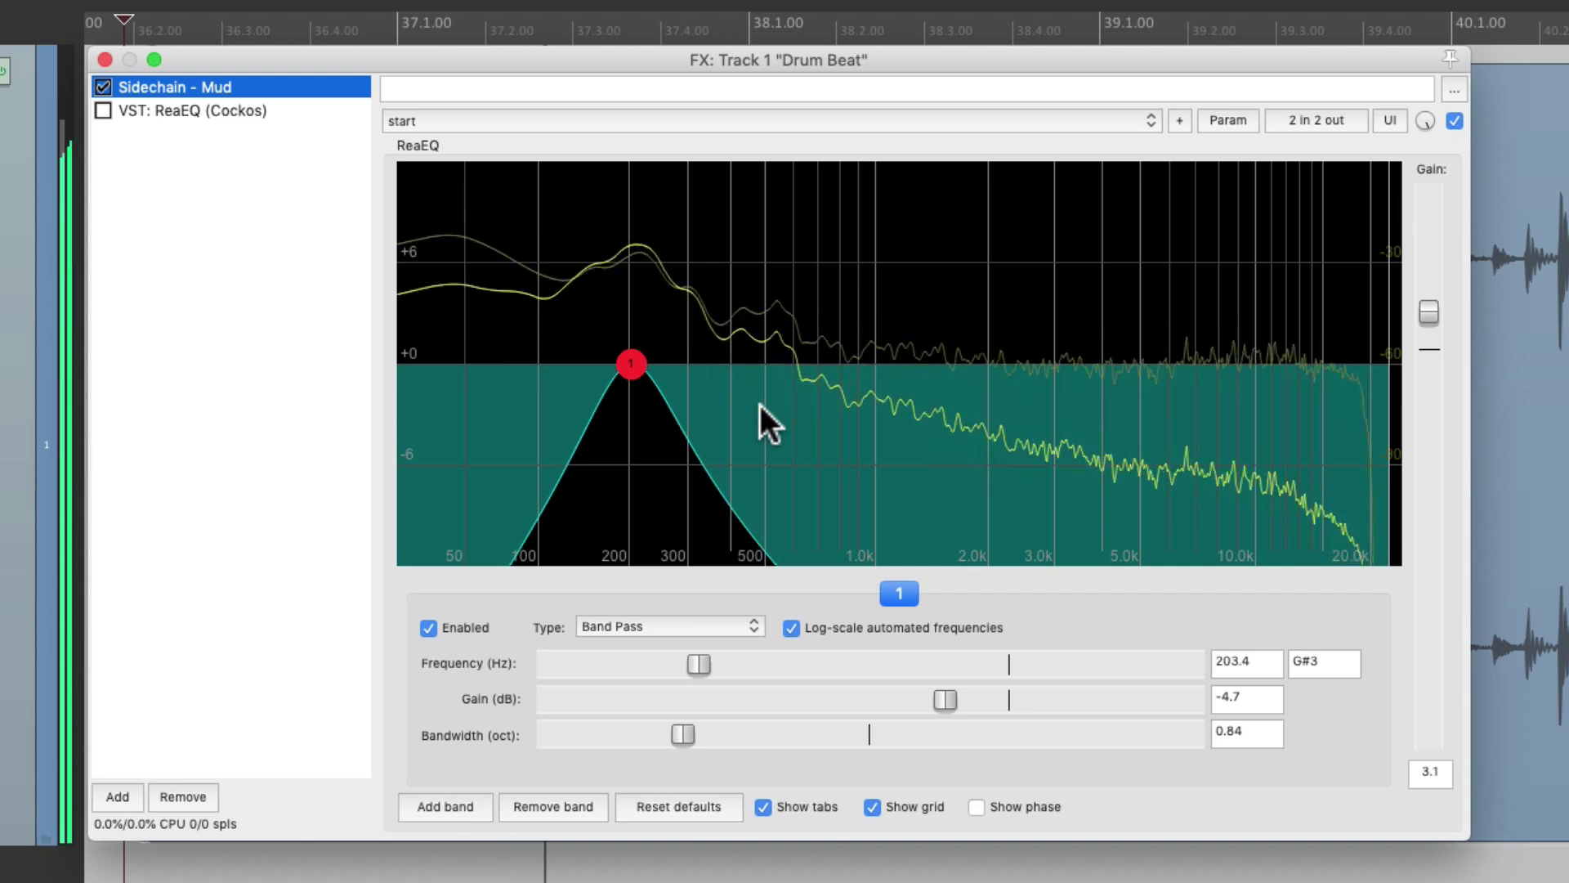
pyautogui.press('space')
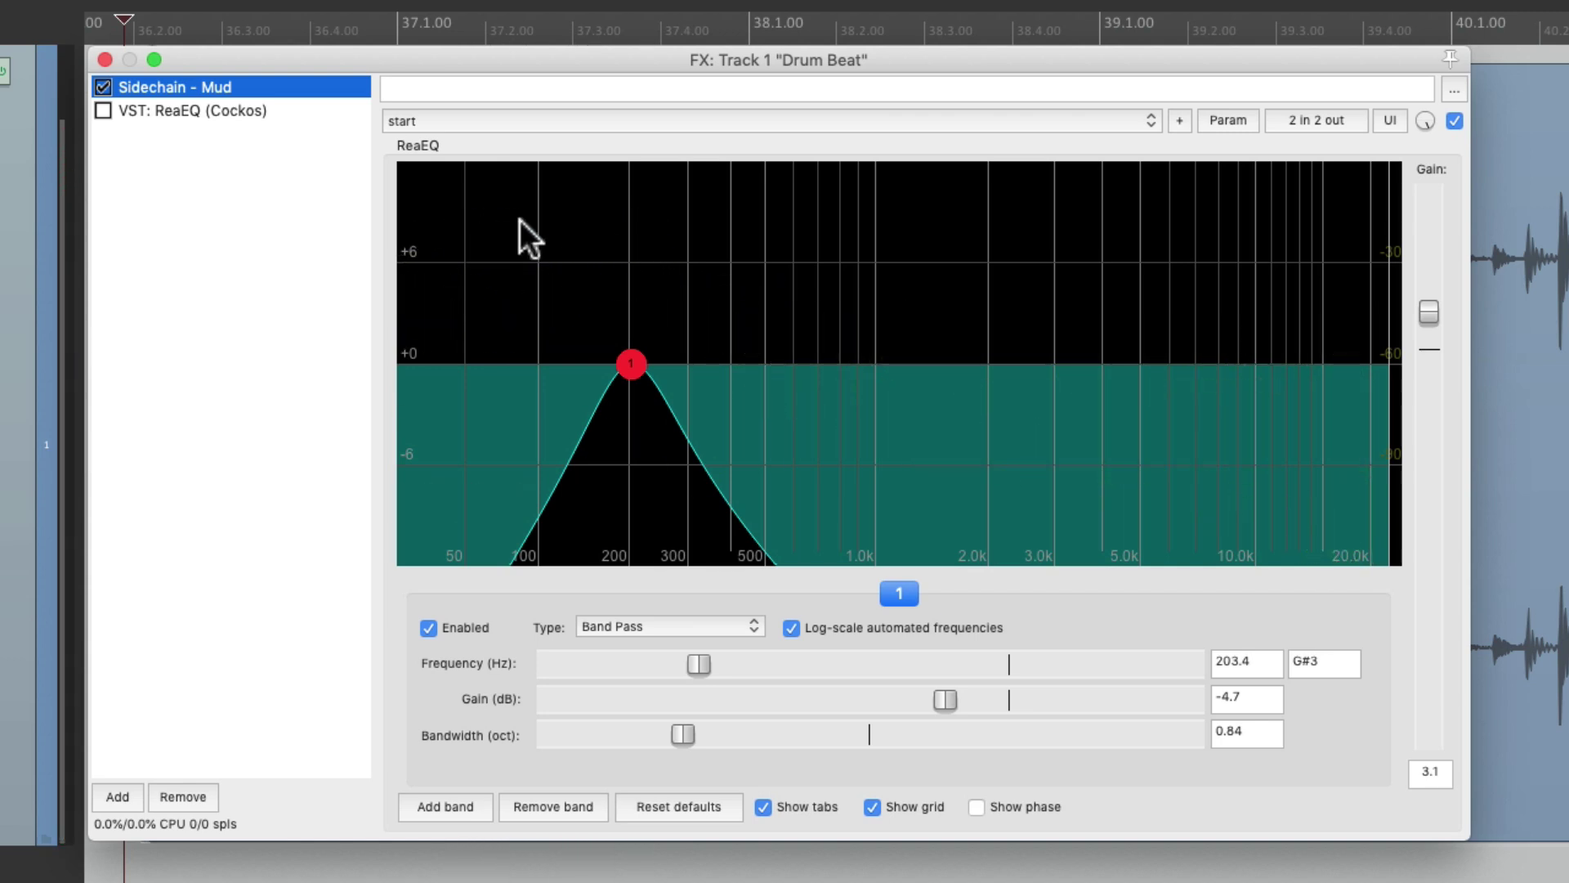
# - Enable the second ReaEQ and open parameter modulation for its band 1 gain
pyautogui.click(280, 113)
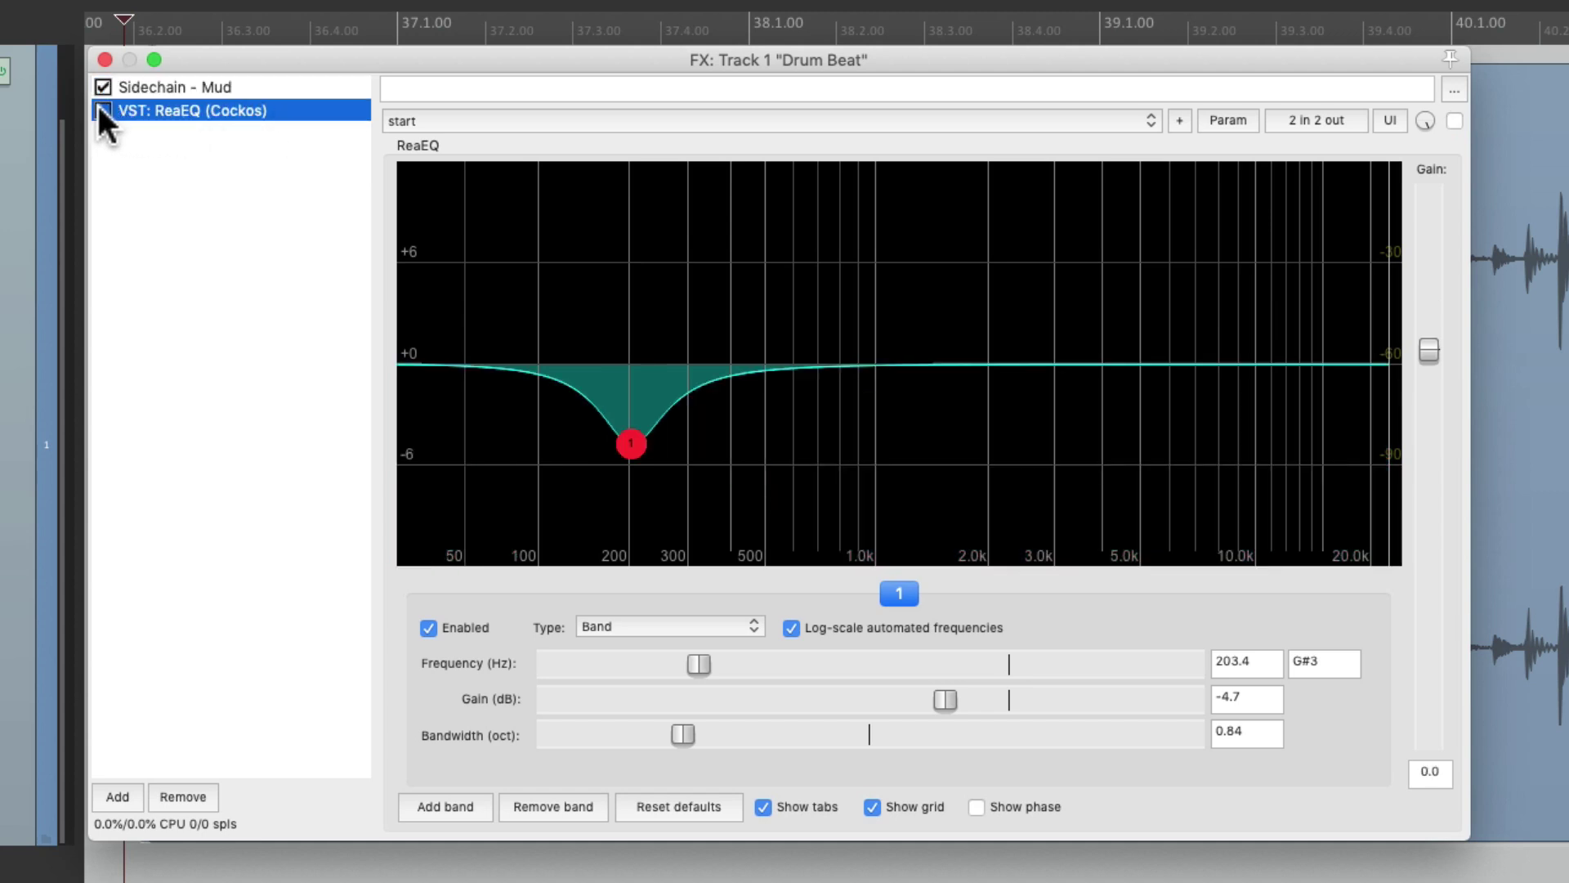
pyautogui.click(100, 109)
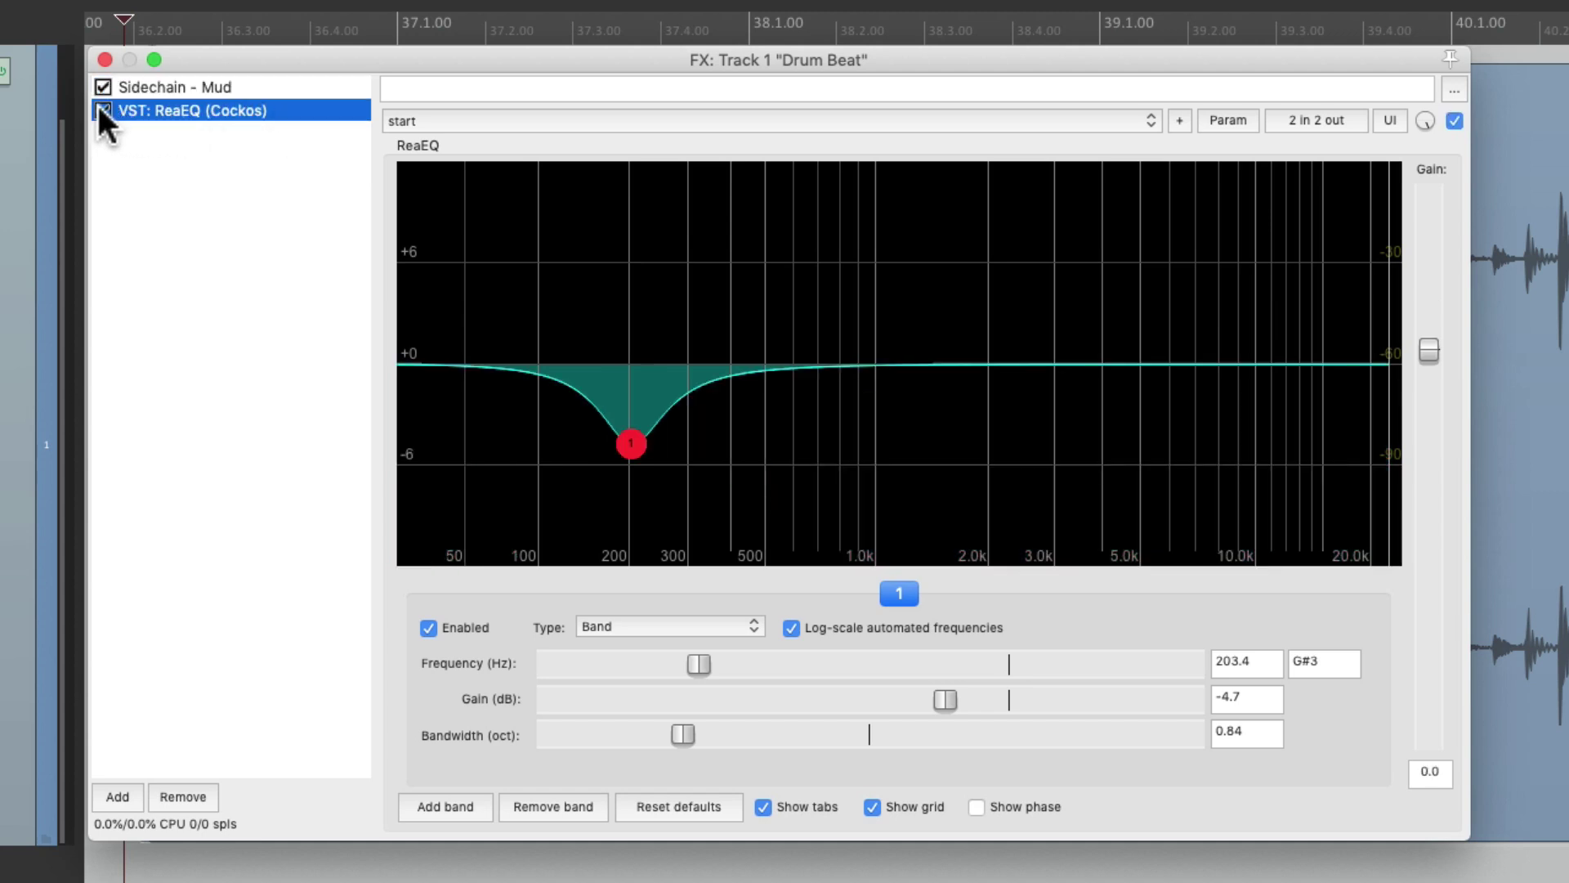
pyautogui.click(630, 442)
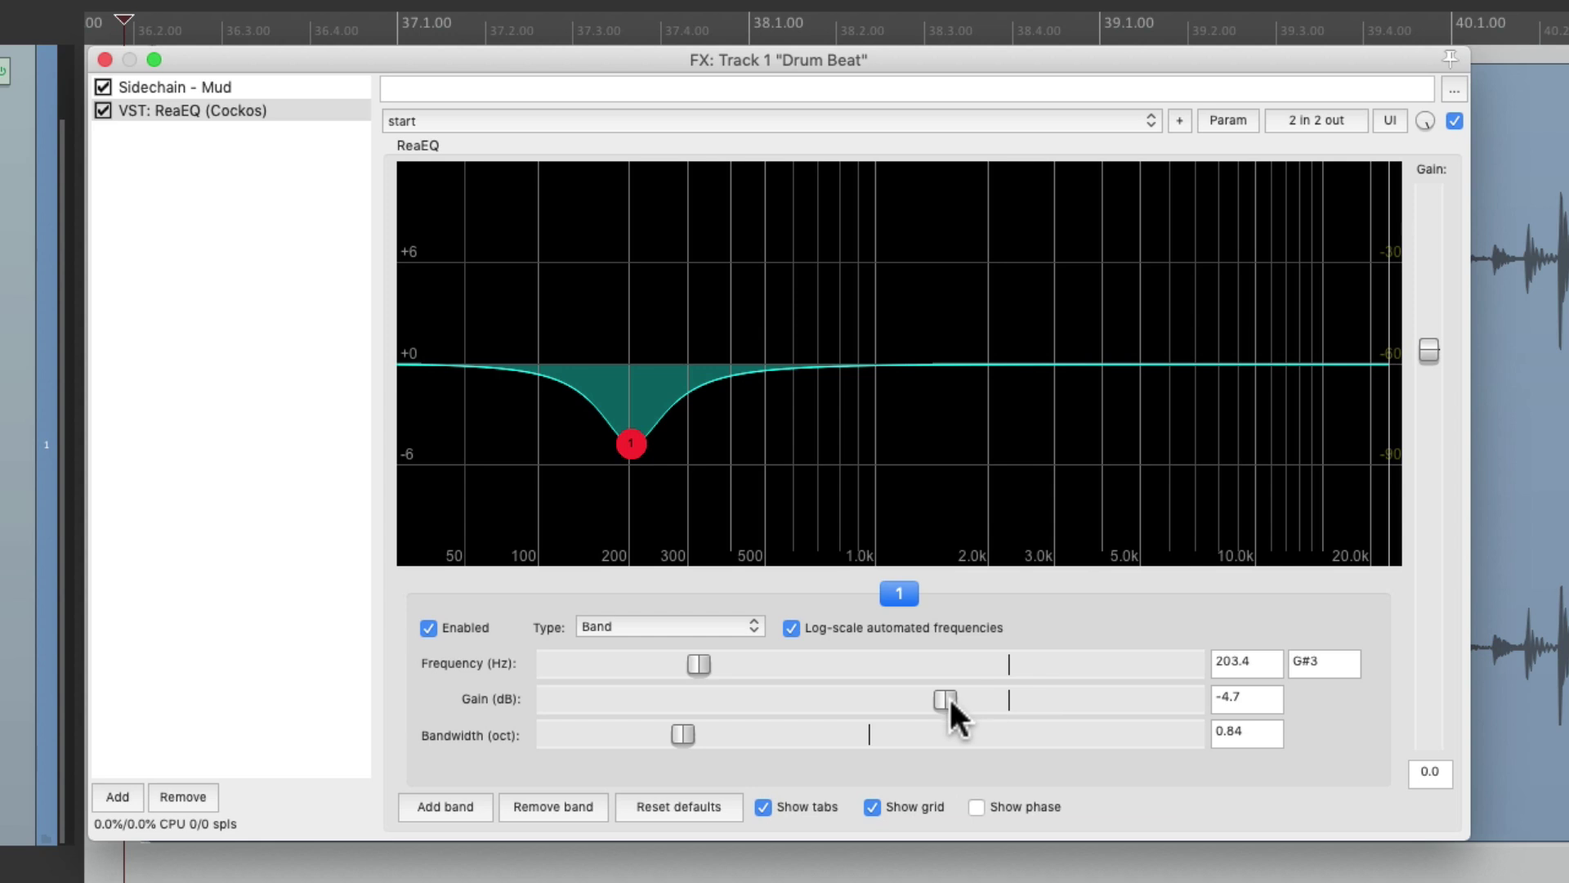
pyautogui.moveTo(948, 700); pyautogui.dragTo(946, 701)
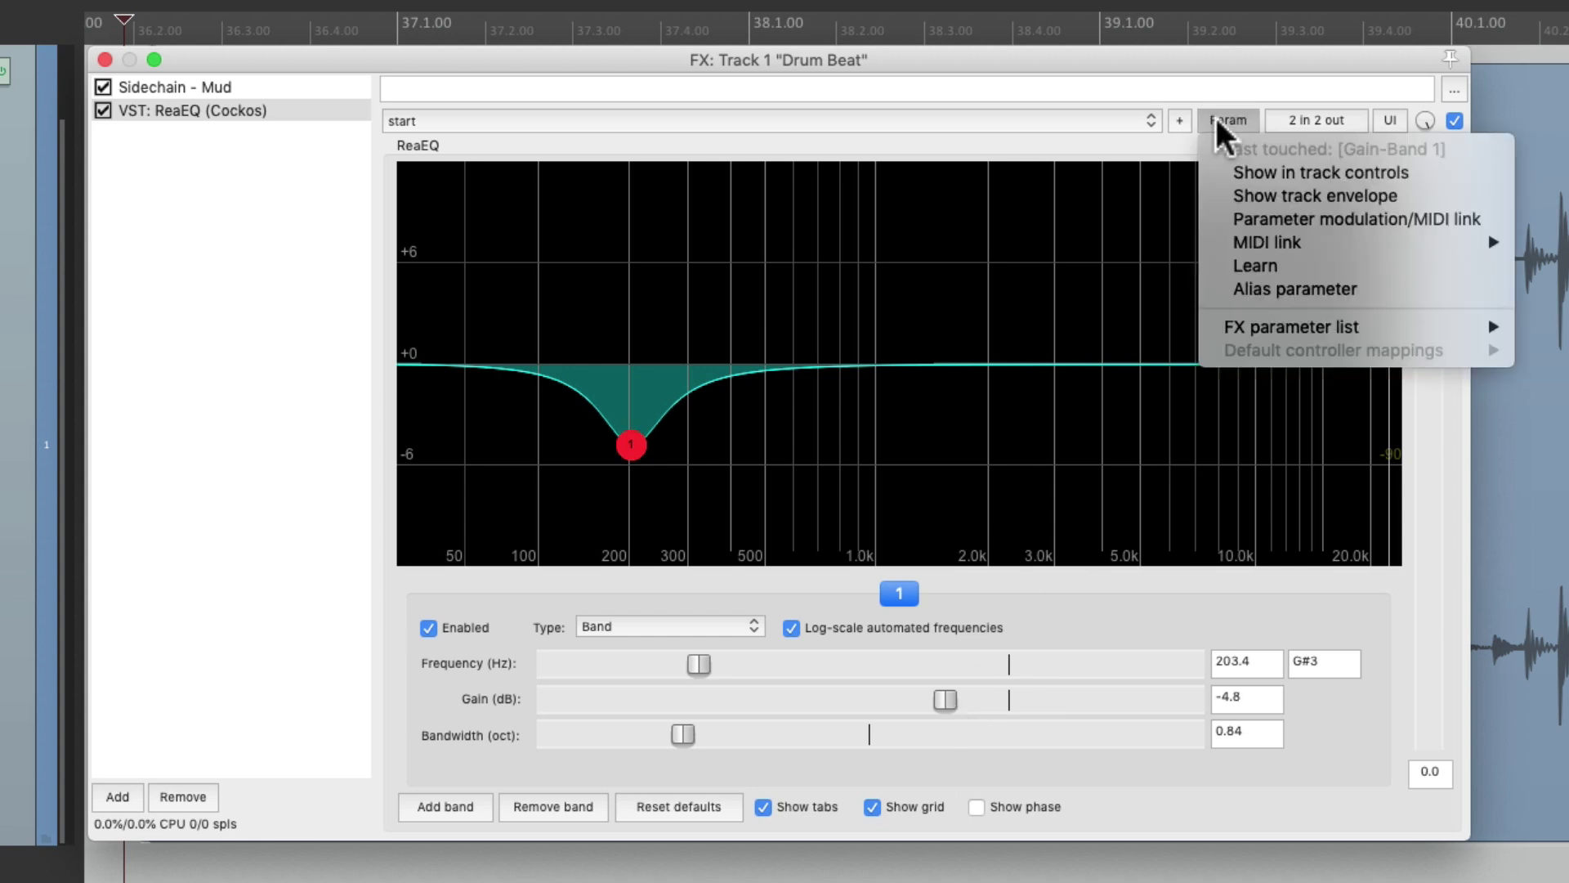
pyautogui.click(1204, 224)
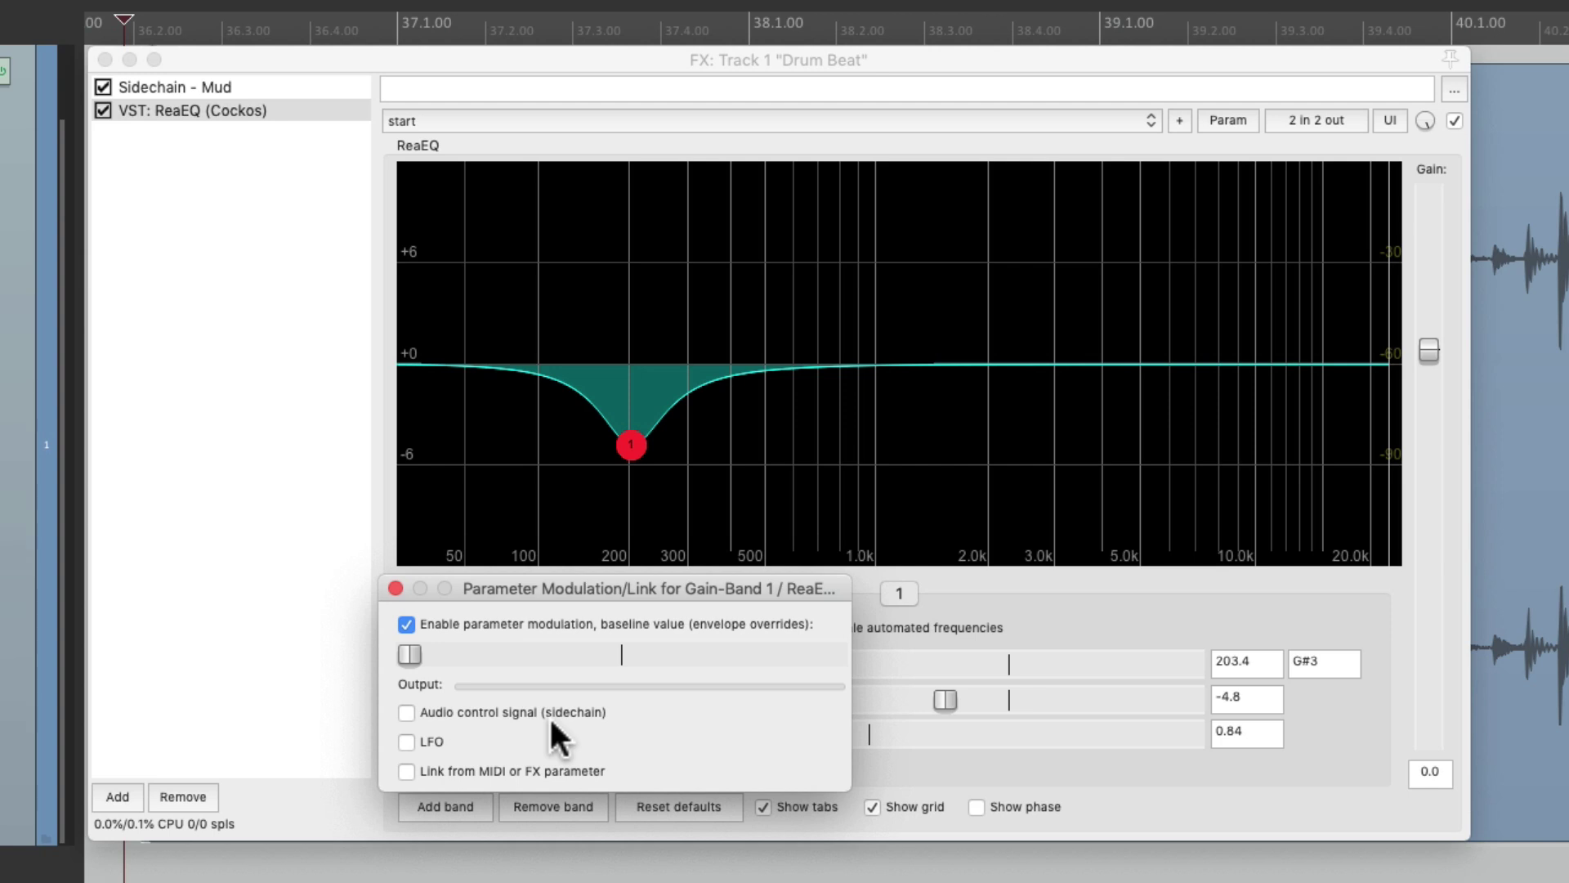
# - Drive band 1 gain from channels 3+4 audio: 0 dB baseline, 121 ms attack, Negative direction
pyautogui.click(407, 712)
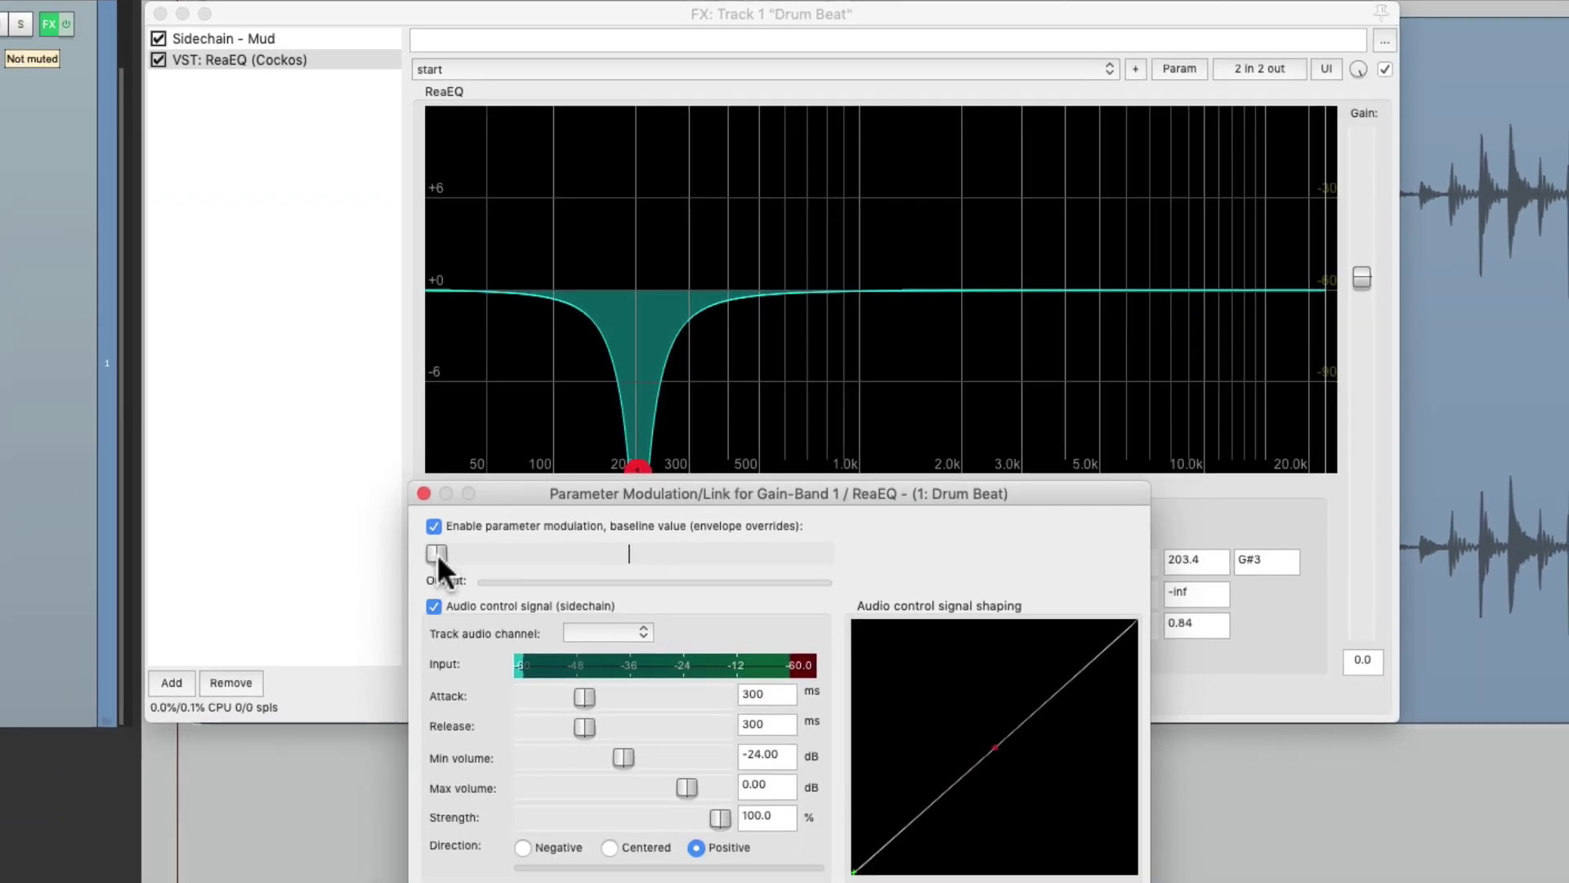
pyautogui.moveTo(436, 554); pyautogui.dragTo(639, 547)
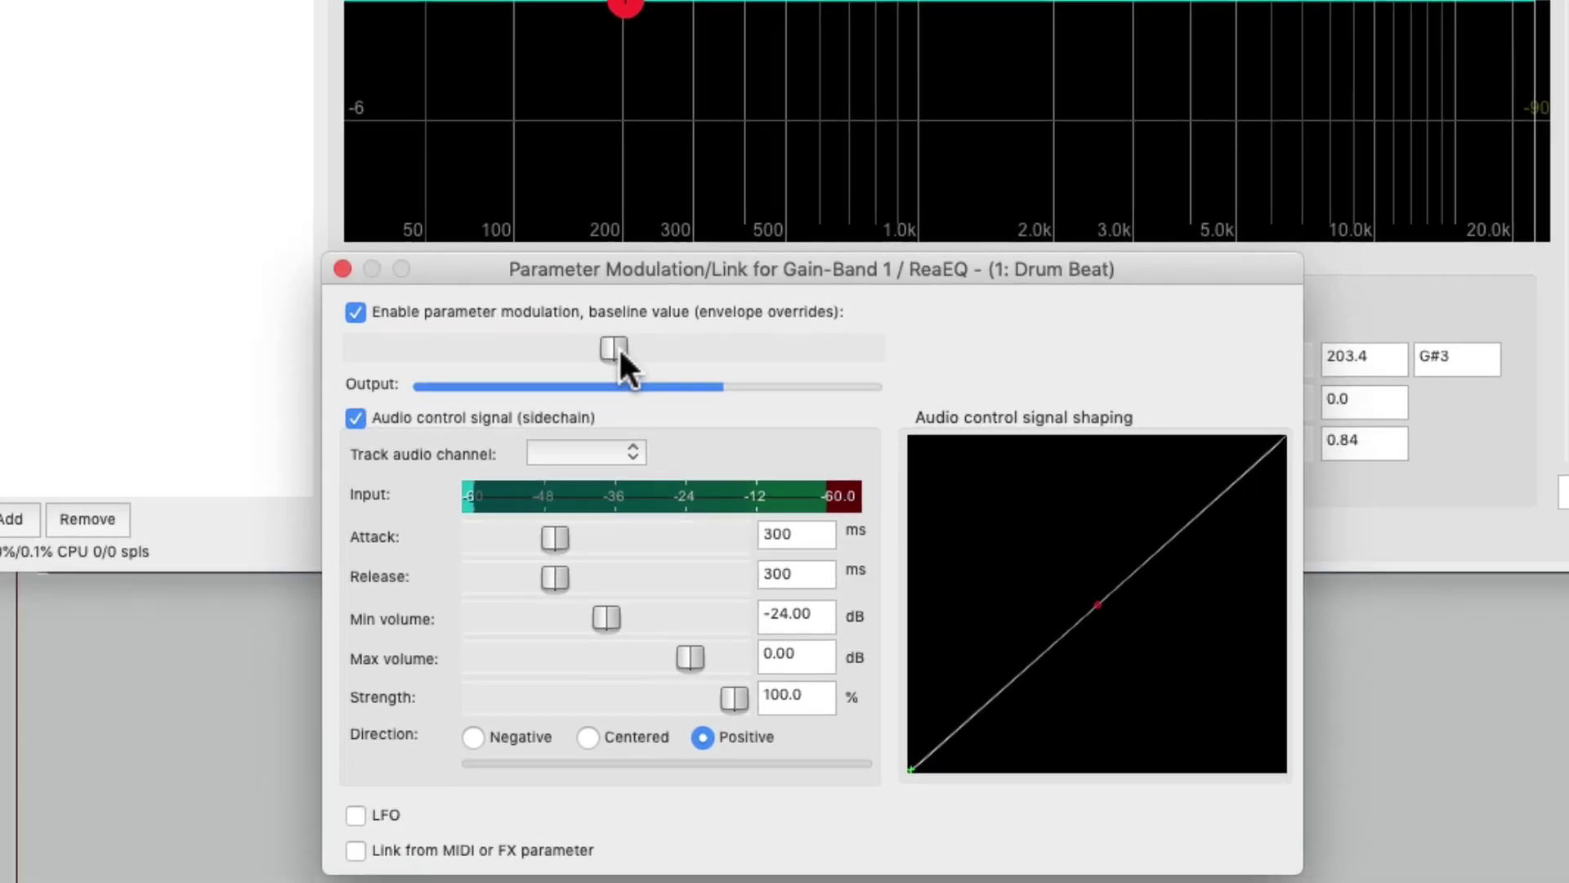
pyautogui.click(585, 452)
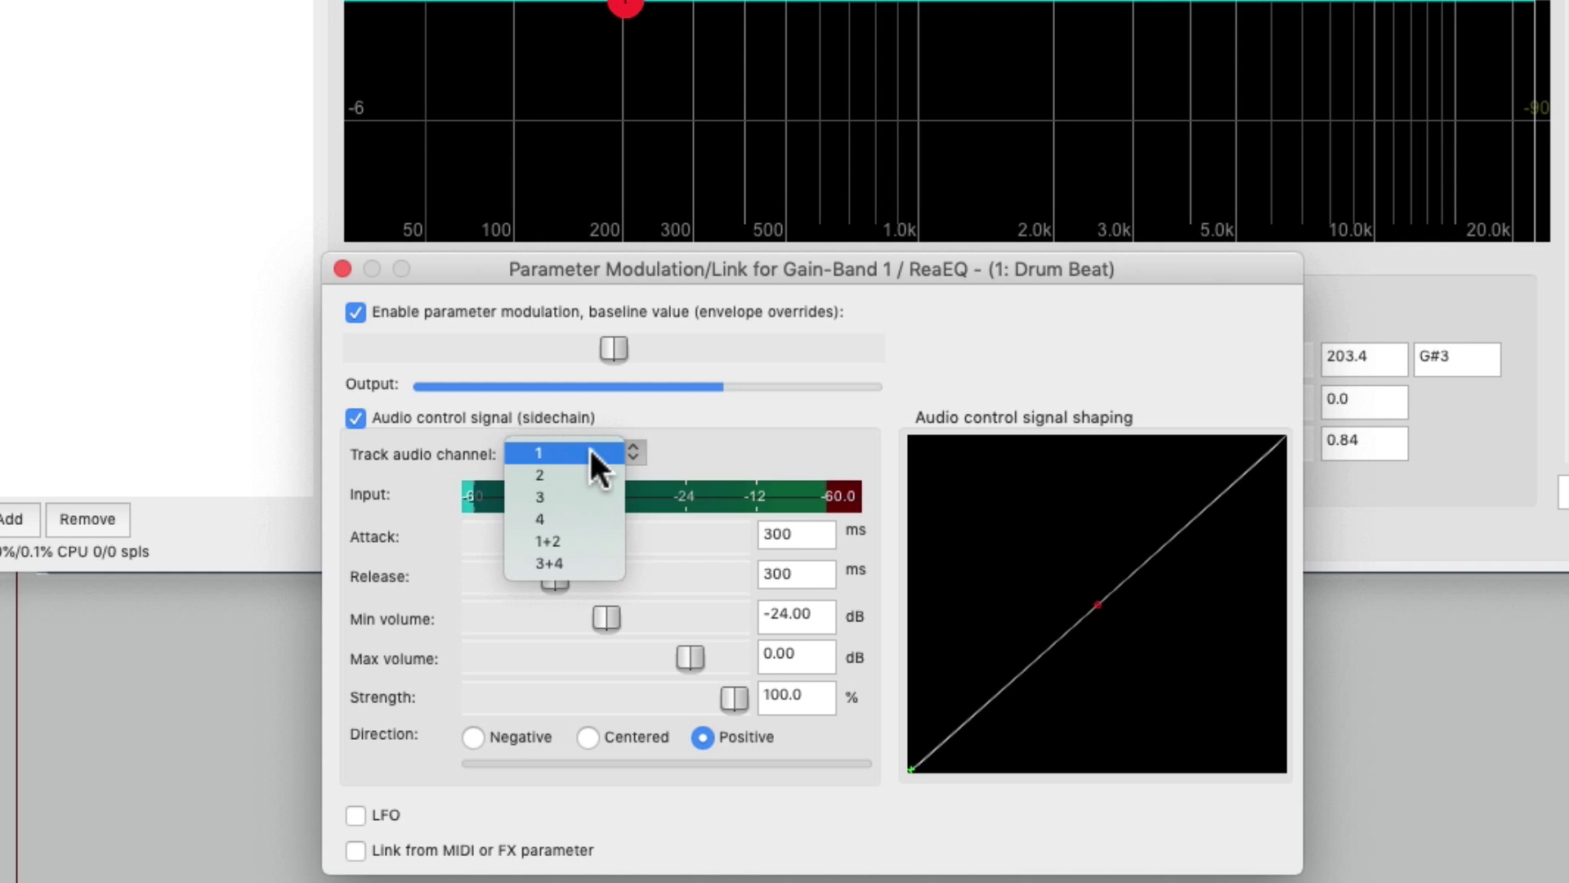
pyautogui.click(601, 566)
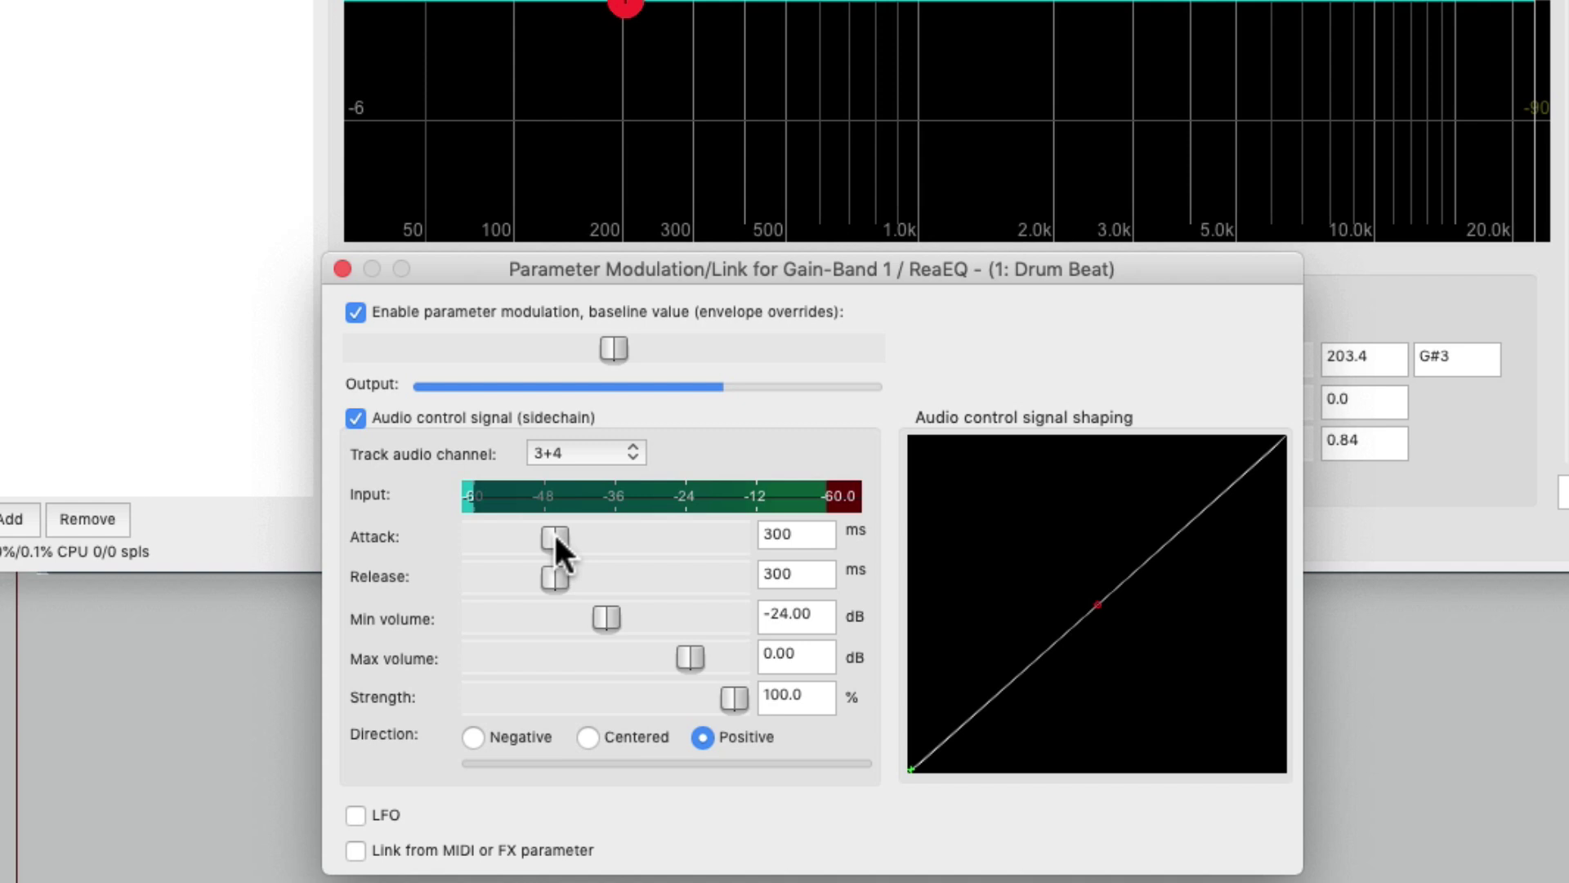
pyautogui.moveTo(554, 535); pyautogui.dragTo(534, 576)
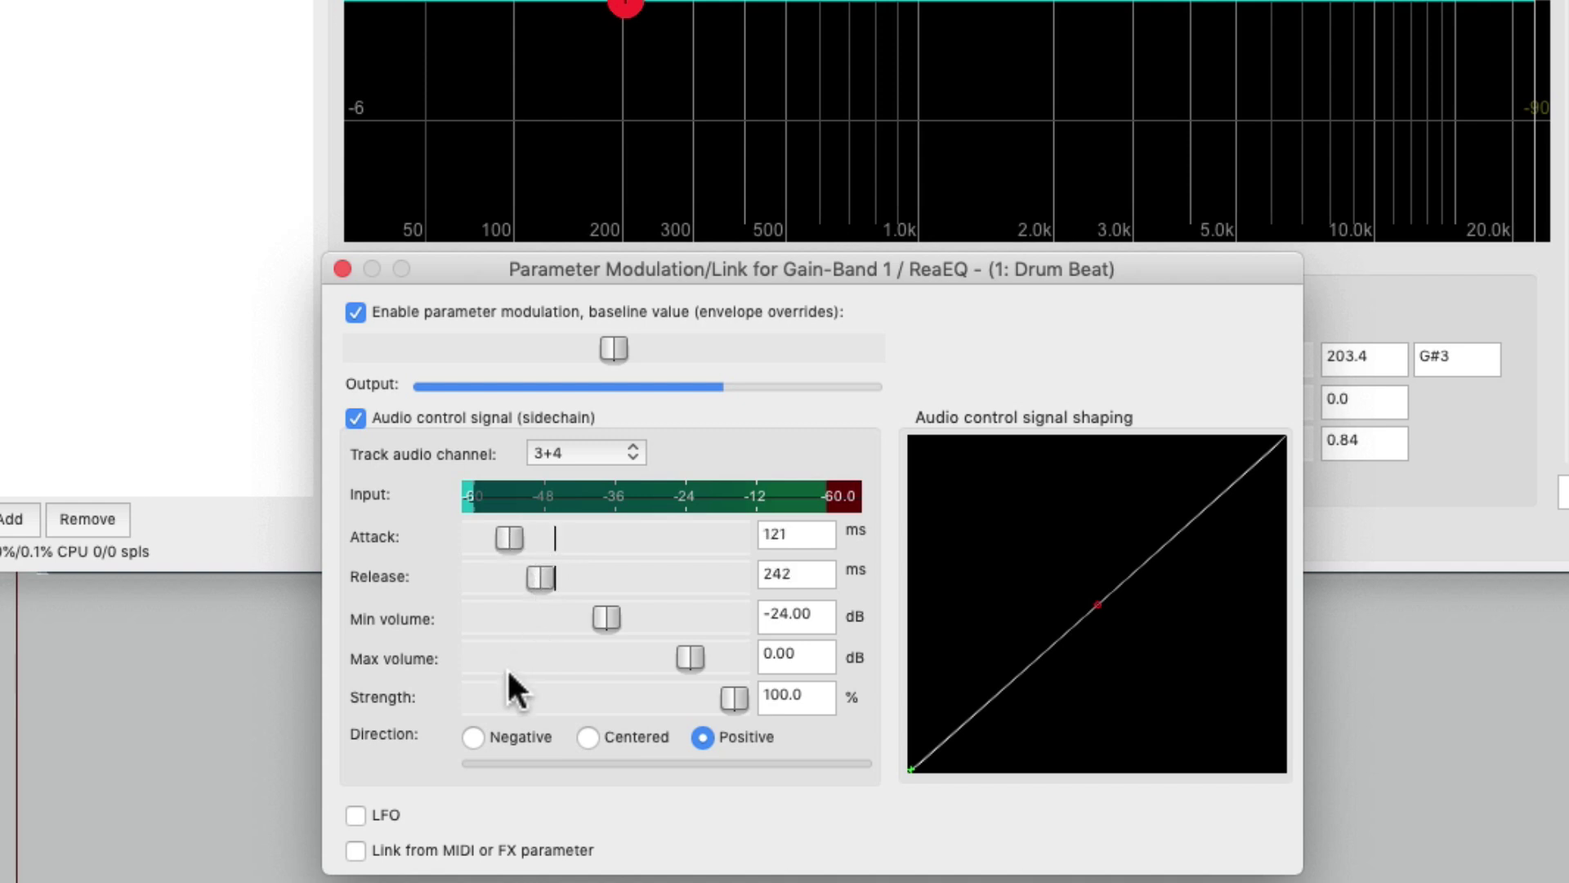
pyautogui.click(474, 736)
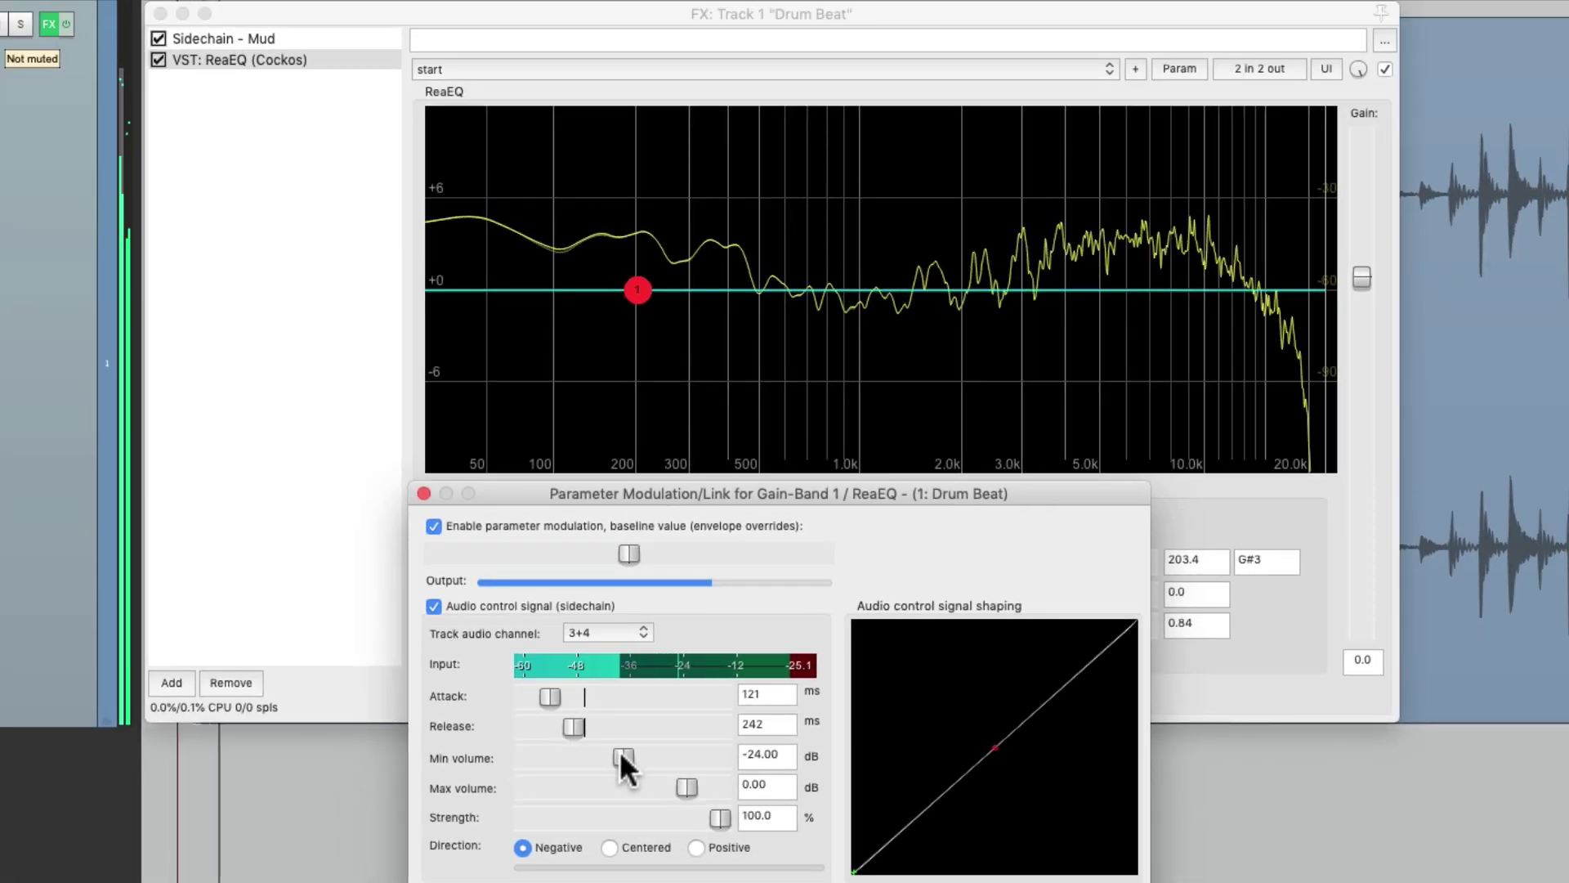
# - Lower the modulation minimum volume to -33.94 dB and audition the ducking
pyautogui.moveTo(602, 614); pyautogui.dragTo(585, 614)
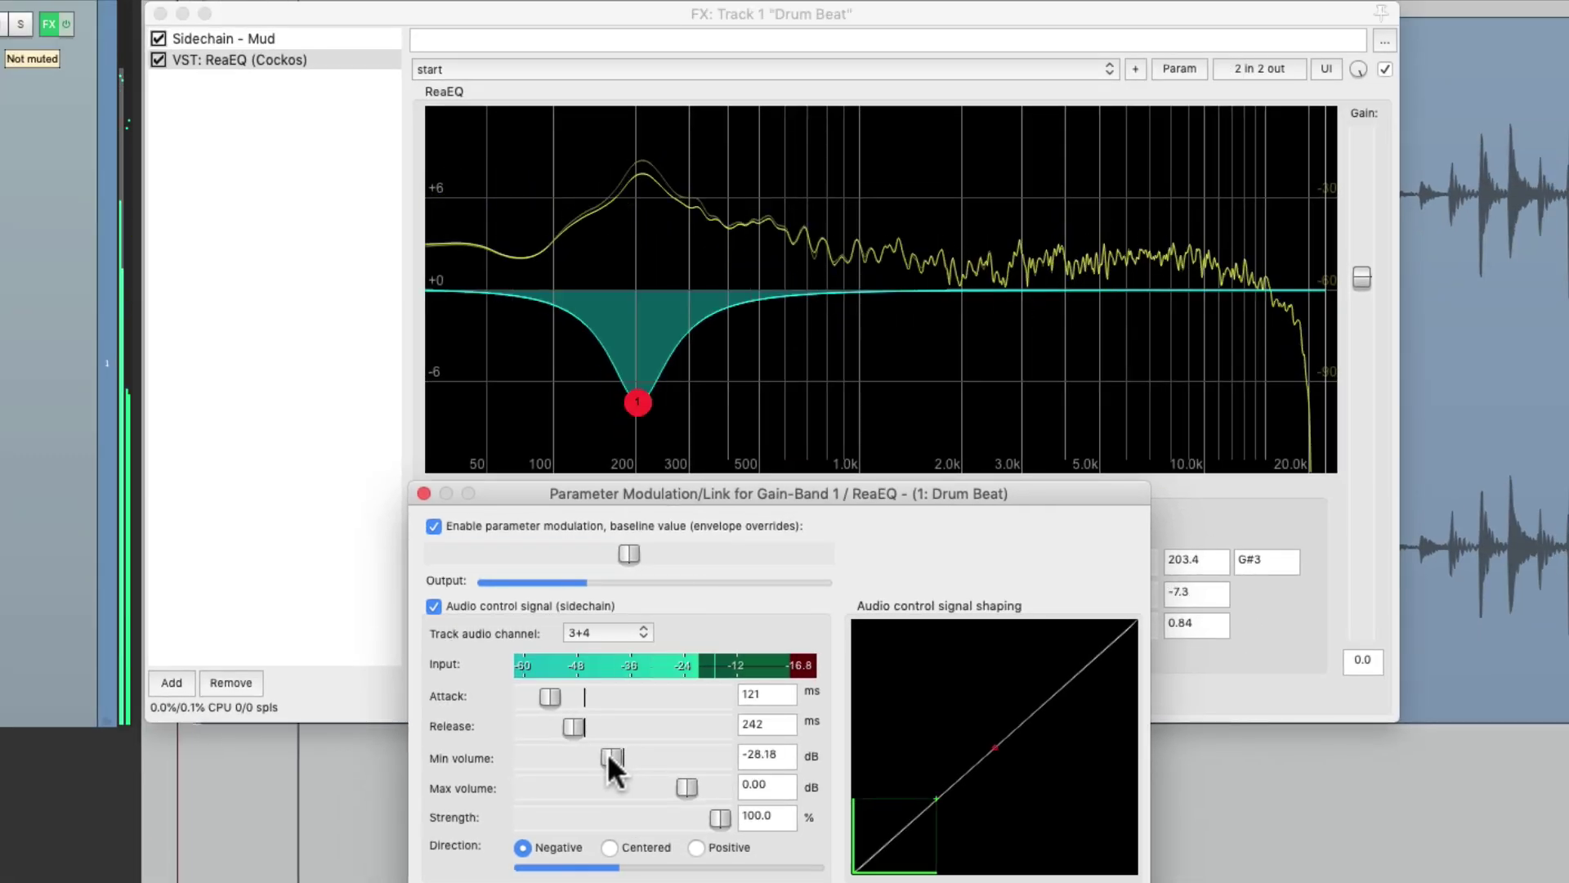
pyautogui.moveTo(607, 753); pyautogui.dragTo(594, 757)
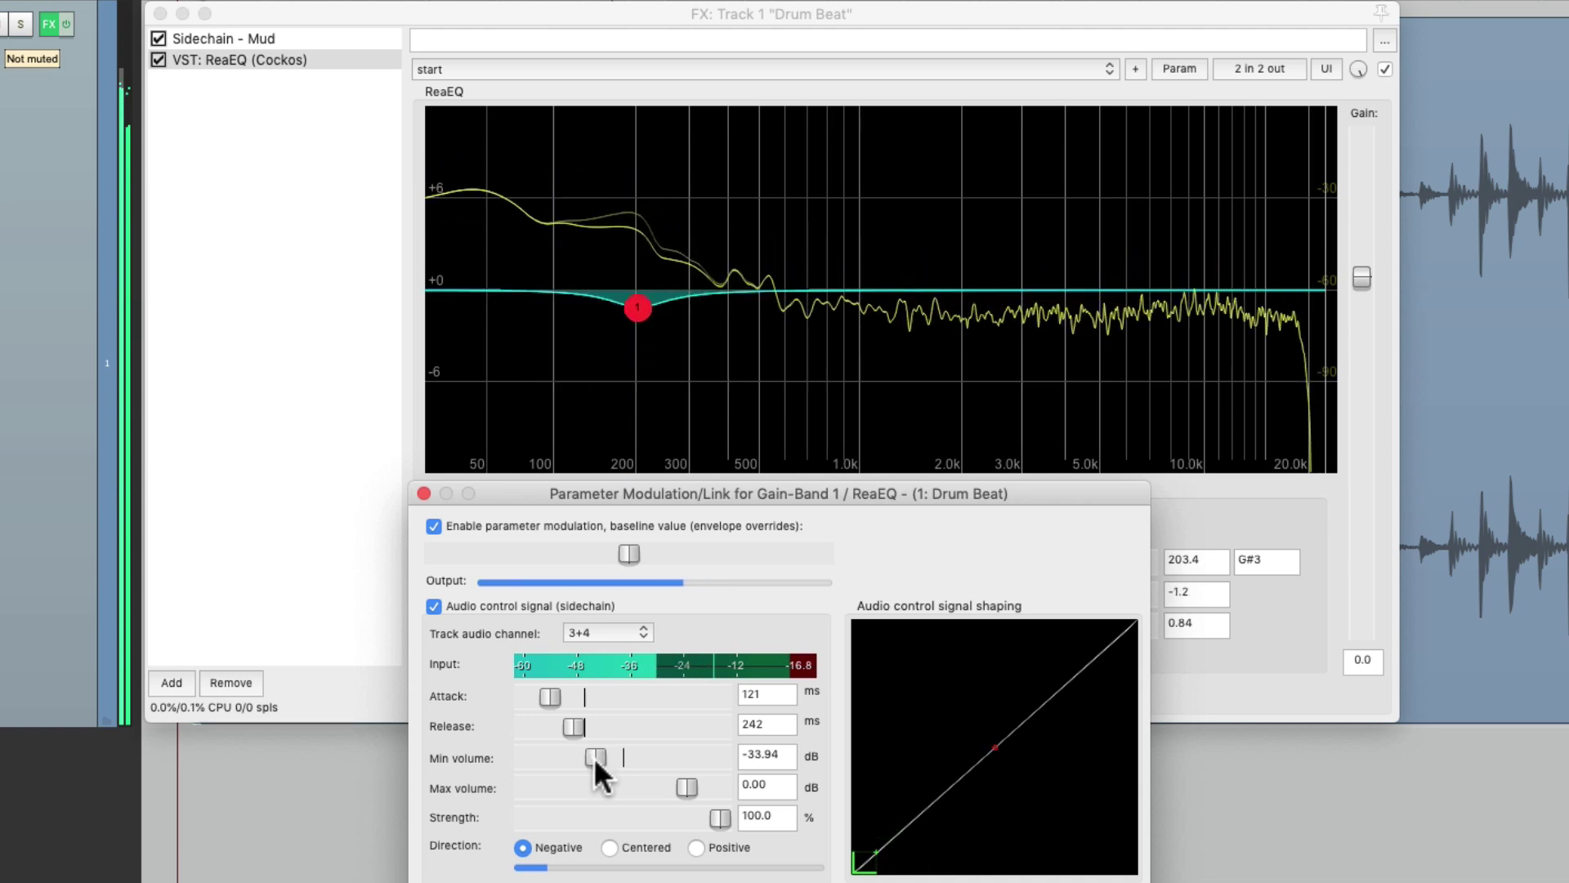
pyautogui.press('space')
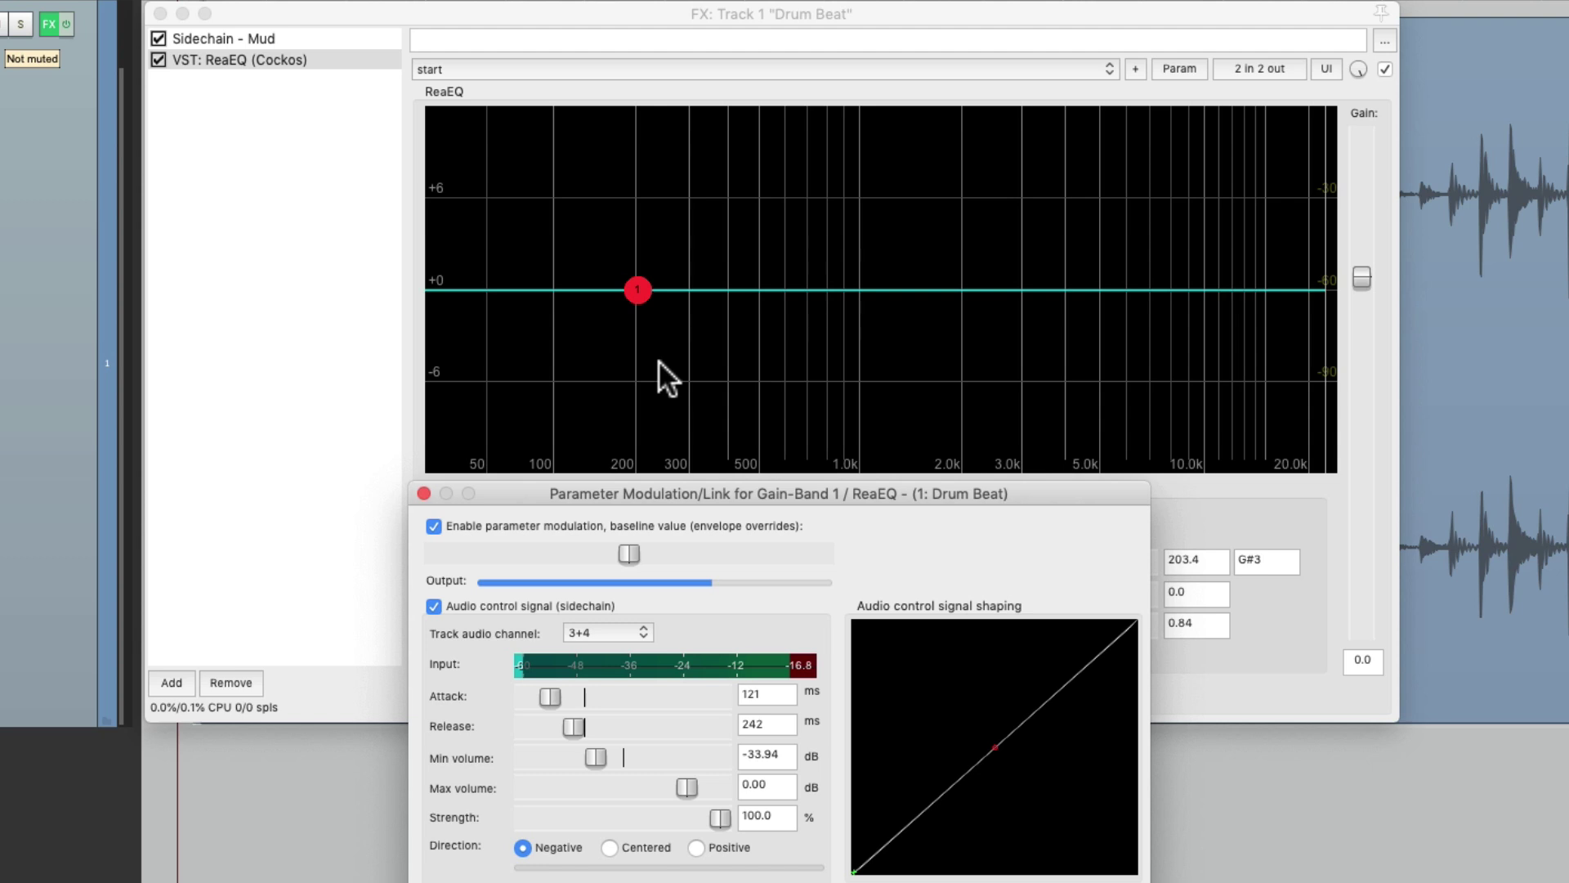
pyautogui.press('space')
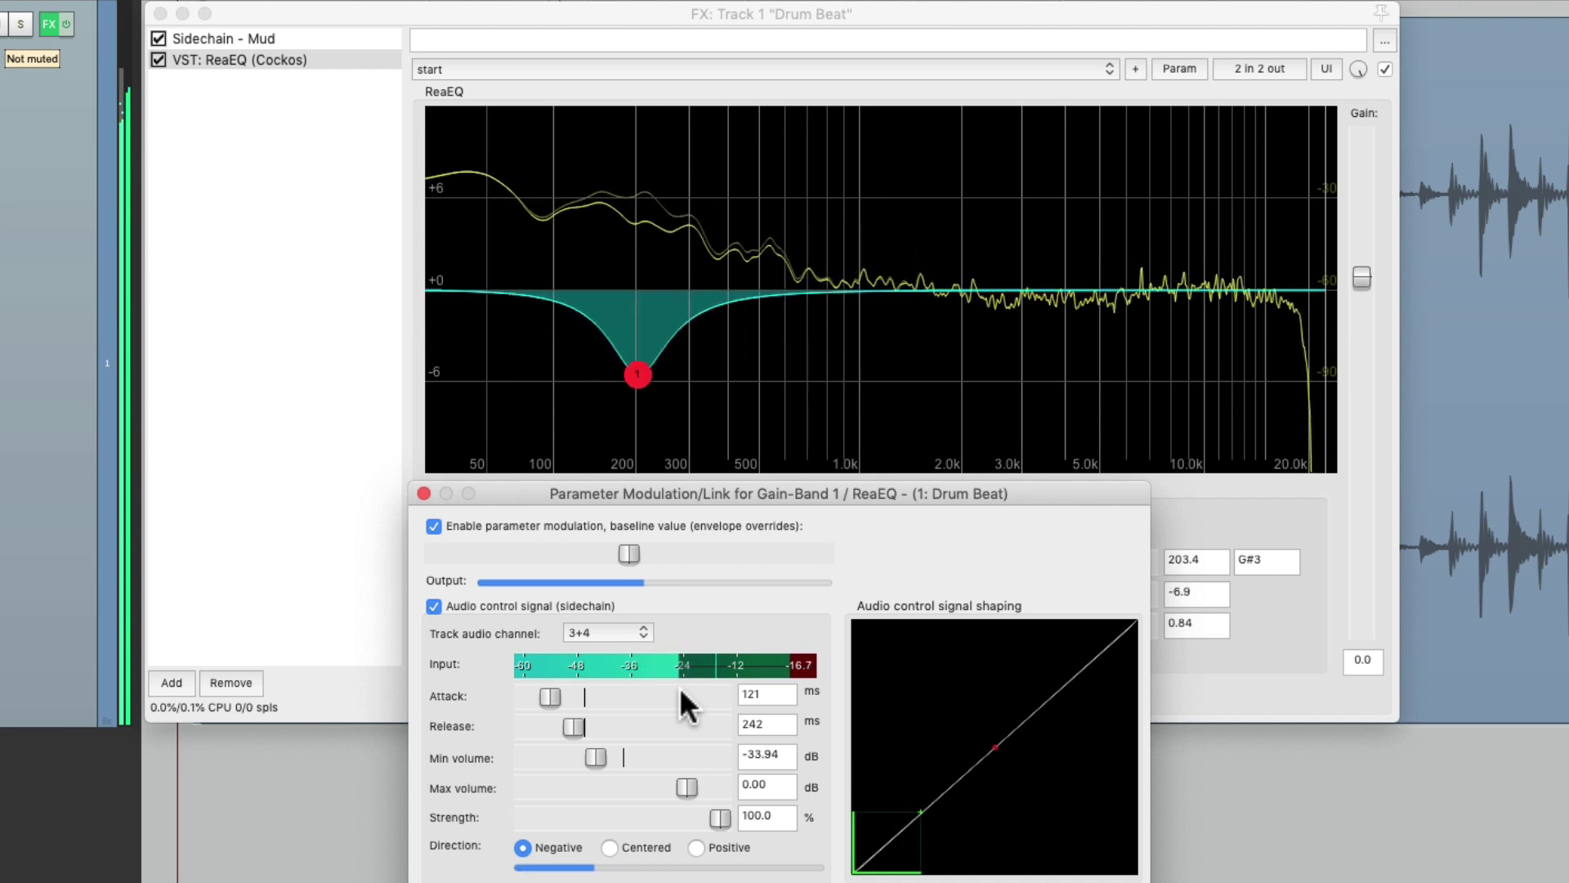
pyautogui.press('space')
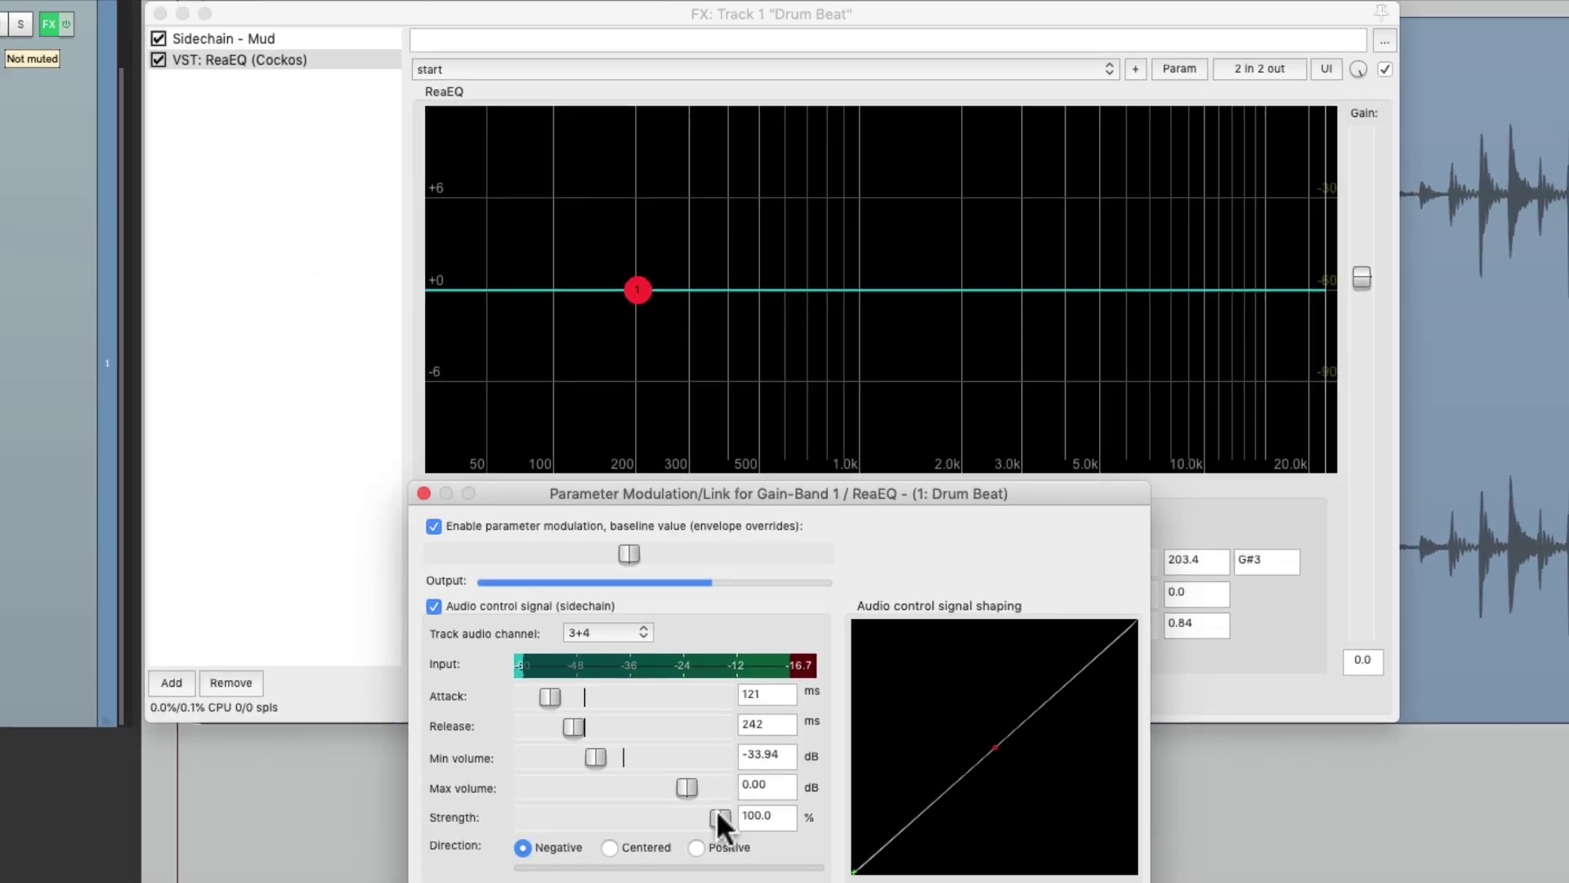
pyautogui.press('space')
# - Set modulation strength to 60.2% and release to 443 ms while auditioning
pyautogui.moveTo(716, 809); pyautogui.dragTo(629, 807)
pyautogui.press('space')
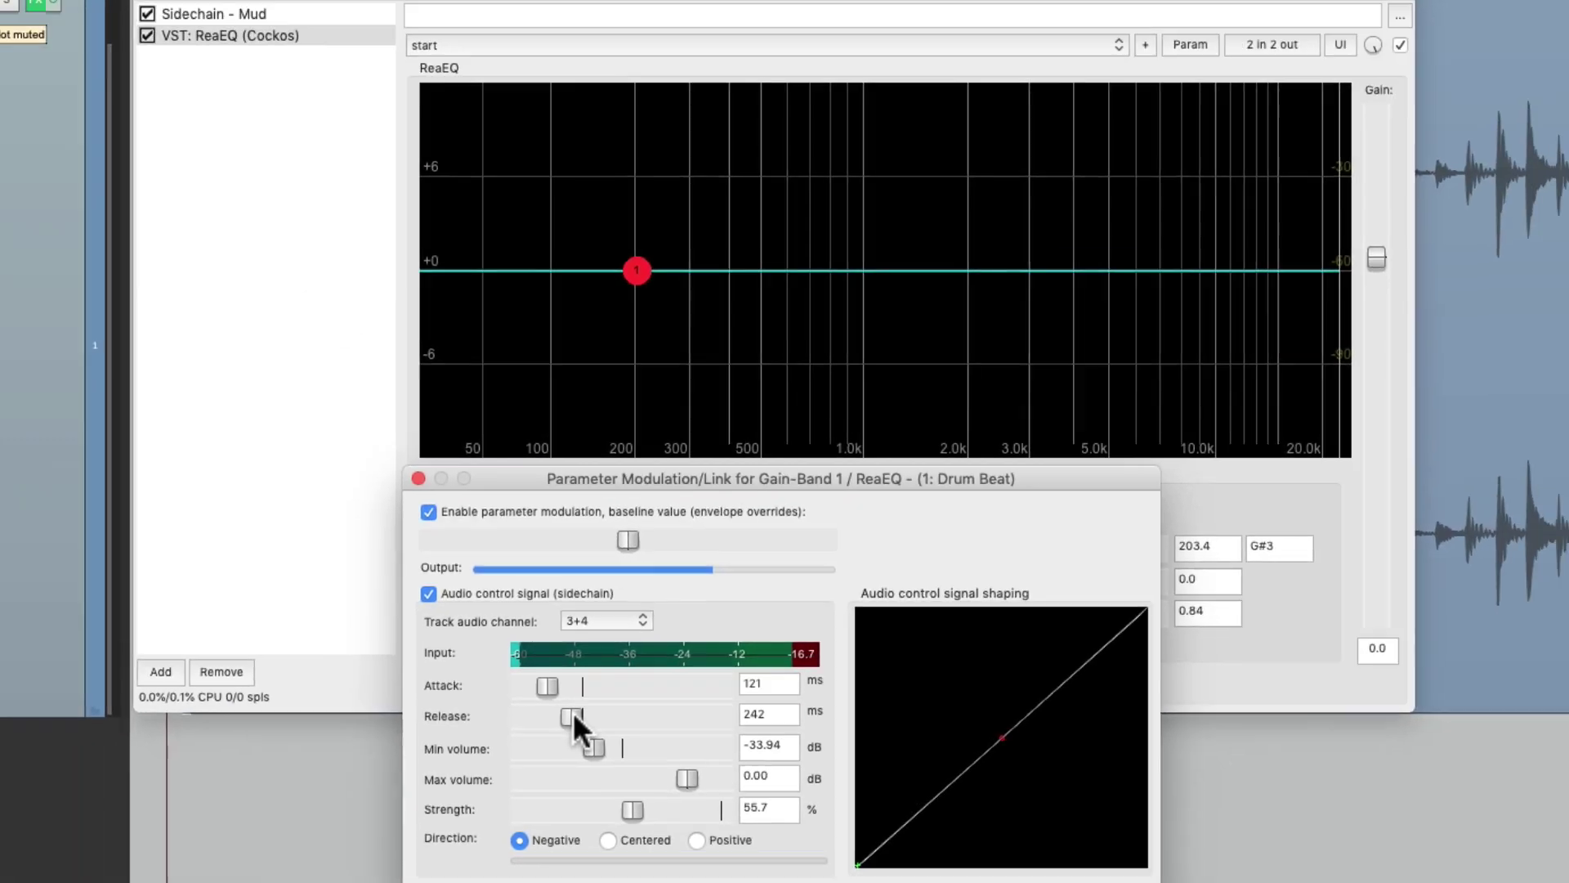
pyautogui.press('space')
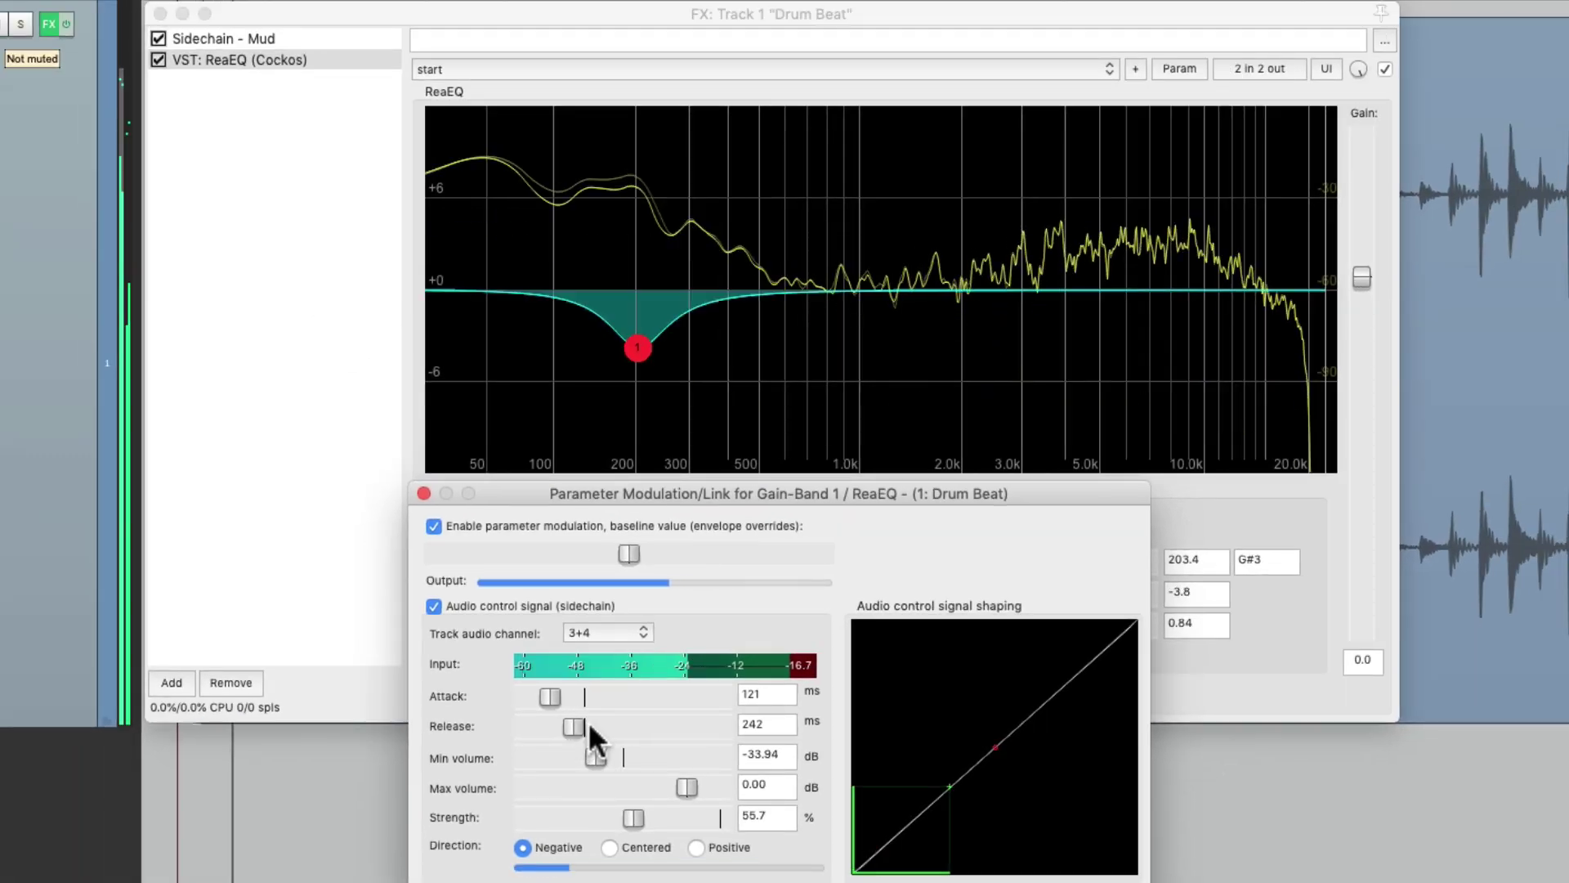
pyautogui.moveTo(589, 724); pyautogui.dragTo(615, 722)
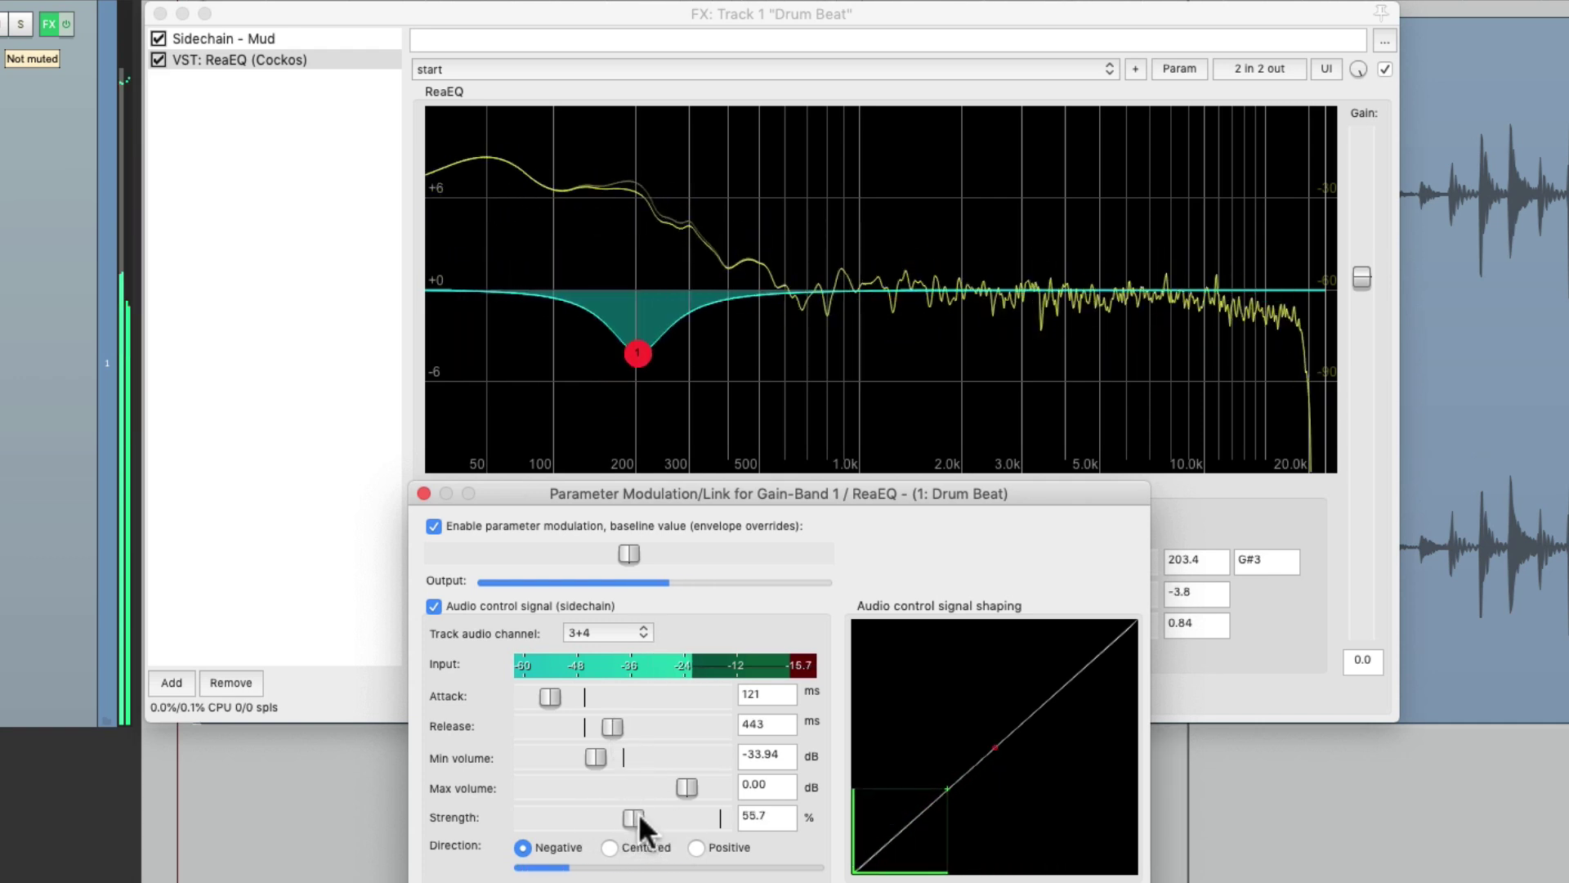
pyautogui.moveTo(639, 814); pyautogui.dragTo(645, 816)
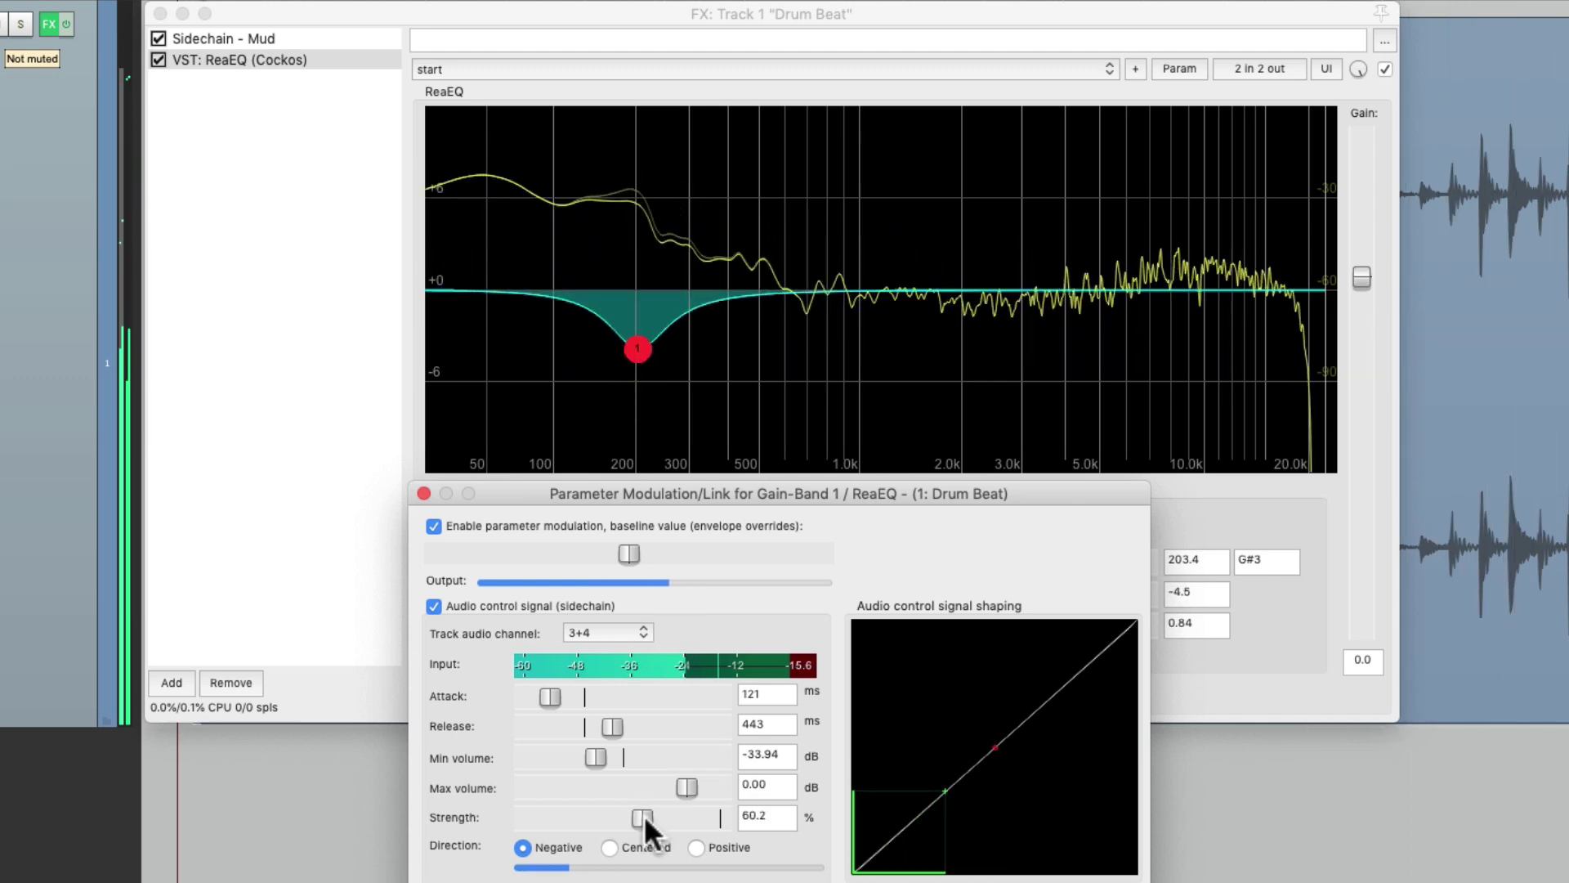
pyautogui.press('space')
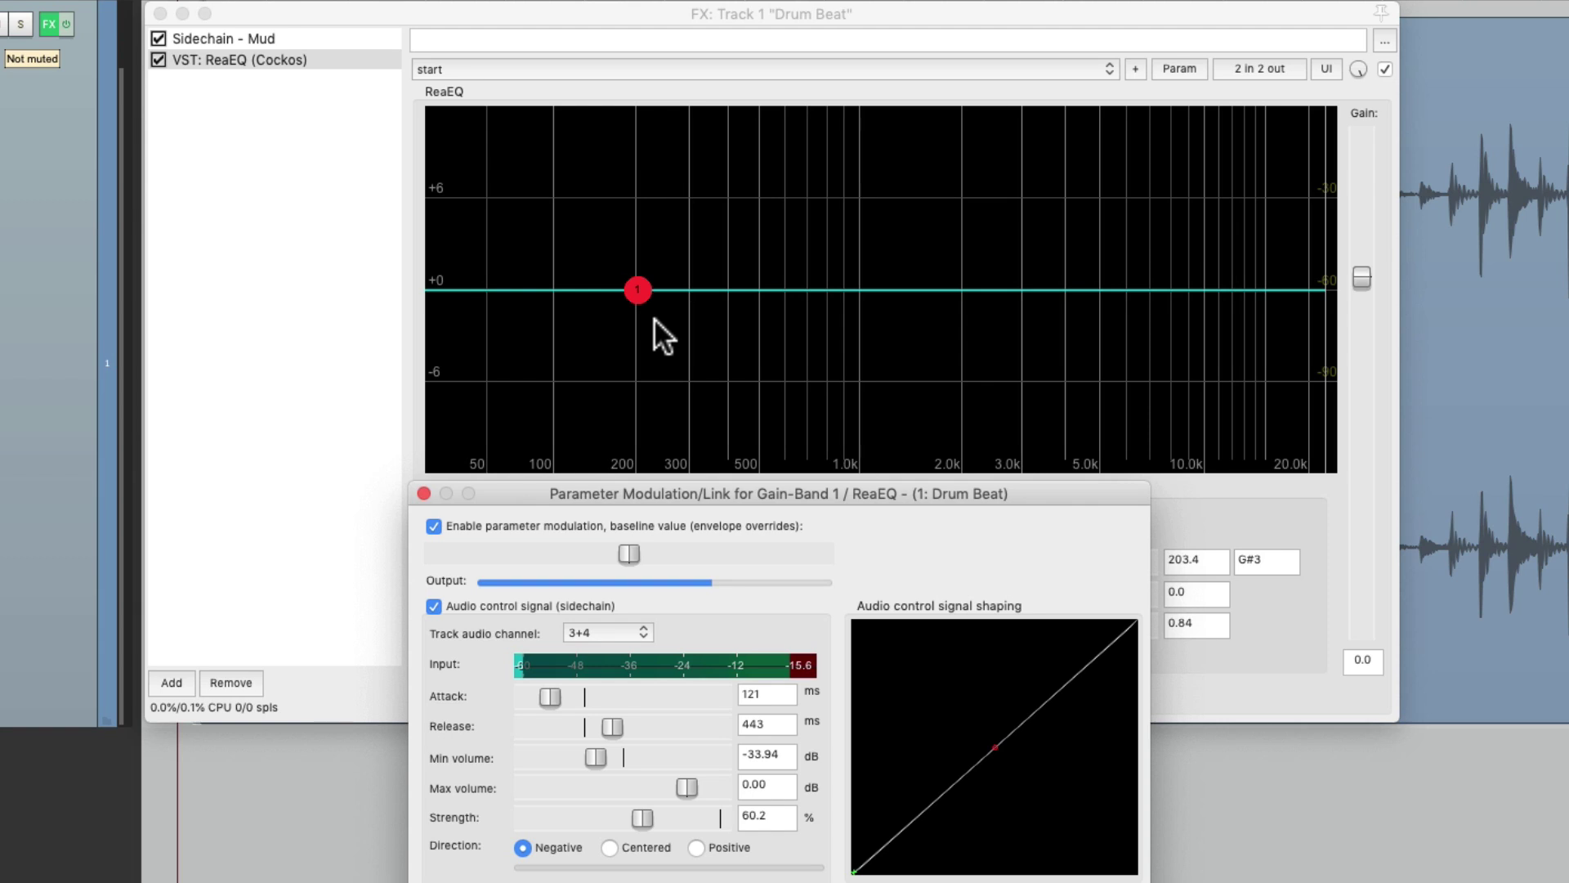
pyautogui.press('space')
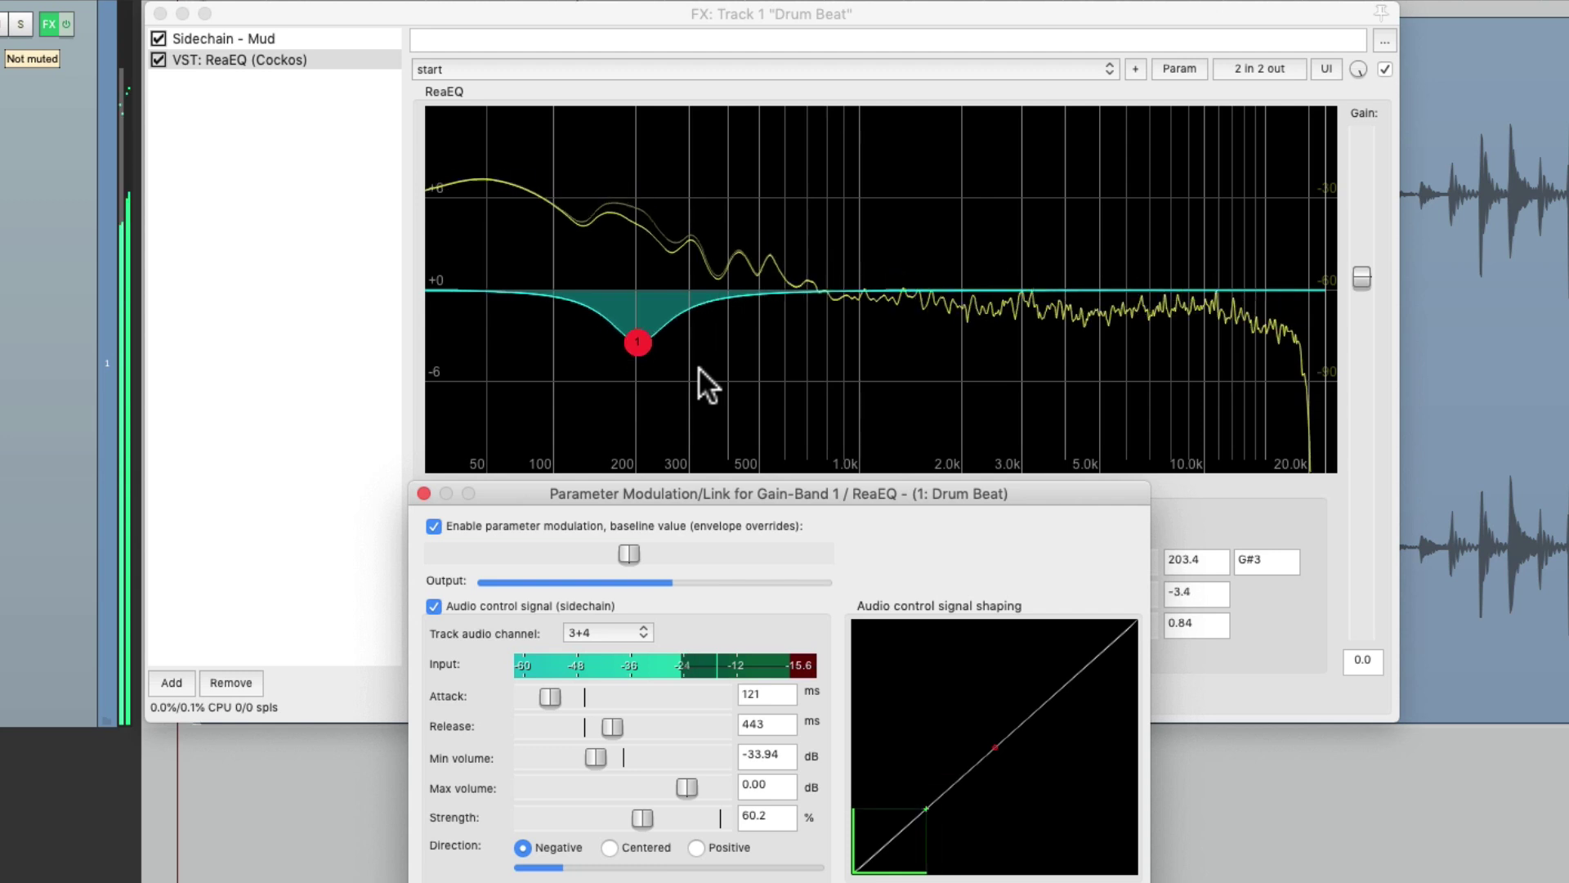
pyautogui.press('space')
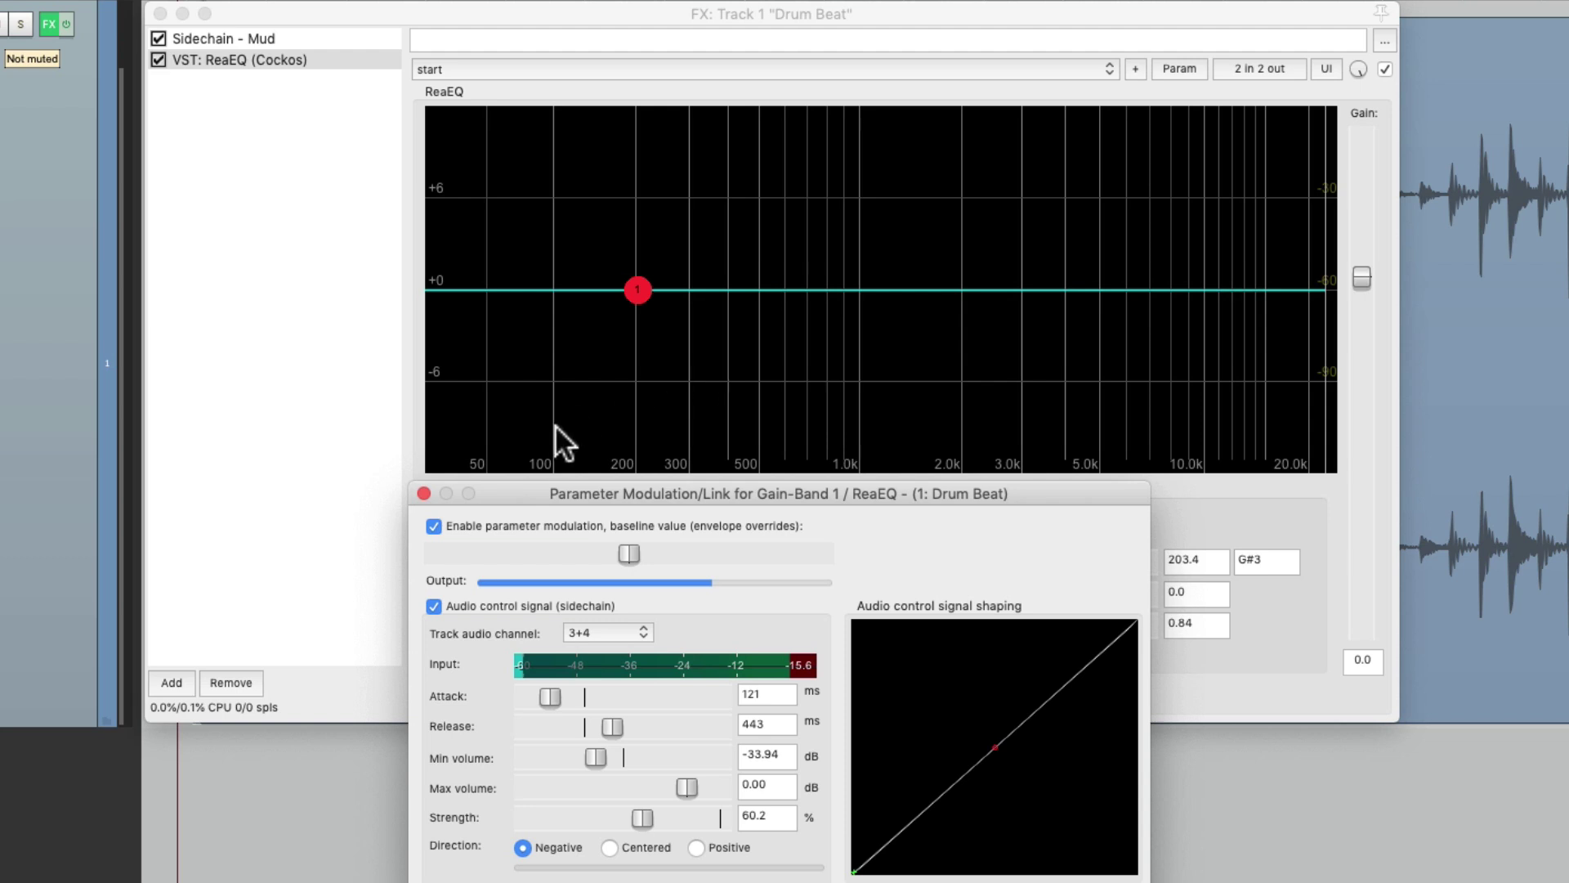
# - Add a Low Shelf band 2 cutting 4.4 dB at 57.5 Hz, bandwidth 0.84 octave
pyautogui.click(424, 493)
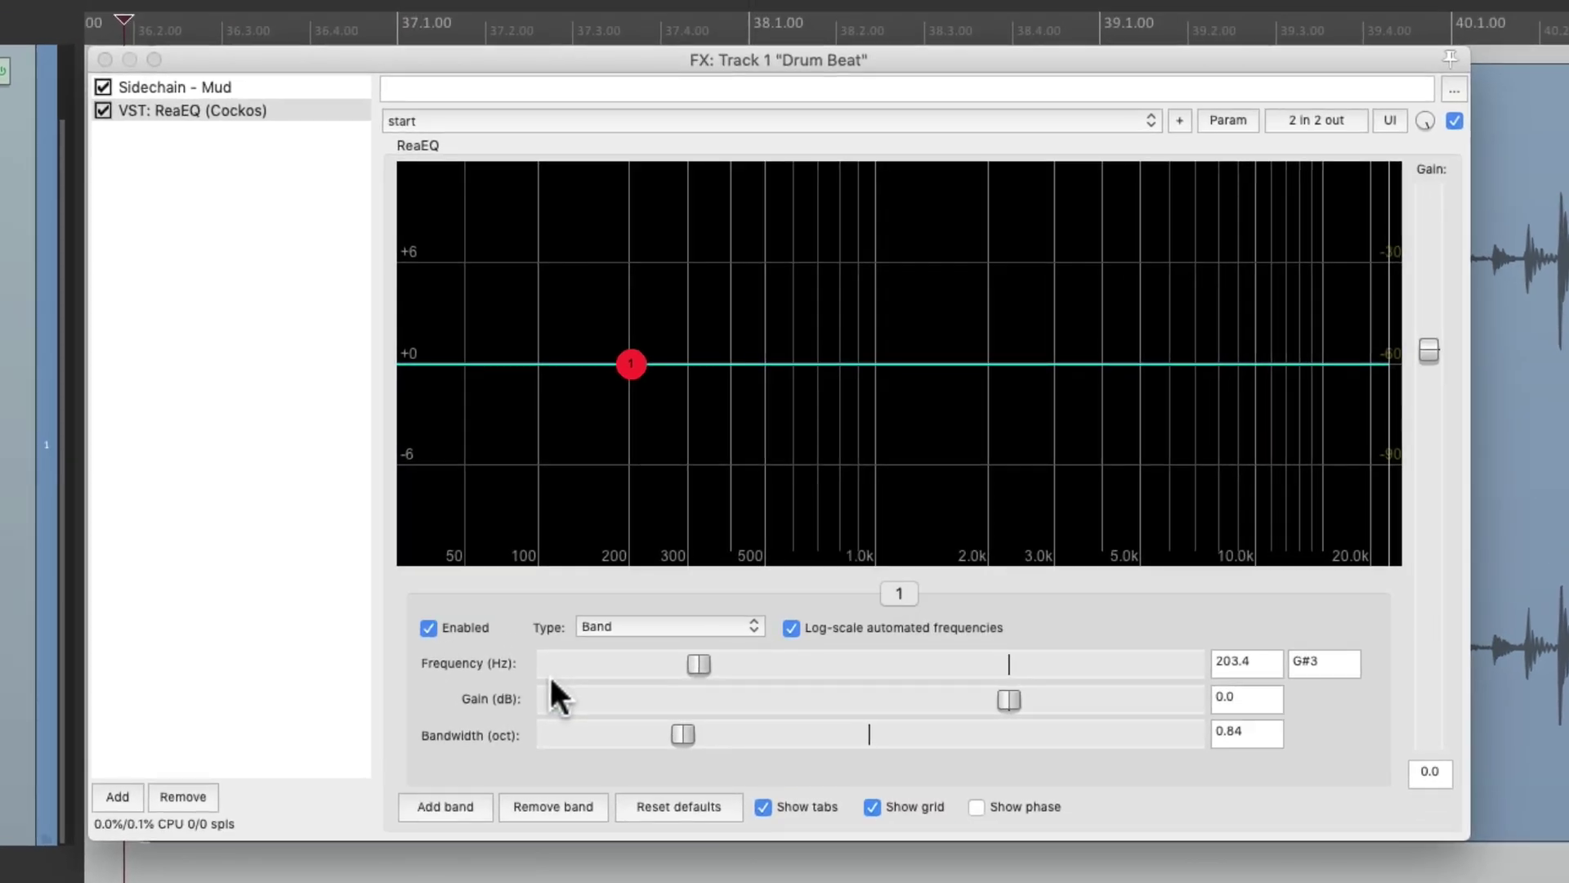
pyautogui.click(453, 806)
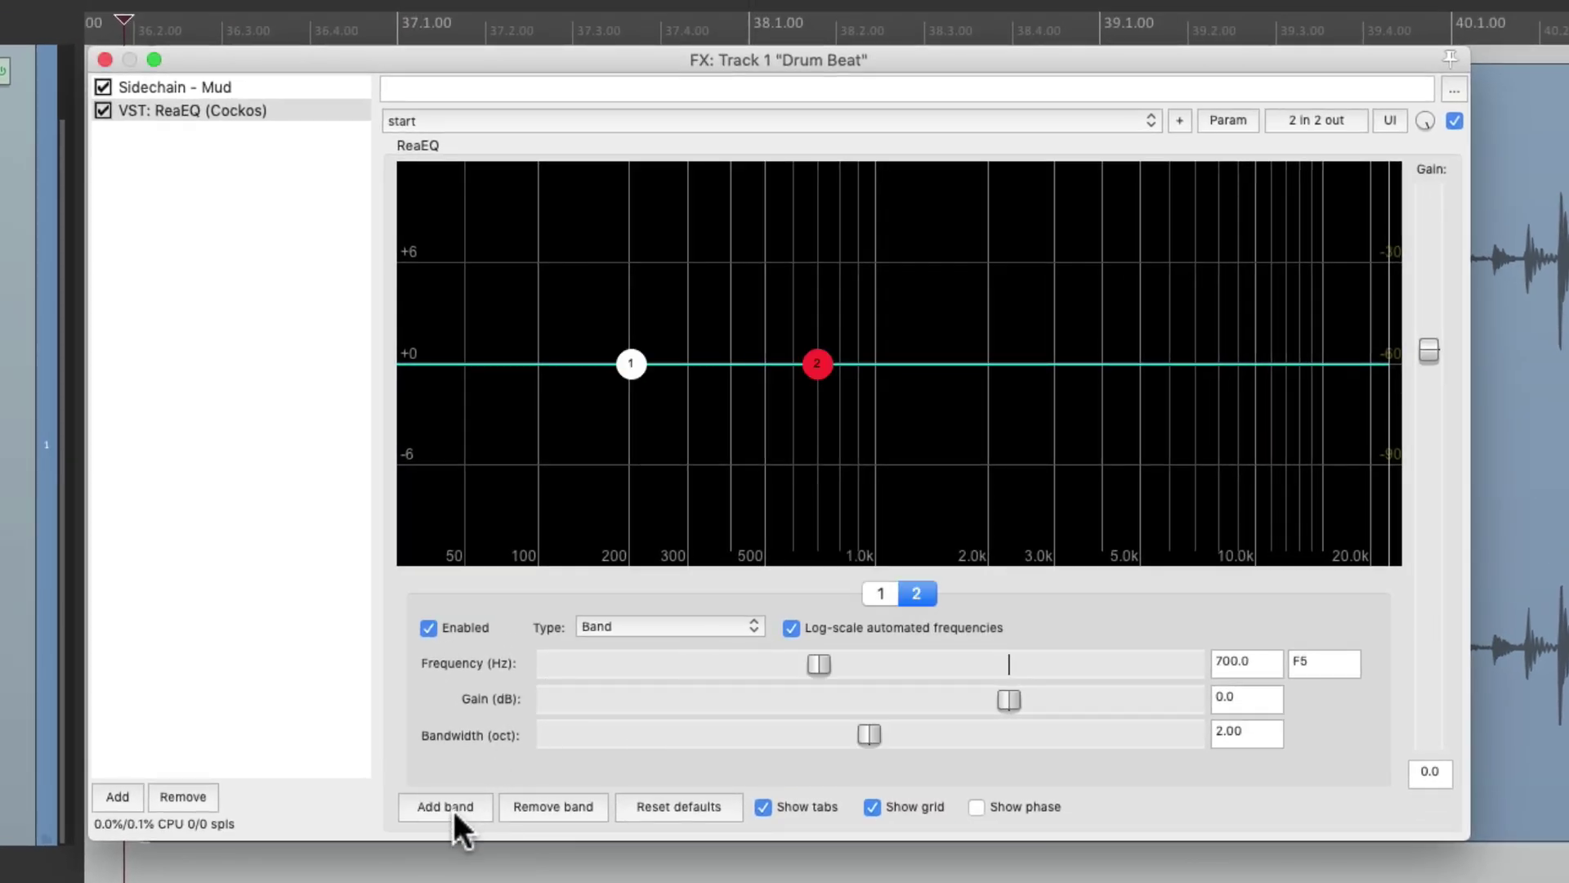
pyautogui.click(695, 627)
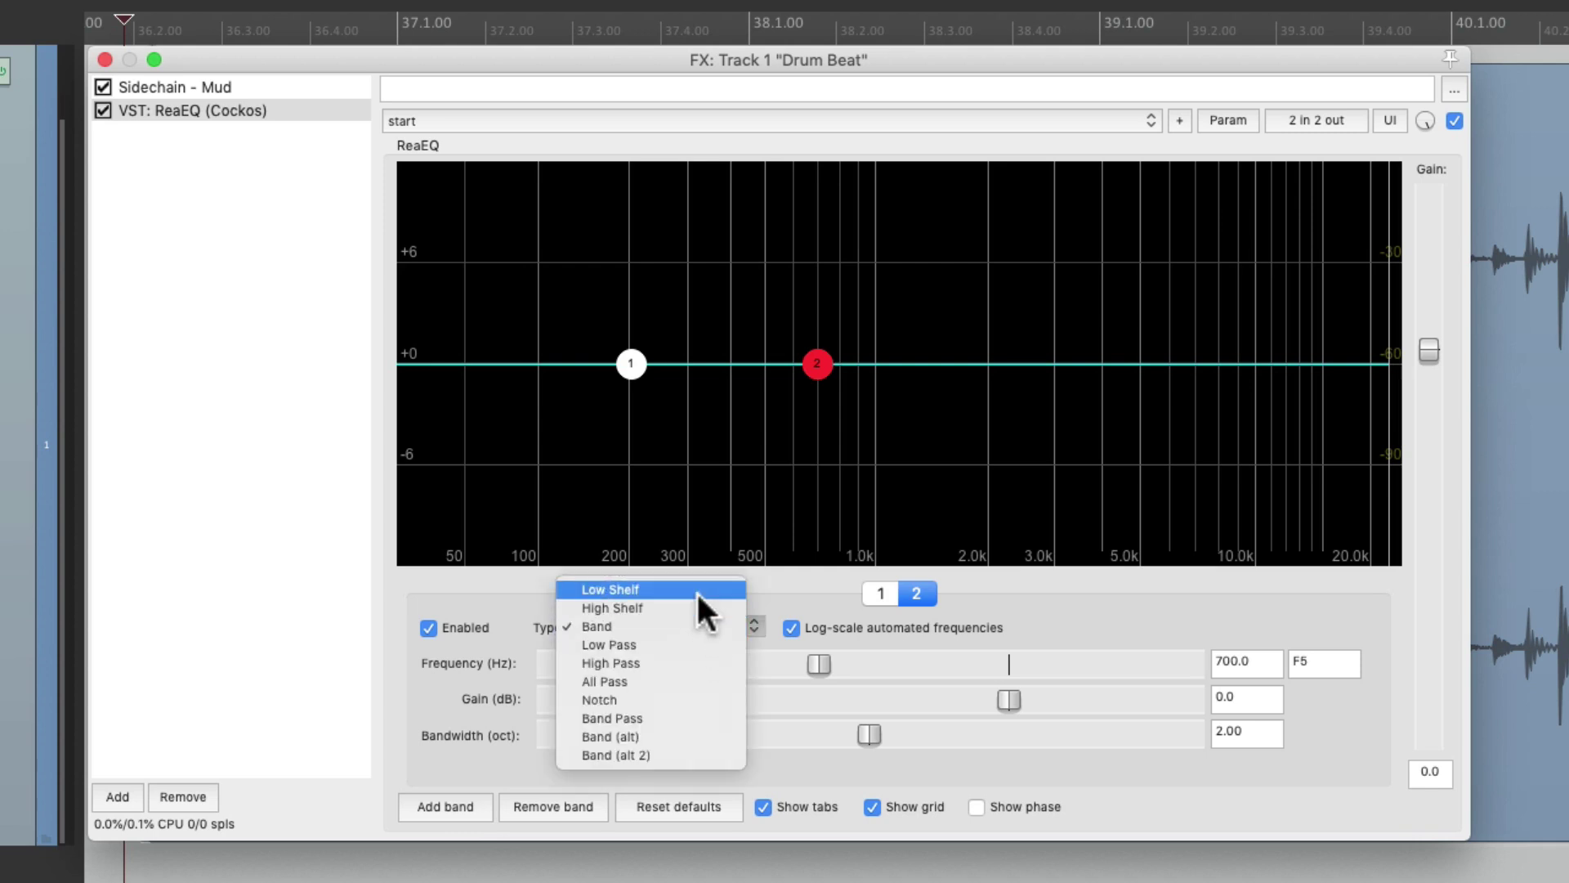
pyautogui.click(698, 590)
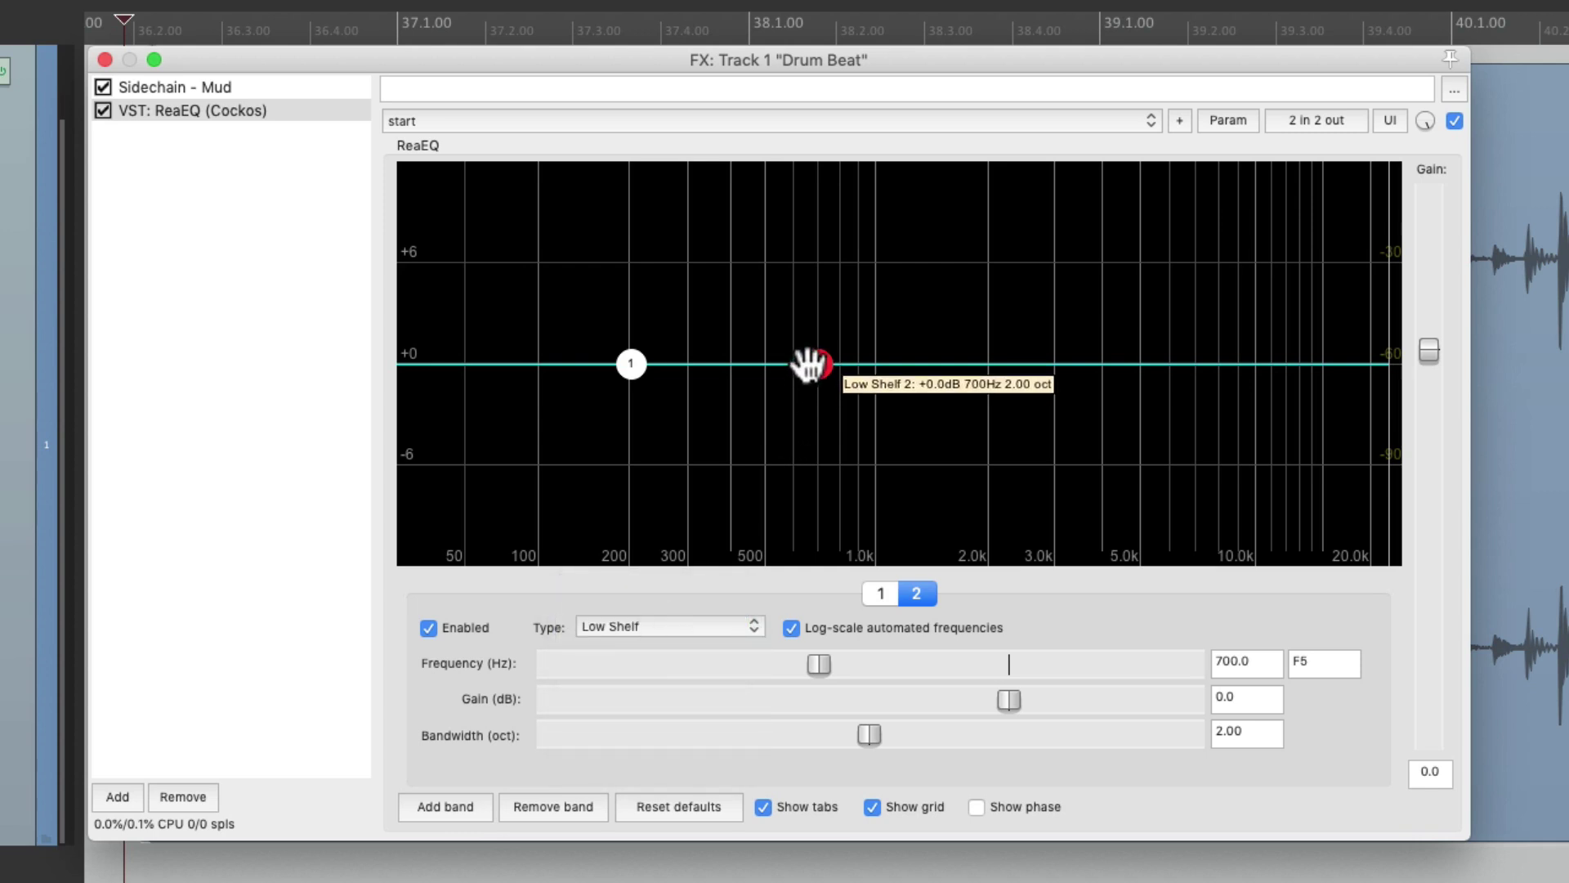
pyautogui.moveTo(809, 364); pyautogui.dragTo(497, 434)
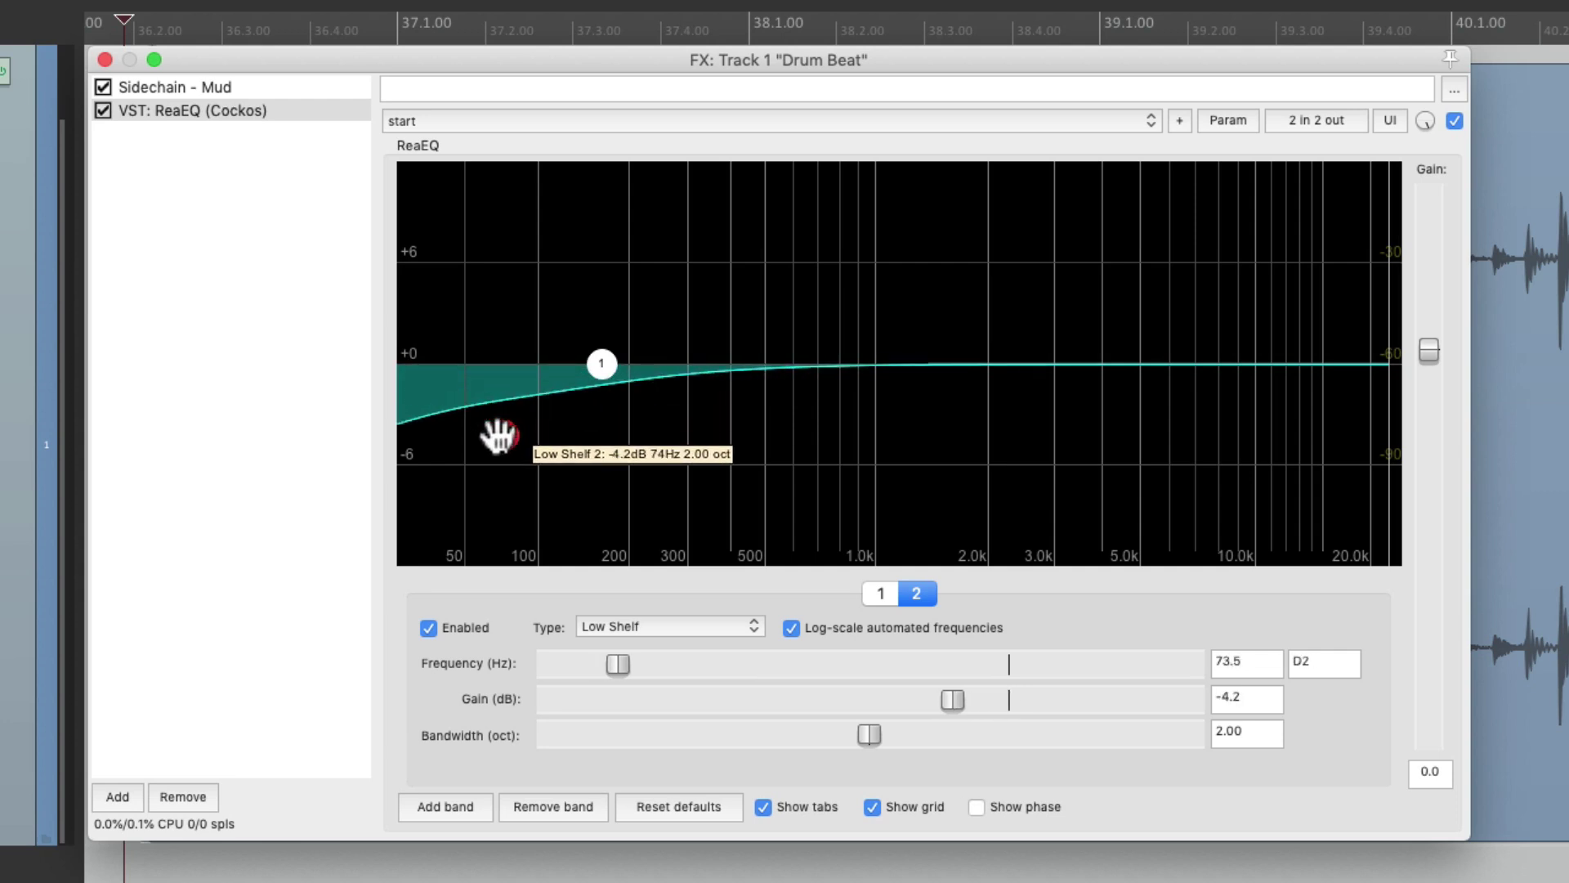
pyautogui.scroll(-4, 491, 435)
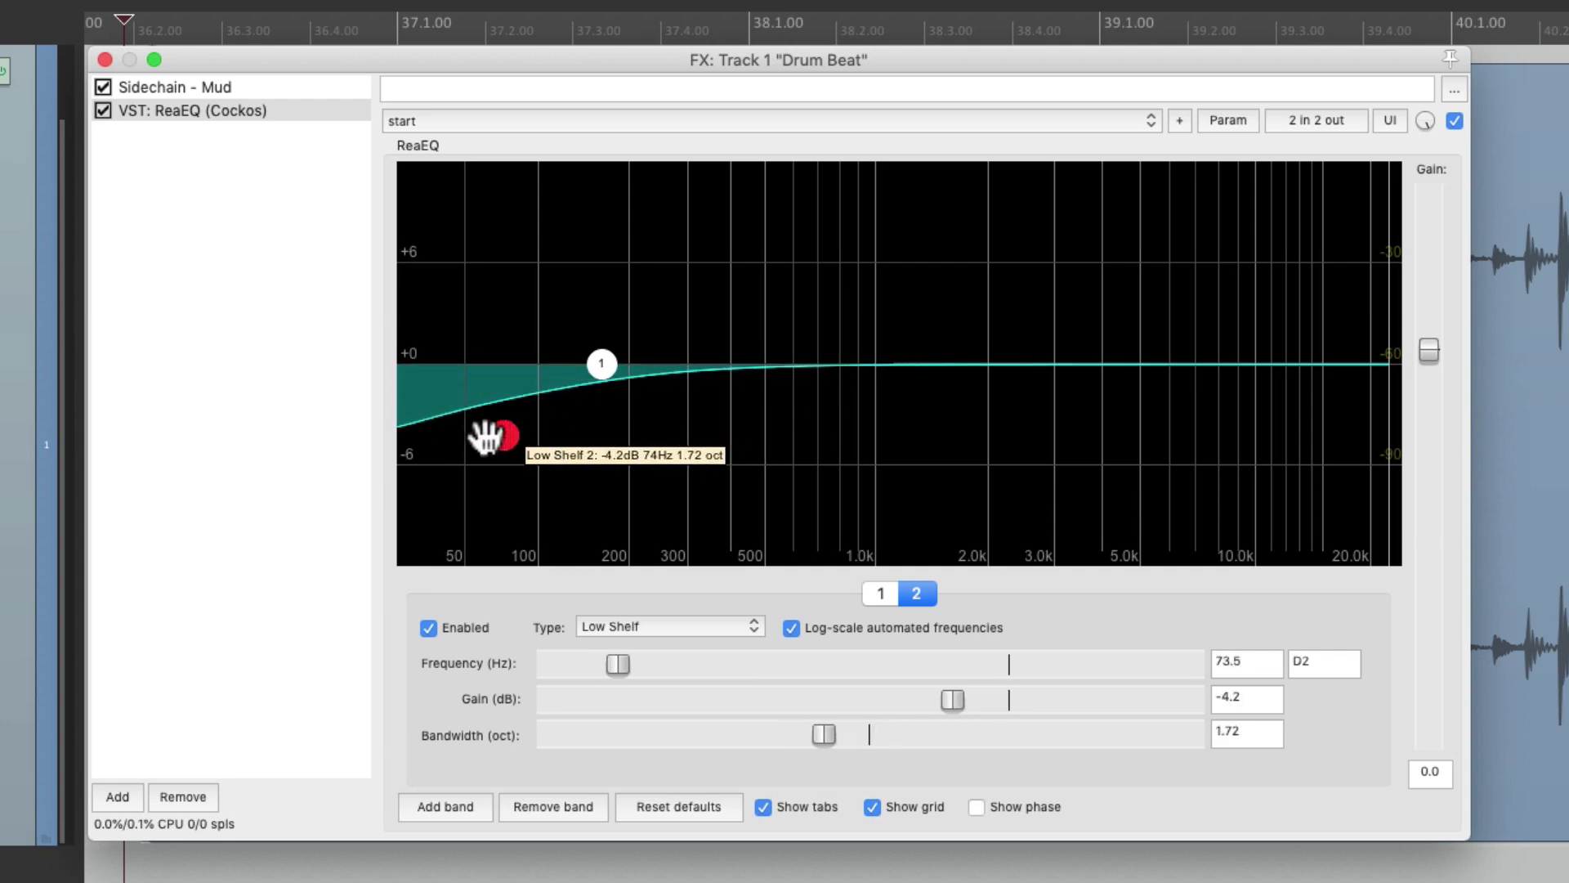
pyautogui.scroll(-6, 488, 436)
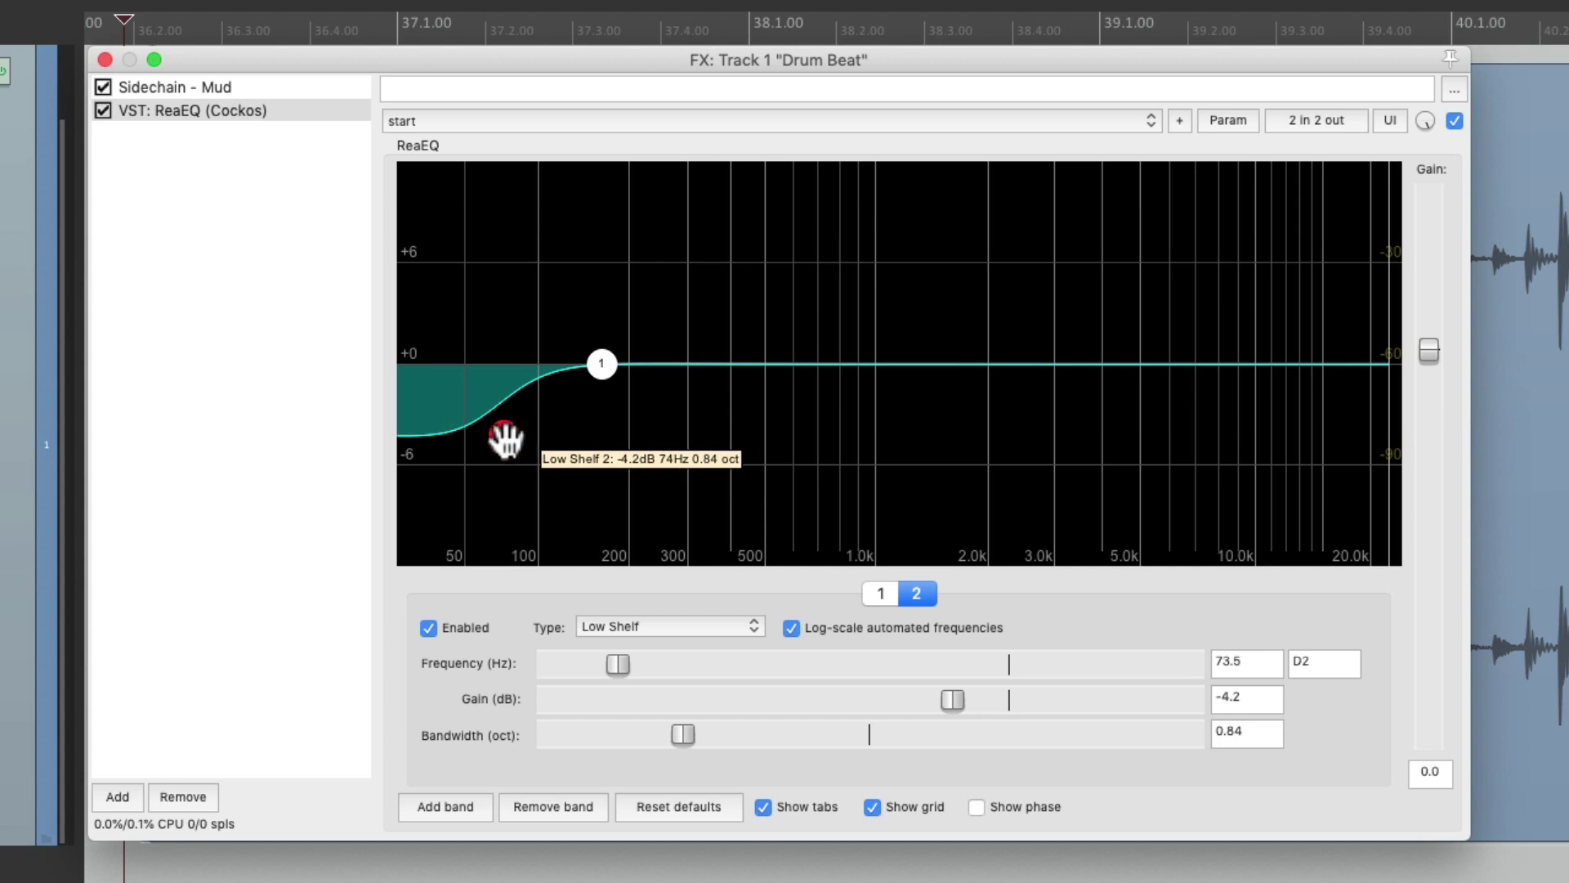
pyautogui.press('space')
pyautogui.moveTo(506, 439)
pyautogui.mouseDown()
pyautogui.moveTo(455, 445)
pyautogui.moveTo(455, 519)
pyautogui.moveTo(469, 269)
pyautogui.moveTo(487, 277)
pyautogui.moveTo(470, 368)
pyautogui.moveTo(481, 442)
pyautogui.mouseUp()
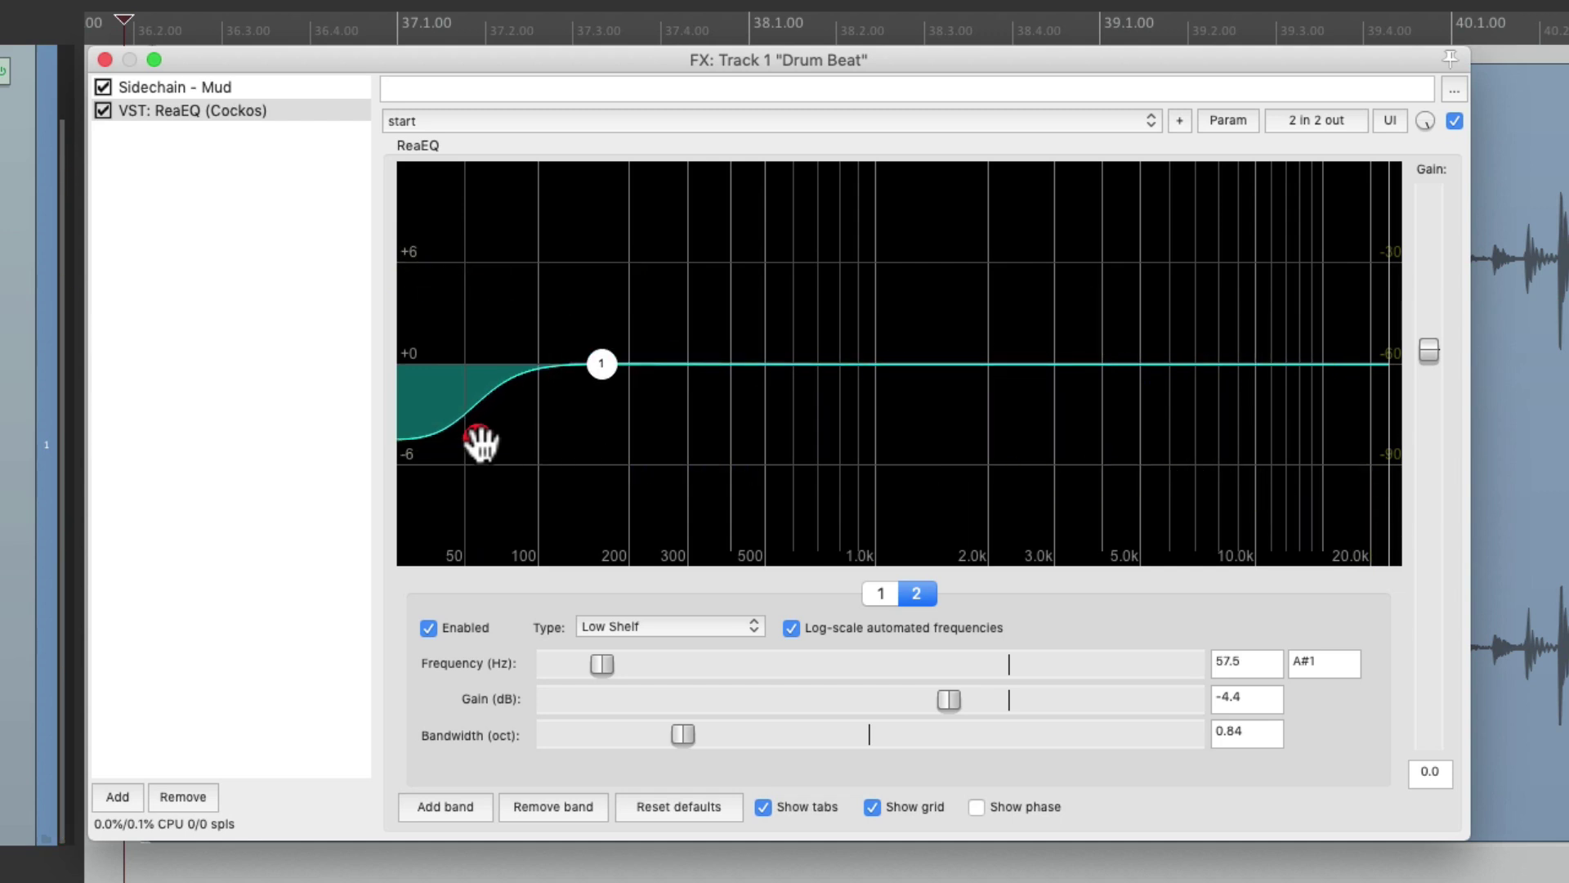
# - Duplicate ReaEQ, rename the copy 'Sidechain - Sub', and place it above the original ReaEQ
pyautogui.moveTo(480, 442); pyautogui.dragTo(481, 442)
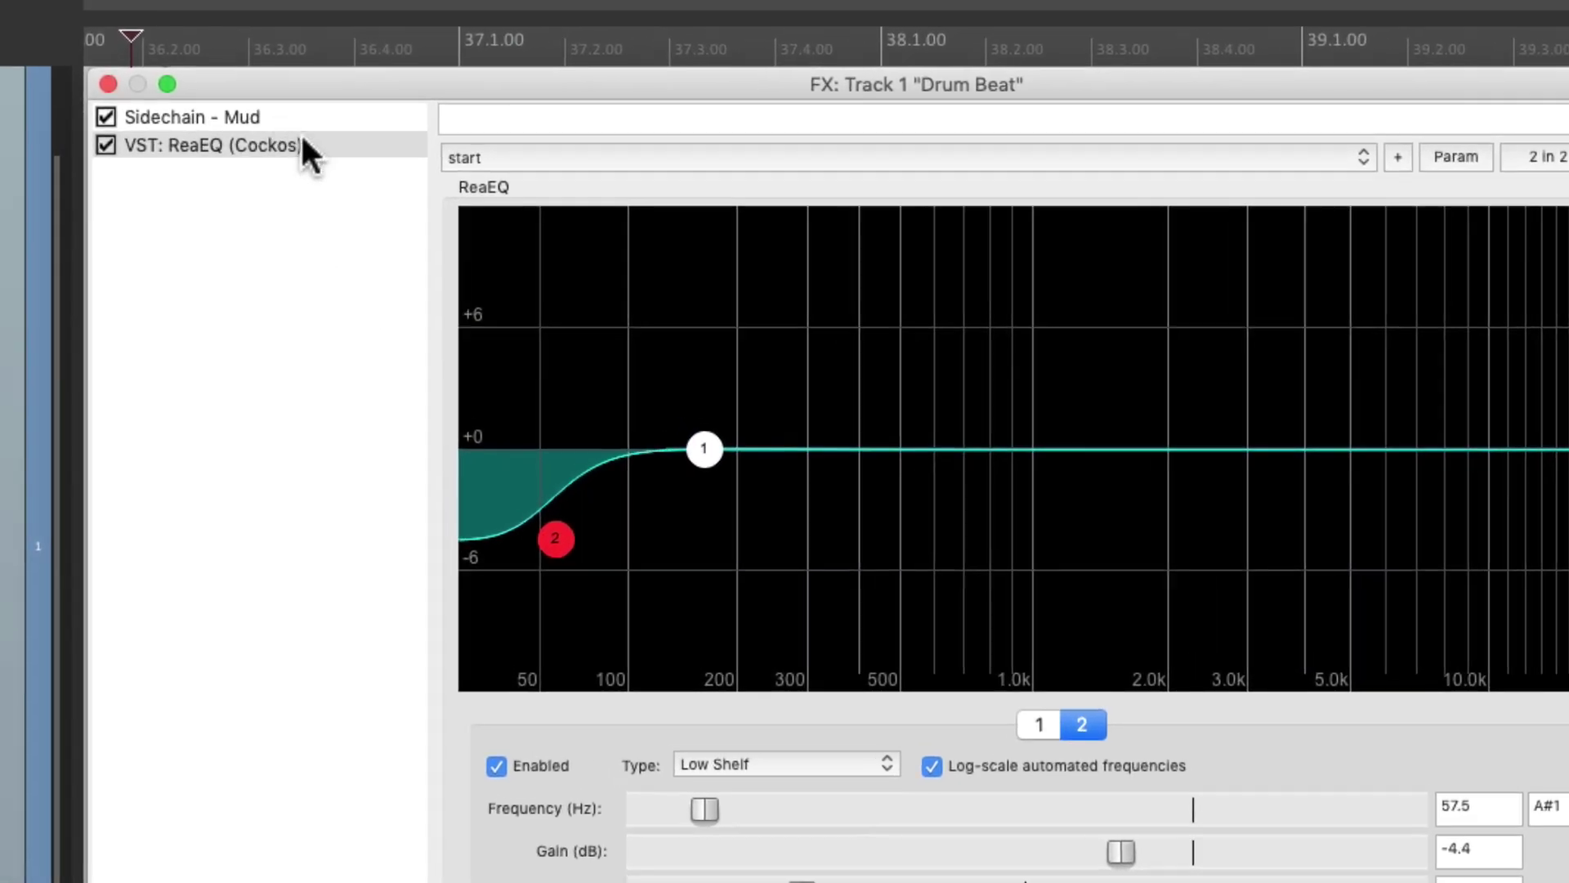
pyautogui.click(271, 108)
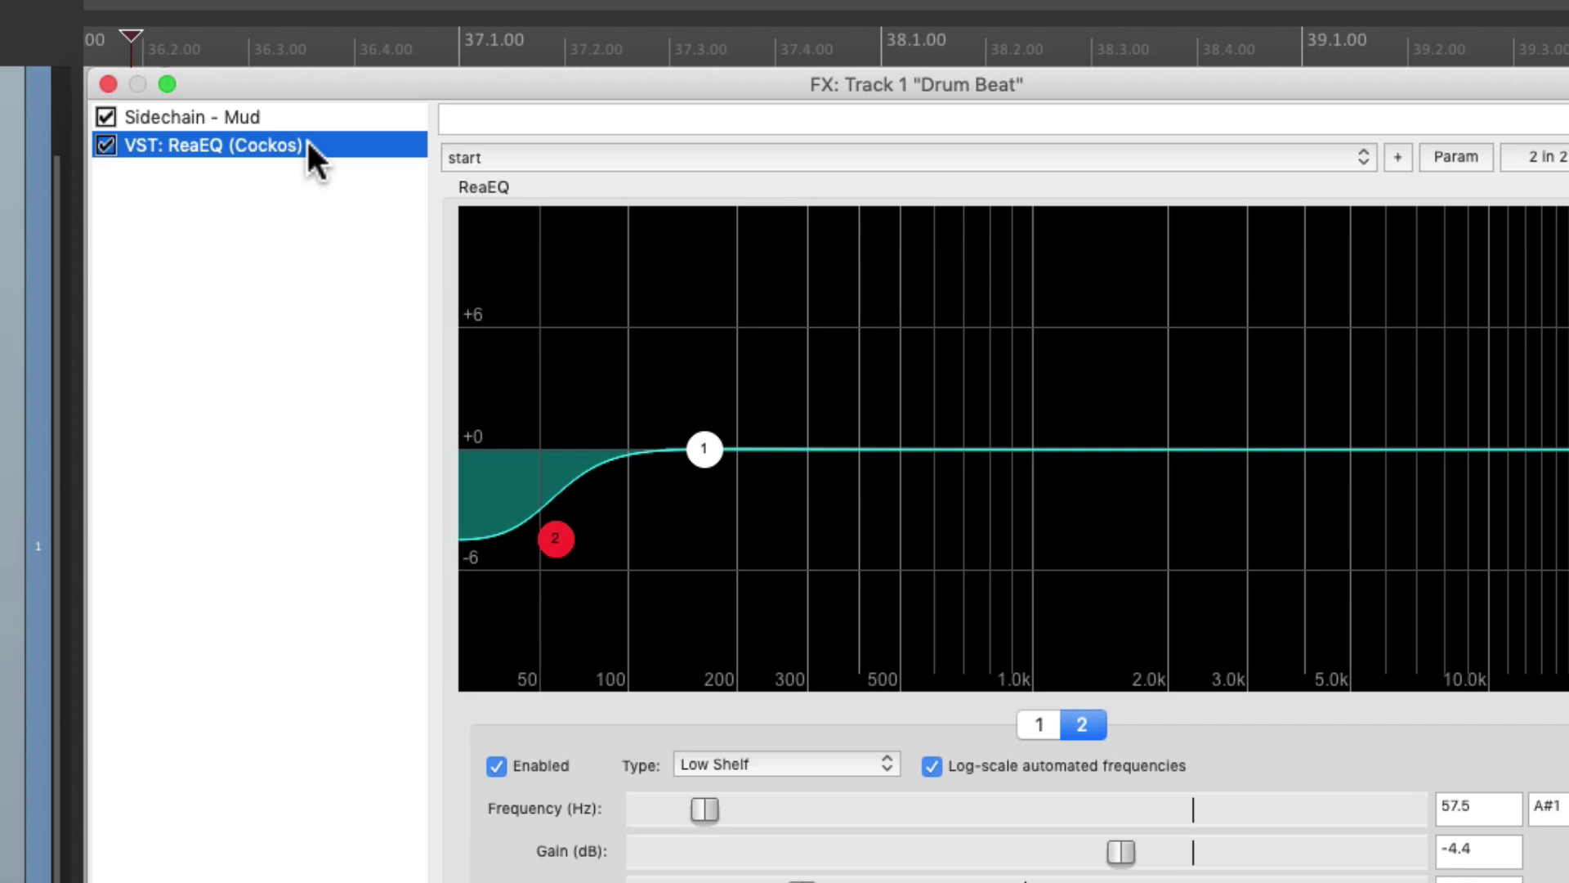
pyautogui.press('super+v')
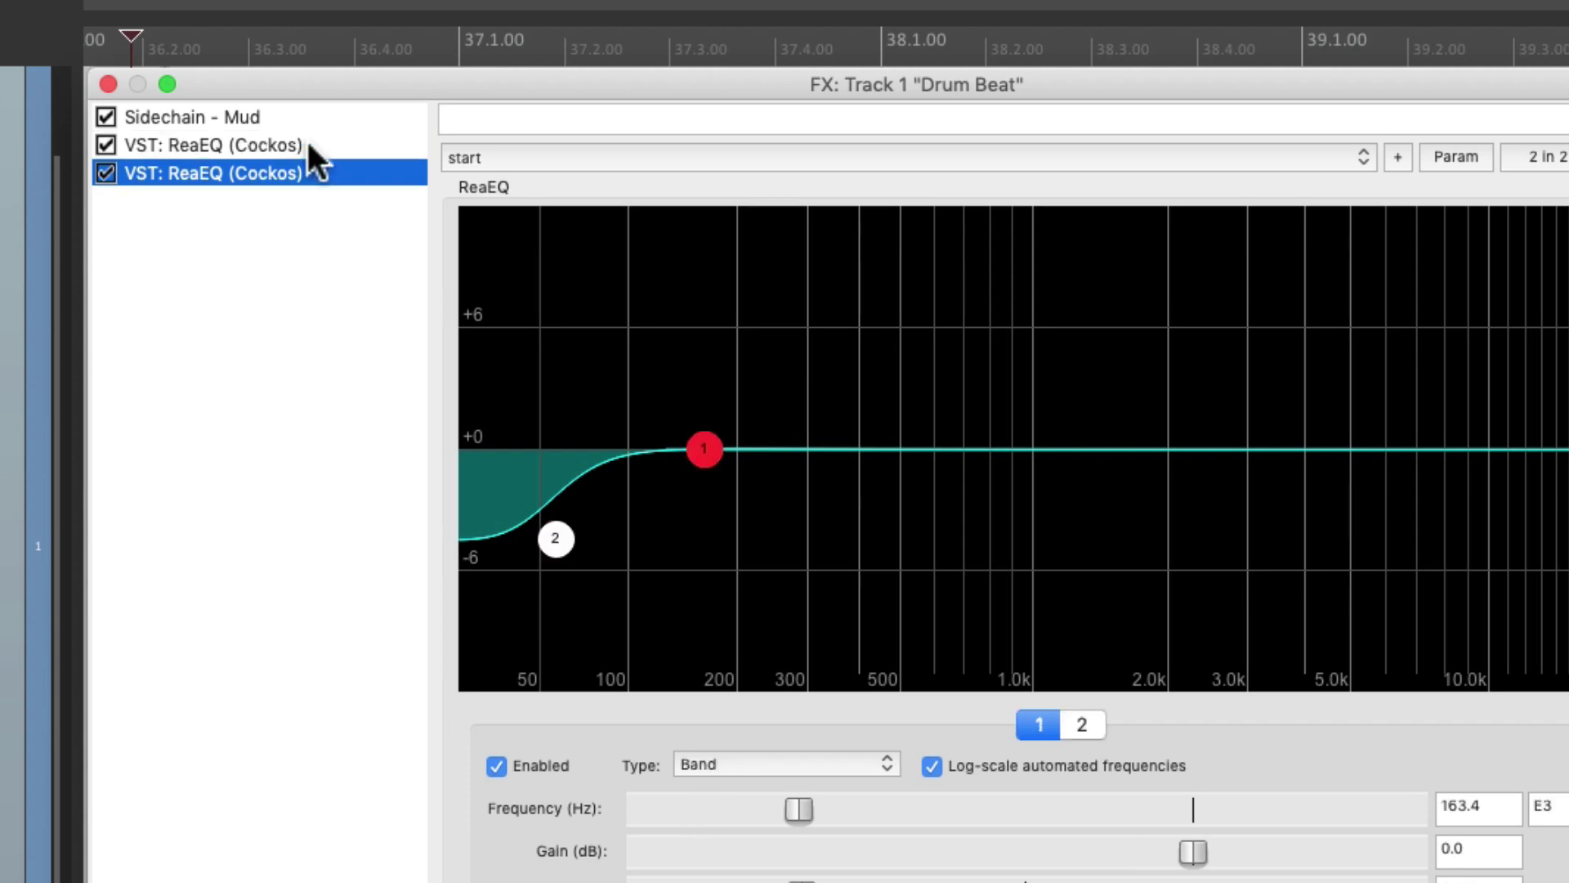
pyautogui.rightClick(276, 165)
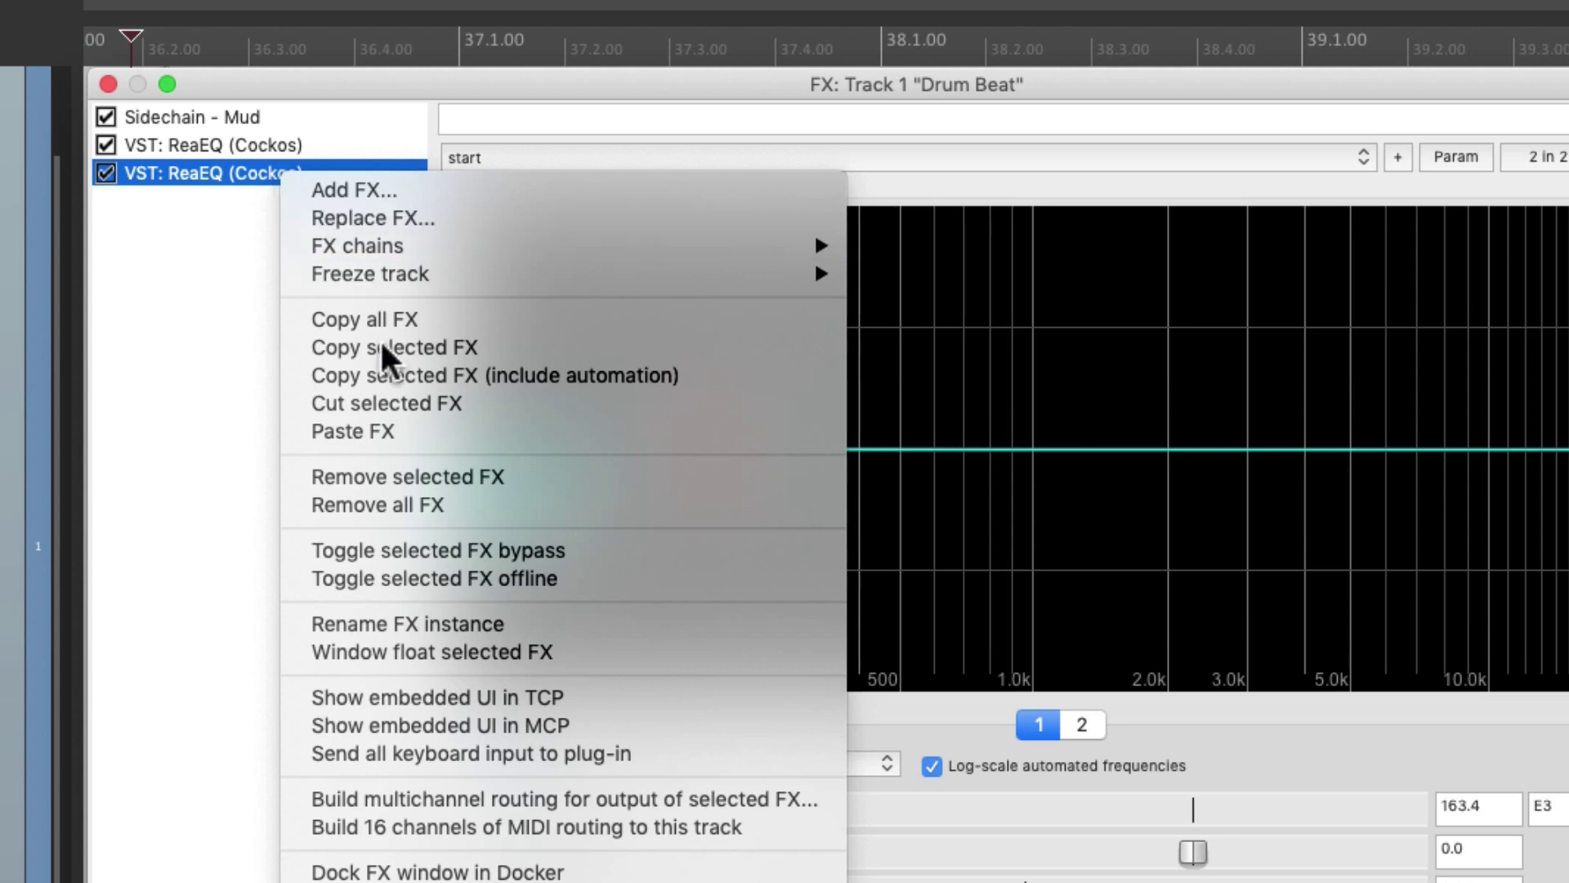
pyautogui.click(304, 623)
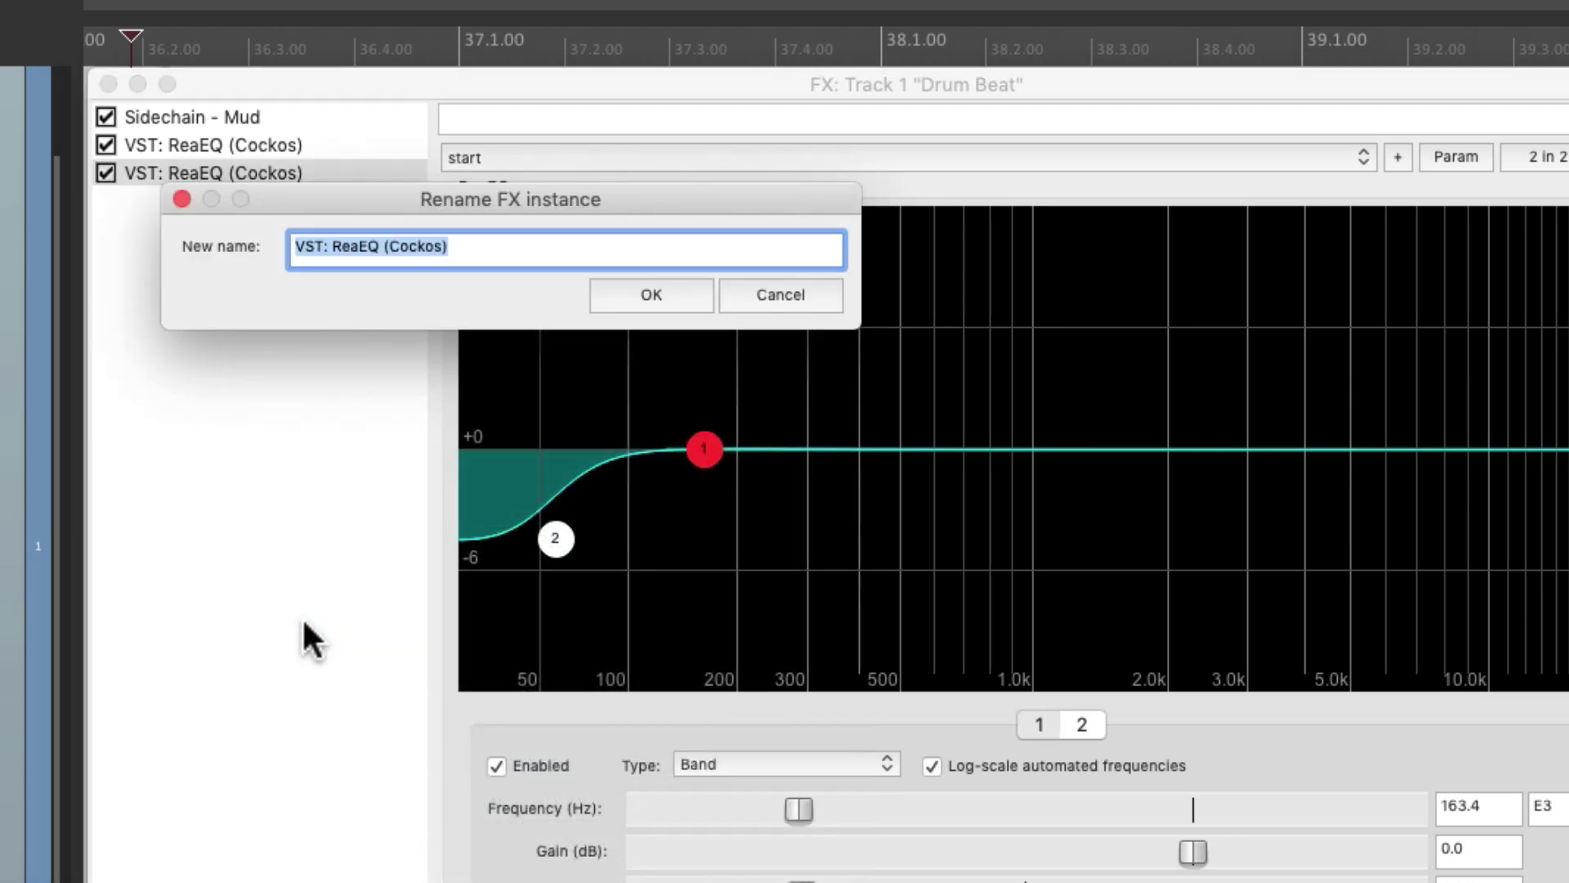
pyautogui.write('Sidechain - Sub')
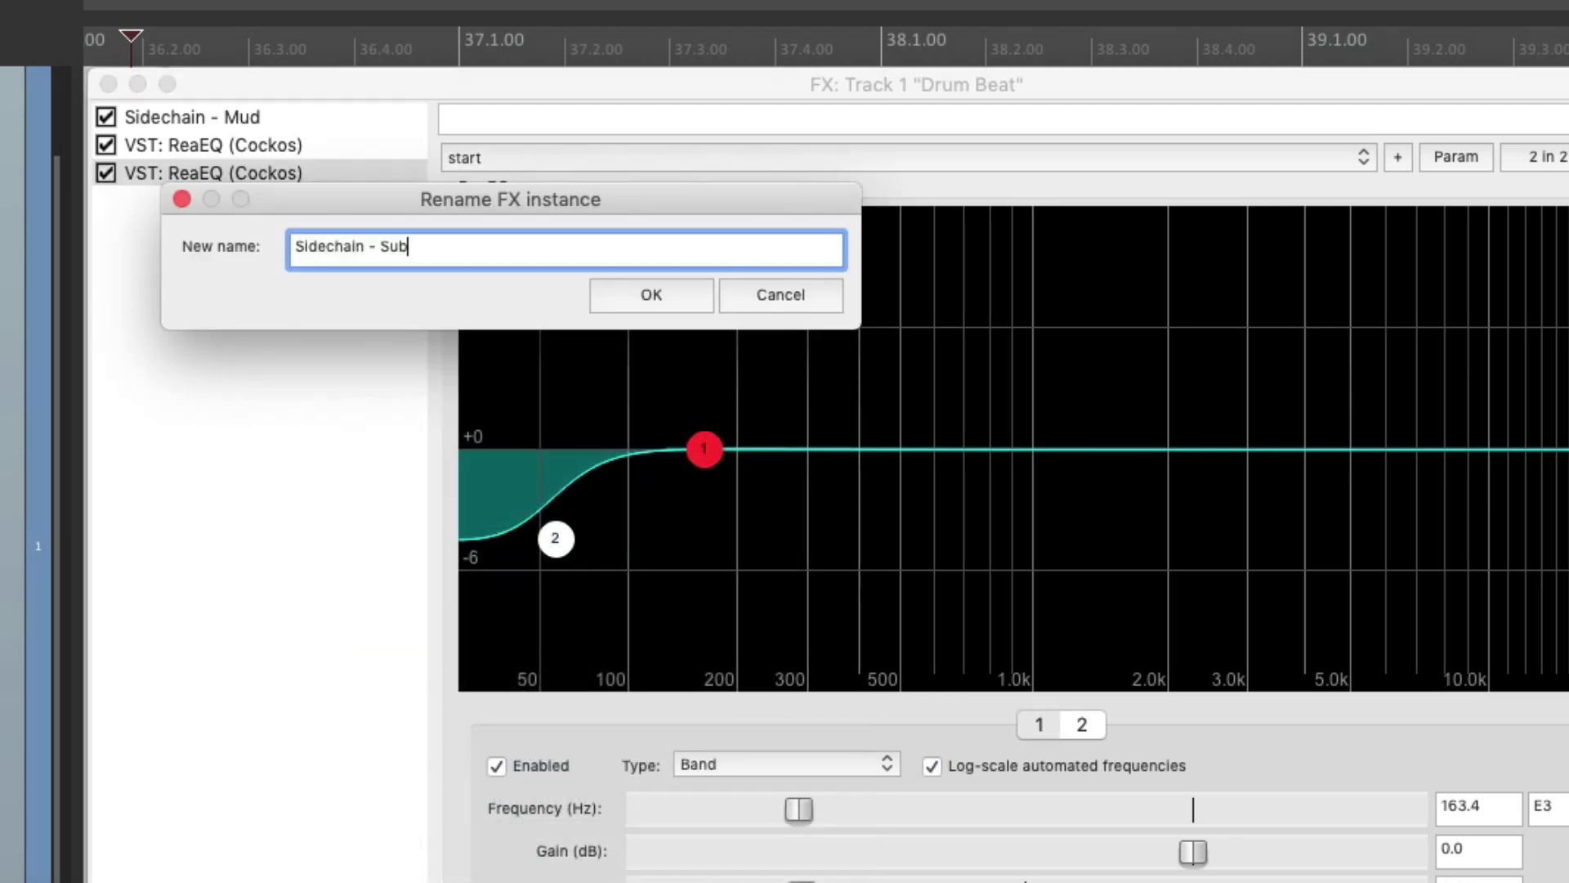
pyautogui.press('Return')
pyautogui.click(175, 171)
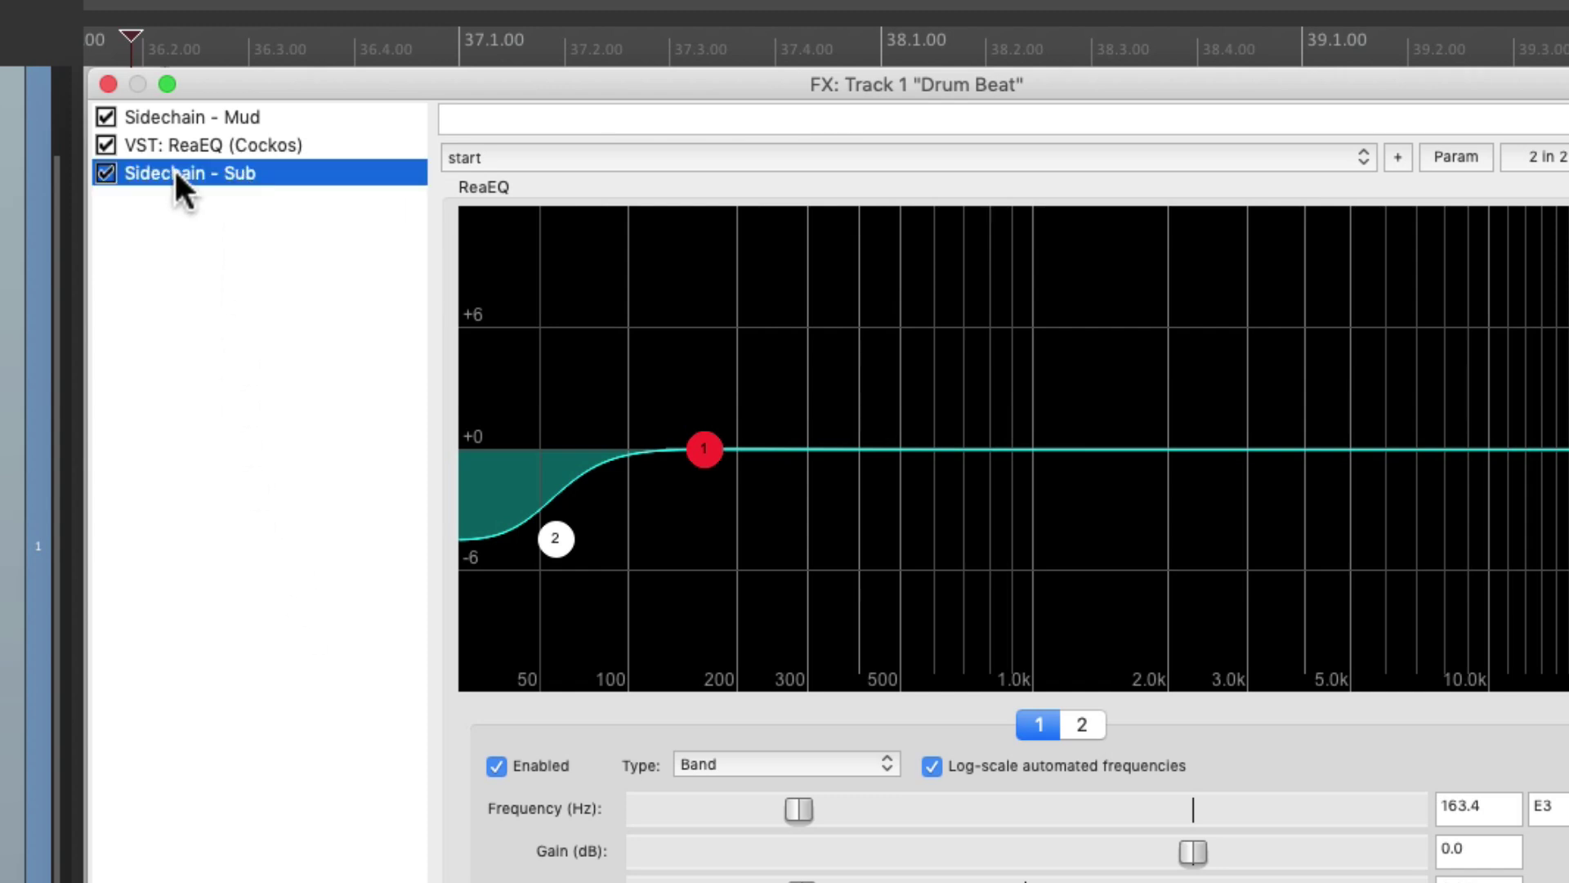
pyautogui.moveTo(149, 176); pyautogui.dragTo(162, 147)
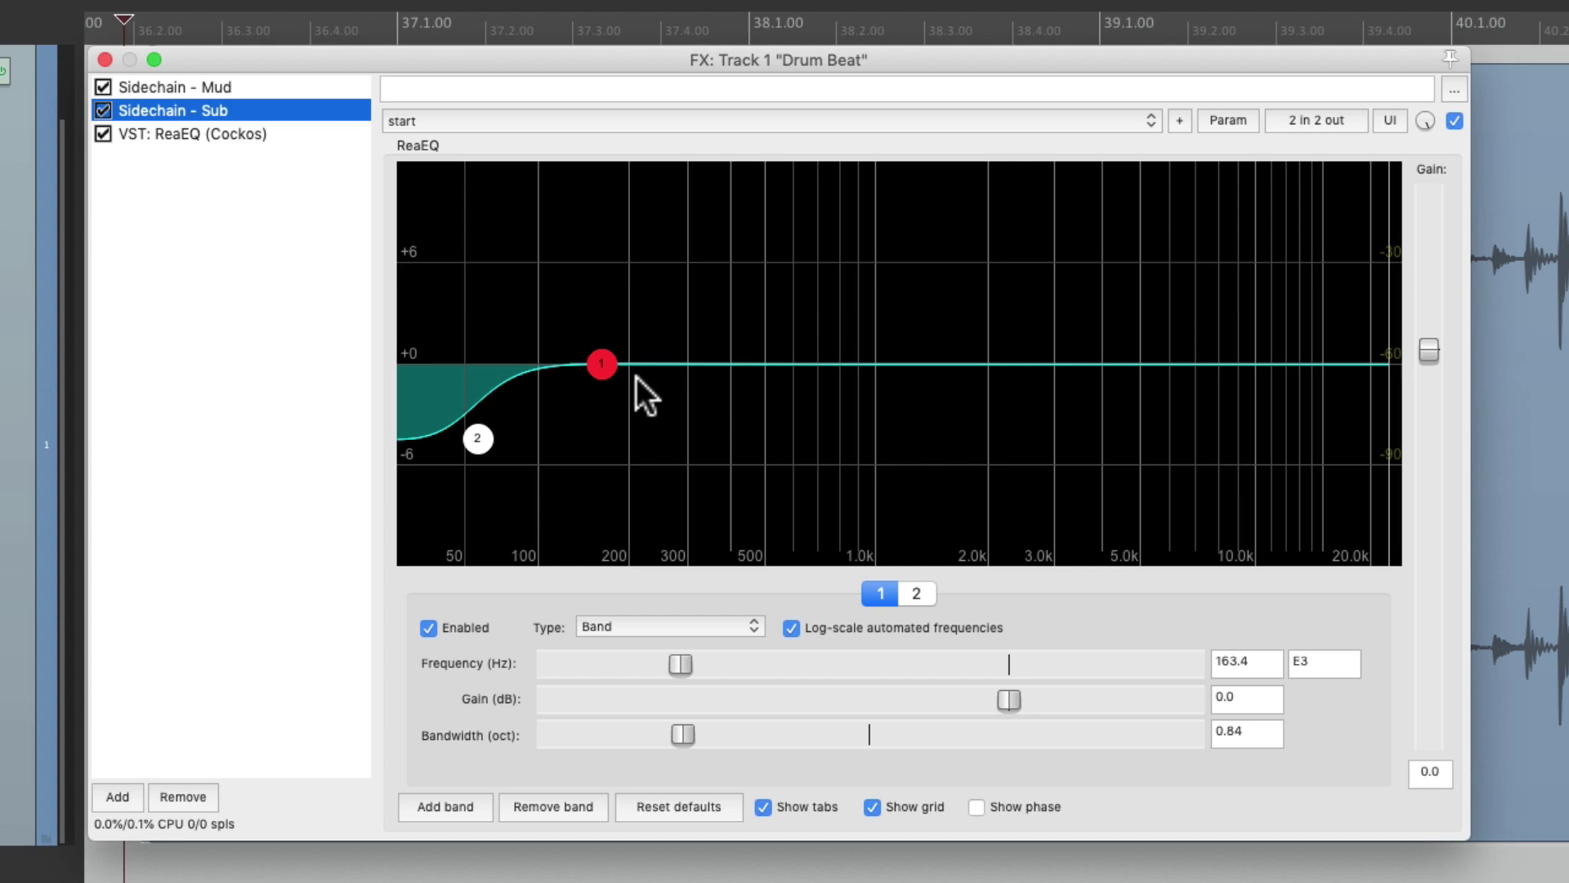
# - Remove the bell band and flip the low shelf to a 4.9 dB boost at 60.4 Hz
pyautogui.click(559, 807)
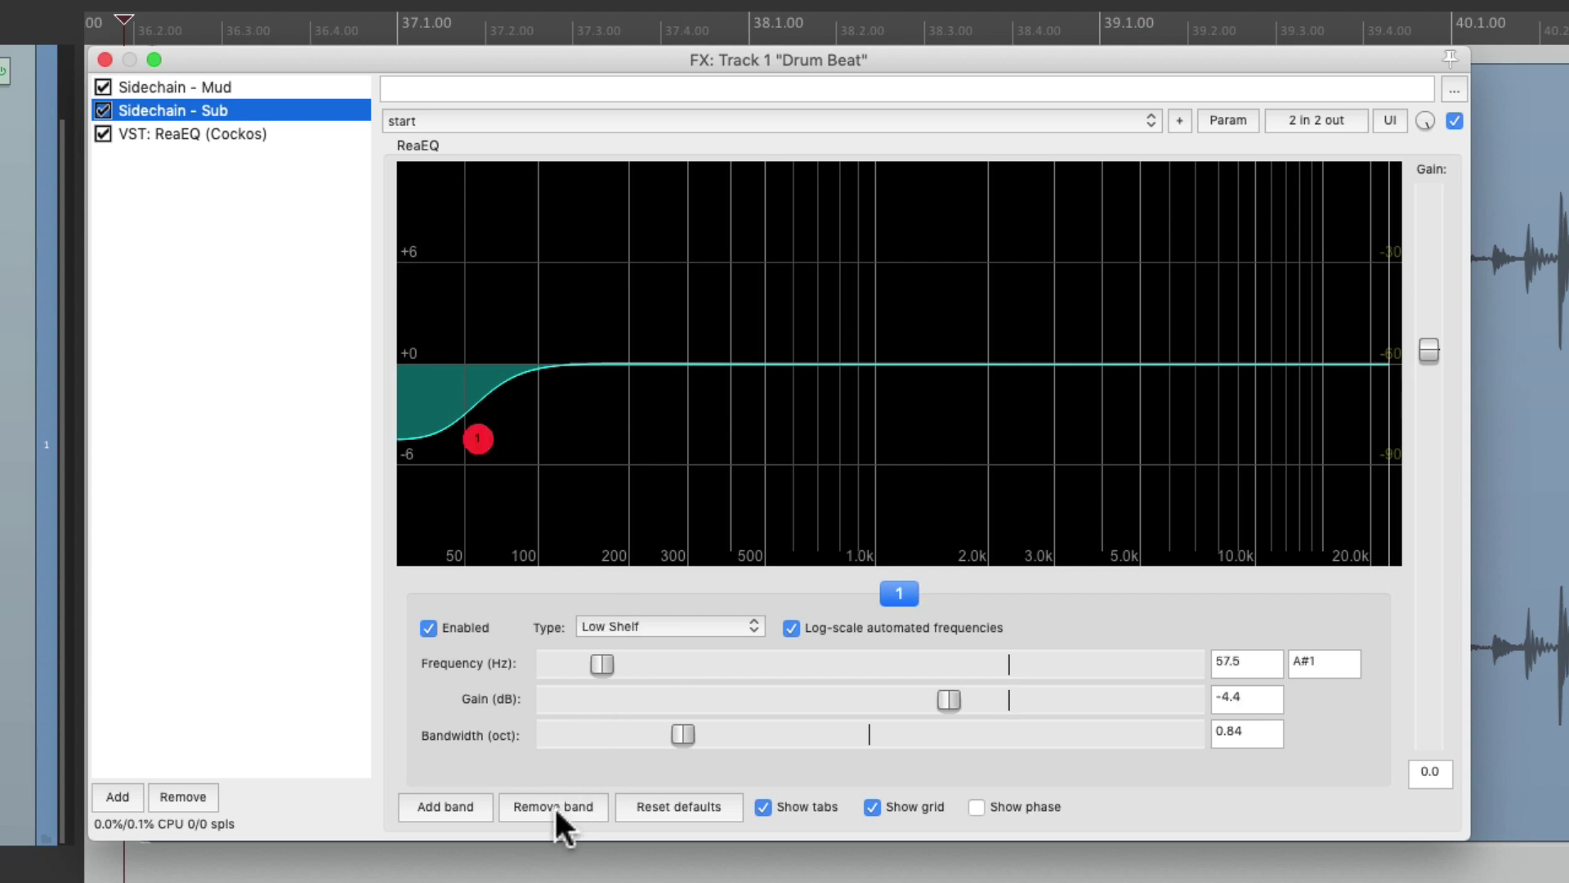
pyautogui.moveTo(482, 446)
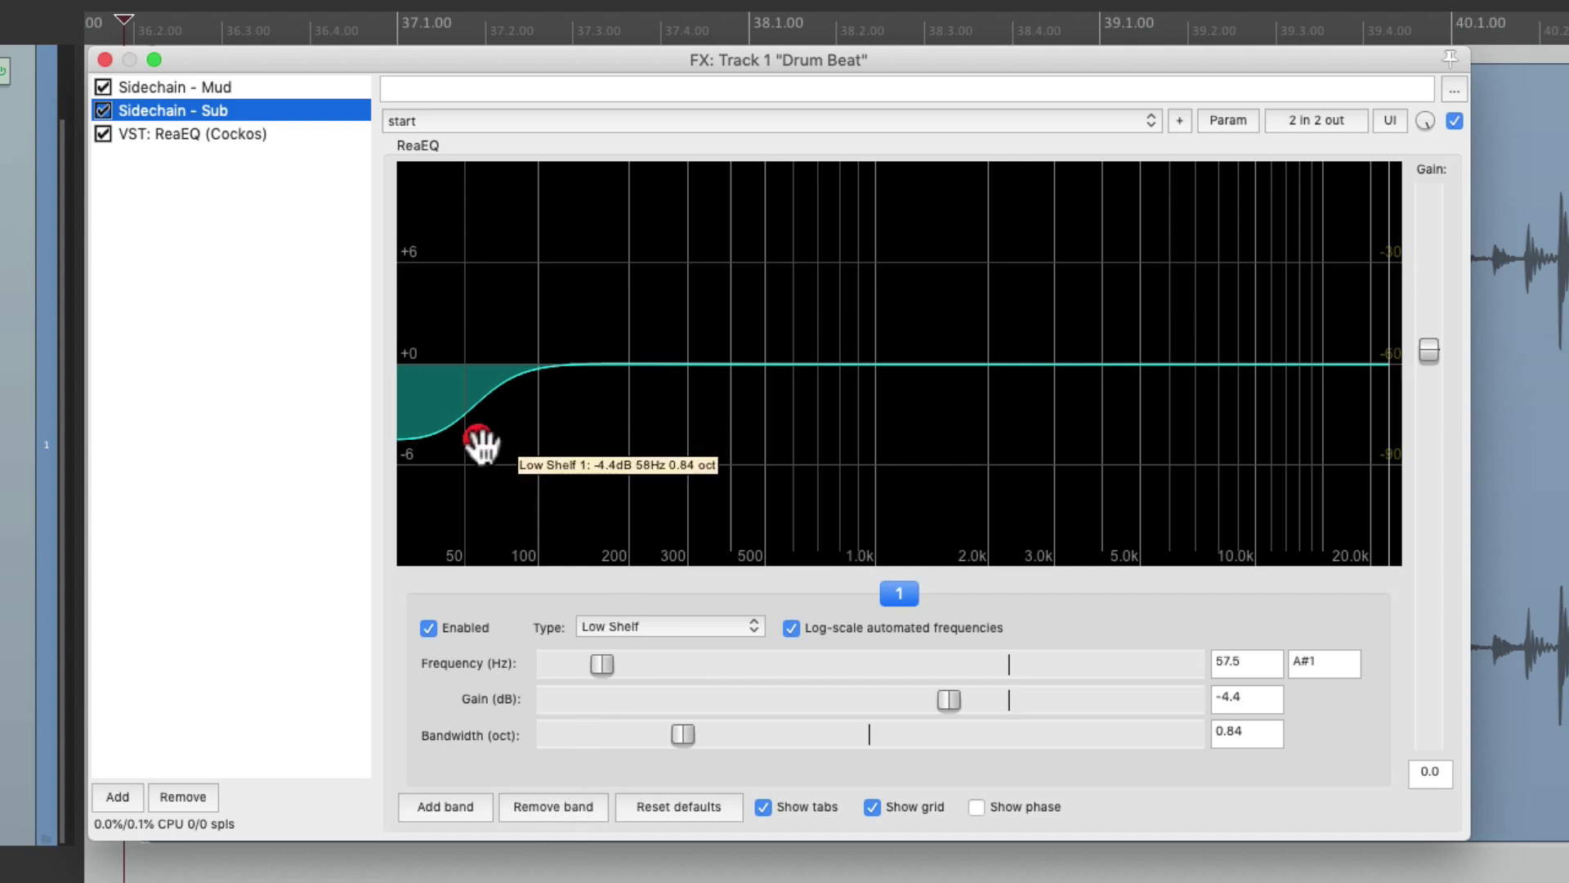
pyautogui.rightClick(481, 441)
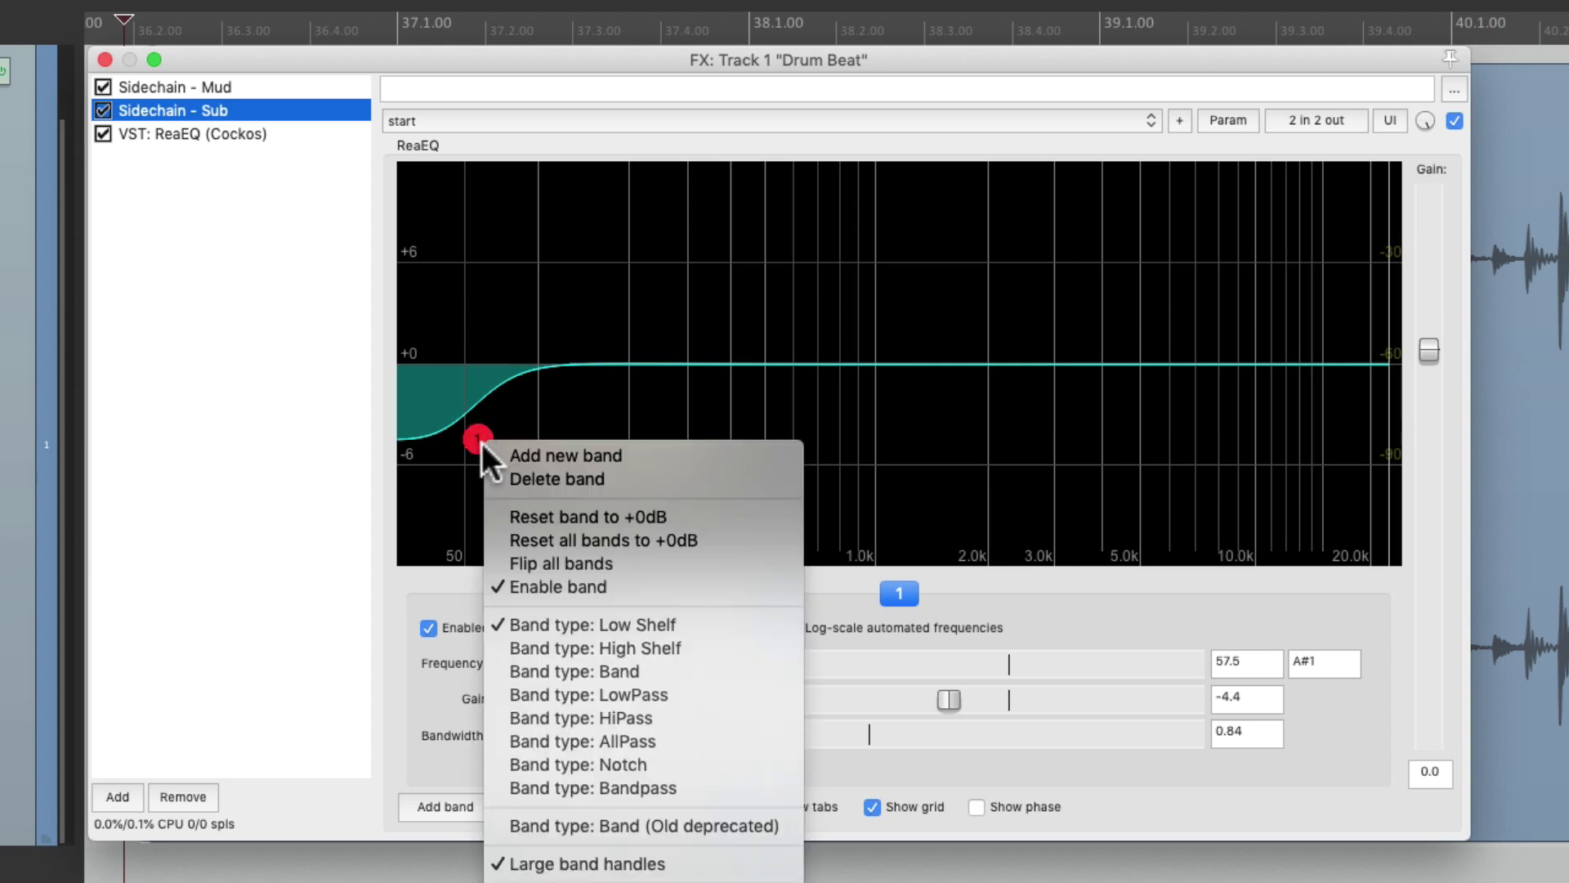
pyautogui.click(491, 564)
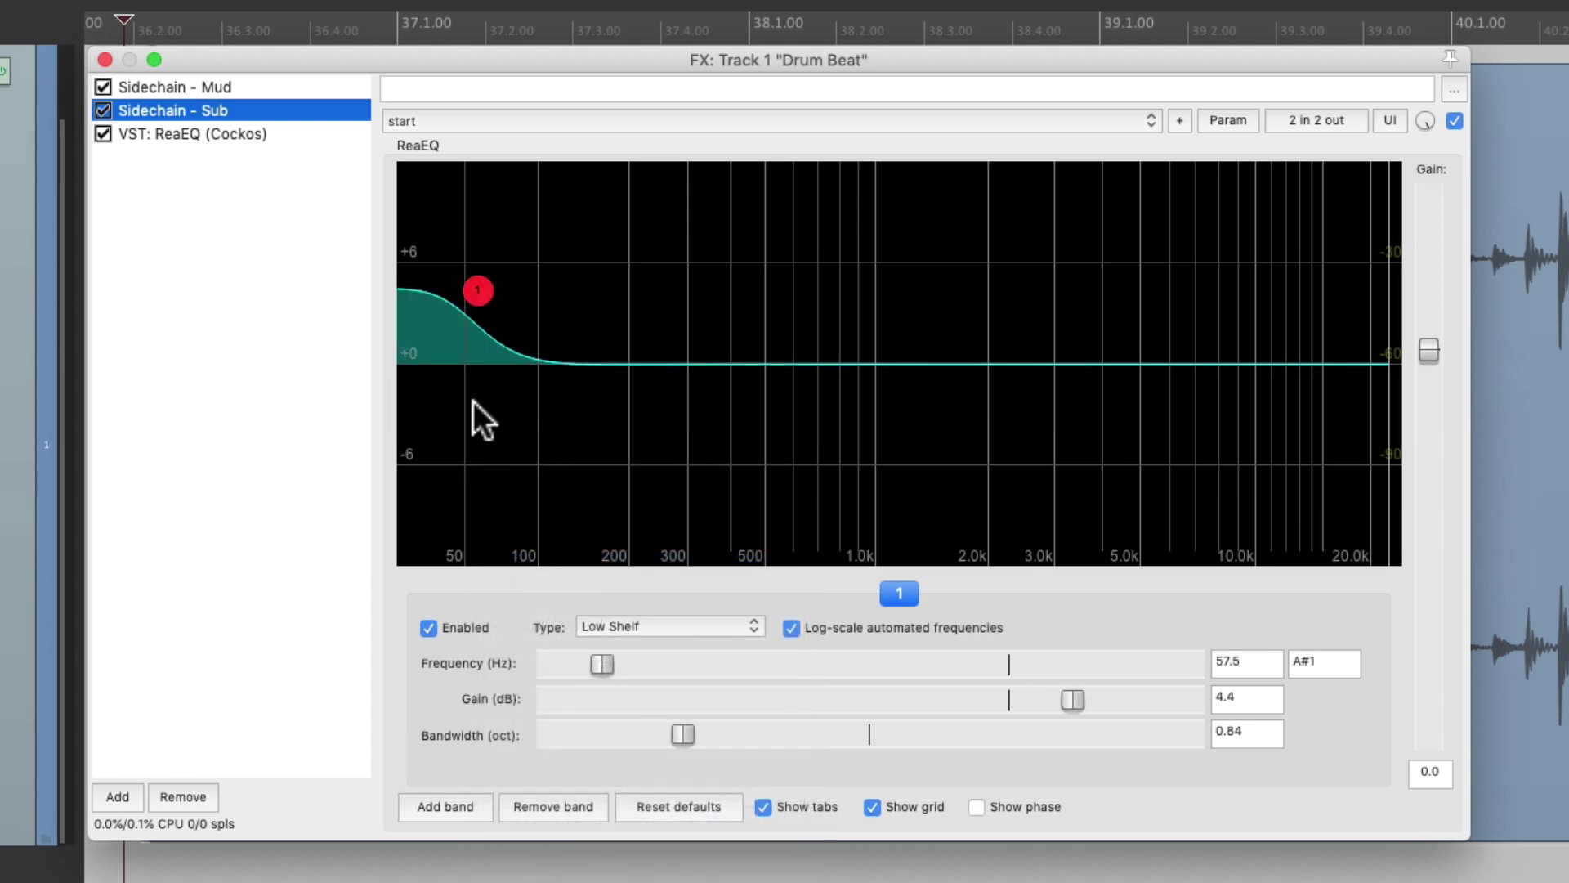
pyautogui.moveTo(475, 296)
pyautogui.press('space')
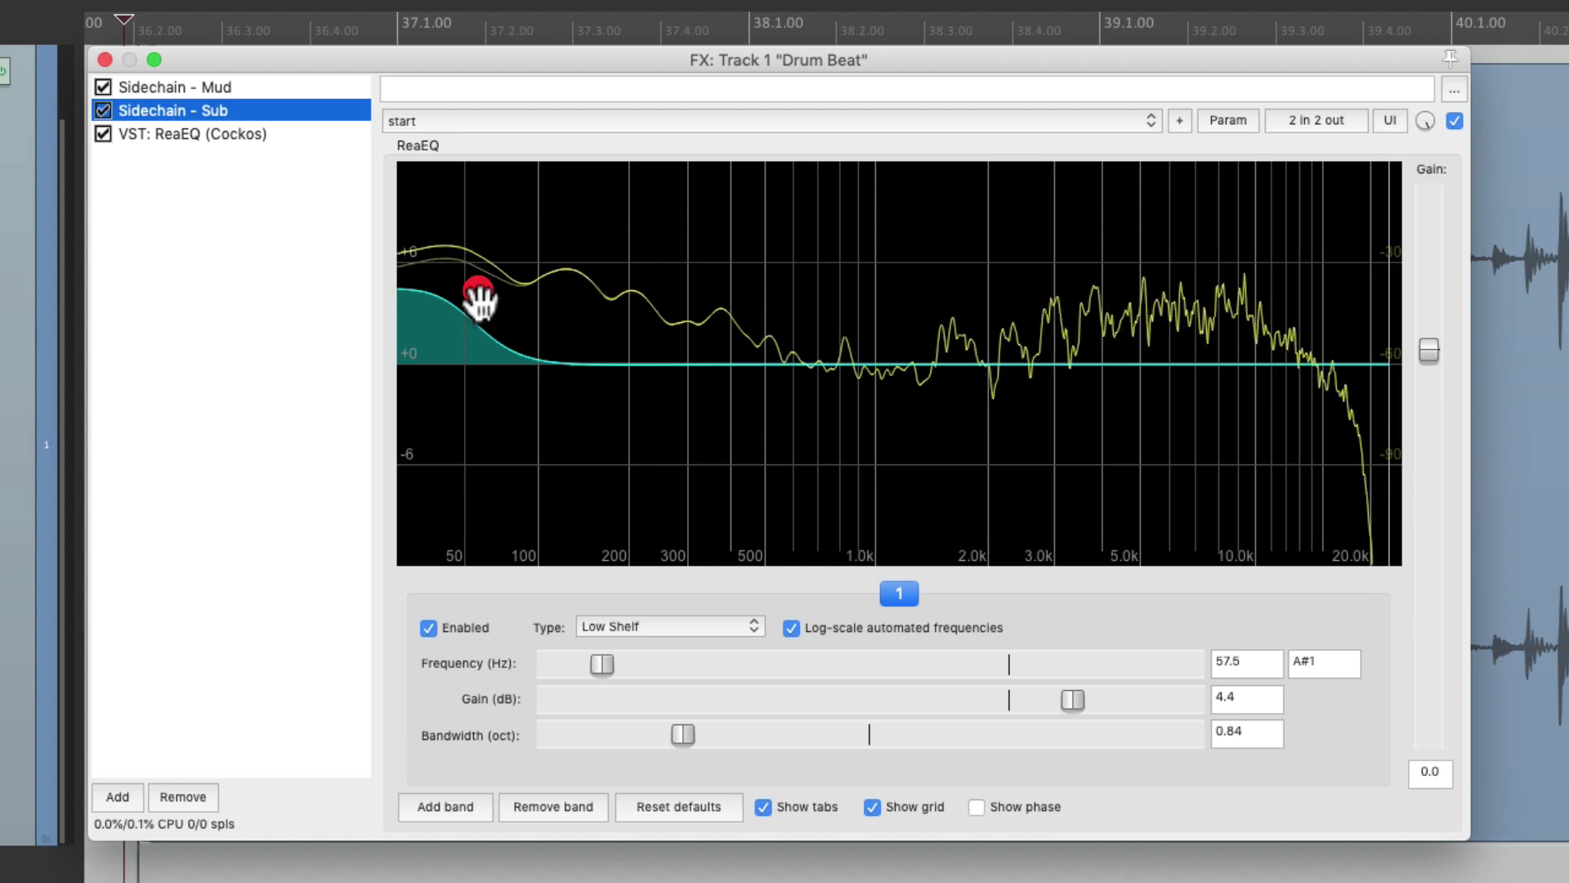
pyautogui.moveTo(477, 296); pyautogui.dragTo(485, 292)
pyautogui.press('space')
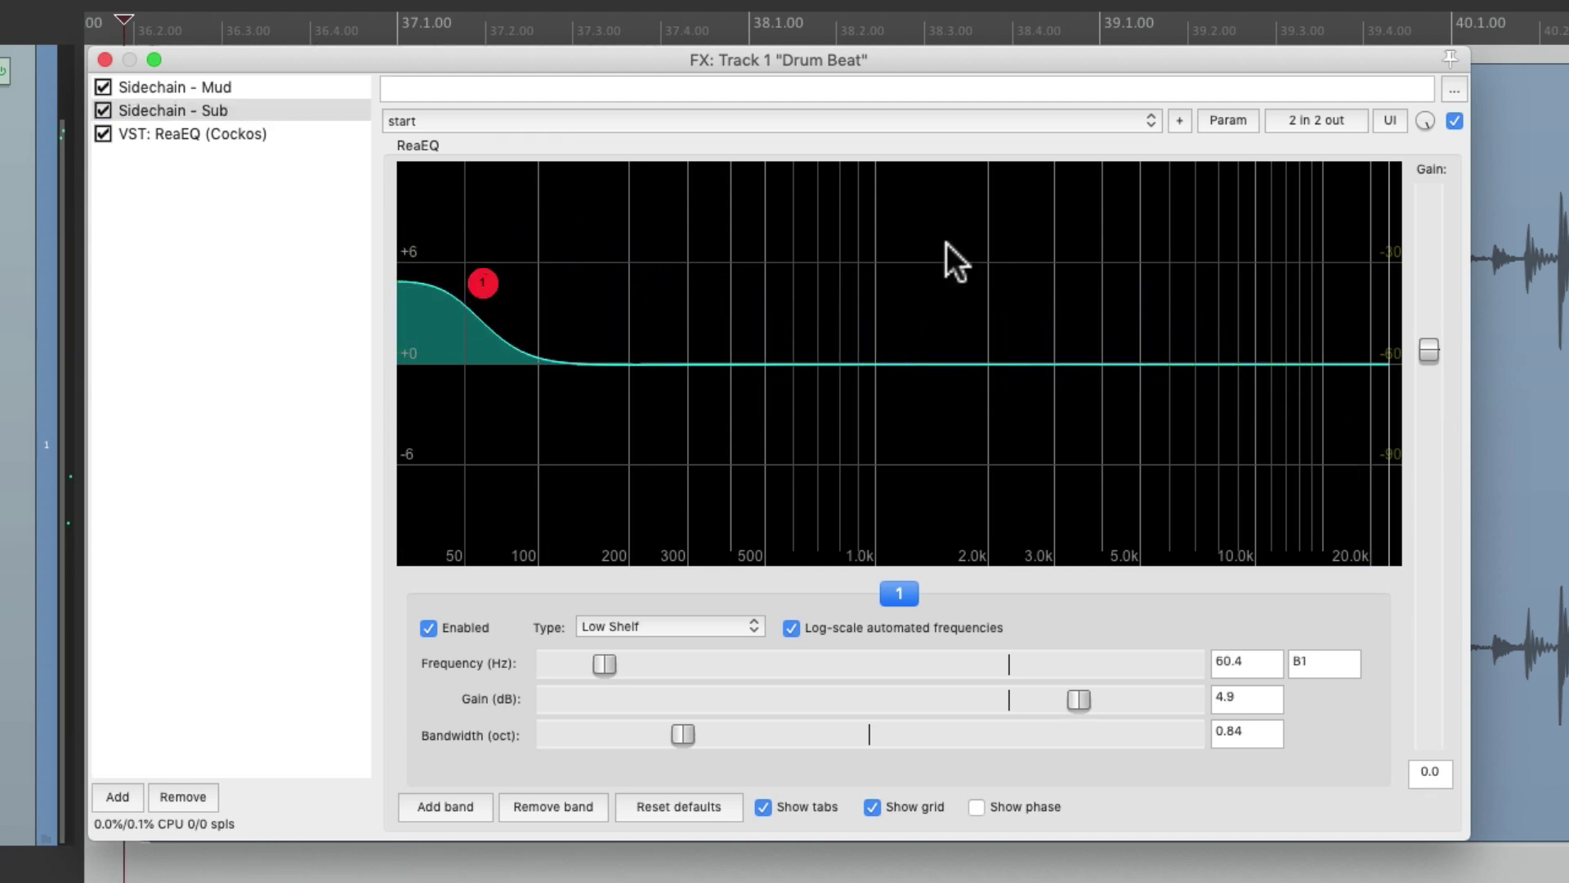
# - Route Sidechain - Sub's VST outputs 1/2 to the track's new channels 5 and 6
pyautogui.click(1312, 119)
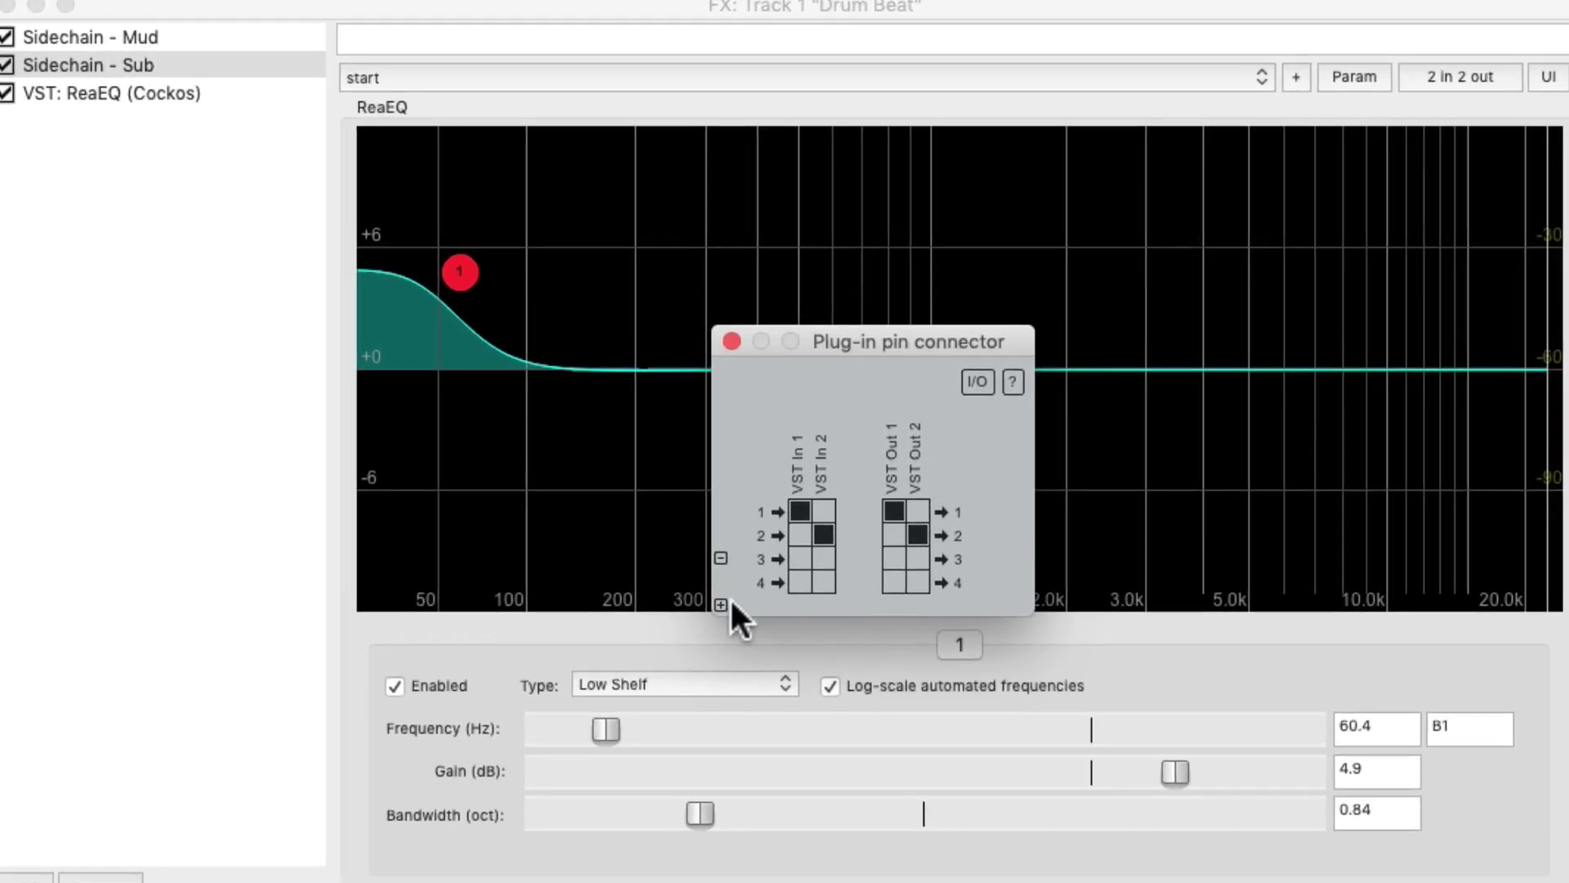
pyautogui.click(720, 604)
pyautogui.click(895, 558)
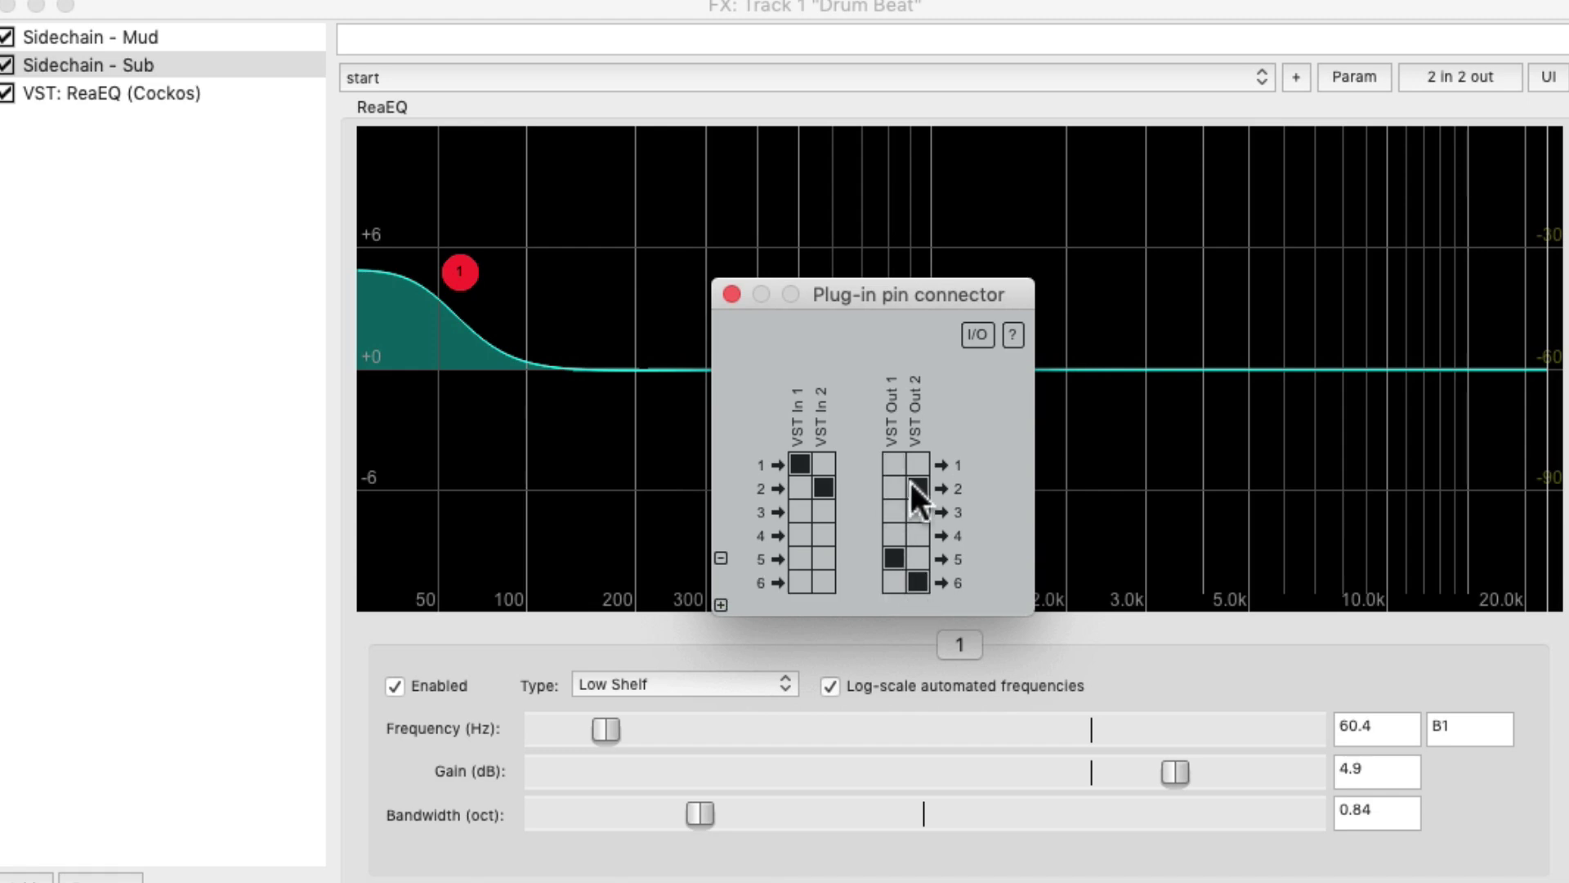
pyautogui.click(731, 294)
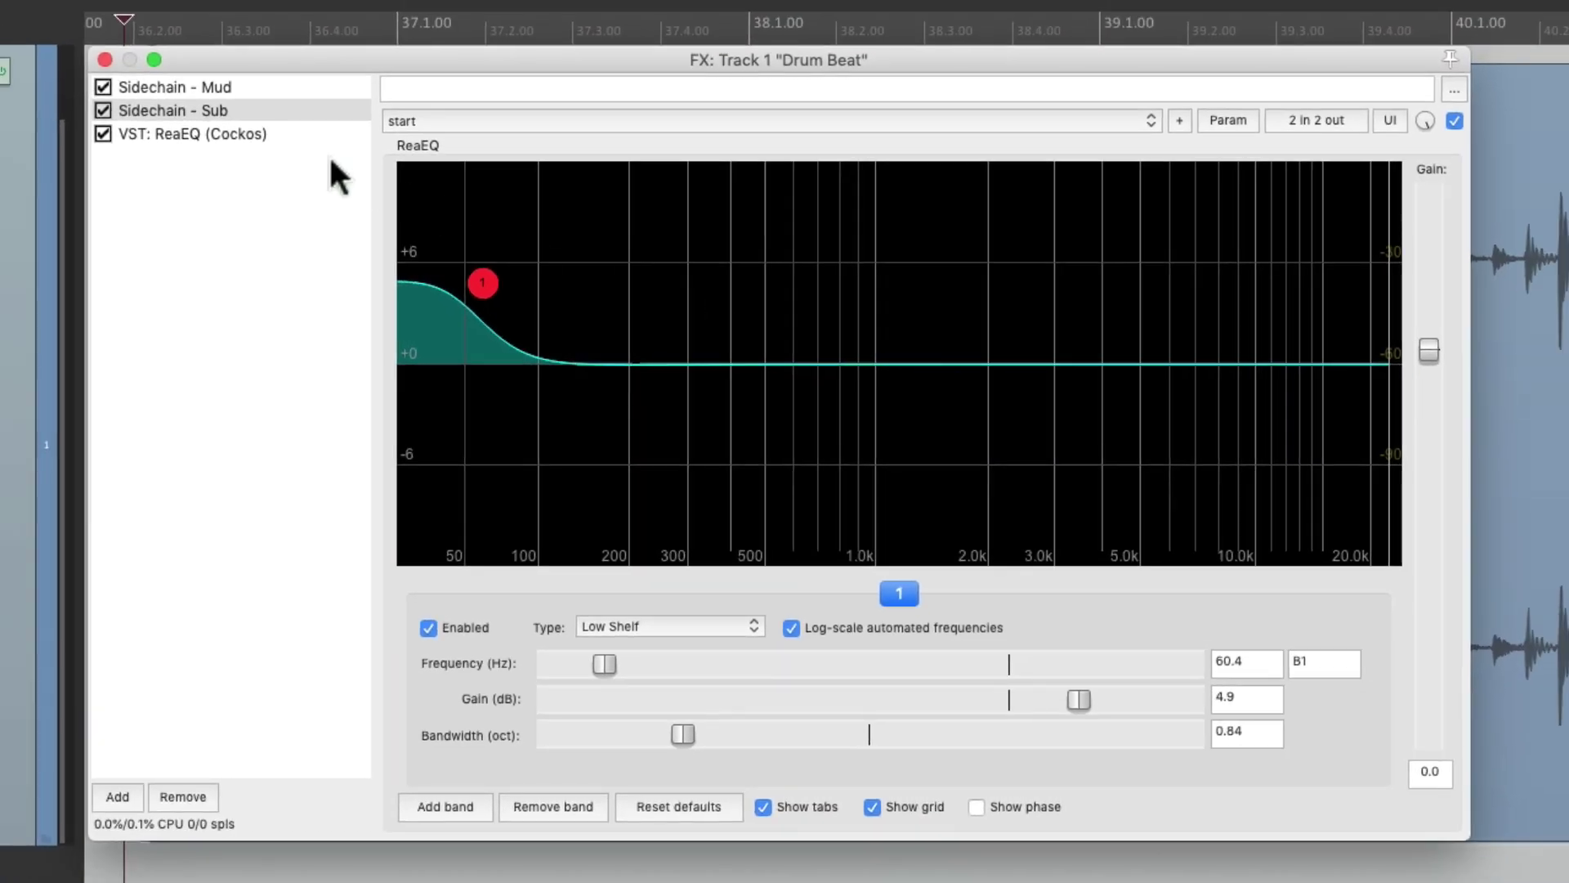
# - Bring up the original ReaEQ and select its band 2
pyautogui.click(264, 134)
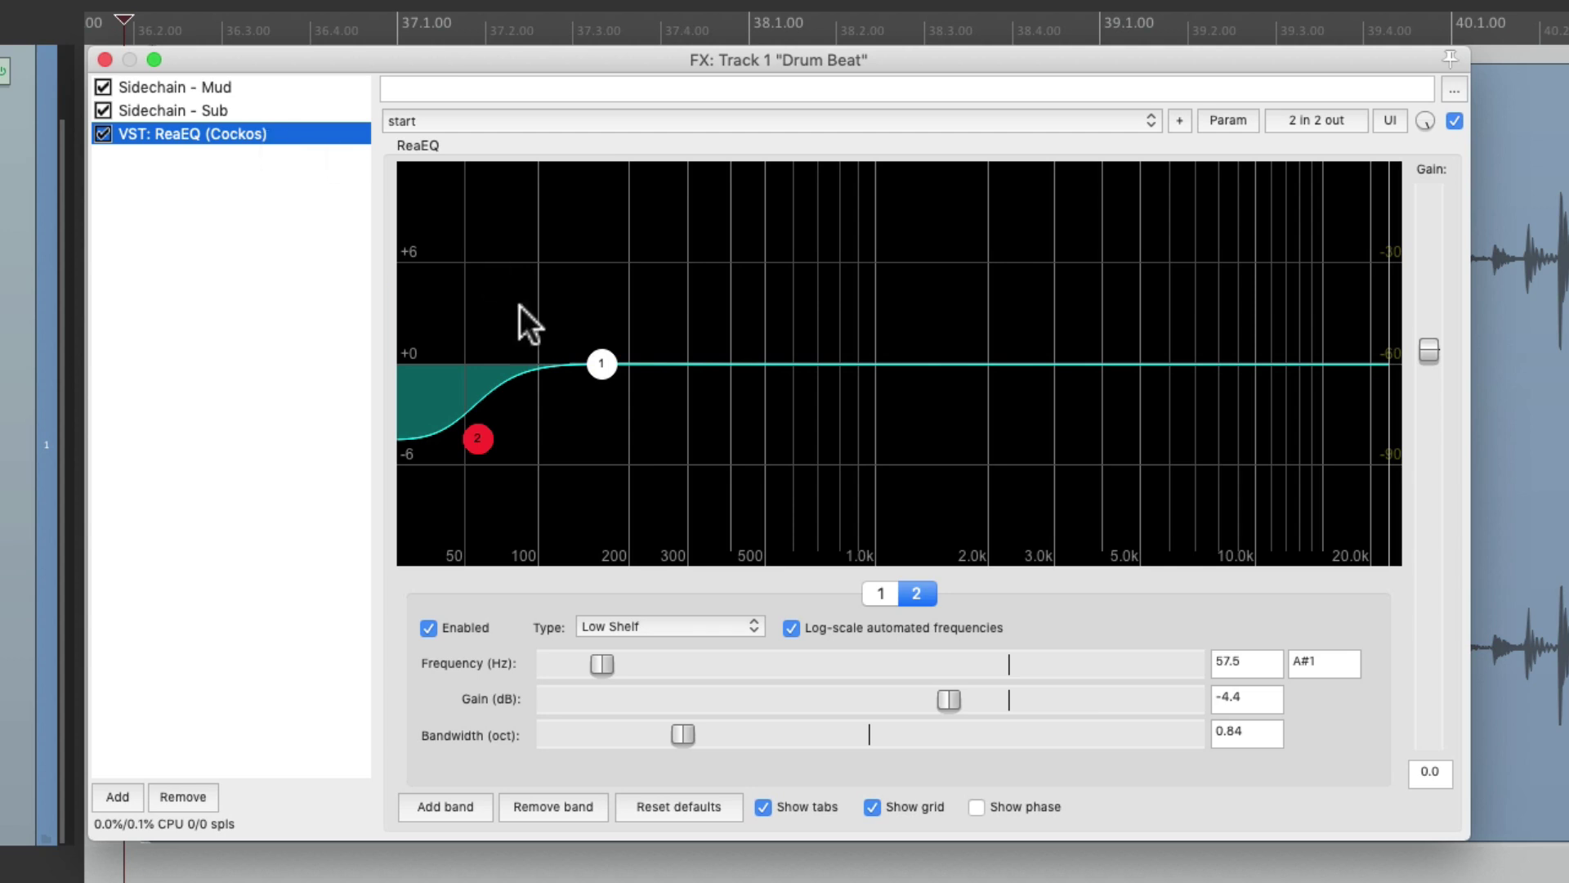
pyautogui.click(478, 439)
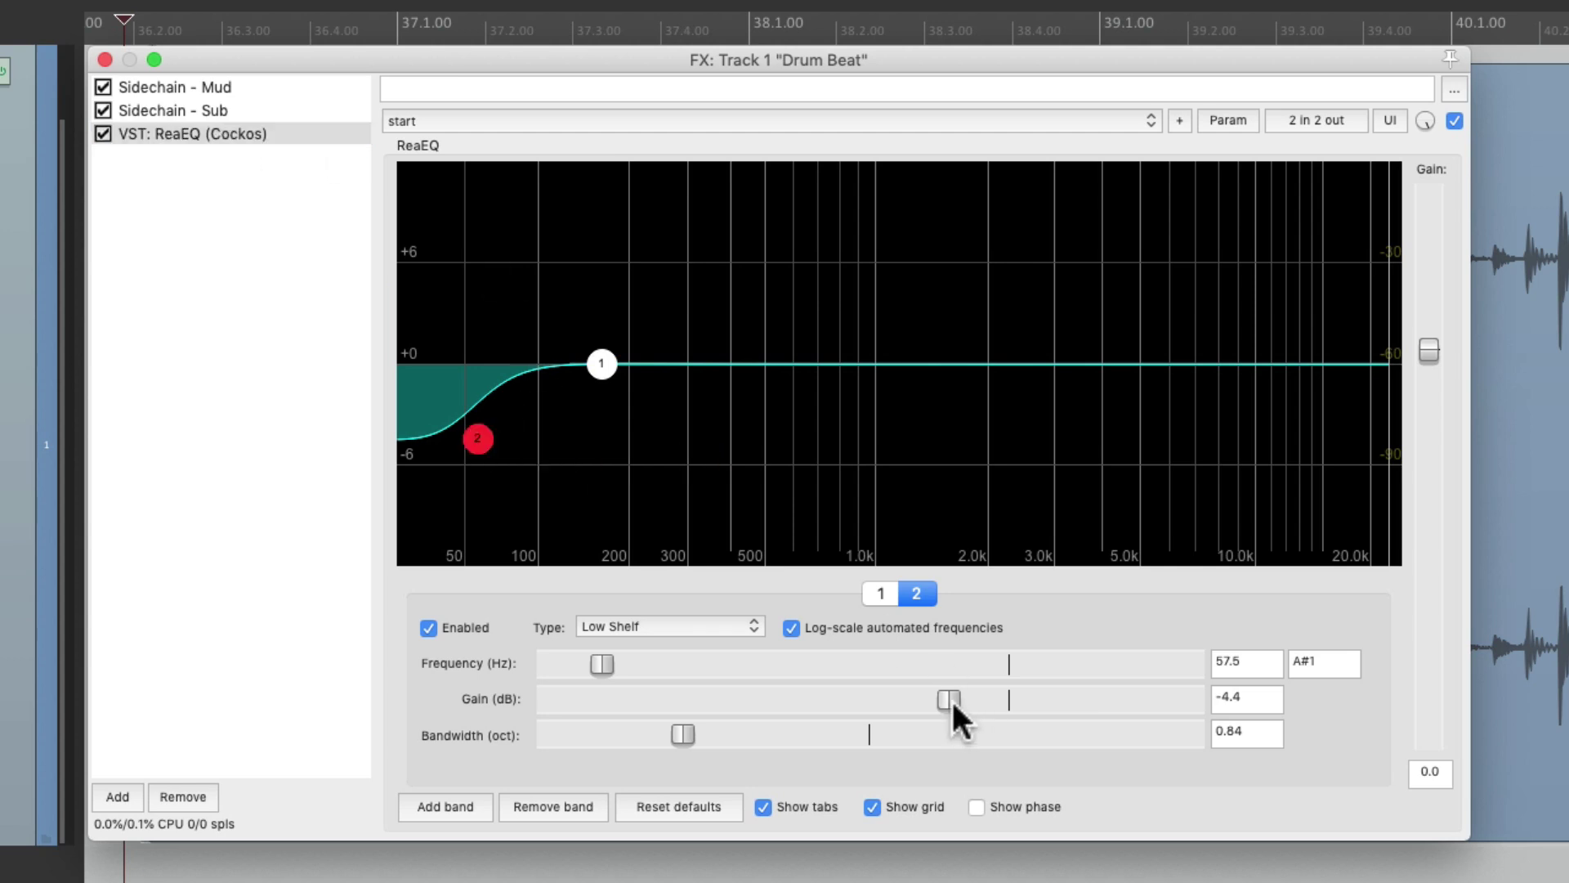
pyautogui.scroll(-1, 952, 698)
# - Link the ReaEQ low-shelf gain to an audio control signal from channels 5+6
pyautogui.click(1224, 120)
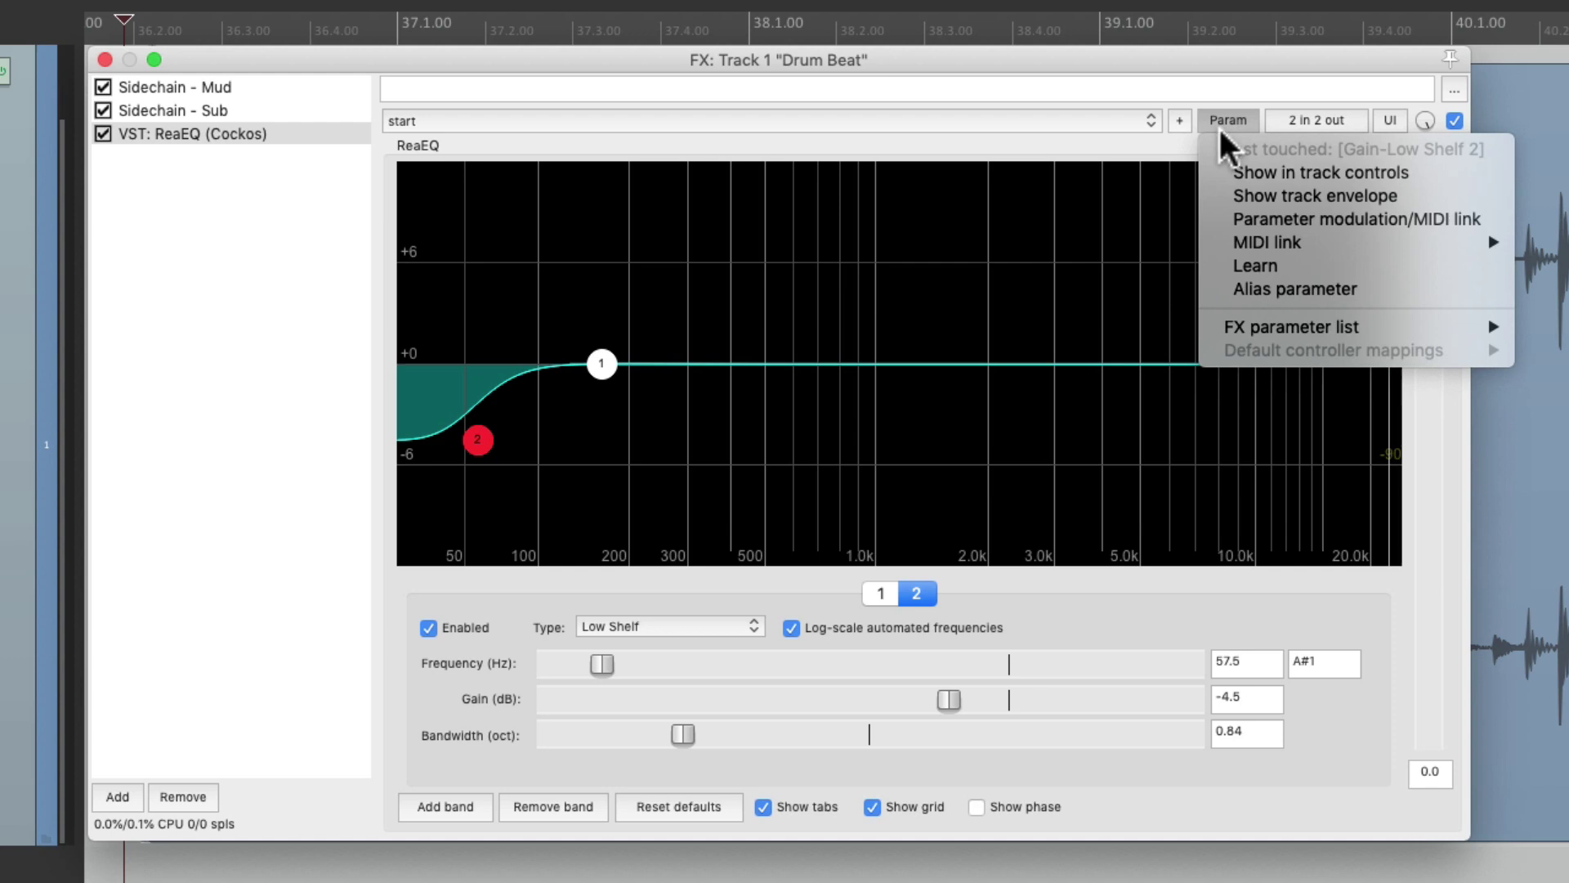
pyautogui.click(1207, 219)
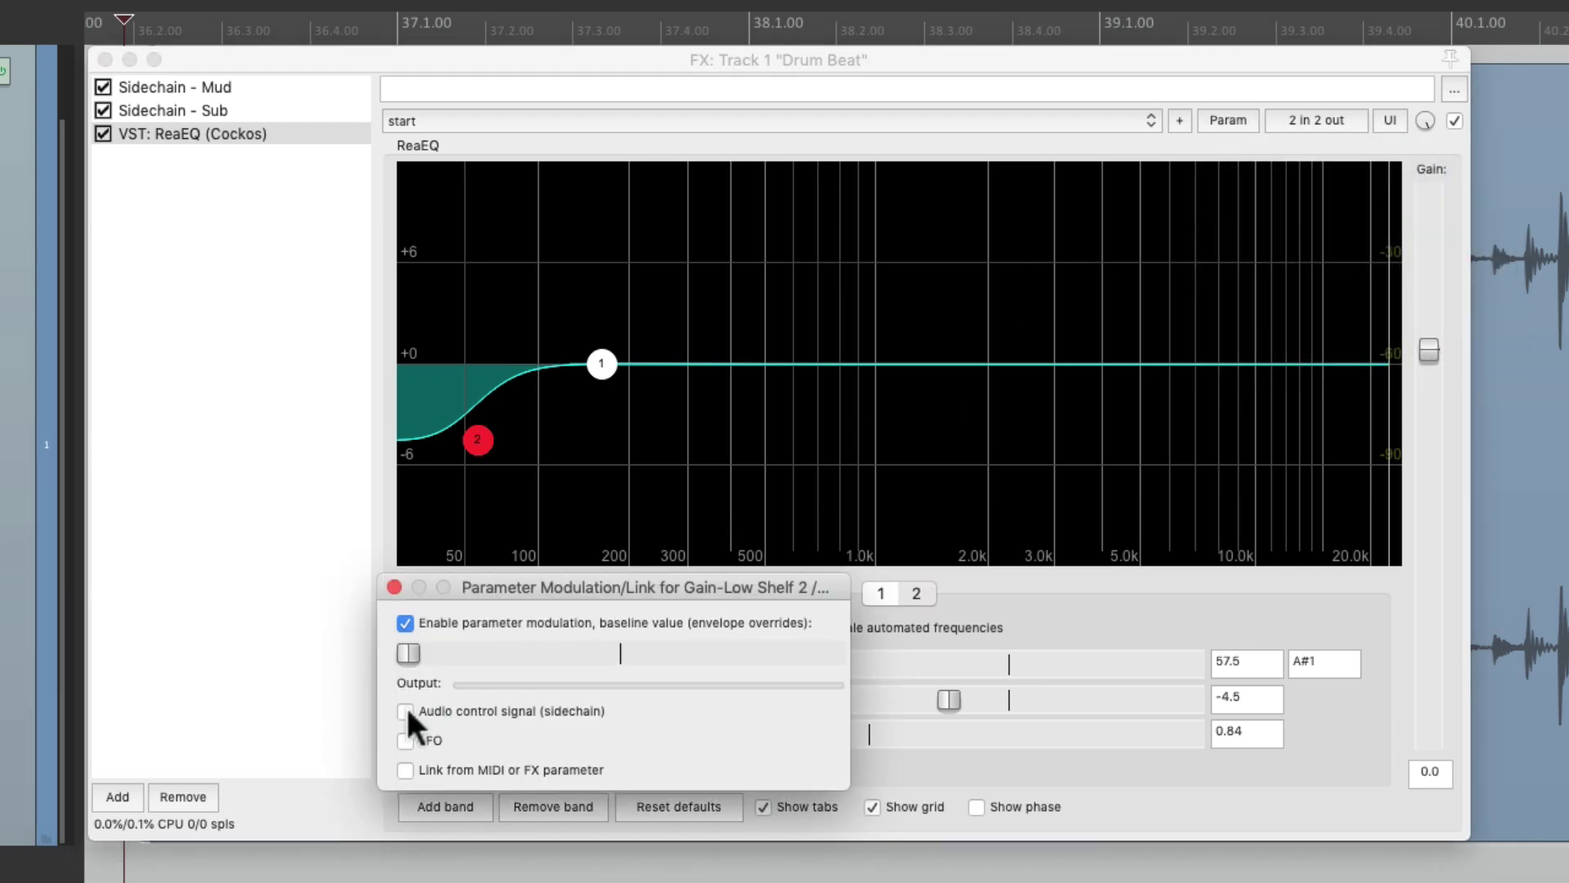
pyautogui.click(406, 710)
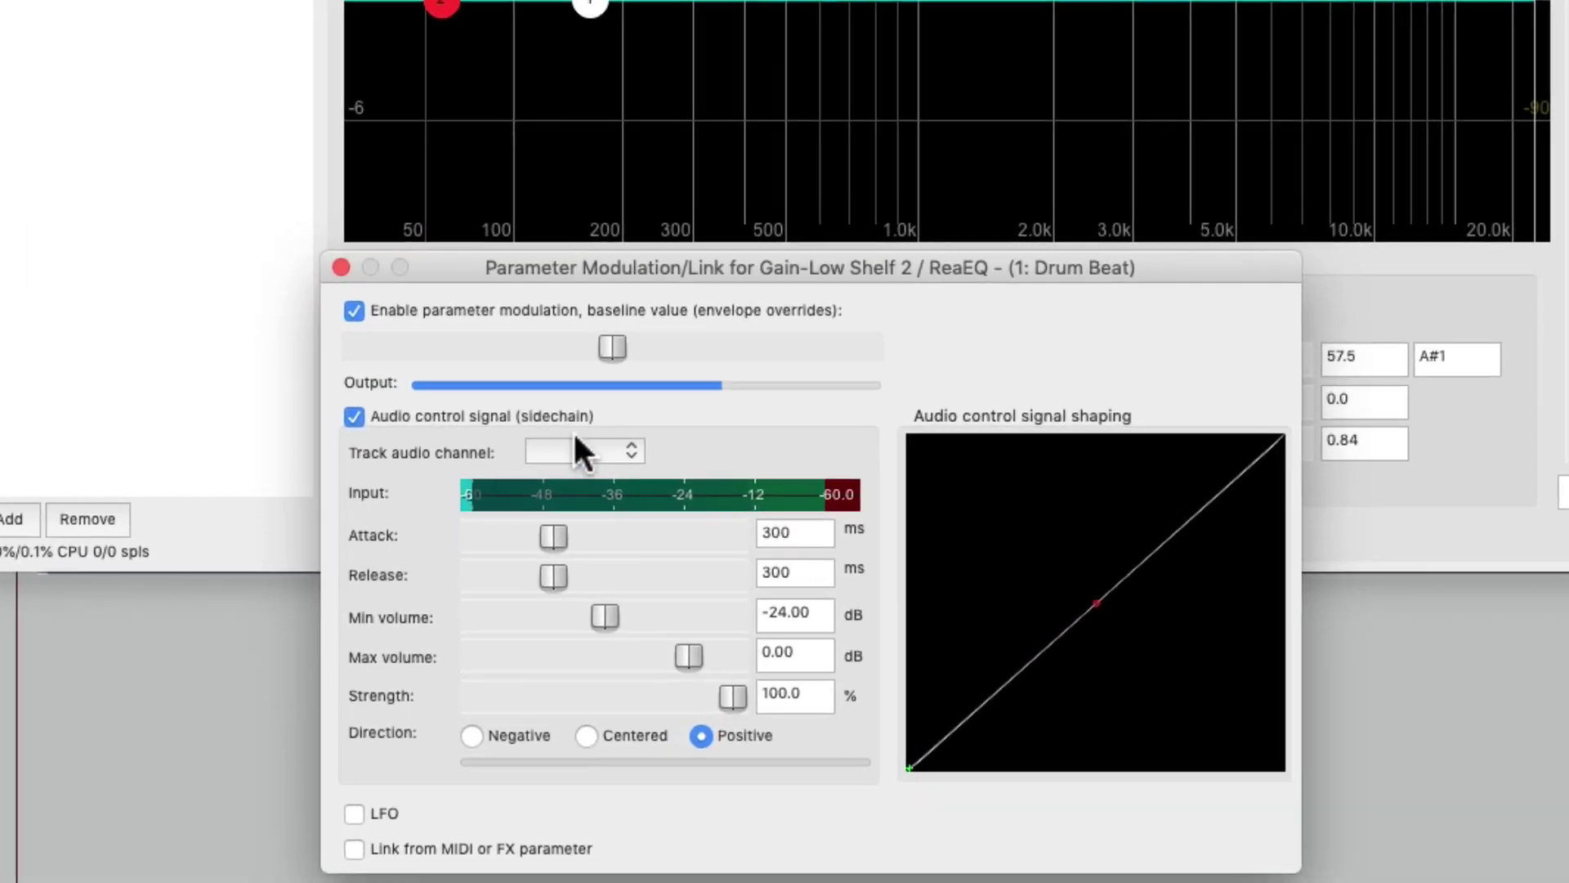
pyautogui.click(602, 629)
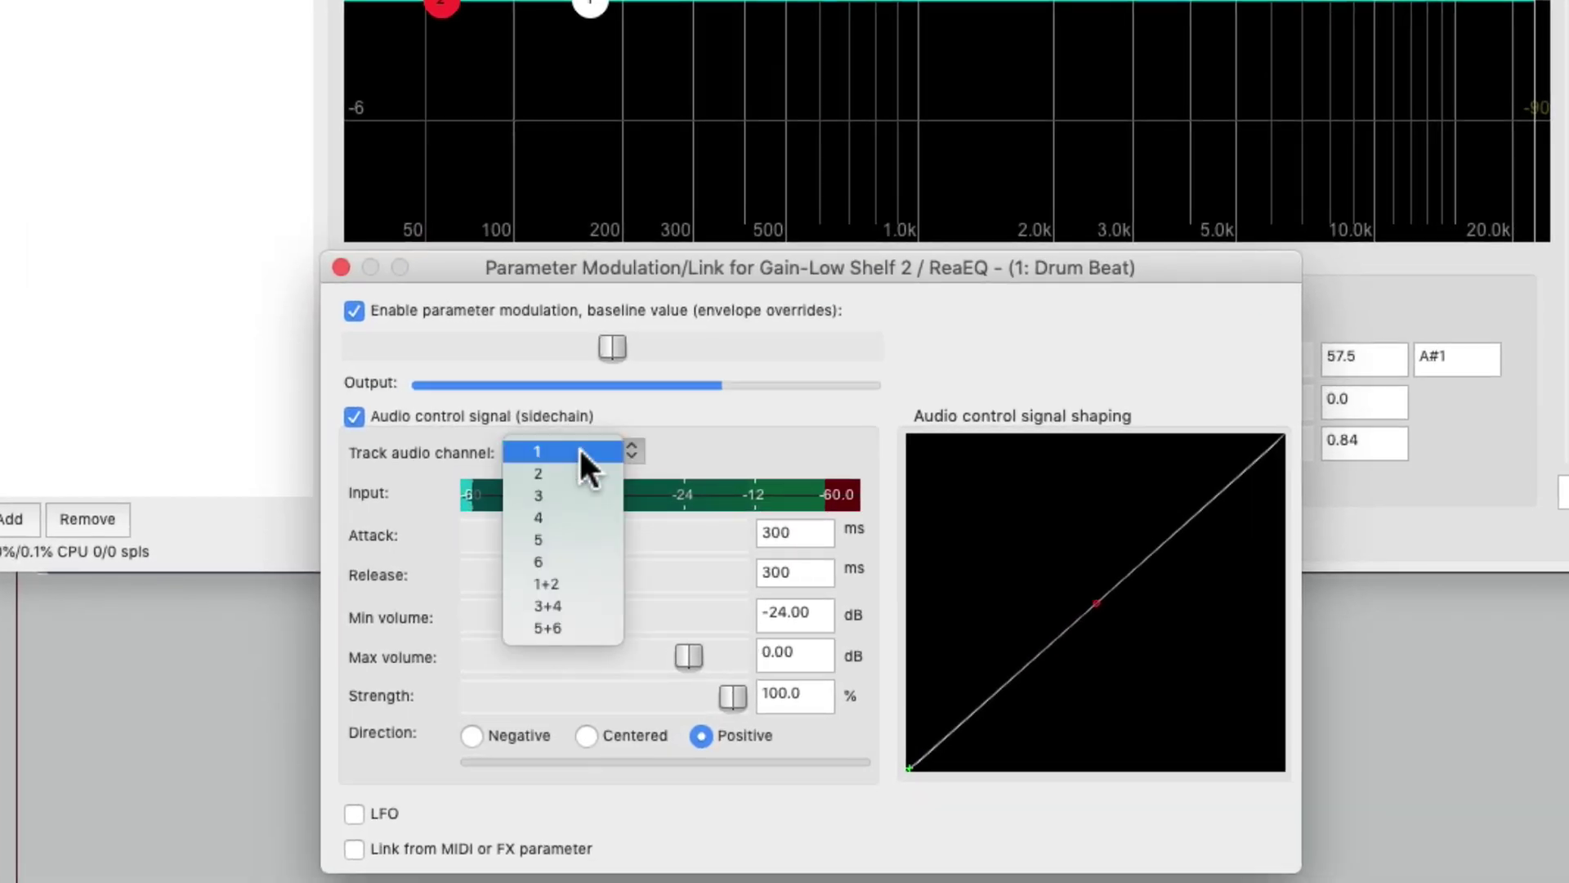
pyautogui.click(591, 626)
# - Make it duck negatively with 127 ms attack, 466 ms release, about -27 dB minimum and 43.6% strength
pyautogui.moveTo(551, 537); pyautogui.dragTo(538, 574)
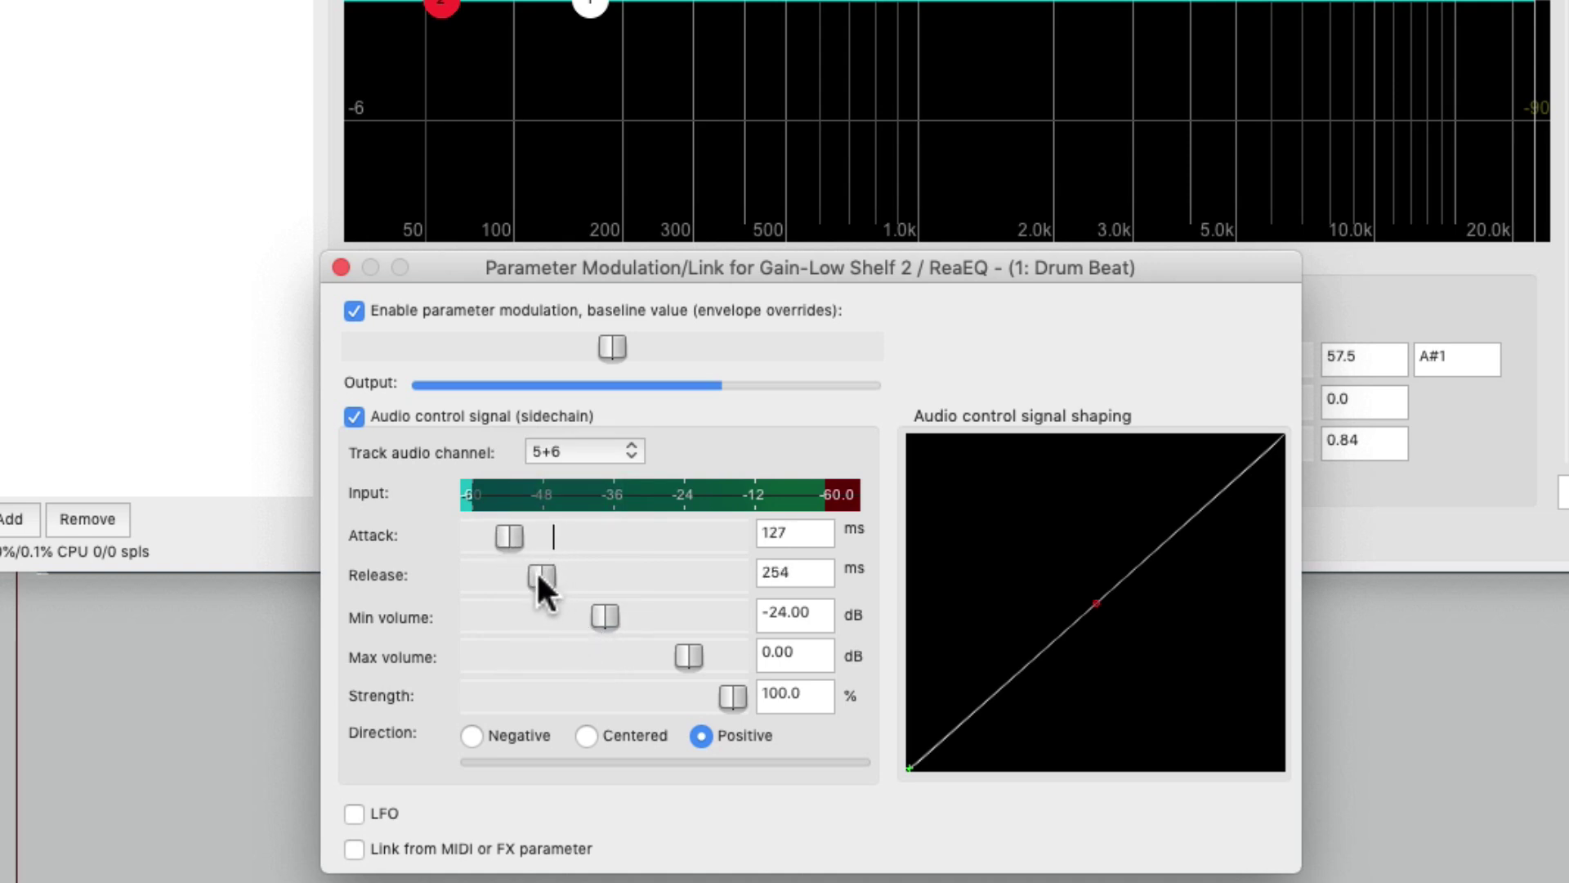
pyautogui.click(472, 736)
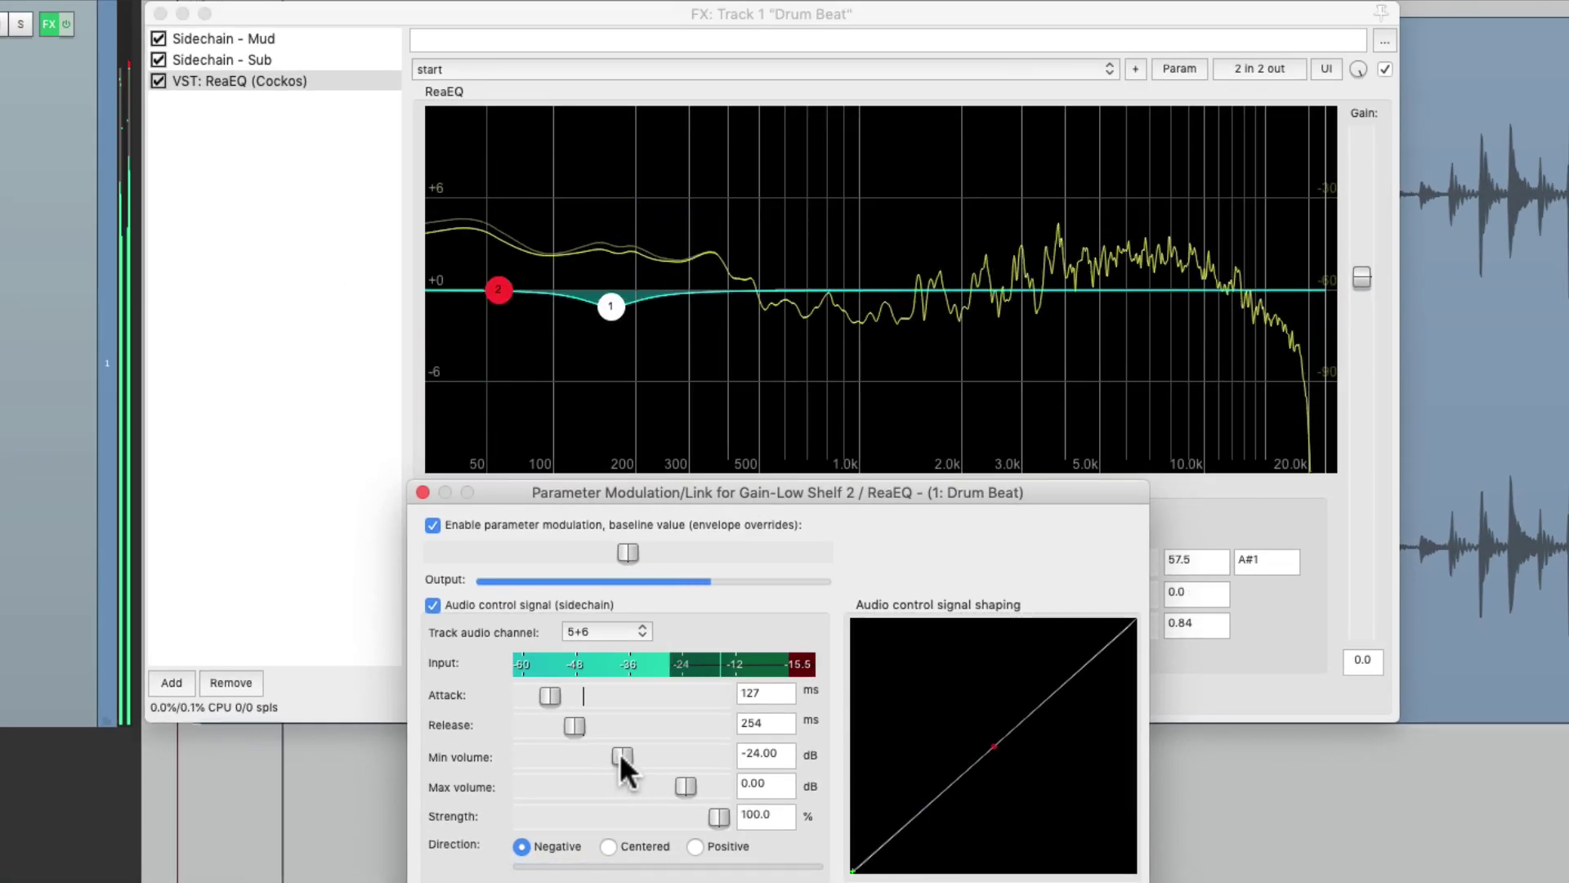
pyautogui.moveTo(619, 754); pyautogui.dragTo(615, 754)
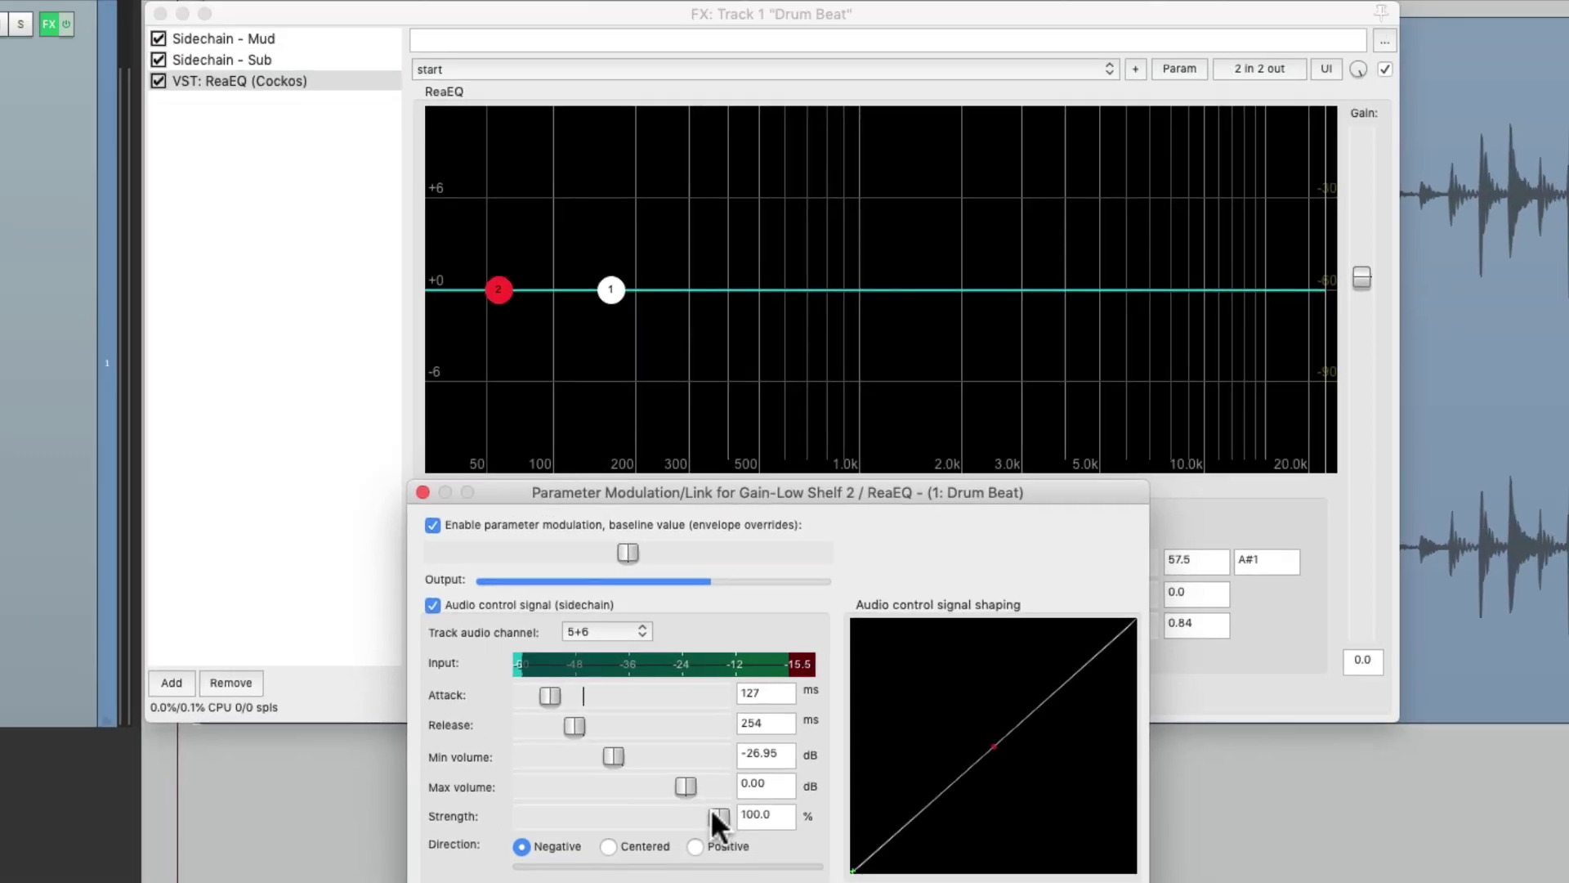
pyautogui.moveTo(721, 696); pyautogui.dragTo(501, 704)
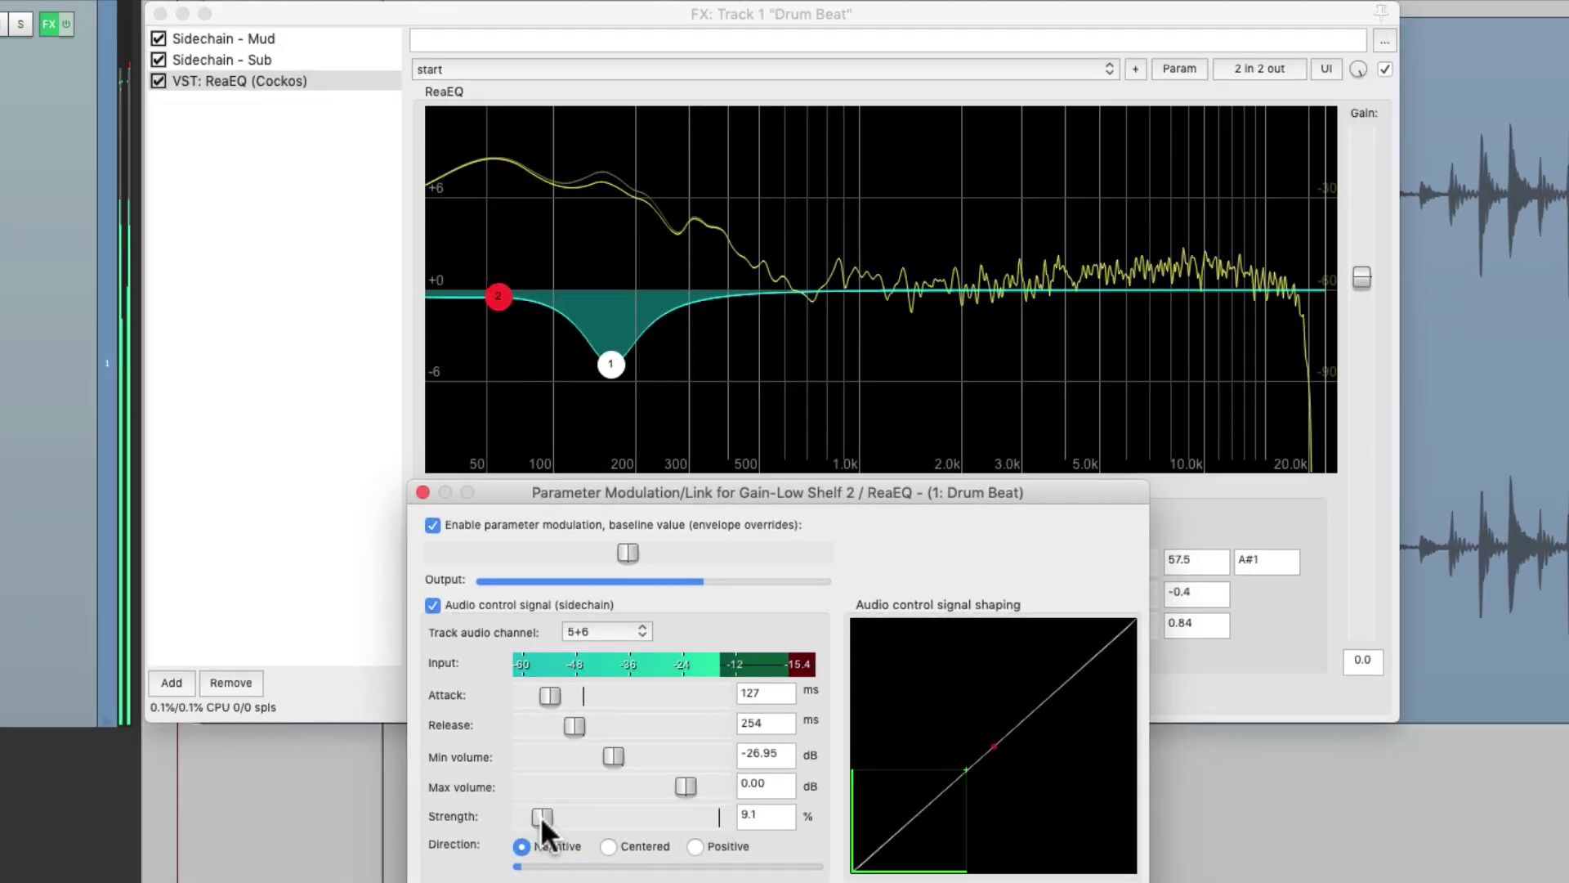
pyautogui.moveTo(541, 816); pyautogui.dragTo(605, 812)
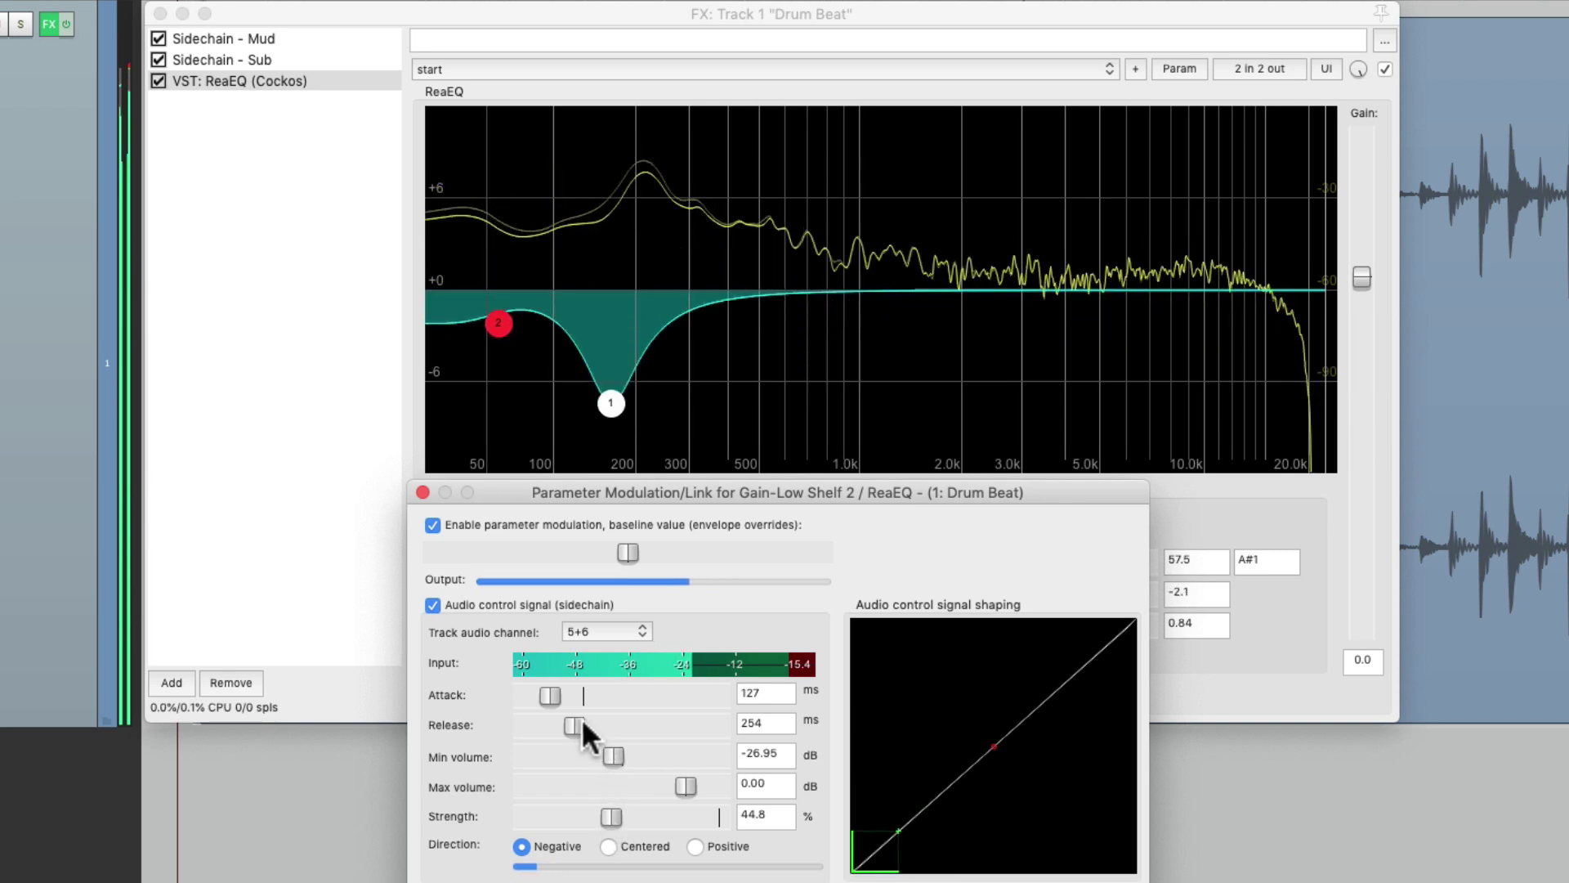
pyautogui.moveTo(582, 725); pyautogui.dragTo(621, 724)
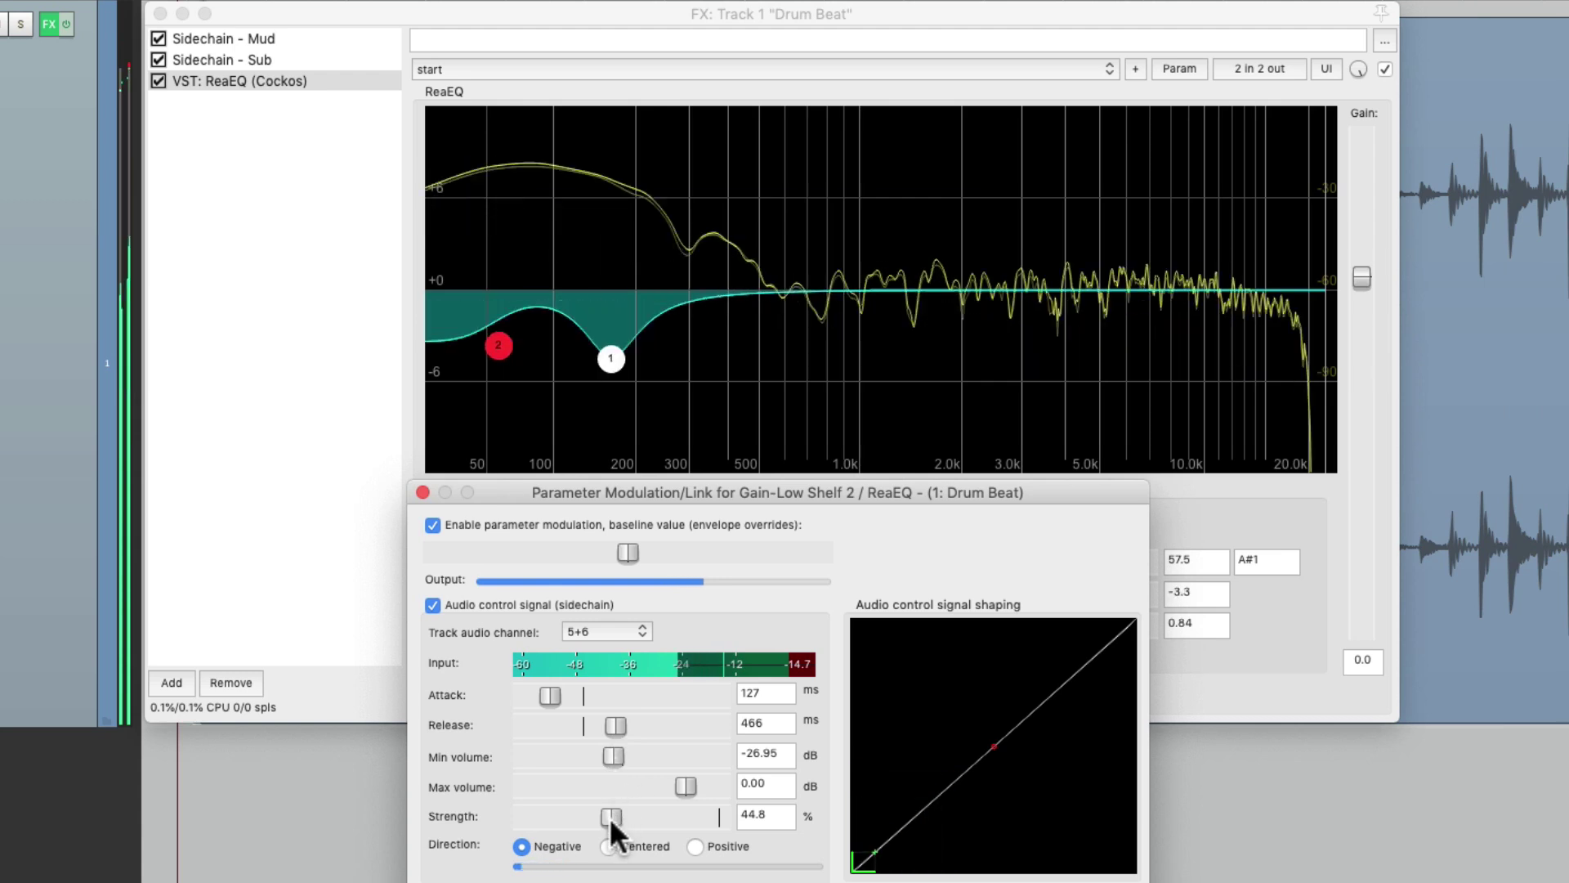
pyautogui.moveTo(610, 817); pyautogui.dragTo(606, 817)
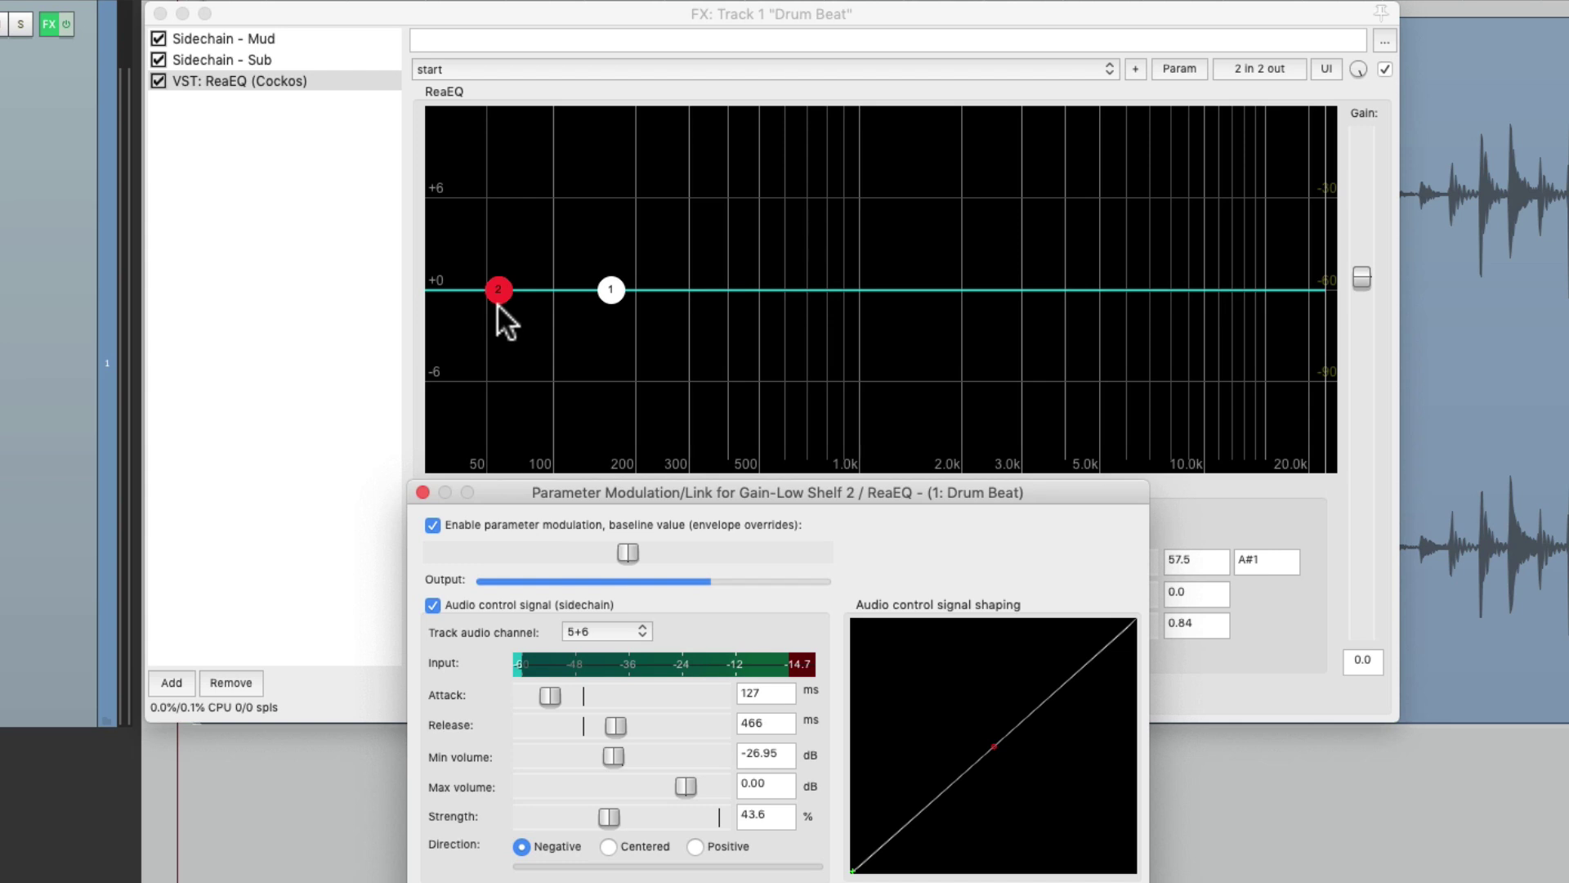
# - Audition the low-shelf ducking during playback and ease its modulation strength to 40.7%
pyautogui.press('space')
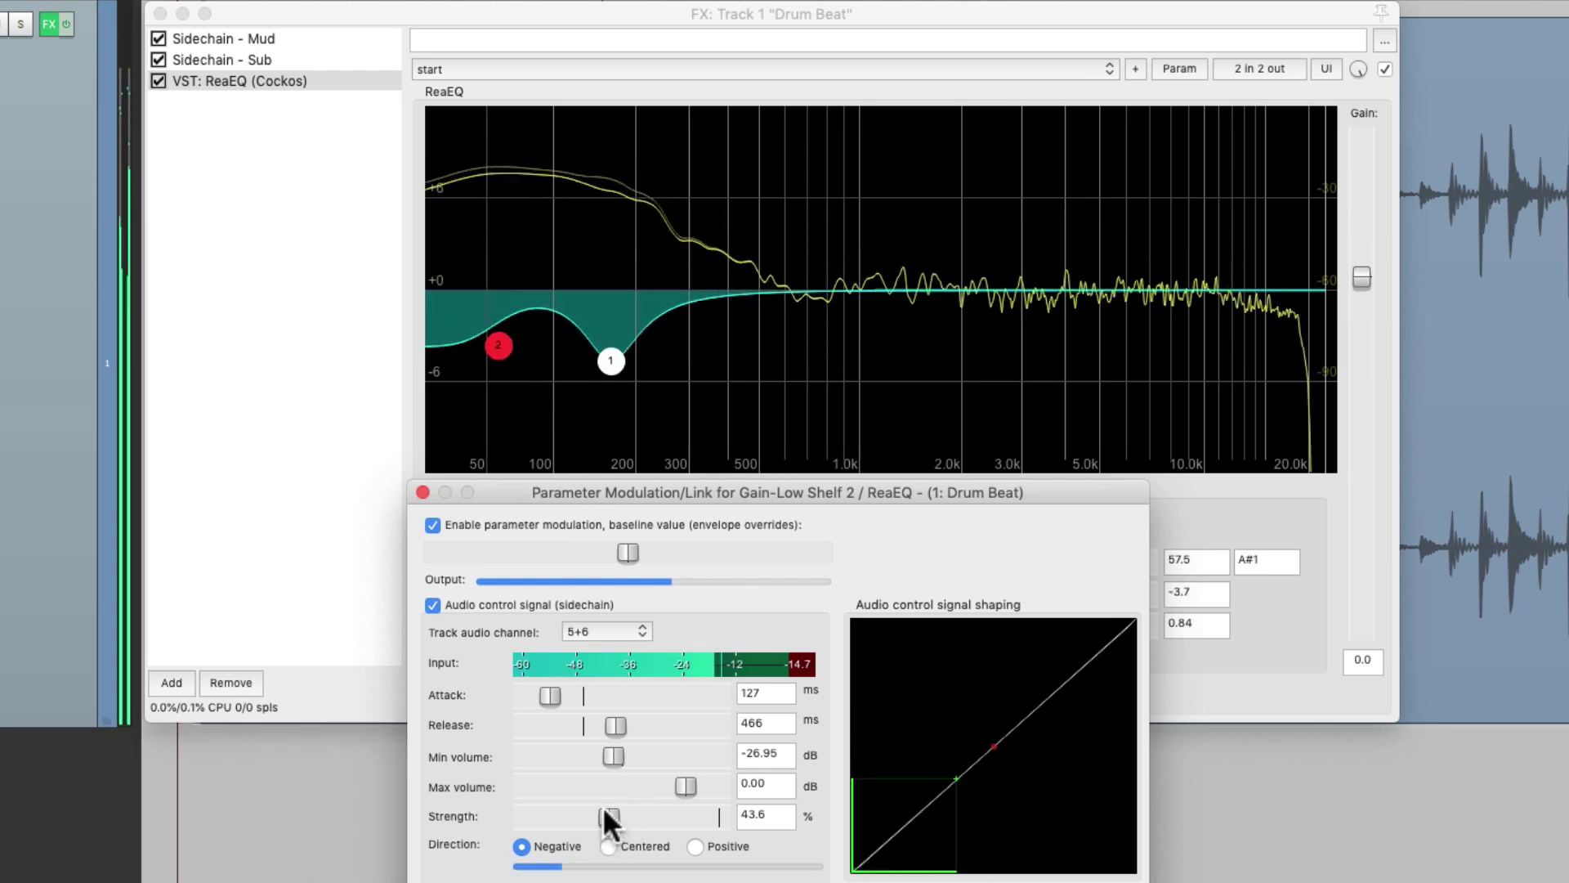
pyautogui.moveTo(606, 809); pyautogui.dragTo(597, 812)
pyautogui.press('space')
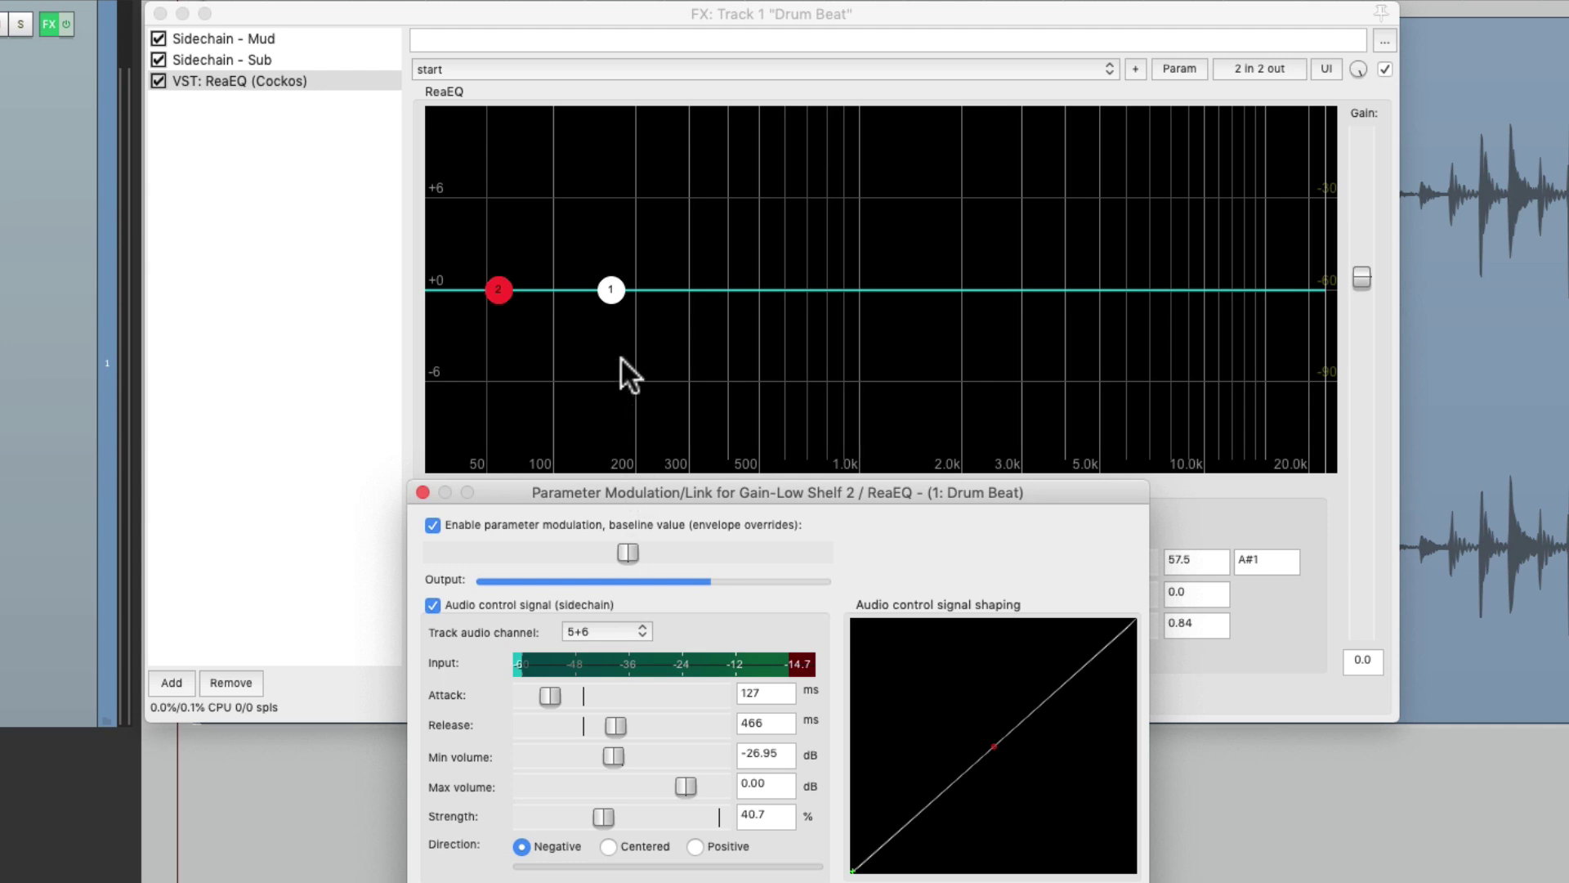
pyautogui.press('space')
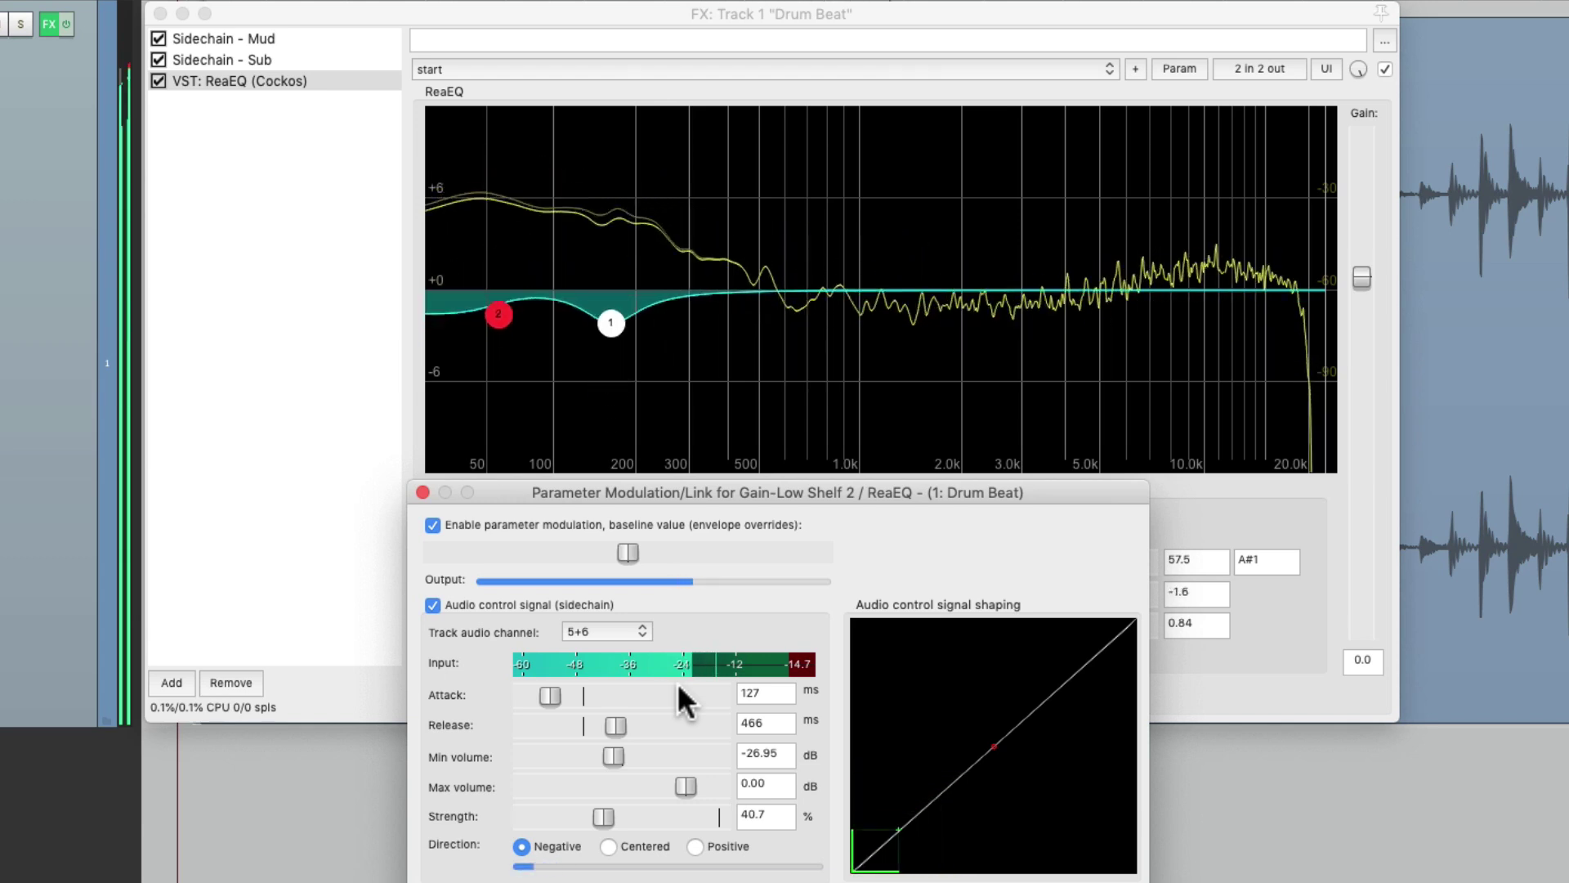
pyautogui.press('space')
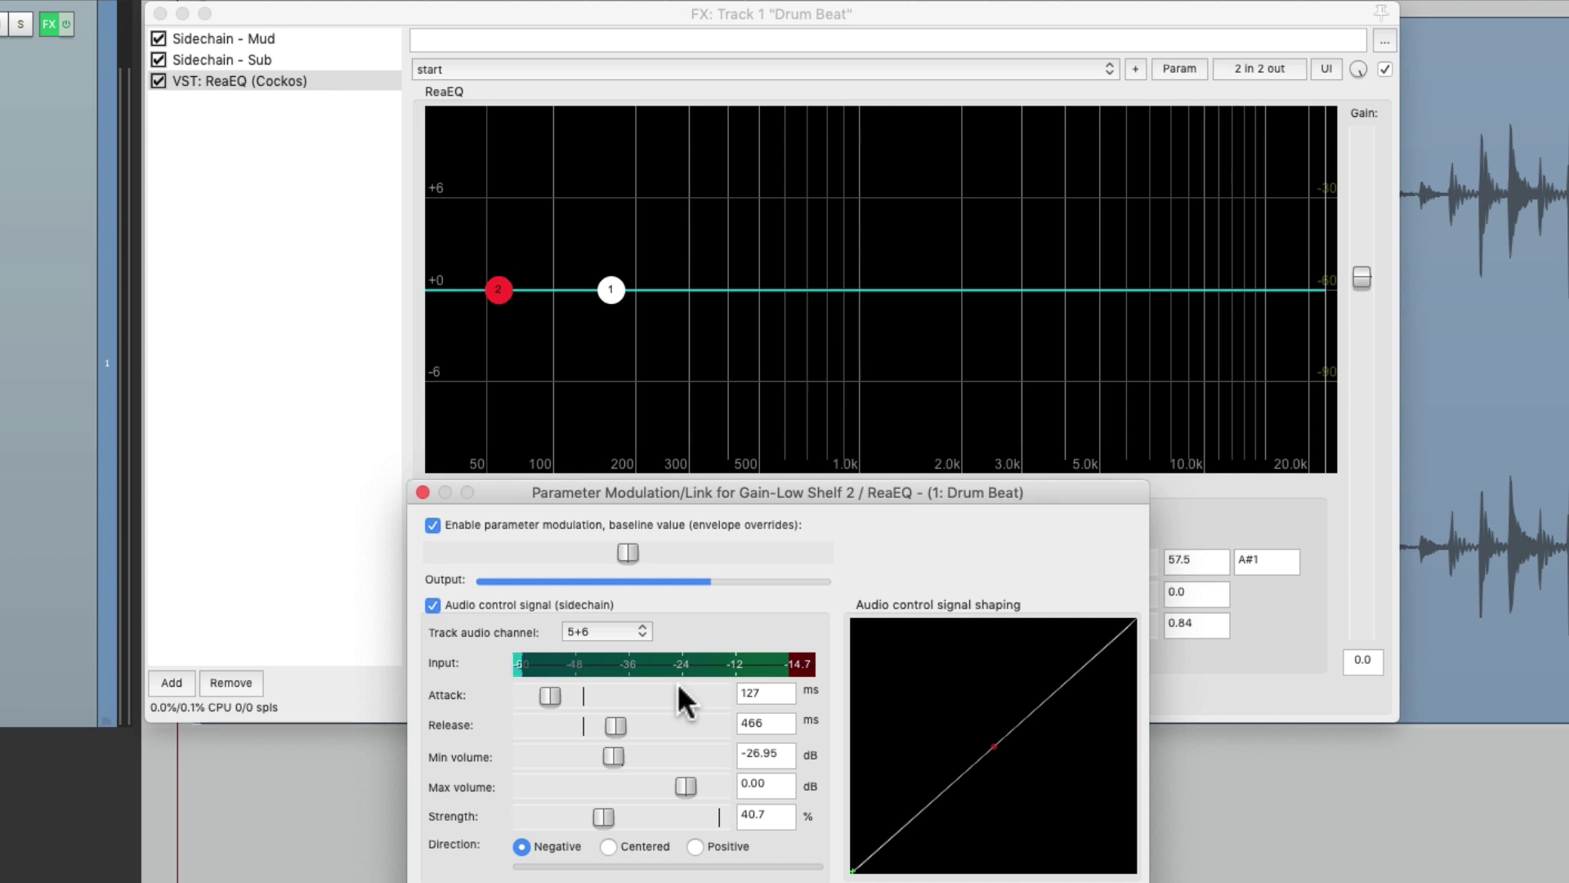
# - Close the modulation settings and add a third ReaEQ band set to High Shelf
pyautogui.click(423, 492)
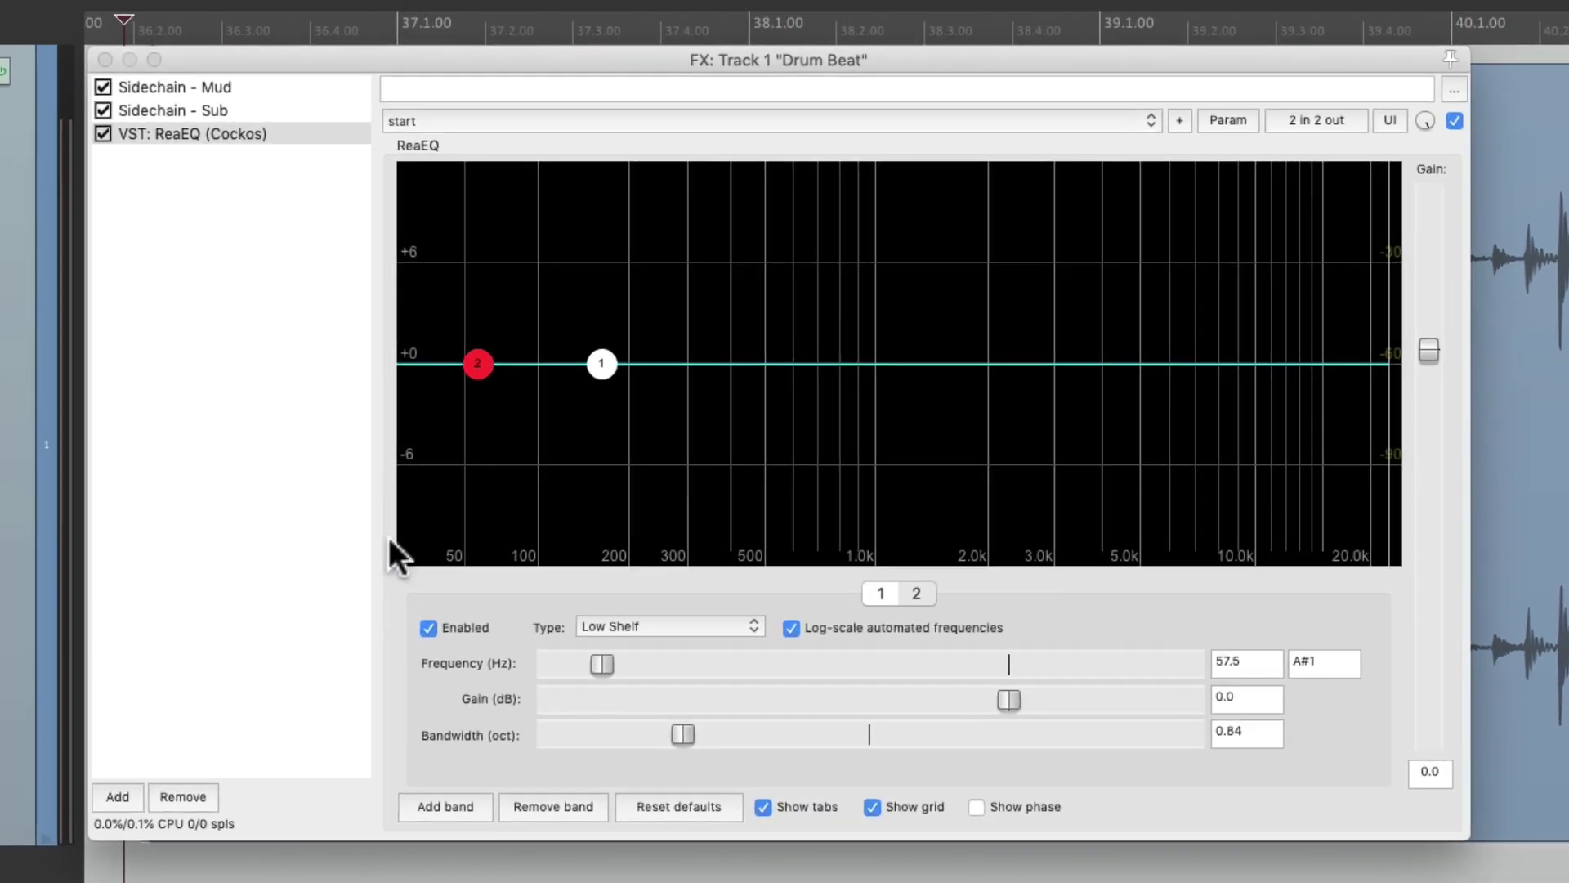
pyautogui.click(311, 133)
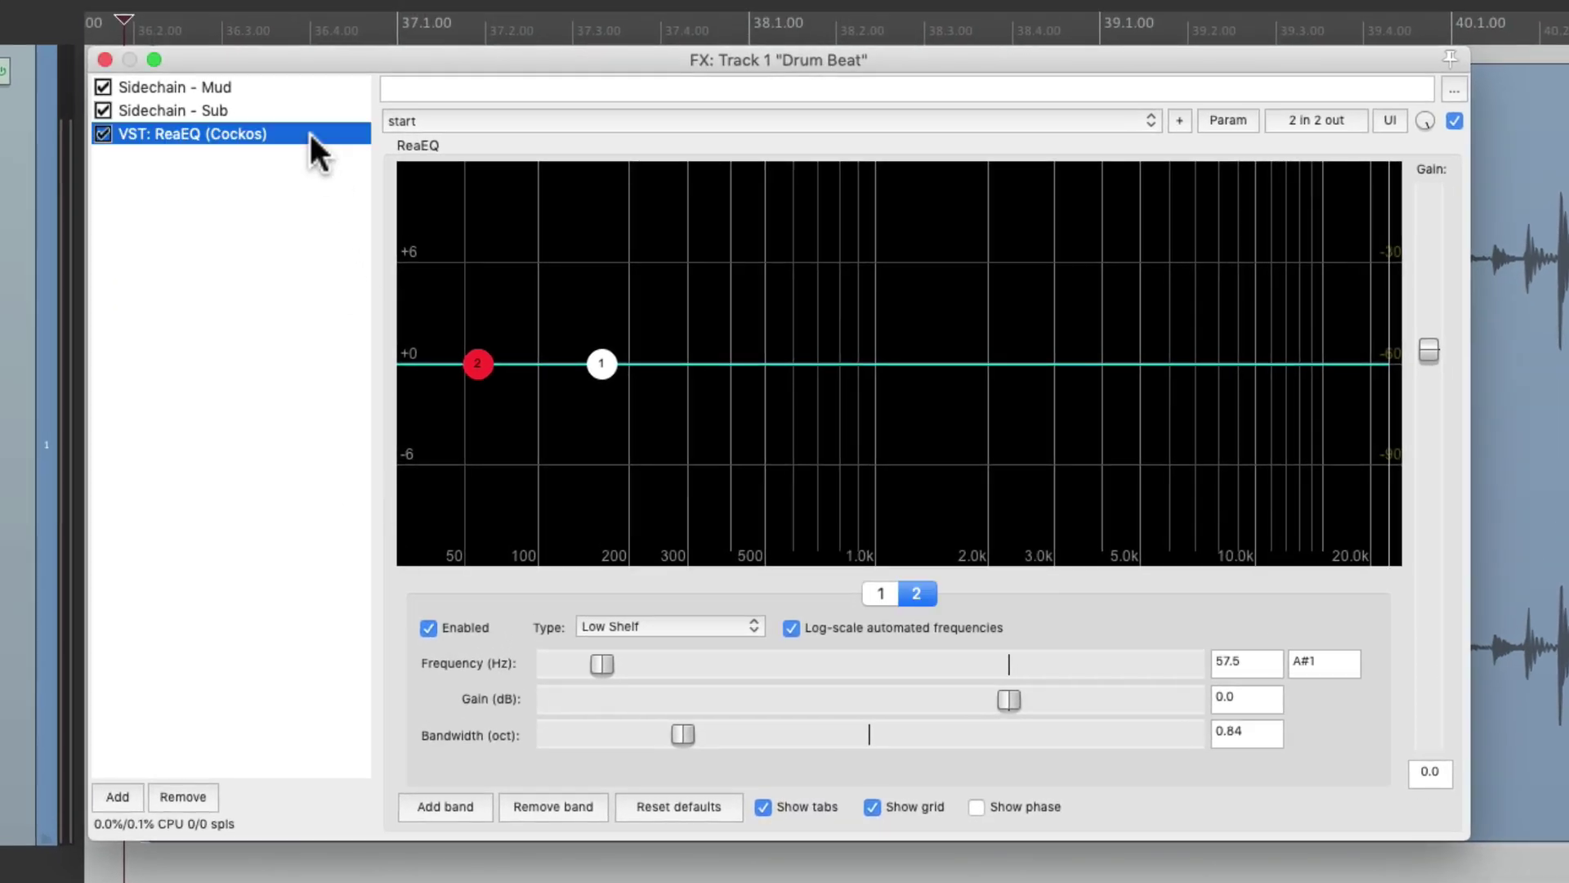
pyautogui.click(461, 808)
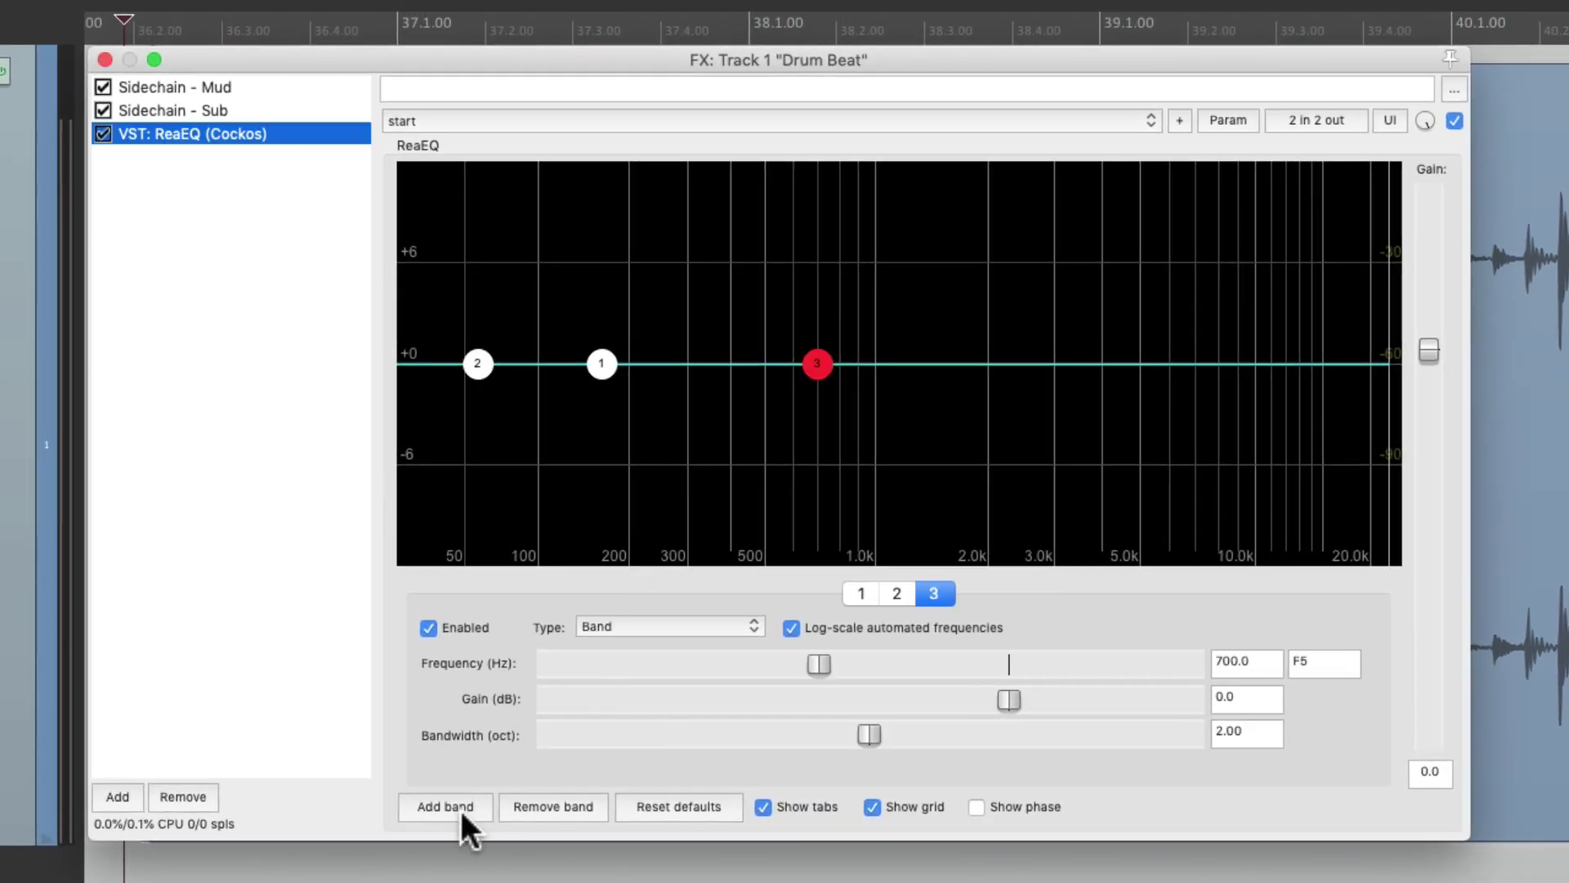
pyautogui.click(723, 626)
pyautogui.click(713, 607)
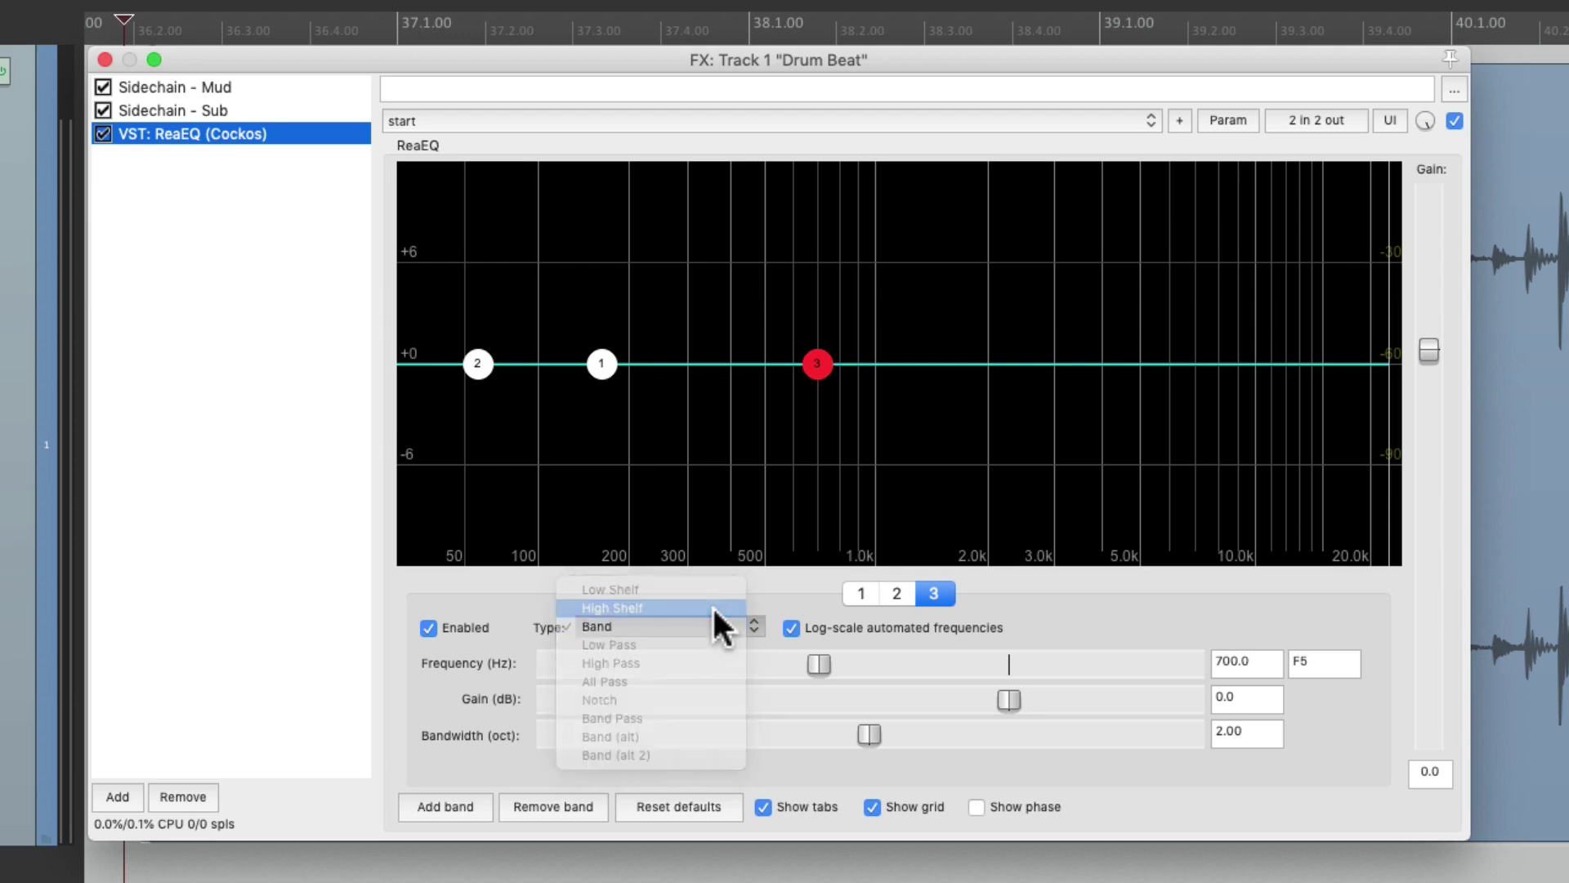
# - While playing, place the band 3 high shelf at 5437 Hz with a -2.5 dB cut
pyautogui.moveTo(825, 365); pyautogui.dragTo(1069, 308)
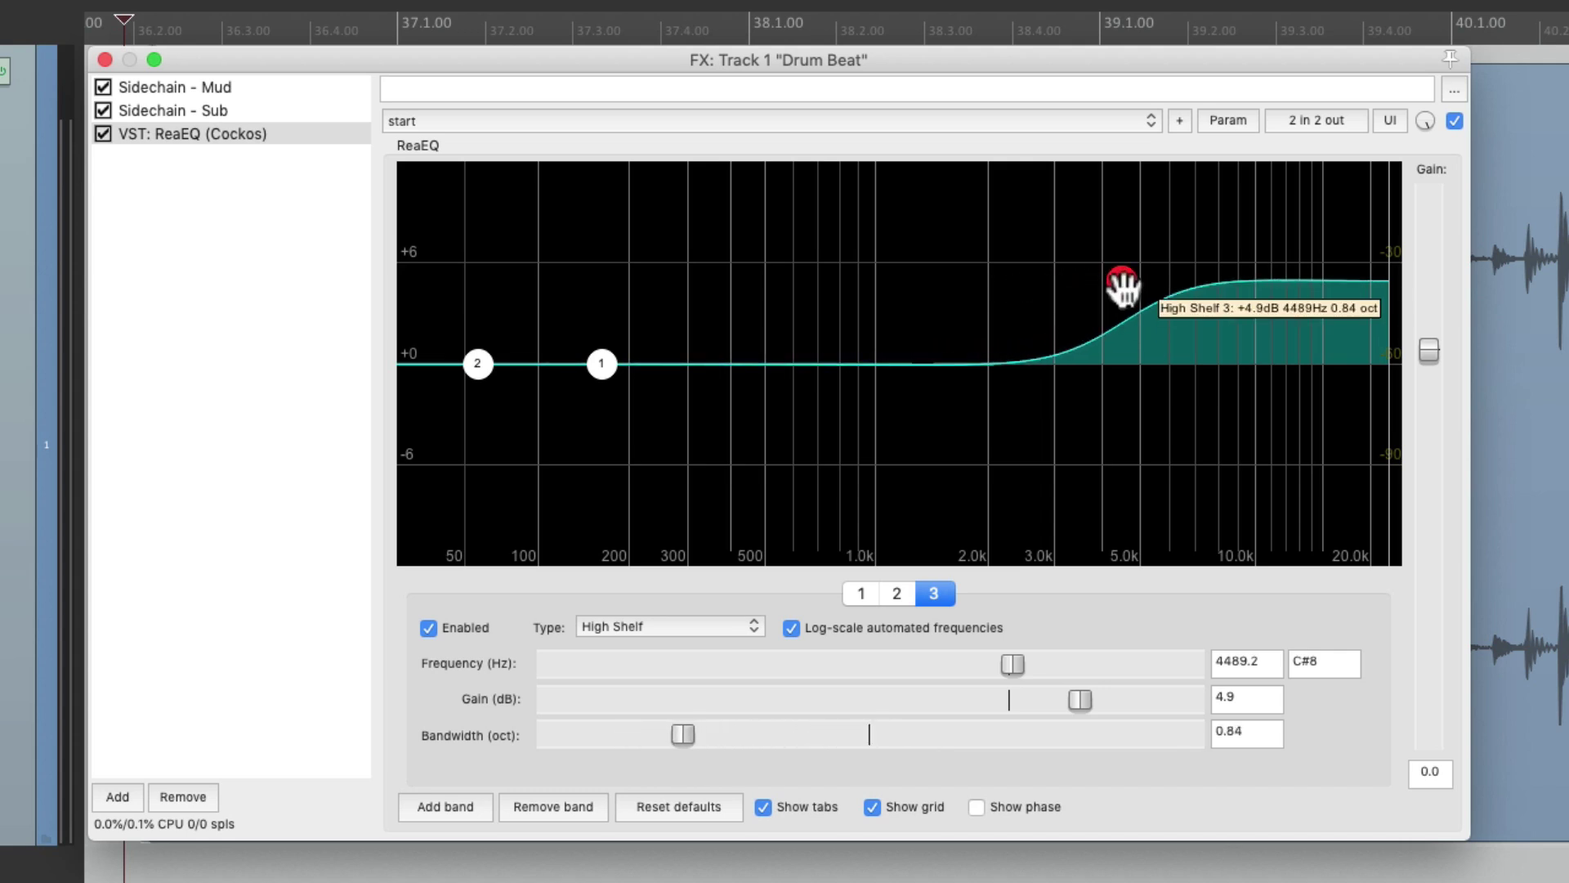
pyautogui.press('space')
pyautogui.moveTo(1120, 287); pyautogui.dragTo(1156, 413)
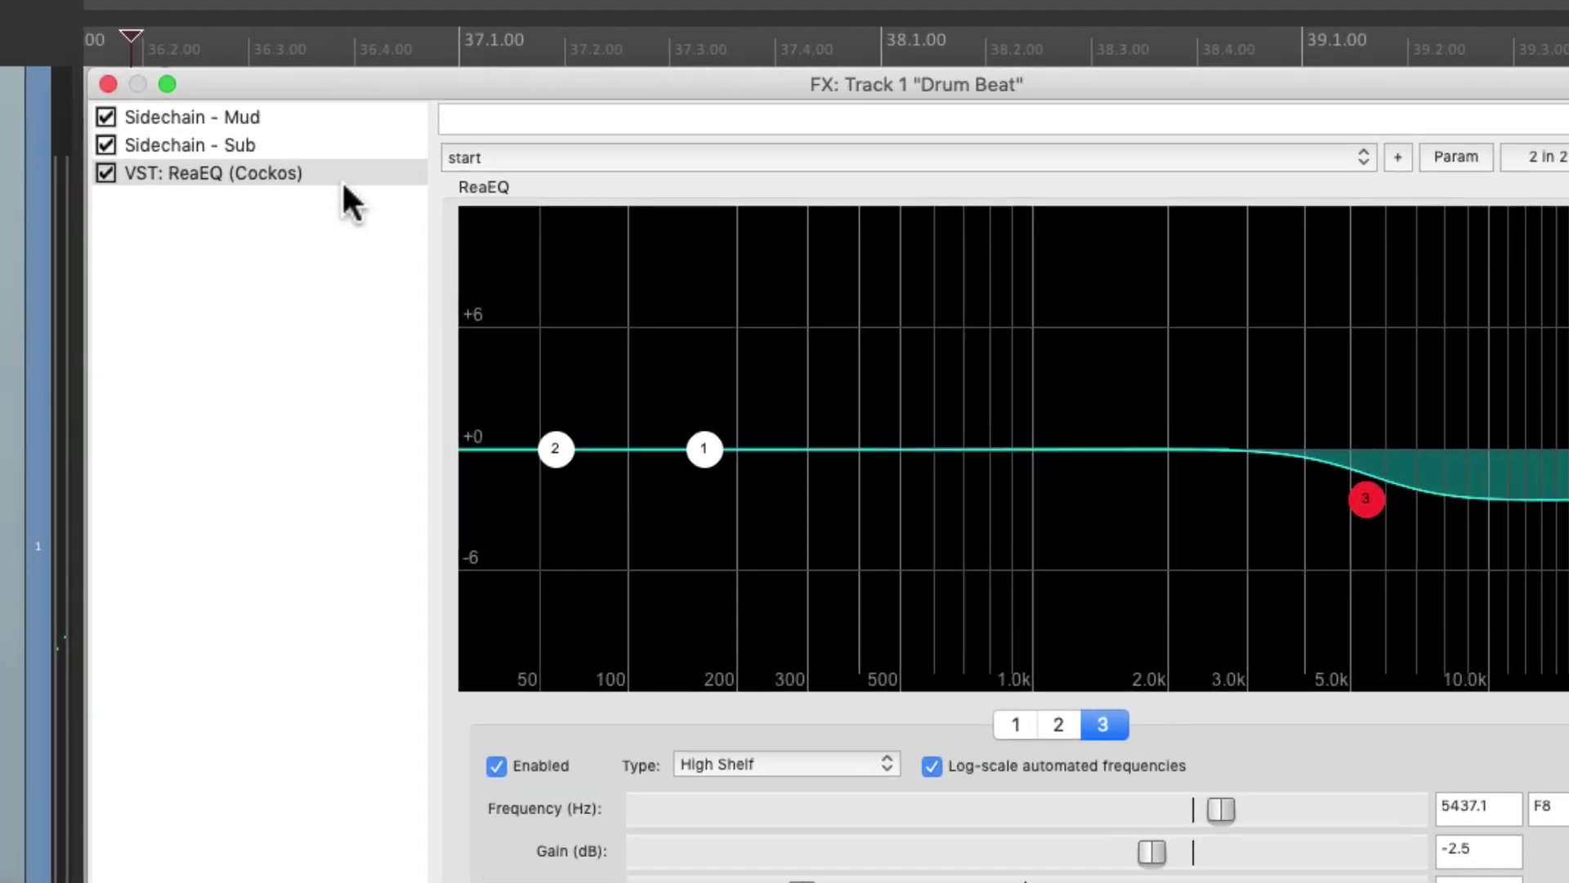
# - Duplicate ReaEQ, rename the copy 'Sidechain - Top End', and move it above the original ReaEQ
pyautogui.click(299, 139)
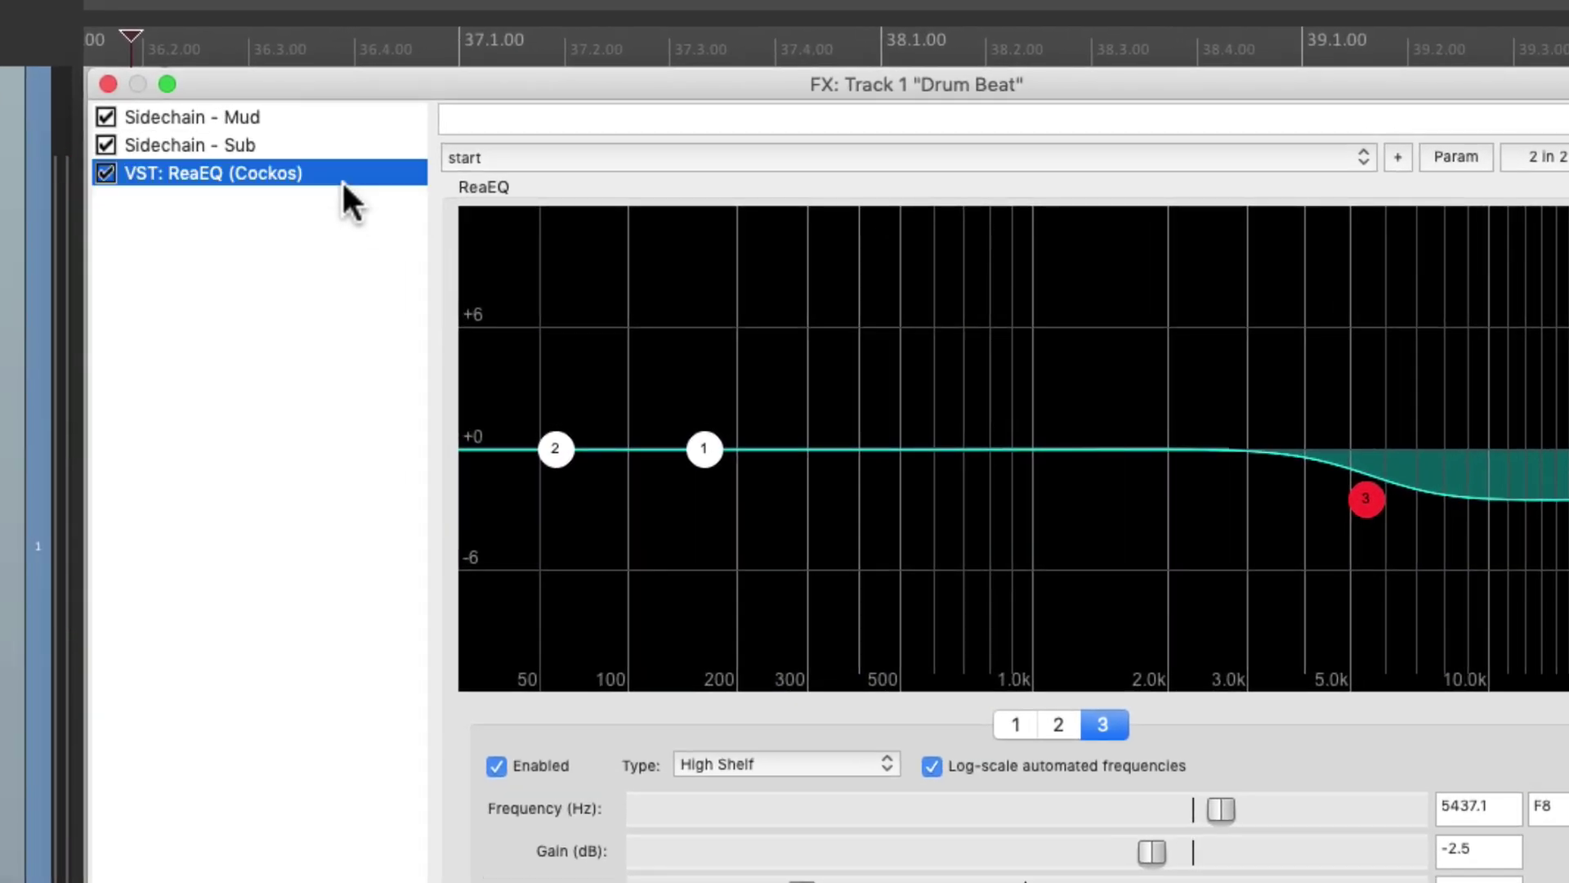
pyautogui.press('super+v')
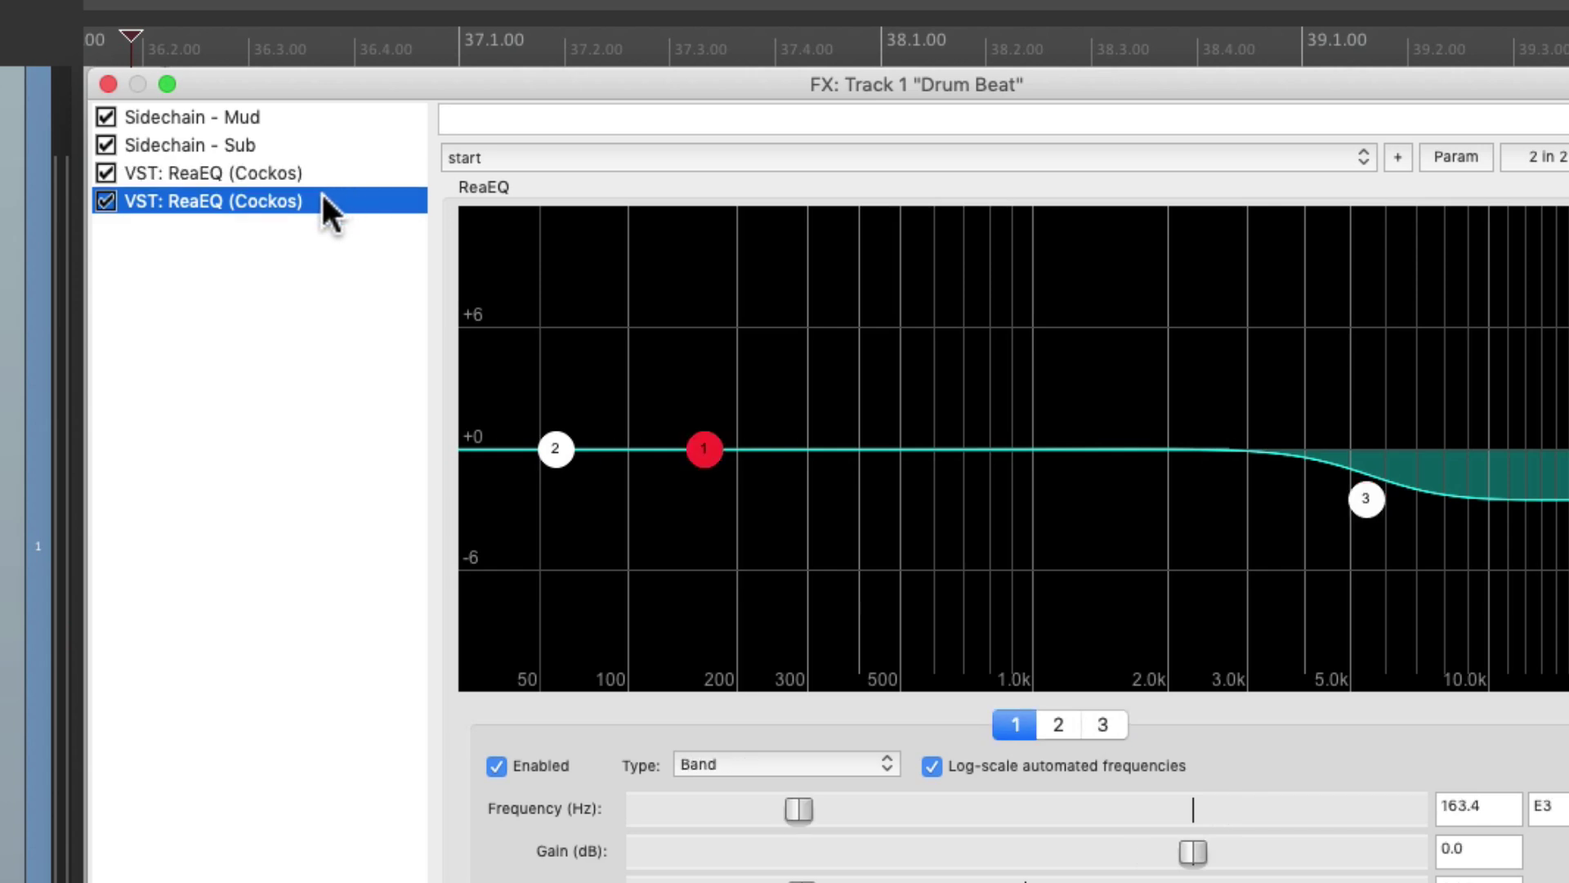
pyautogui.rightClick(322, 198)
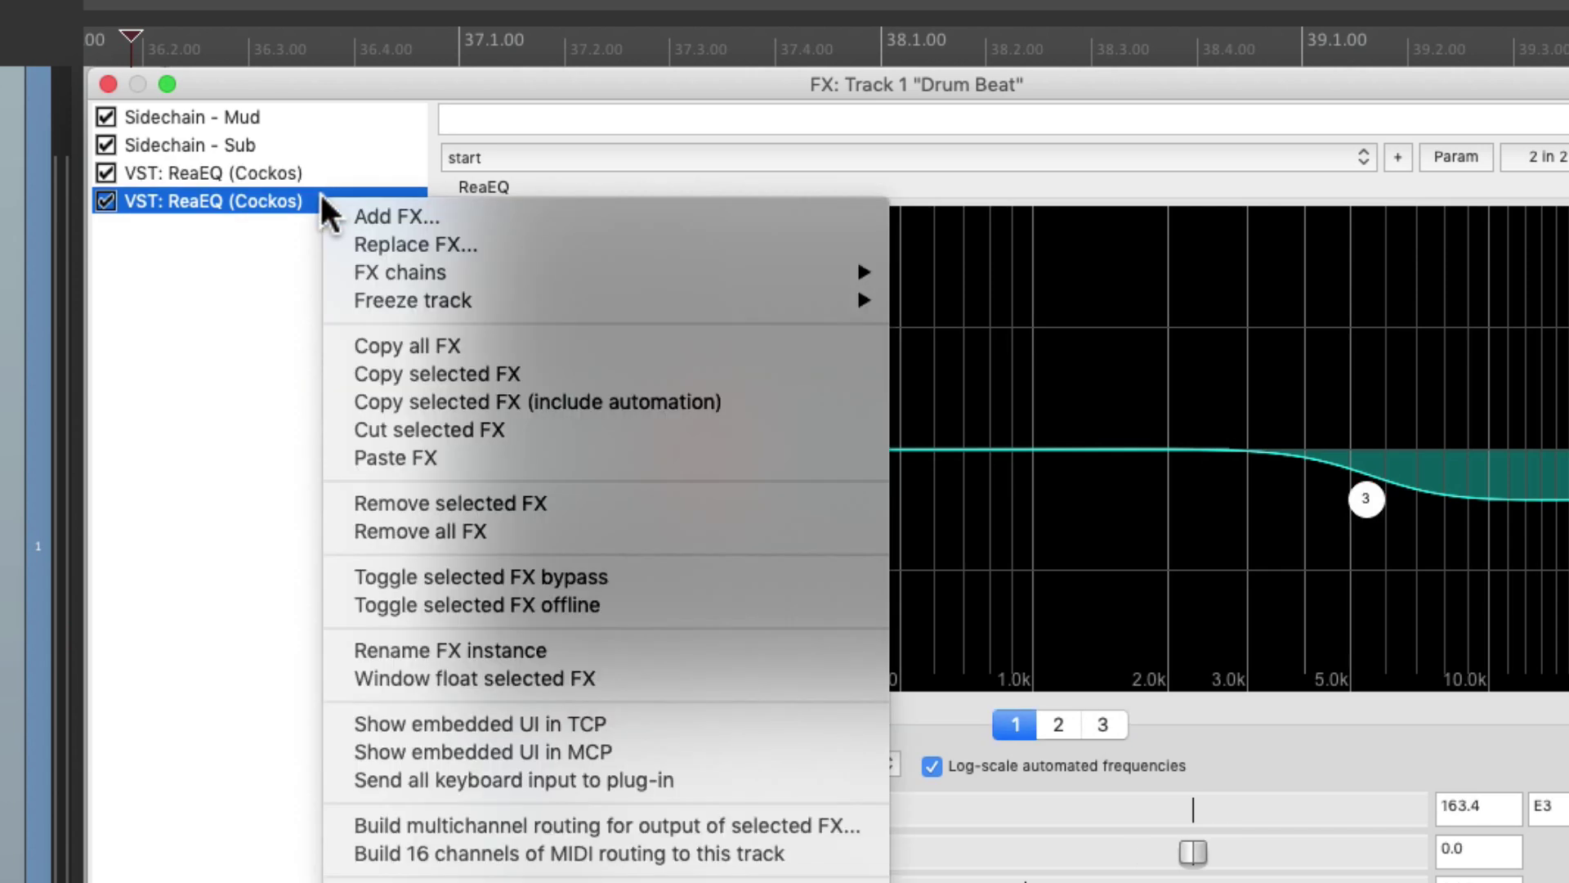
pyautogui.click(341, 650)
pyautogui.write('Sidechain - Top End')
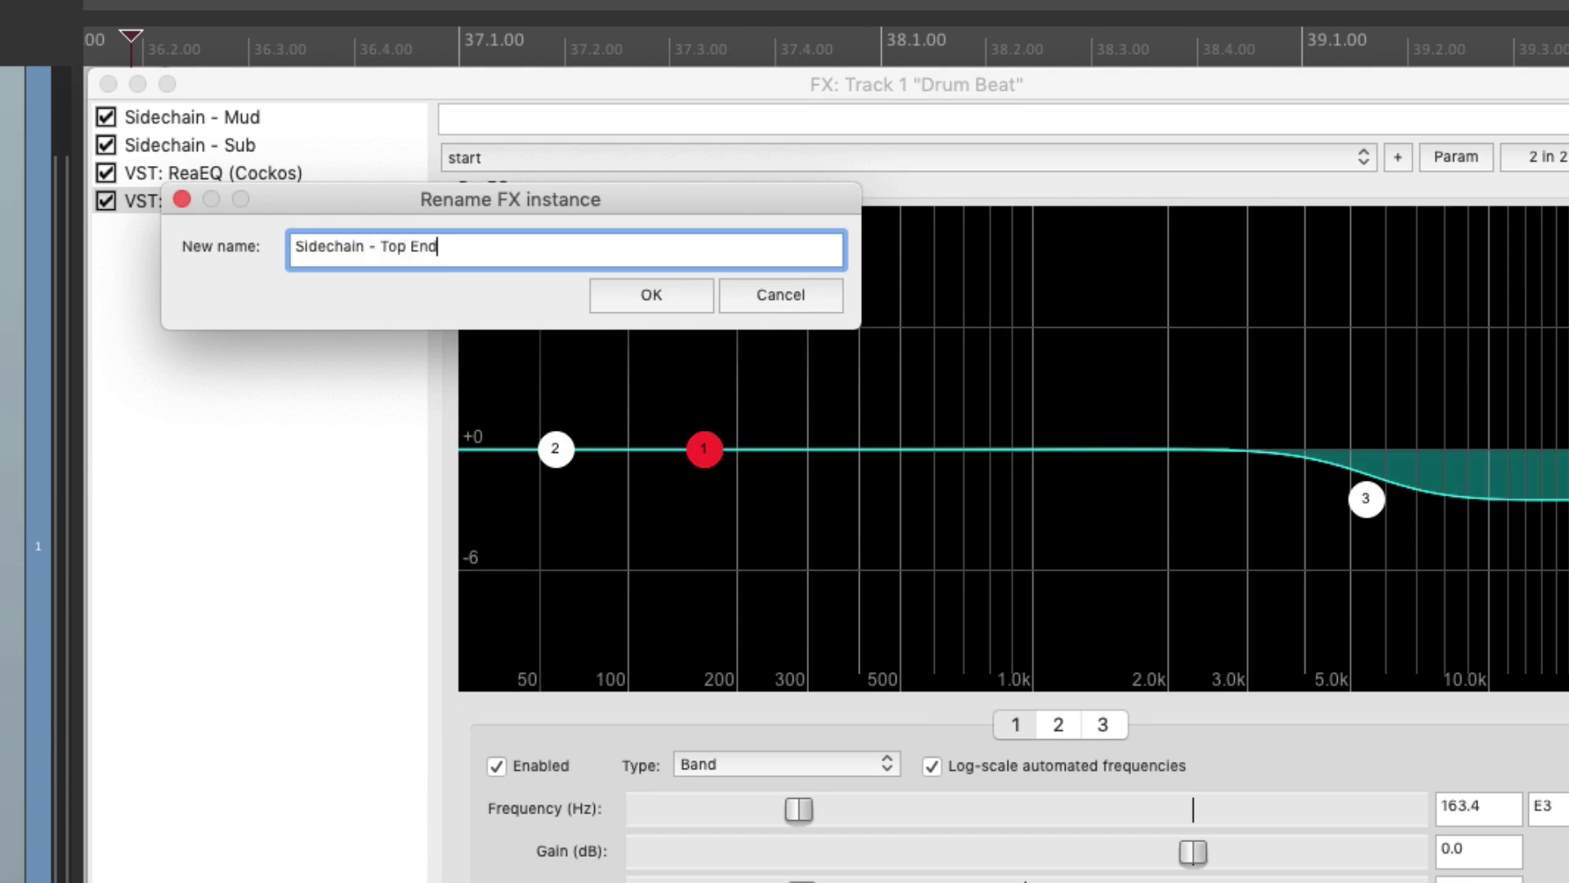
pyautogui.press('Return')
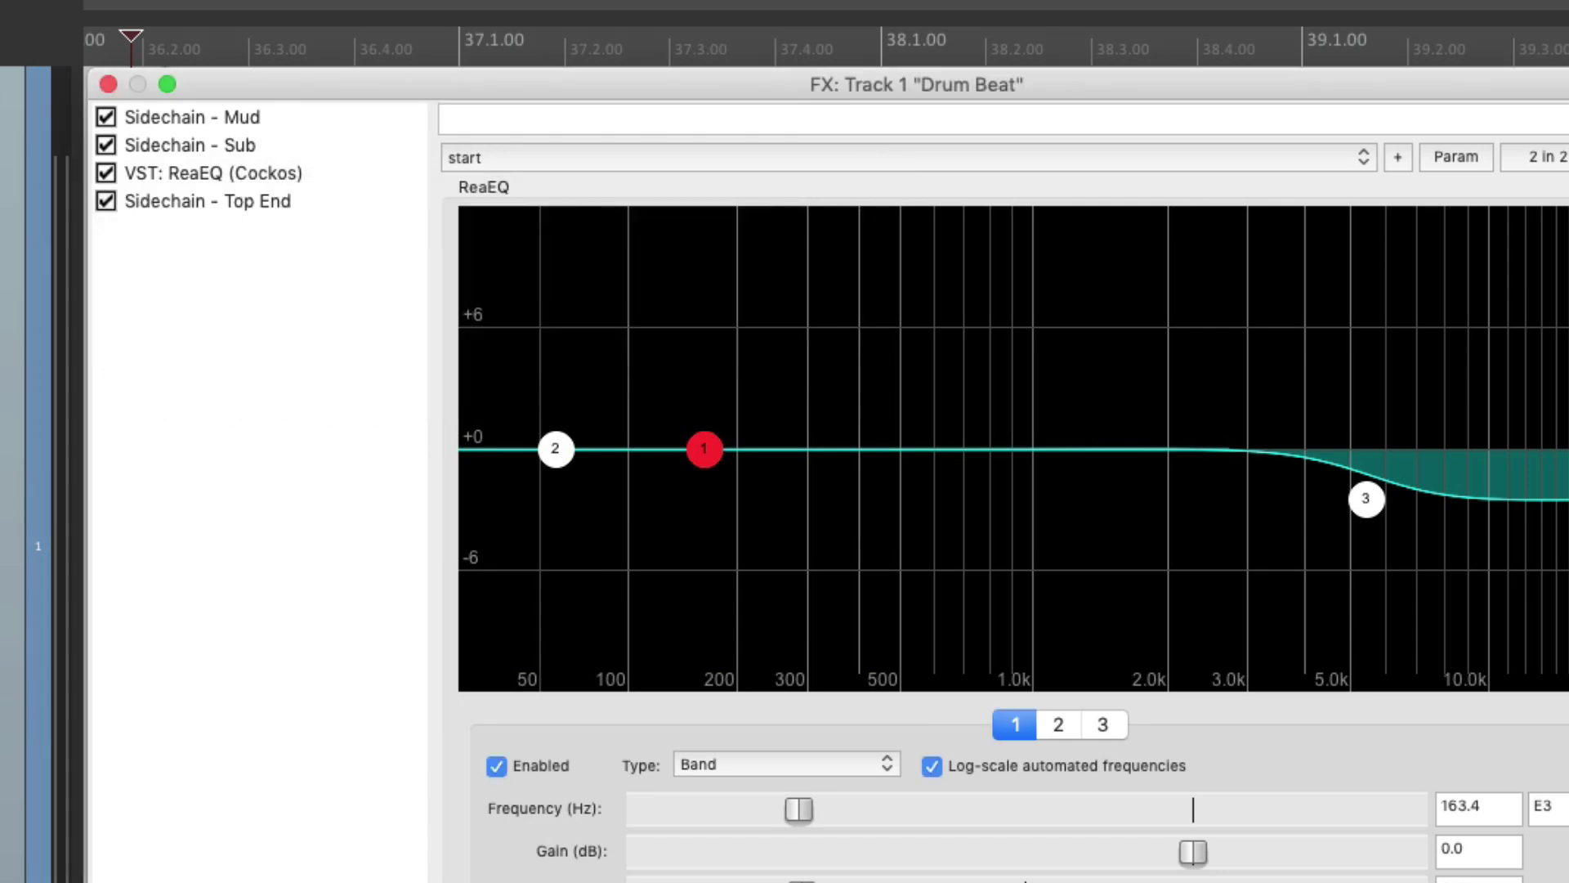
pyautogui.click(197, 203)
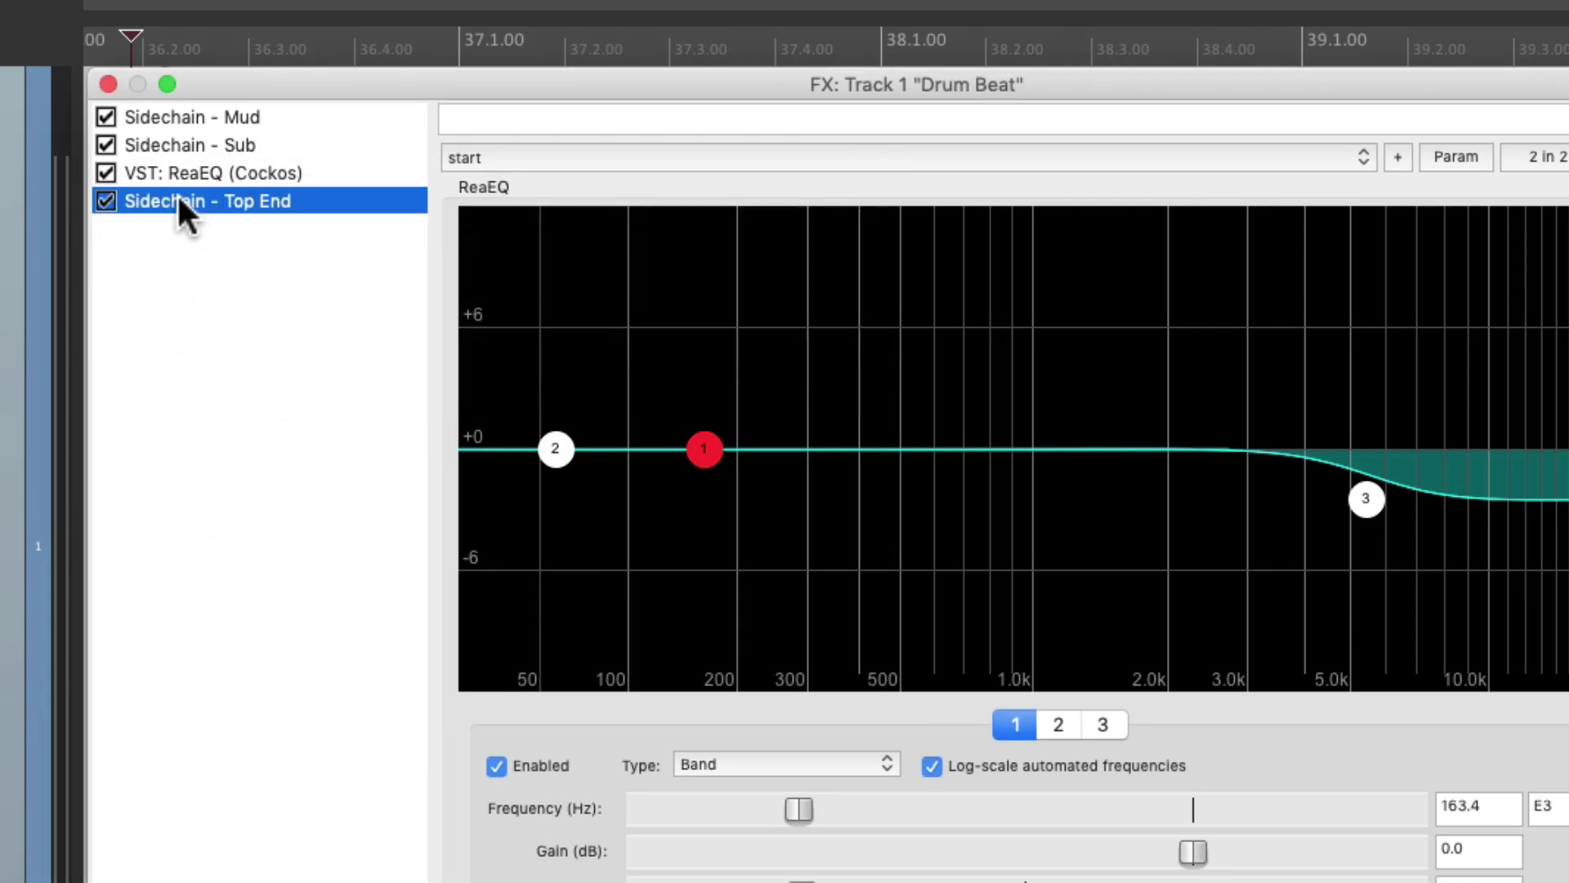
pyautogui.moveTo(176, 193); pyautogui.dragTo(178, 170)
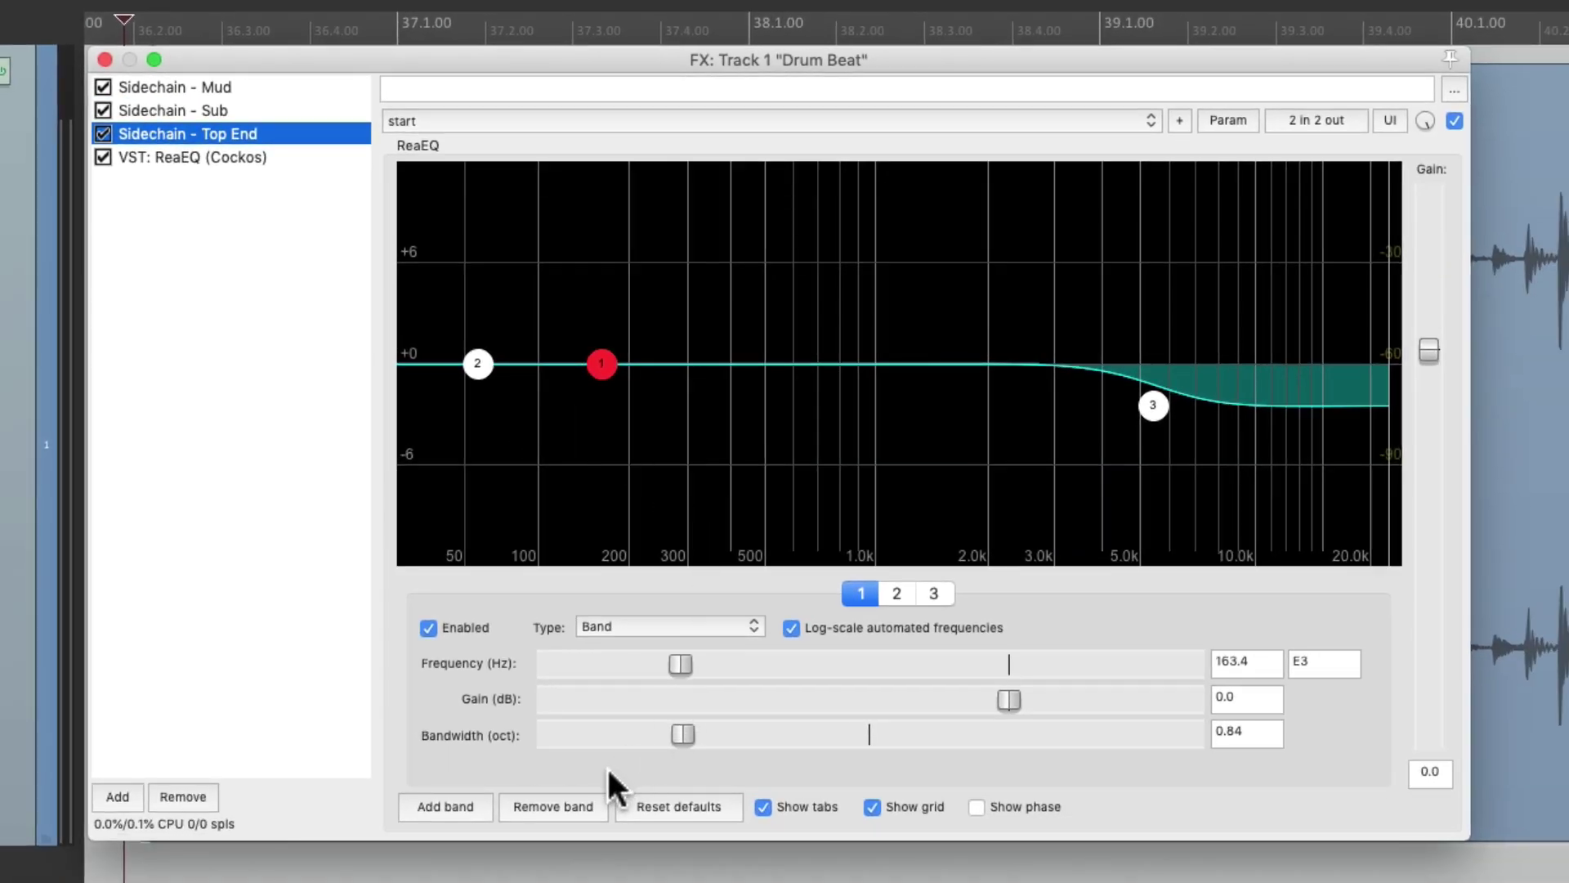
# - Delete the extra bands and flip the remaining high shelf into a boost
pyautogui.click(567, 801)
pyautogui.click(567, 801)
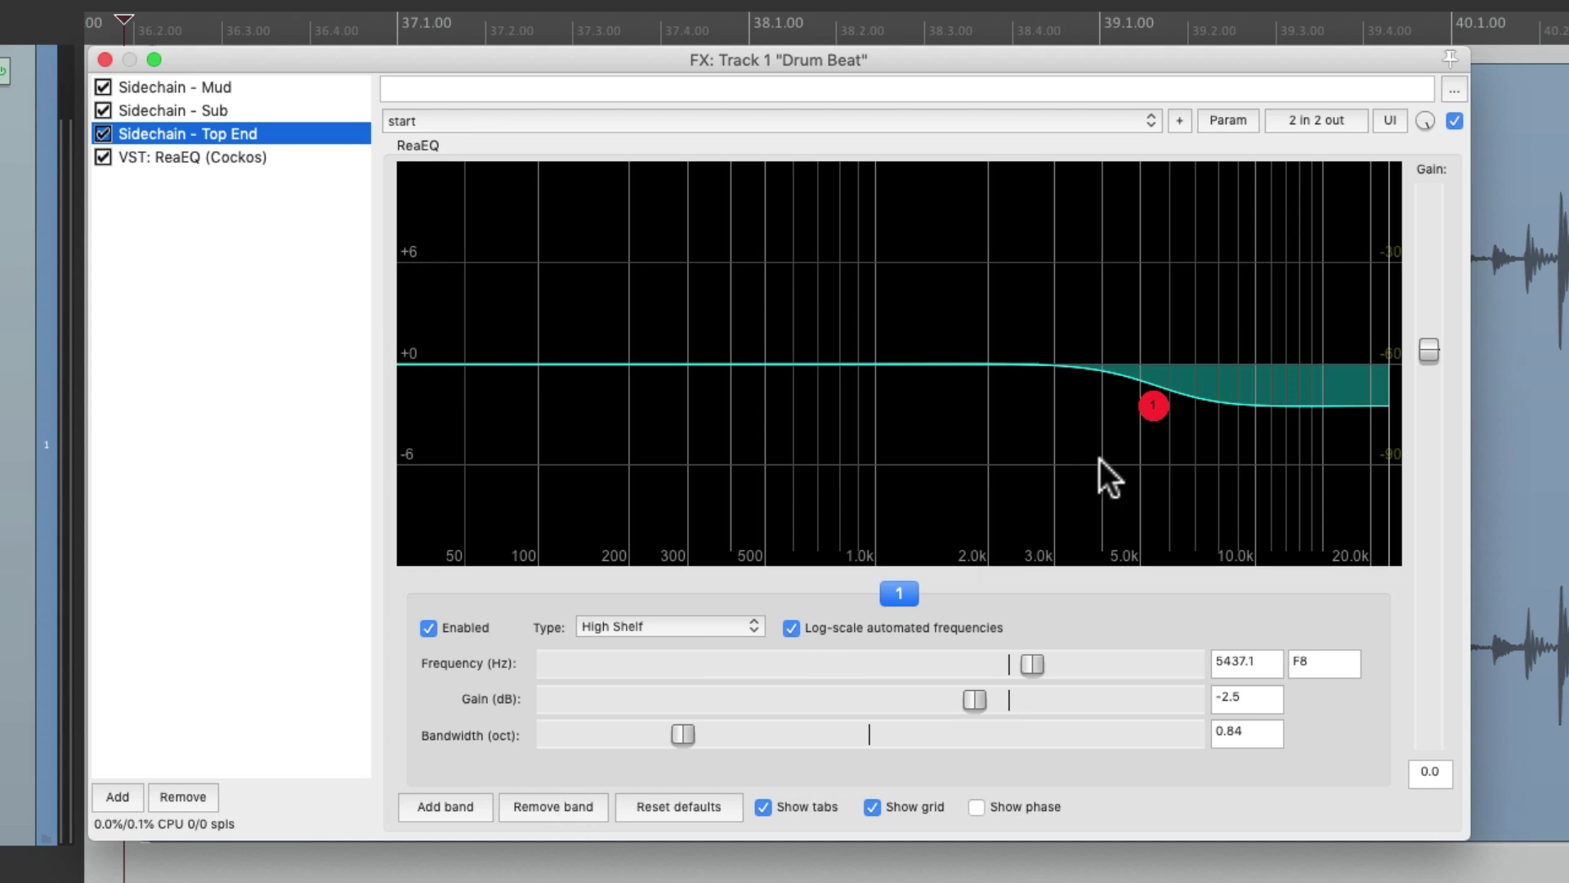
pyautogui.rightClick(1157, 403)
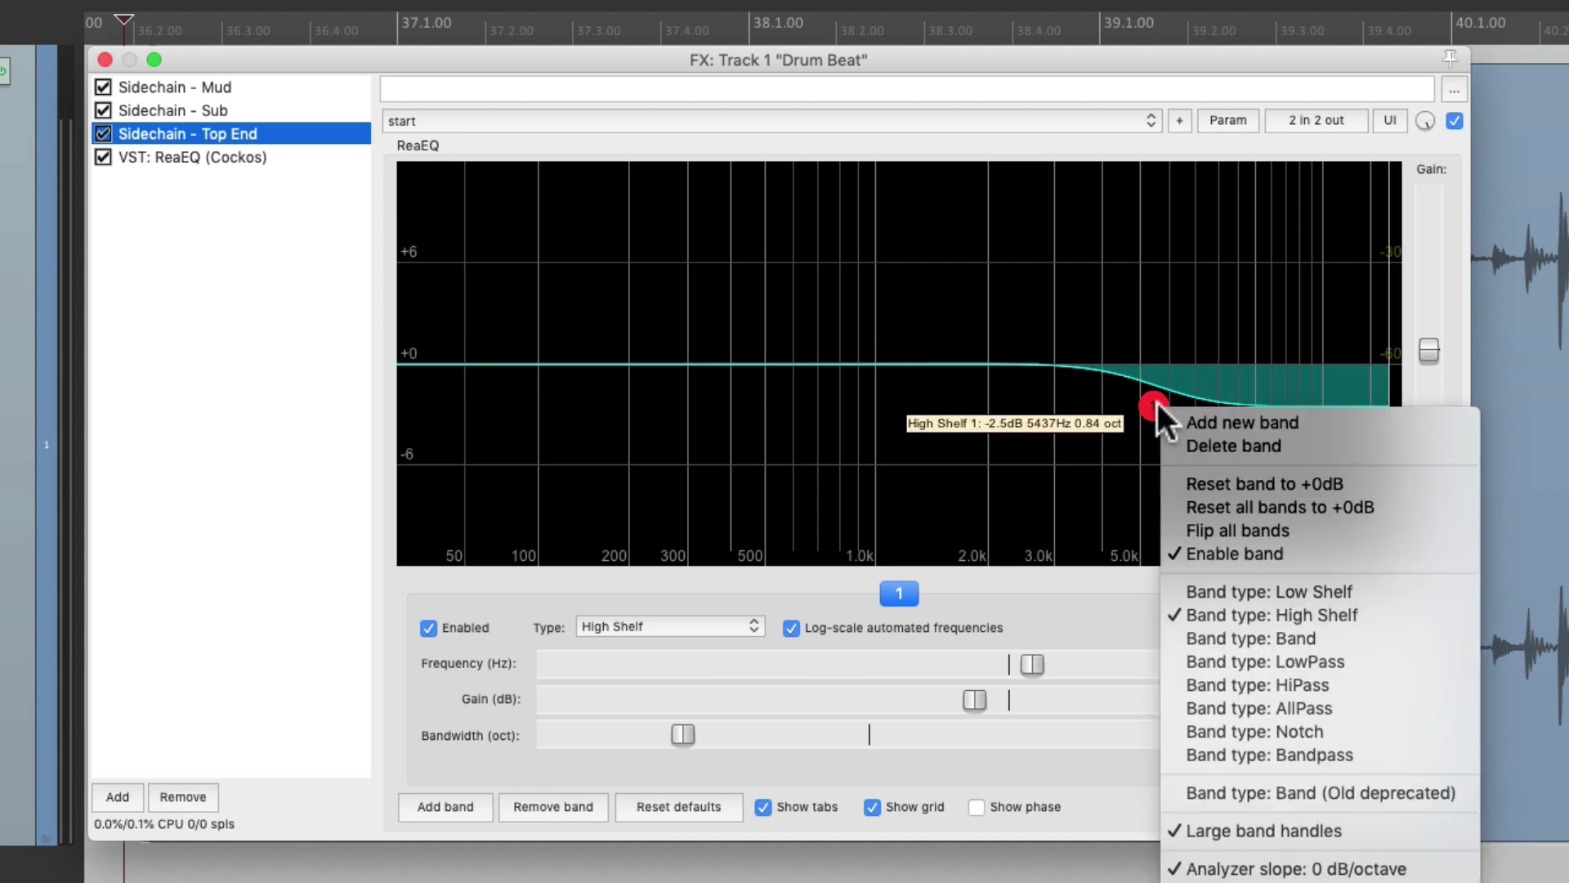
pyautogui.click(1170, 523)
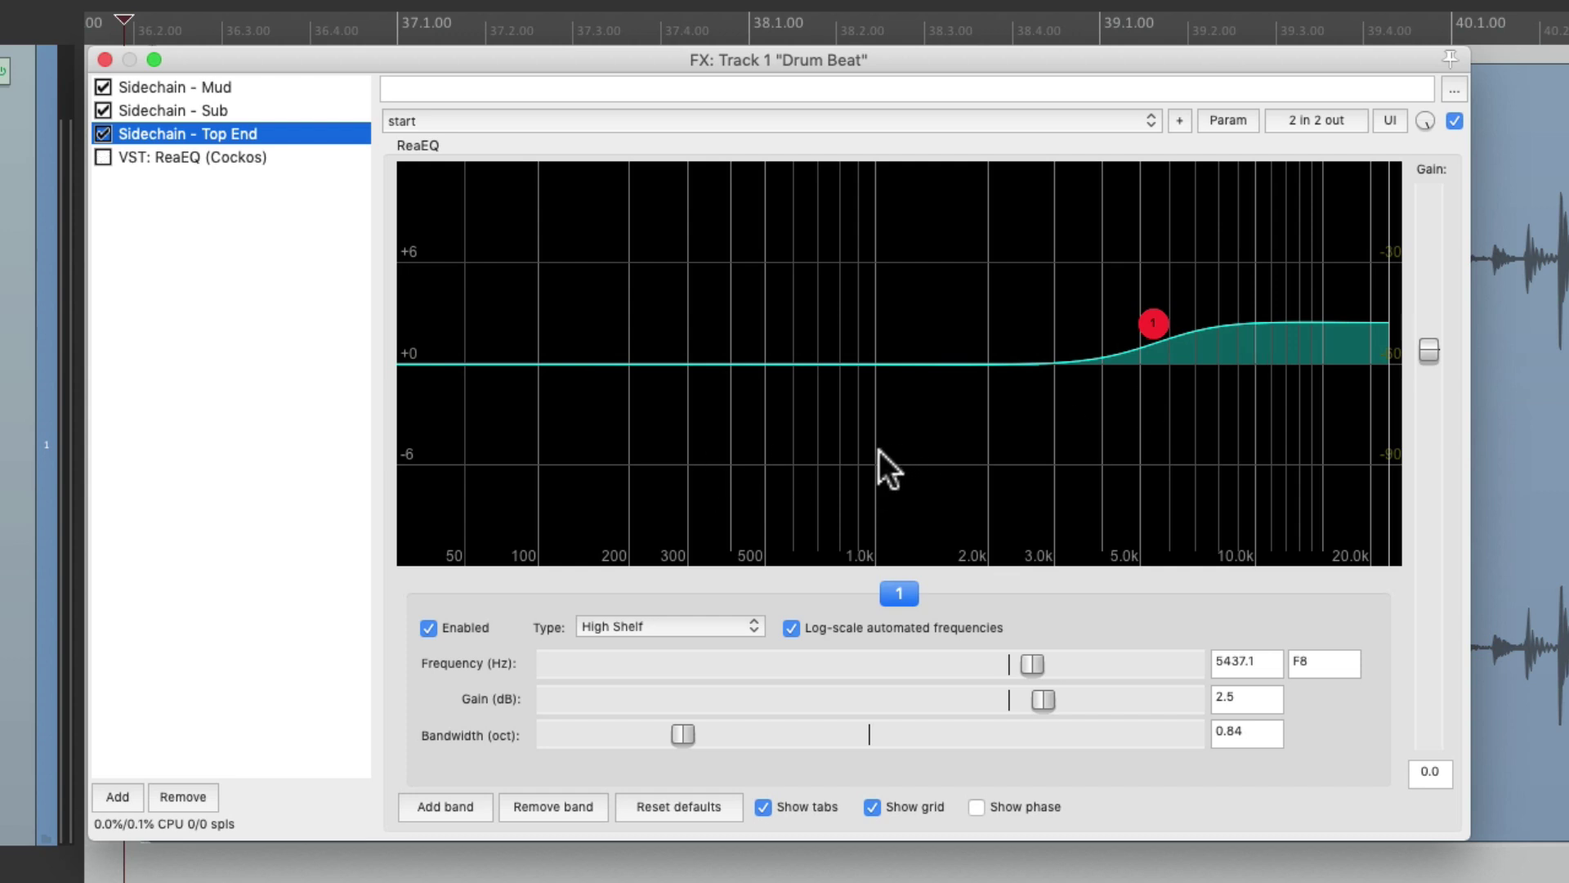
# - Add a High Pass band near 3416 Hz and set the shelf to +6.1 dB at 5477 Hz
pyautogui.click(458, 805)
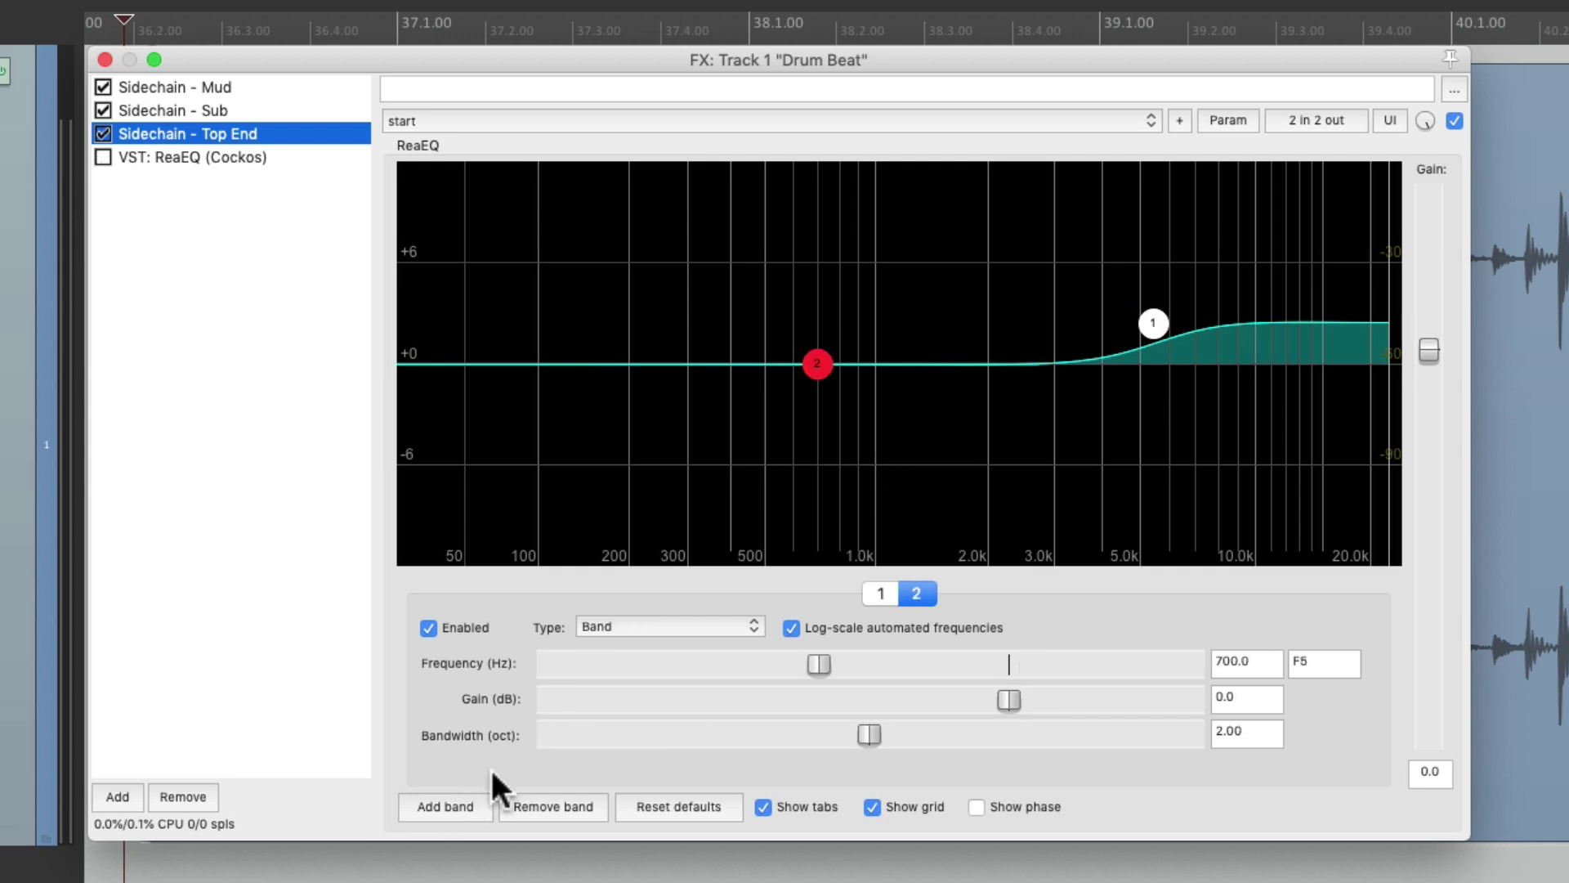
pyautogui.click(638, 634)
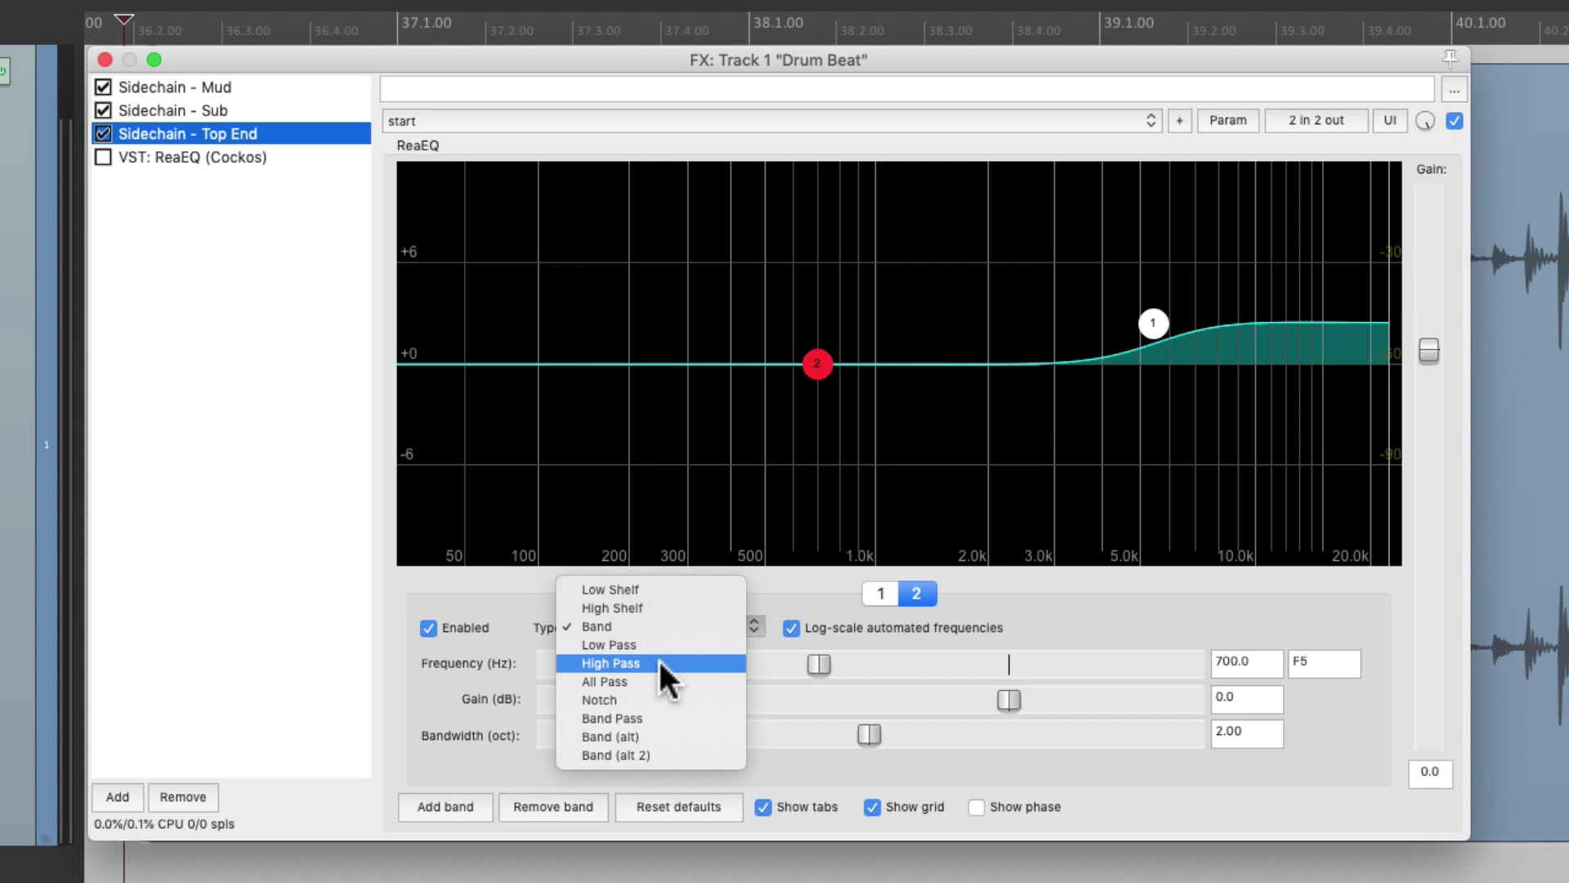
pyautogui.click(659, 664)
pyautogui.press('space')
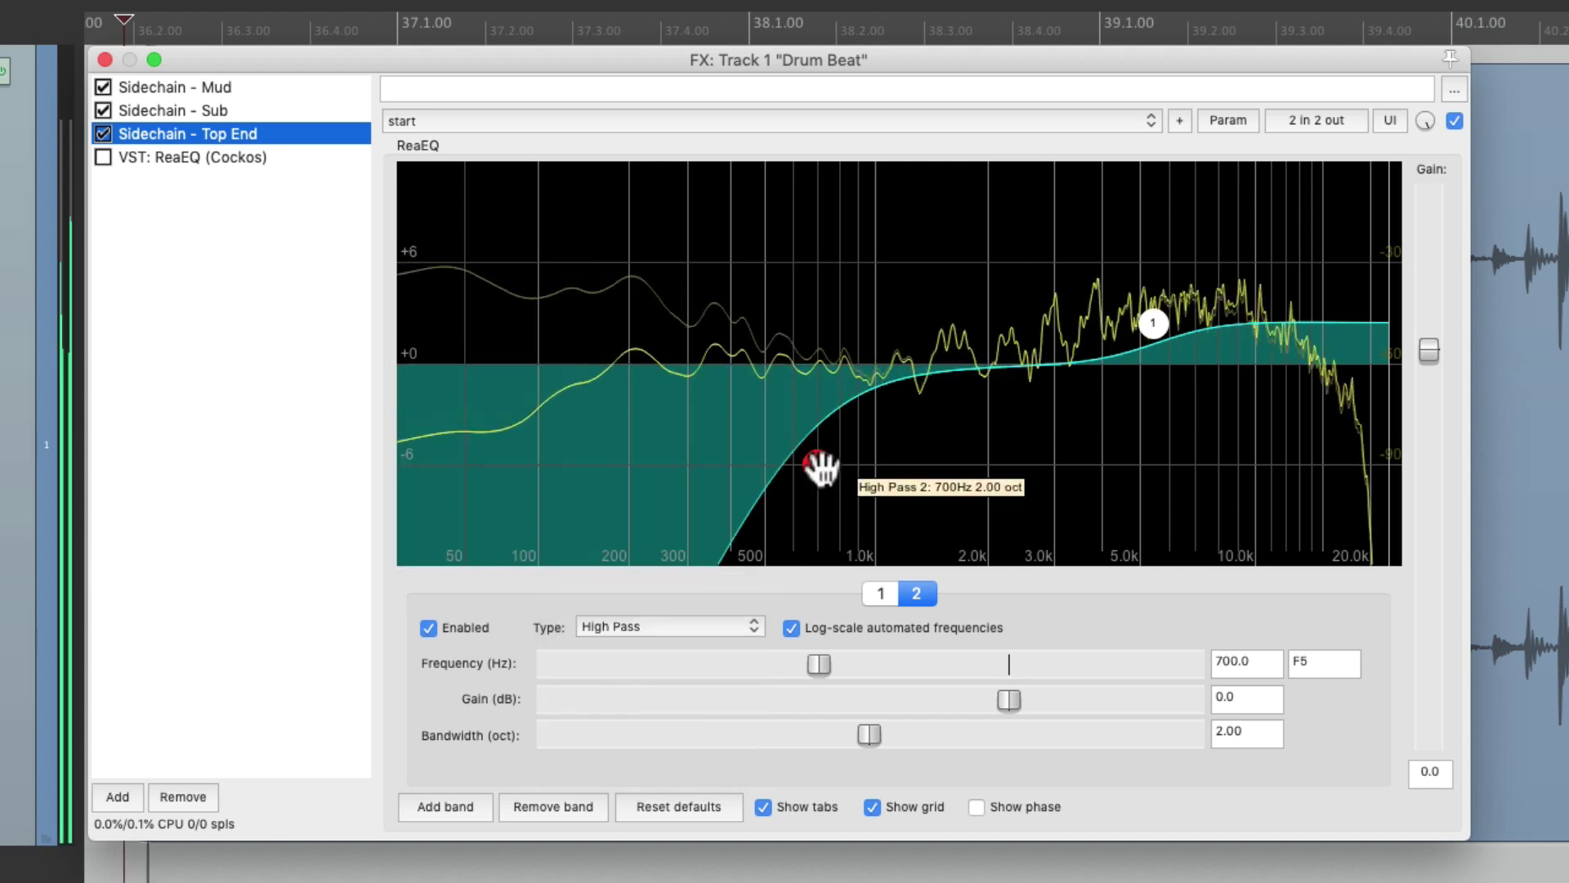
pyautogui.moveTo(818, 465); pyautogui.dragTo(1051, 456)
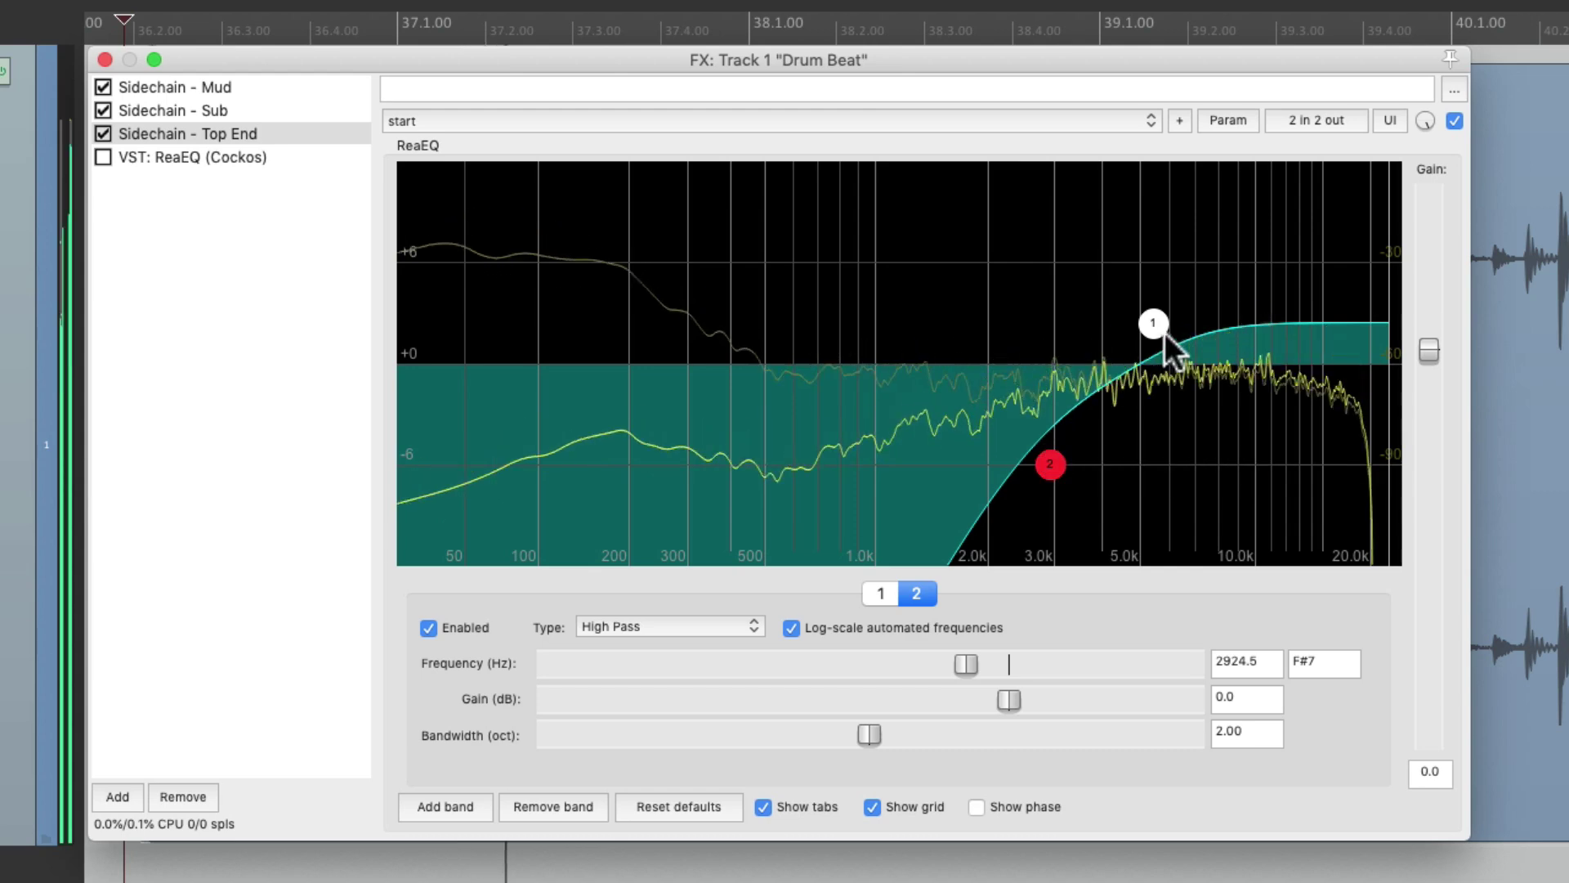
pyautogui.moveTo(1159, 326); pyautogui.dragTo(1179, 258)
pyautogui.click(1054, 466)
pyautogui.moveTo(1056, 467); pyautogui.dragTo(1076, 464)
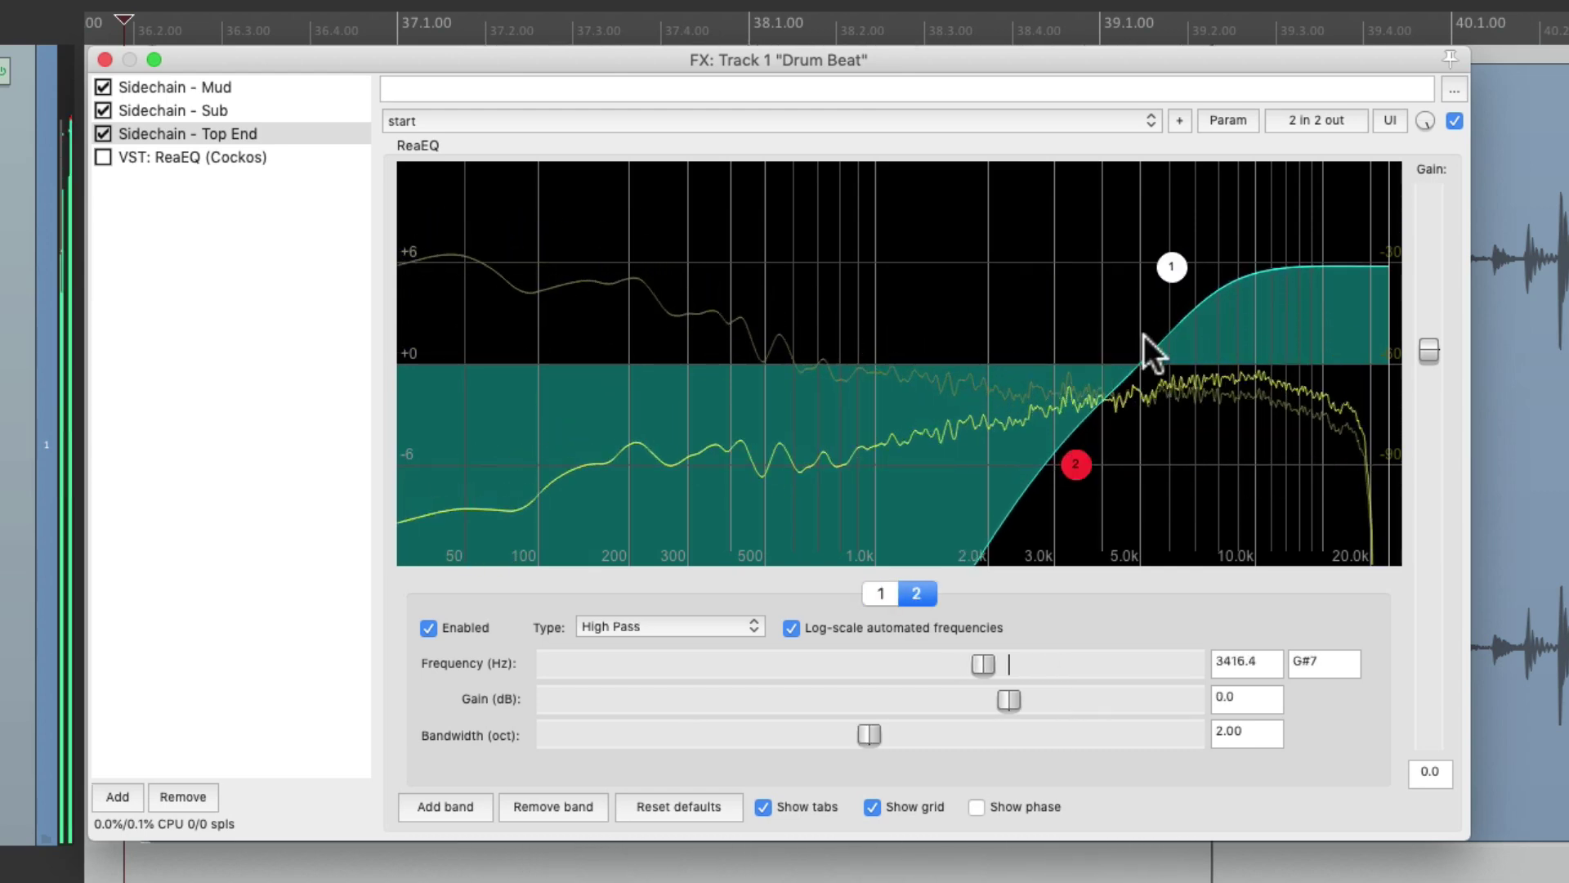
pyautogui.moveTo(1174, 269); pyautogui.dragTo(1158, 267)
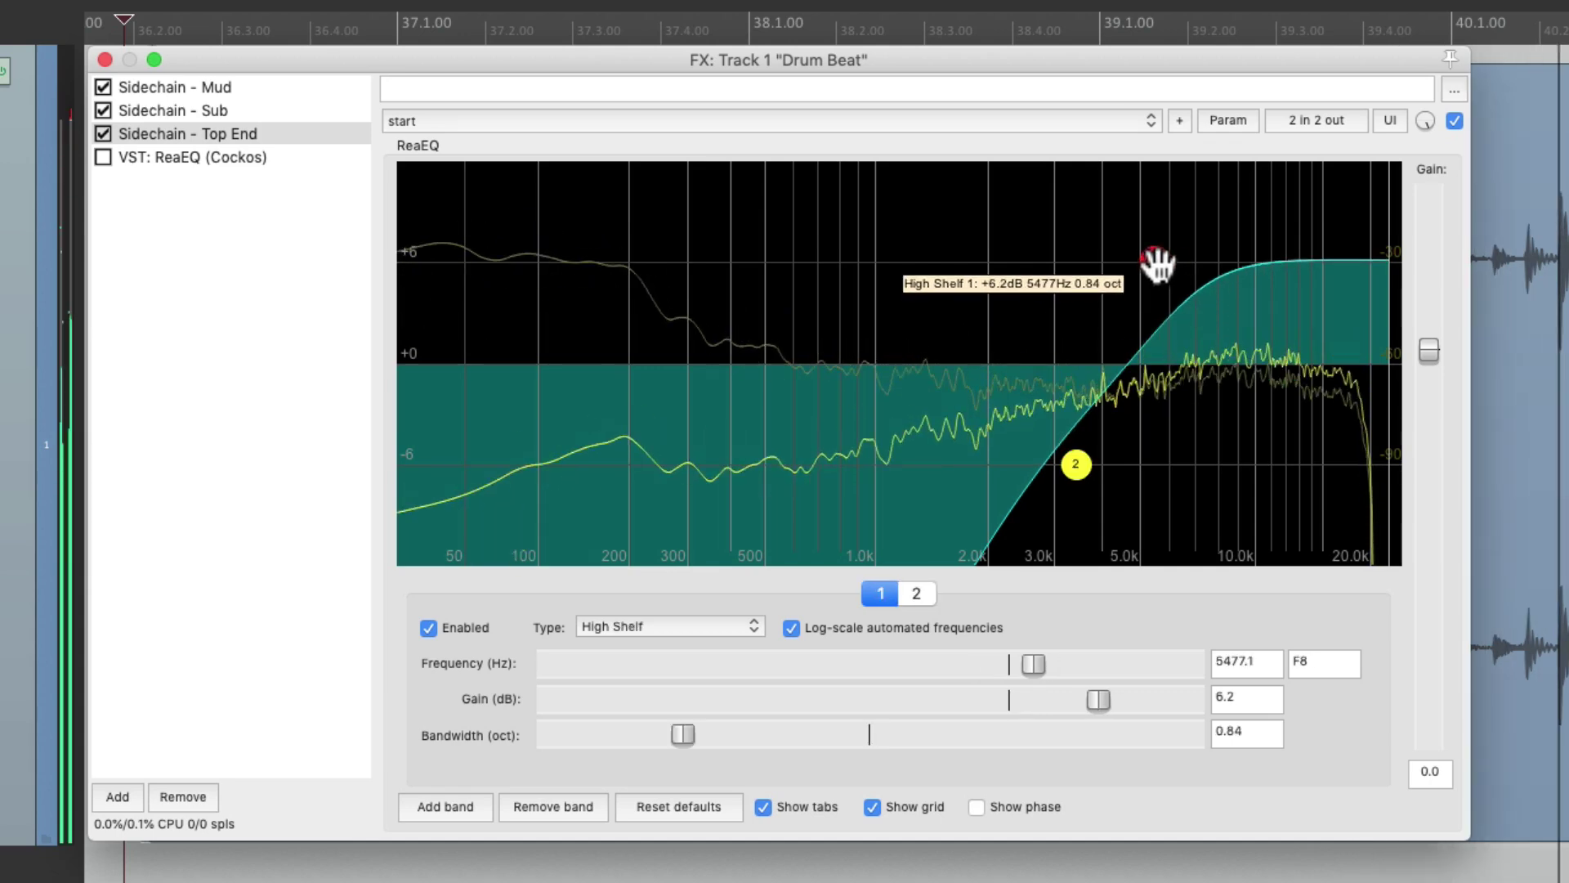
pyautogui.press('space')
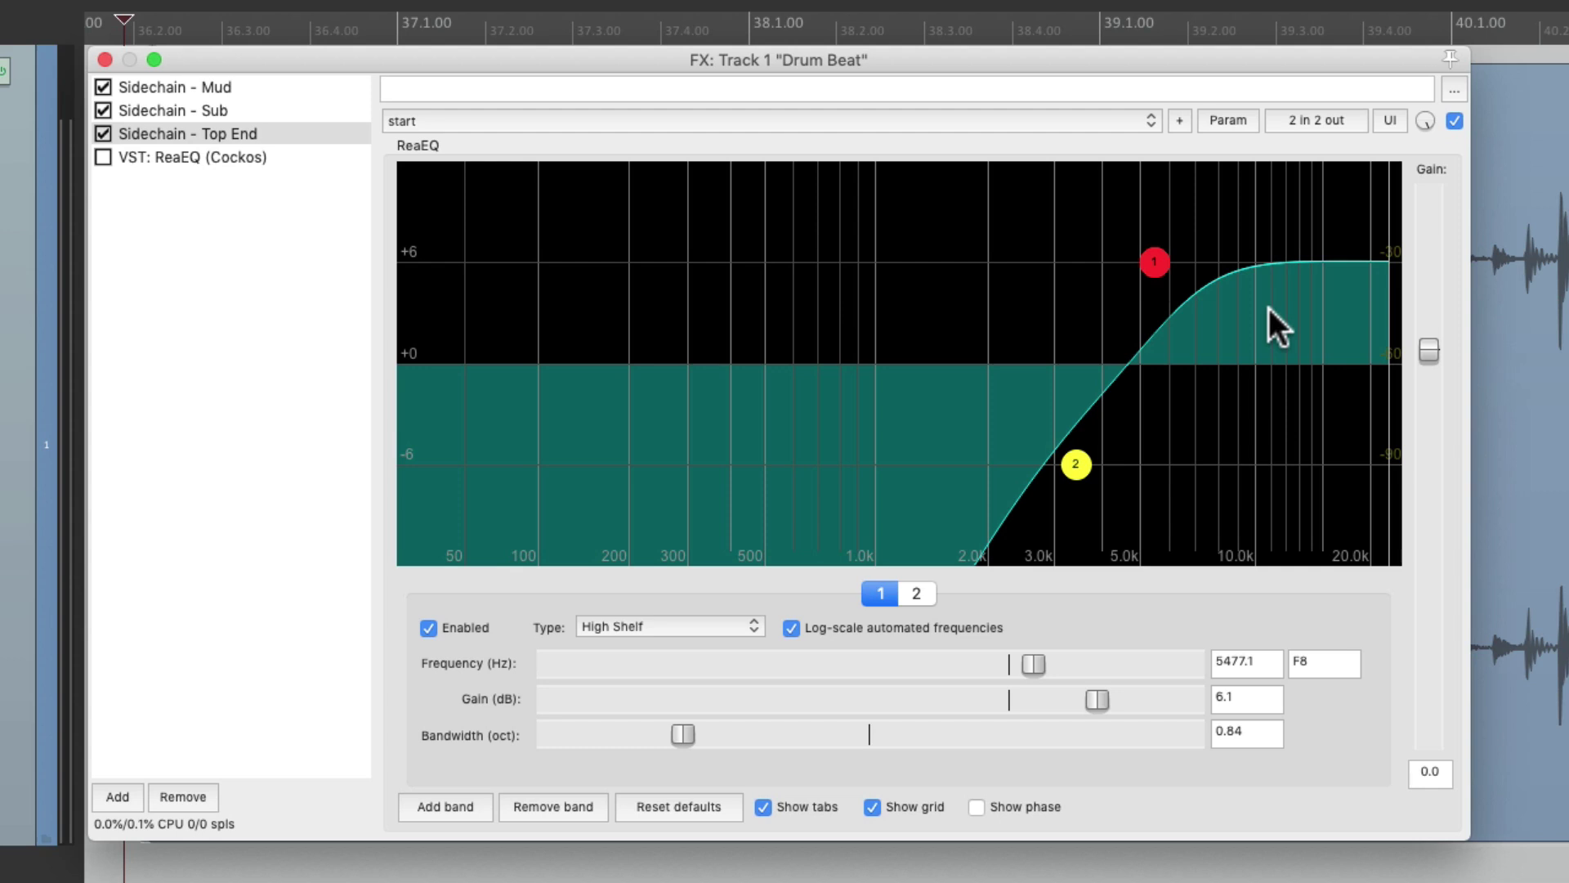
pyautogui.press('space')
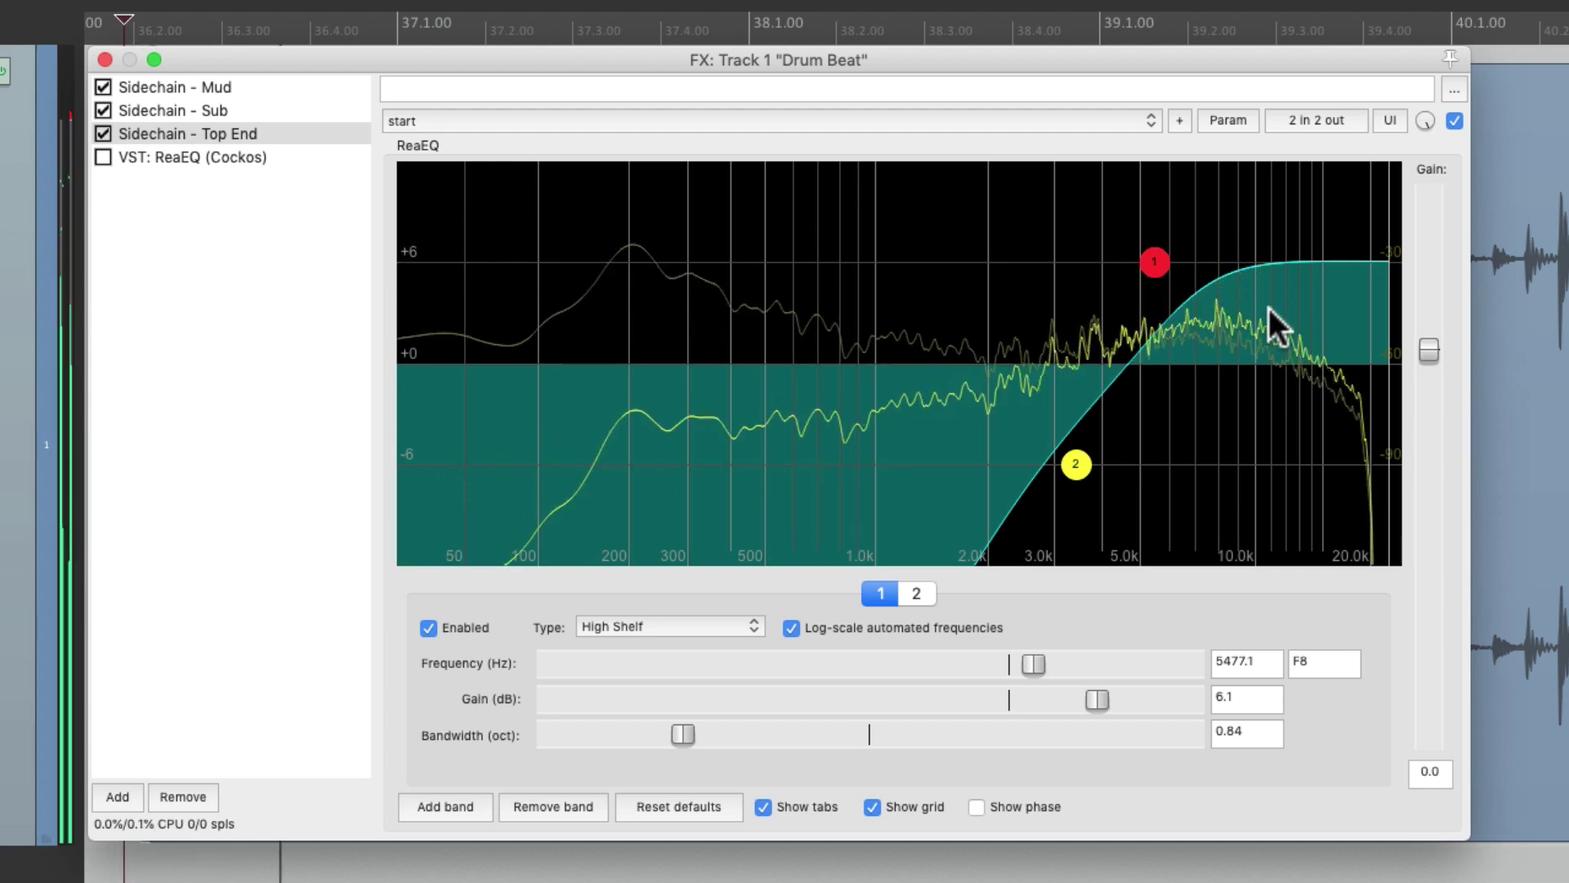
pyautogui.press('space')
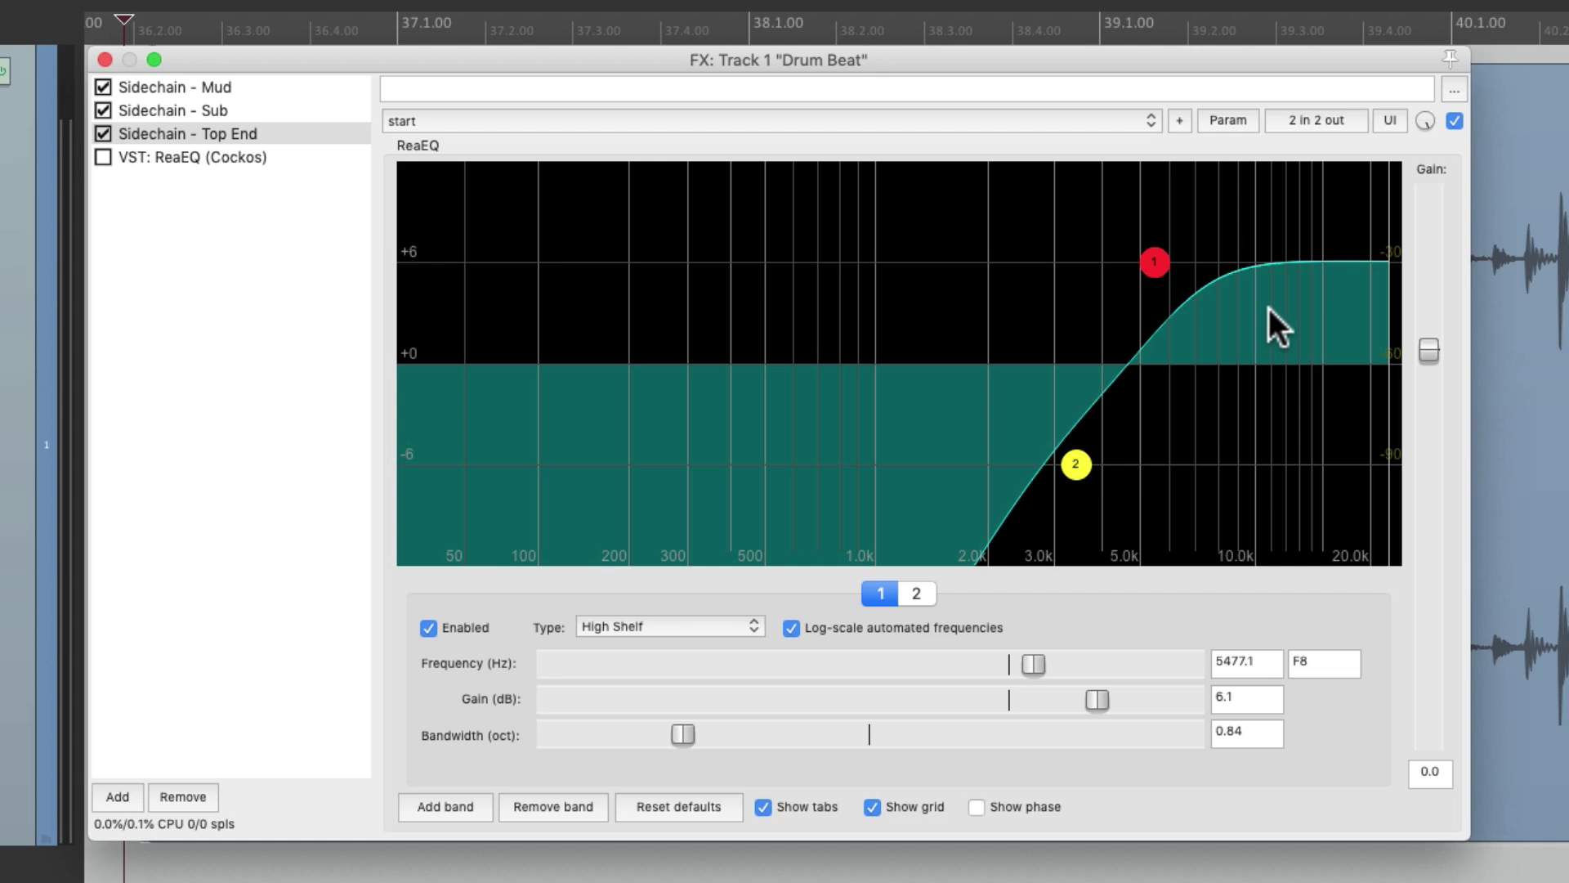
# - Expand Sidechain - Top End's routing to eight channels and send its output to channels 7/8
pyautogui.click(1290, 122)
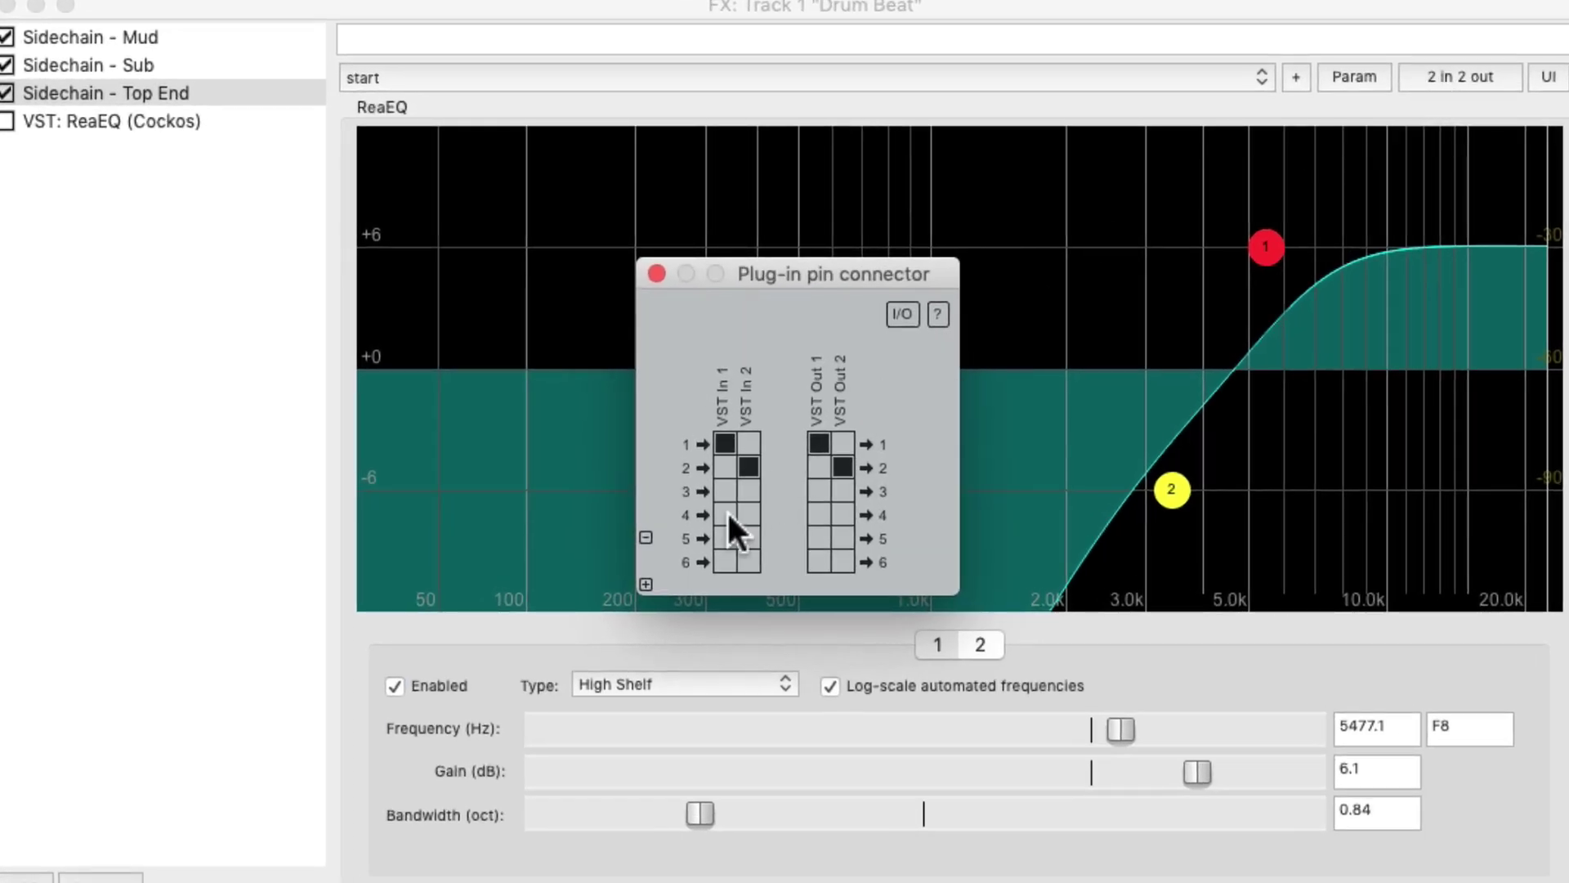
pyautogui.click(646, 583)
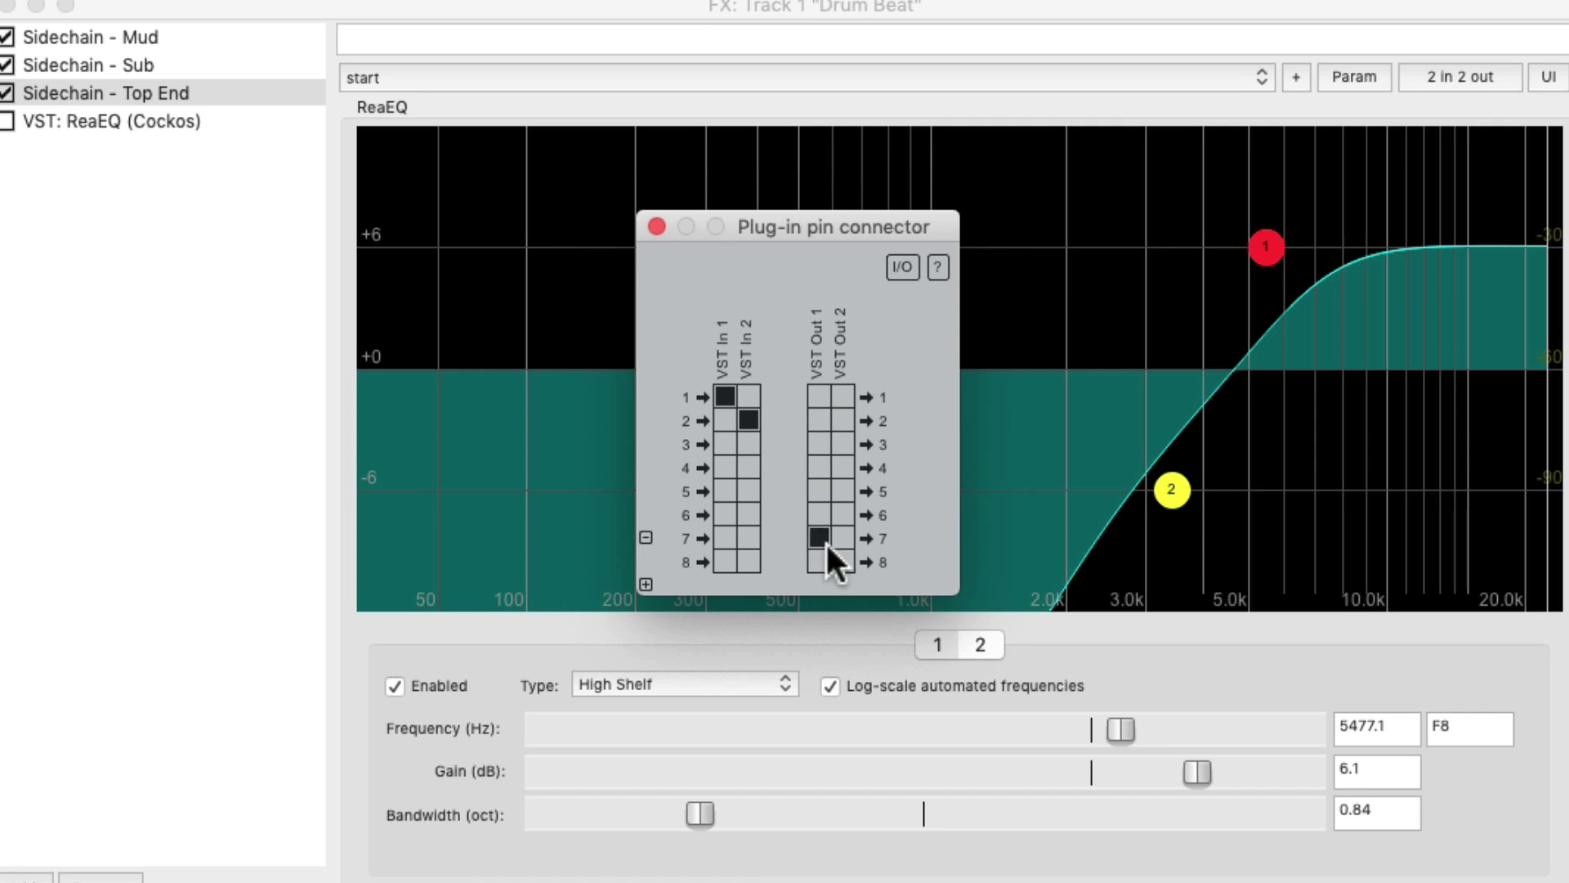
pyautogui.click(841, 561)
pyautogui.click(656, 226)
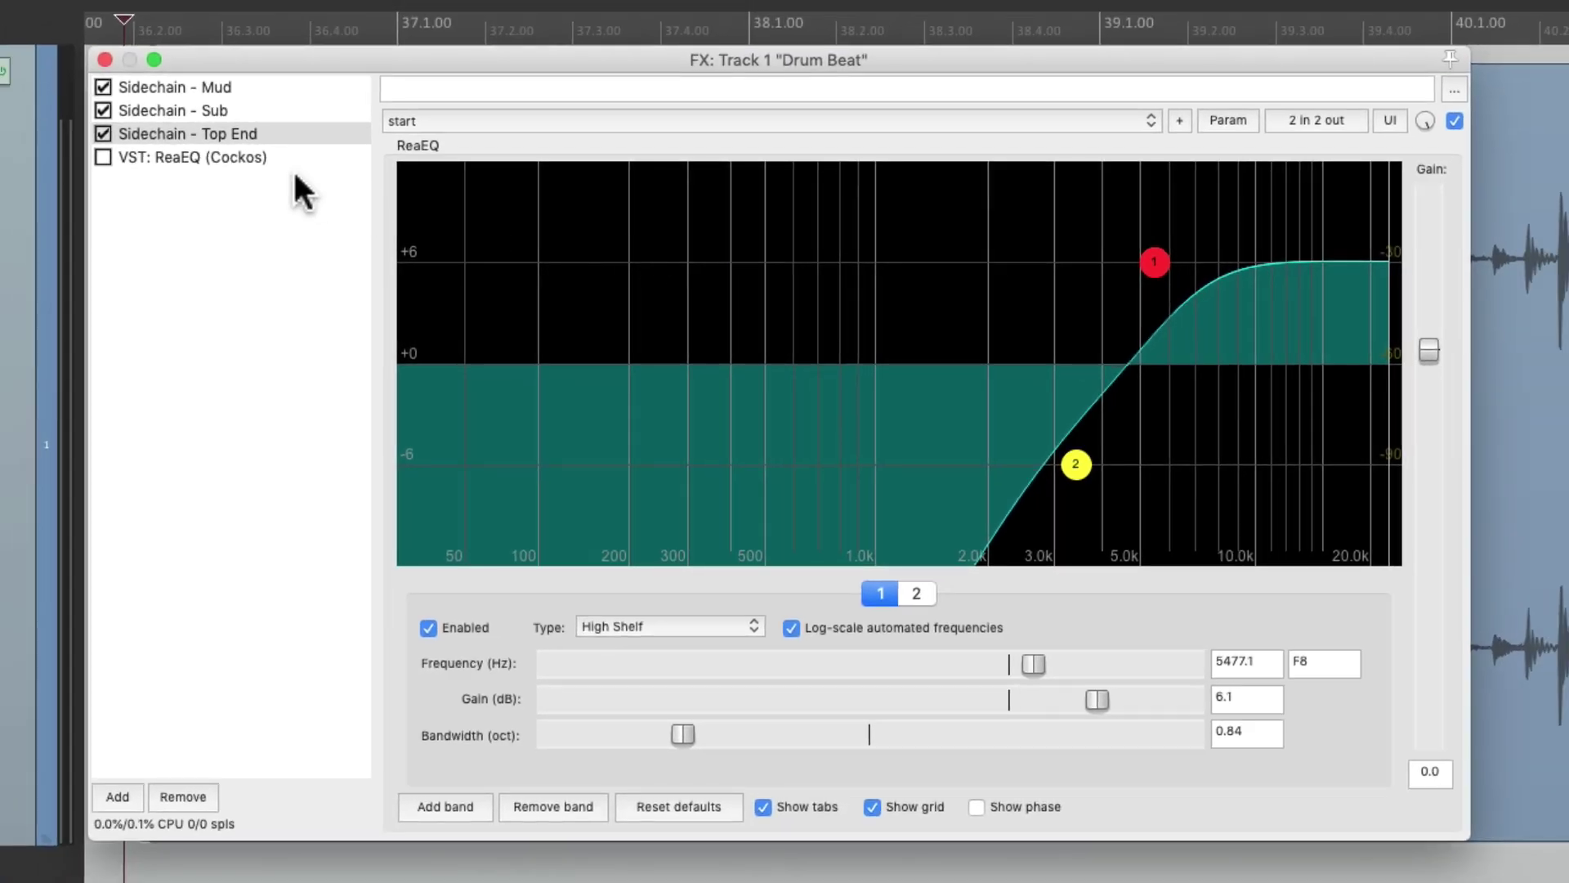
# - Enable the main ReaEQ and open parameter modulation for its high-shelf gain
pyautogui.click(281, 160)
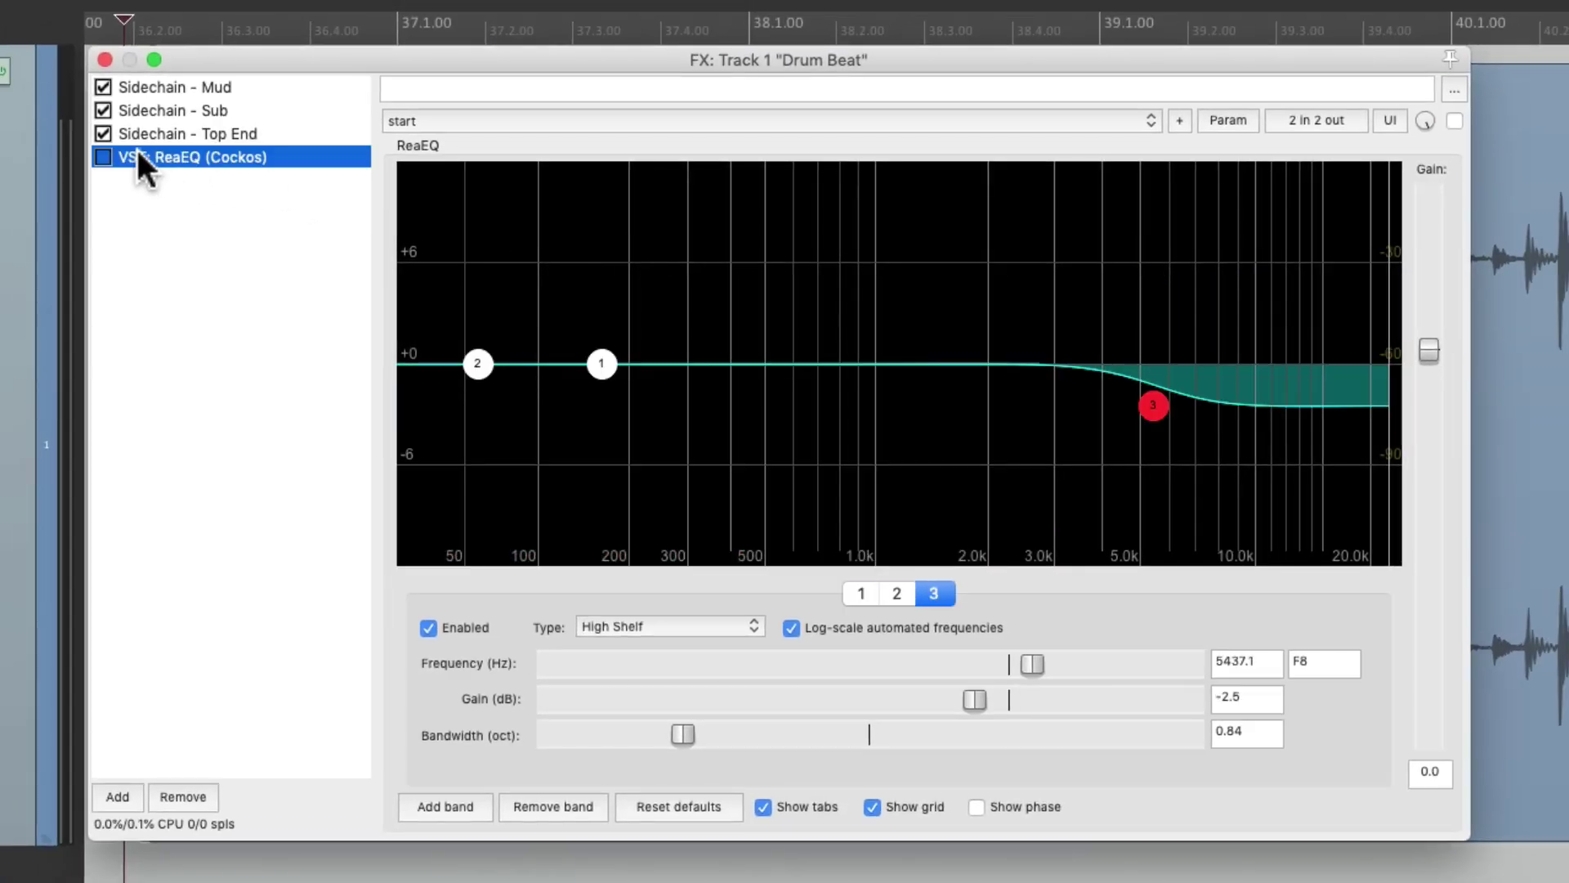
pyautogui.click(1148, 400)
pyautogui.moveTo(983, 691); pyautogui.dragTo(971, 702)
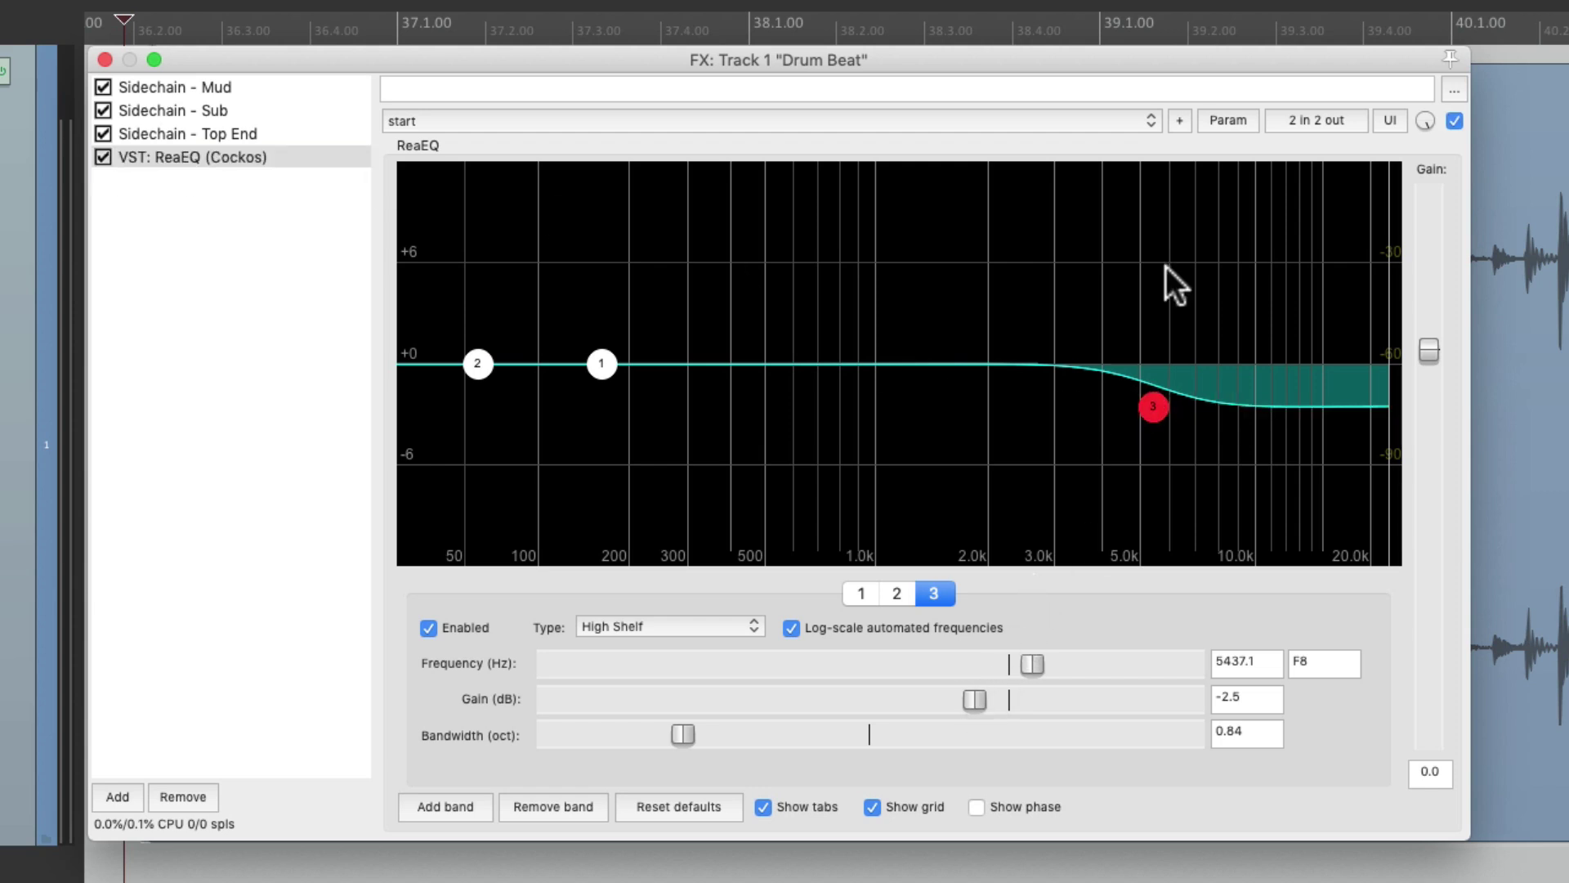
pyautogui.click(1219, 114)
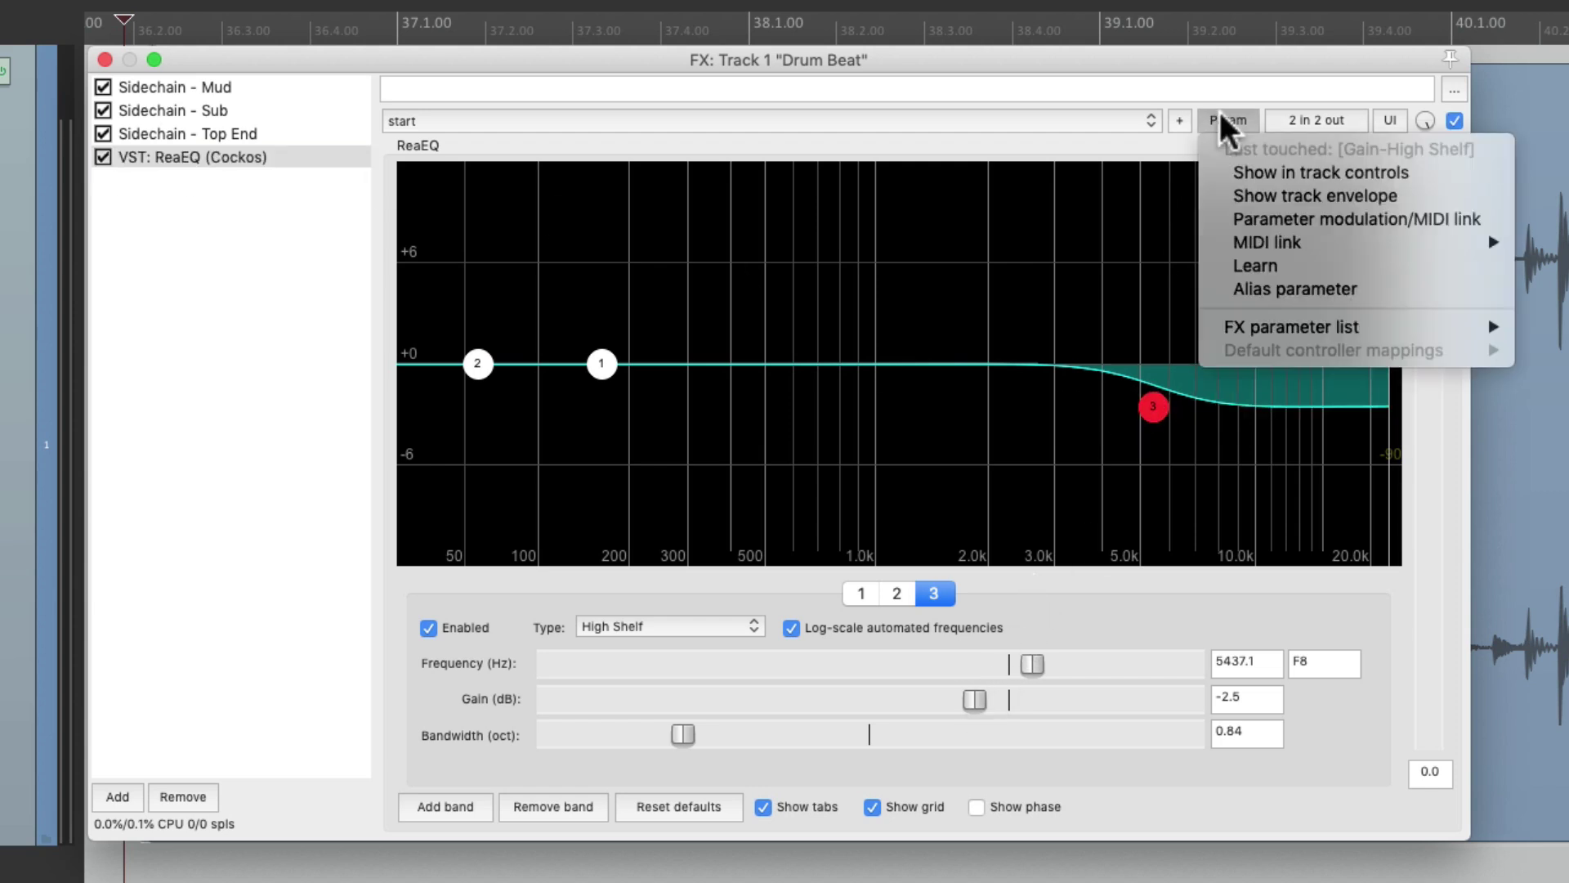
pyautogui.click(1206, 217)
# - Drive that gain negatively from channels 7+8 (185 ms attack, 271 ms release), baseline reset to 0 dB
pyautogui.click(407, 705)
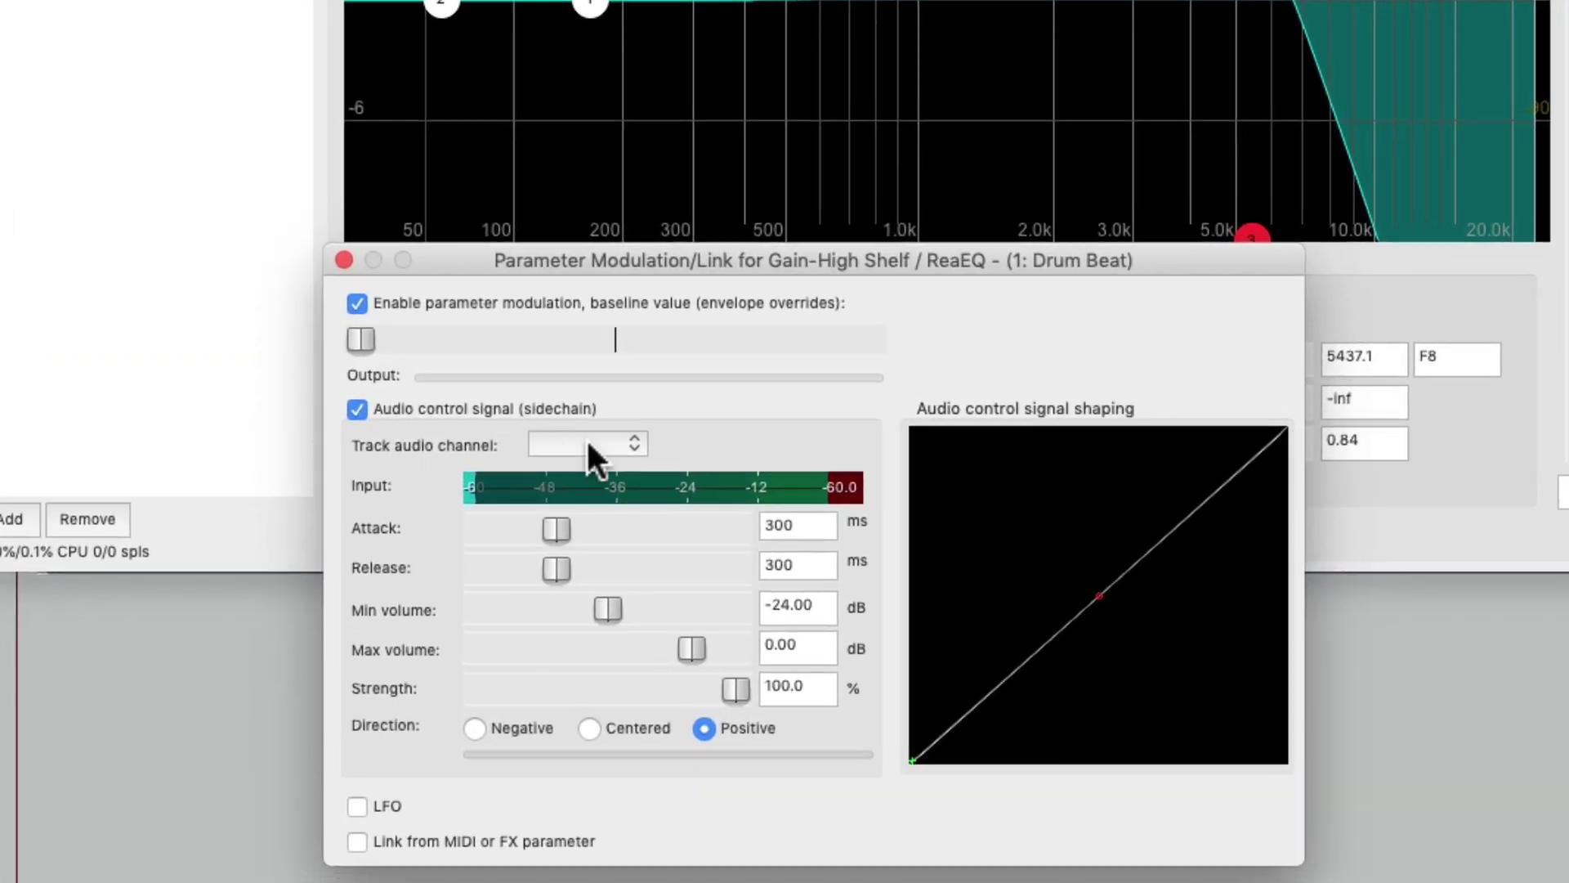
pyautogui.click(589, 446)
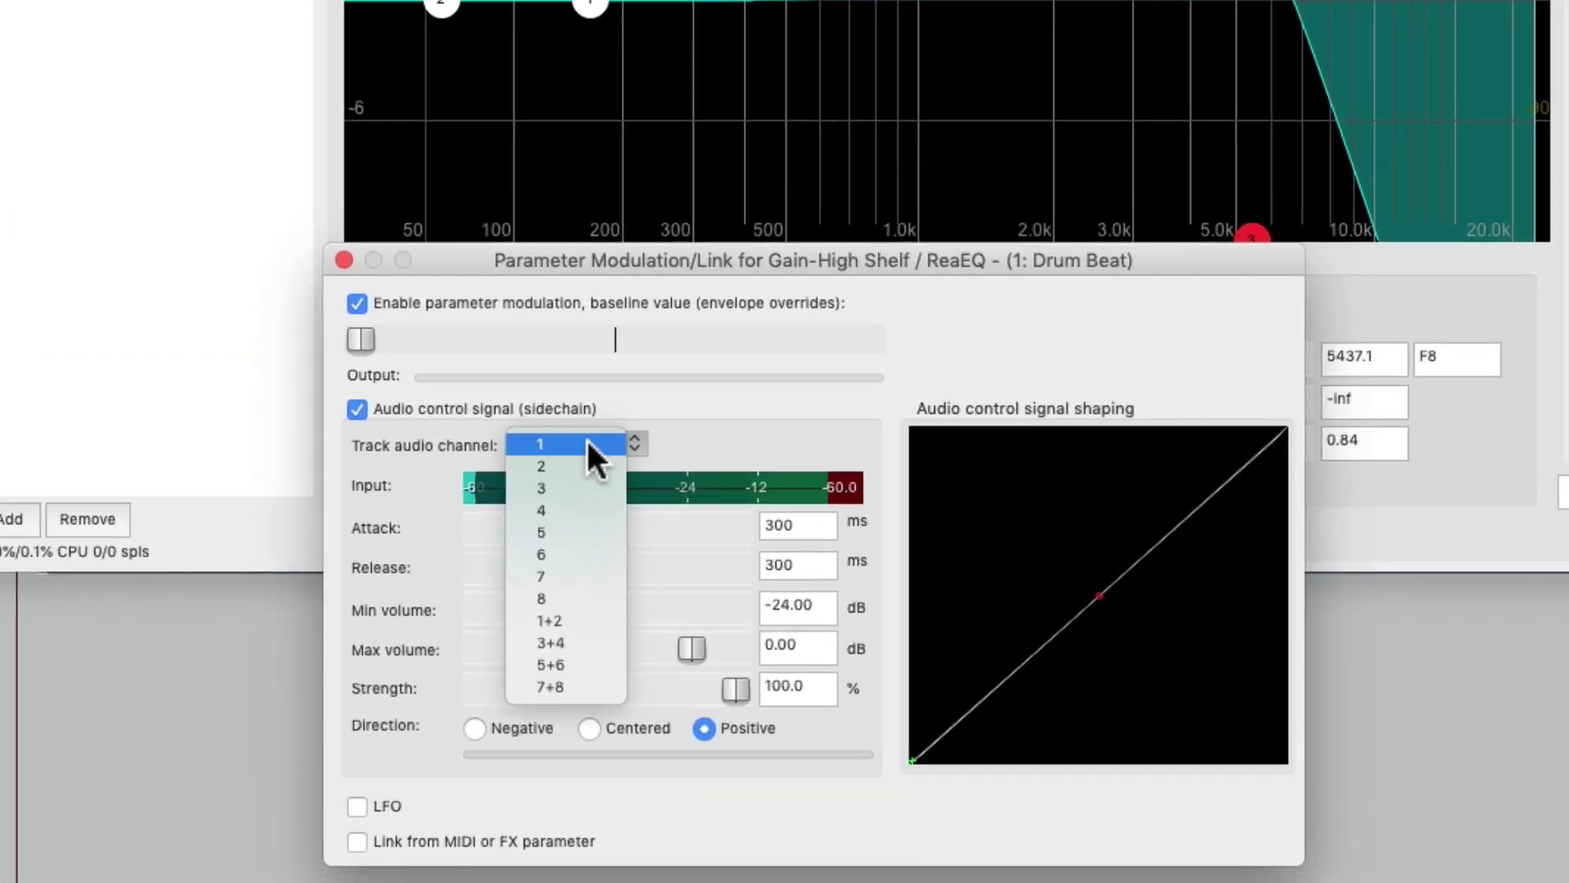
pyautogui.click(603, 692)
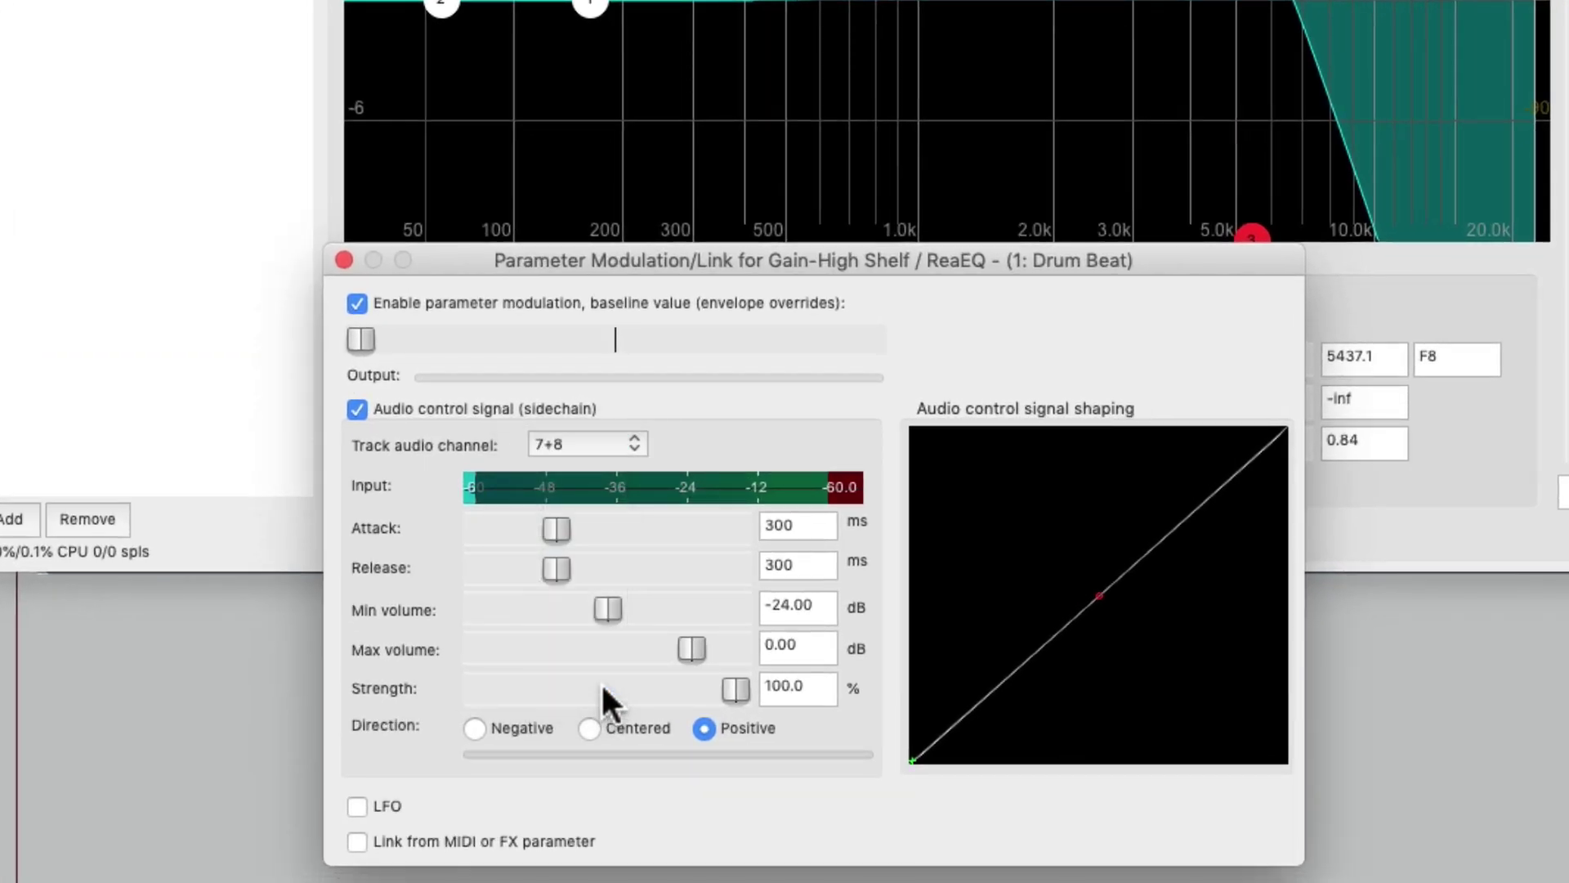
pyautogui.scroll(-3, 531, 536)
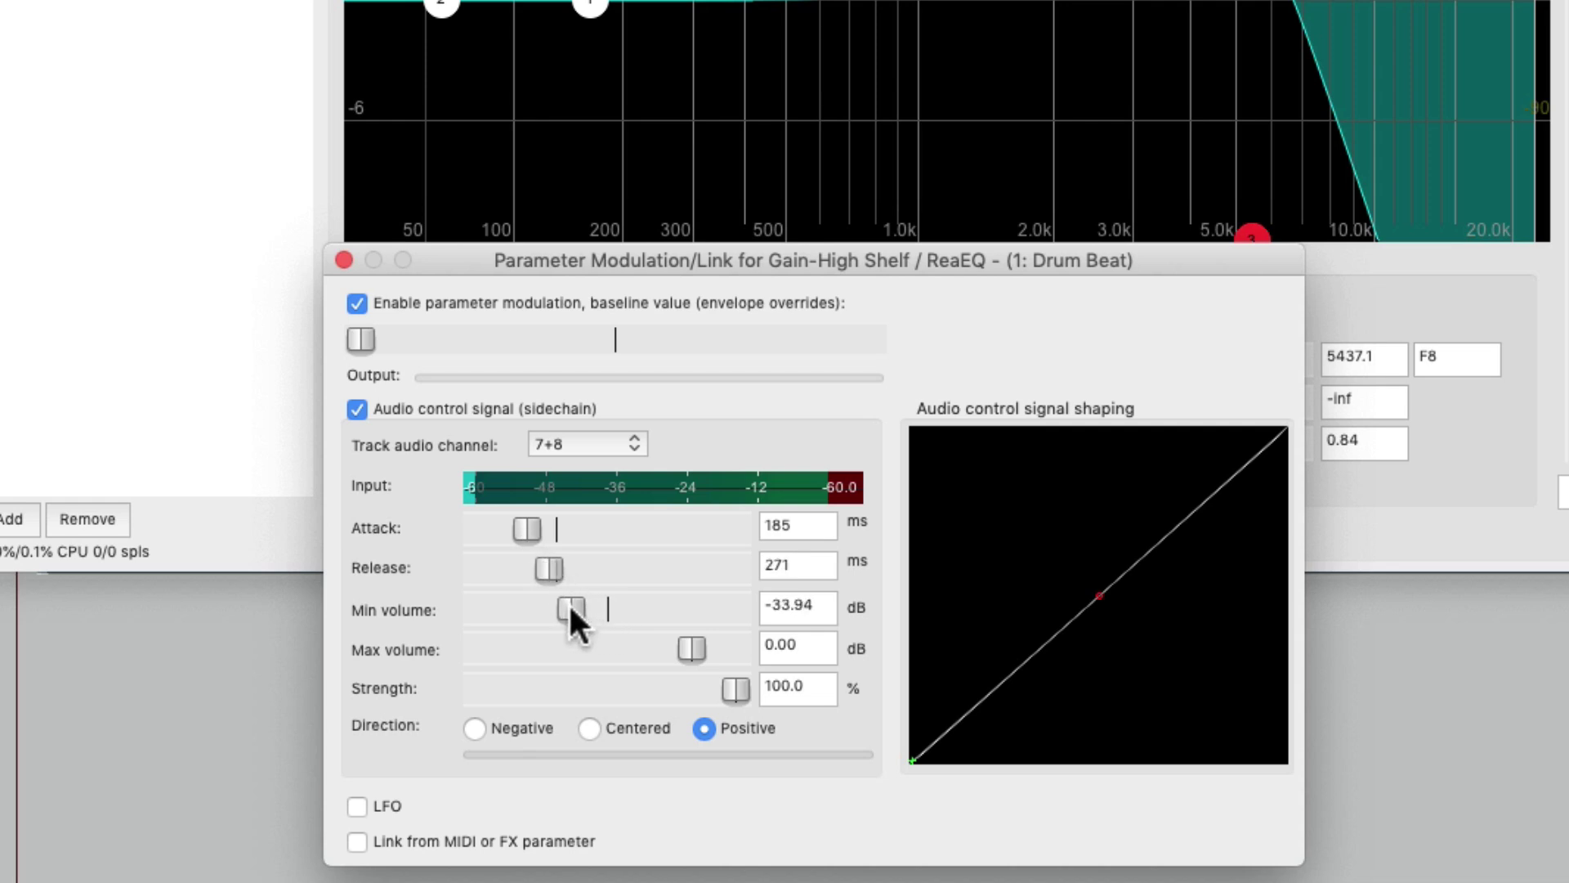
pyautogui.click(475, 728)
pyautogui.doubleClick(361, 336)
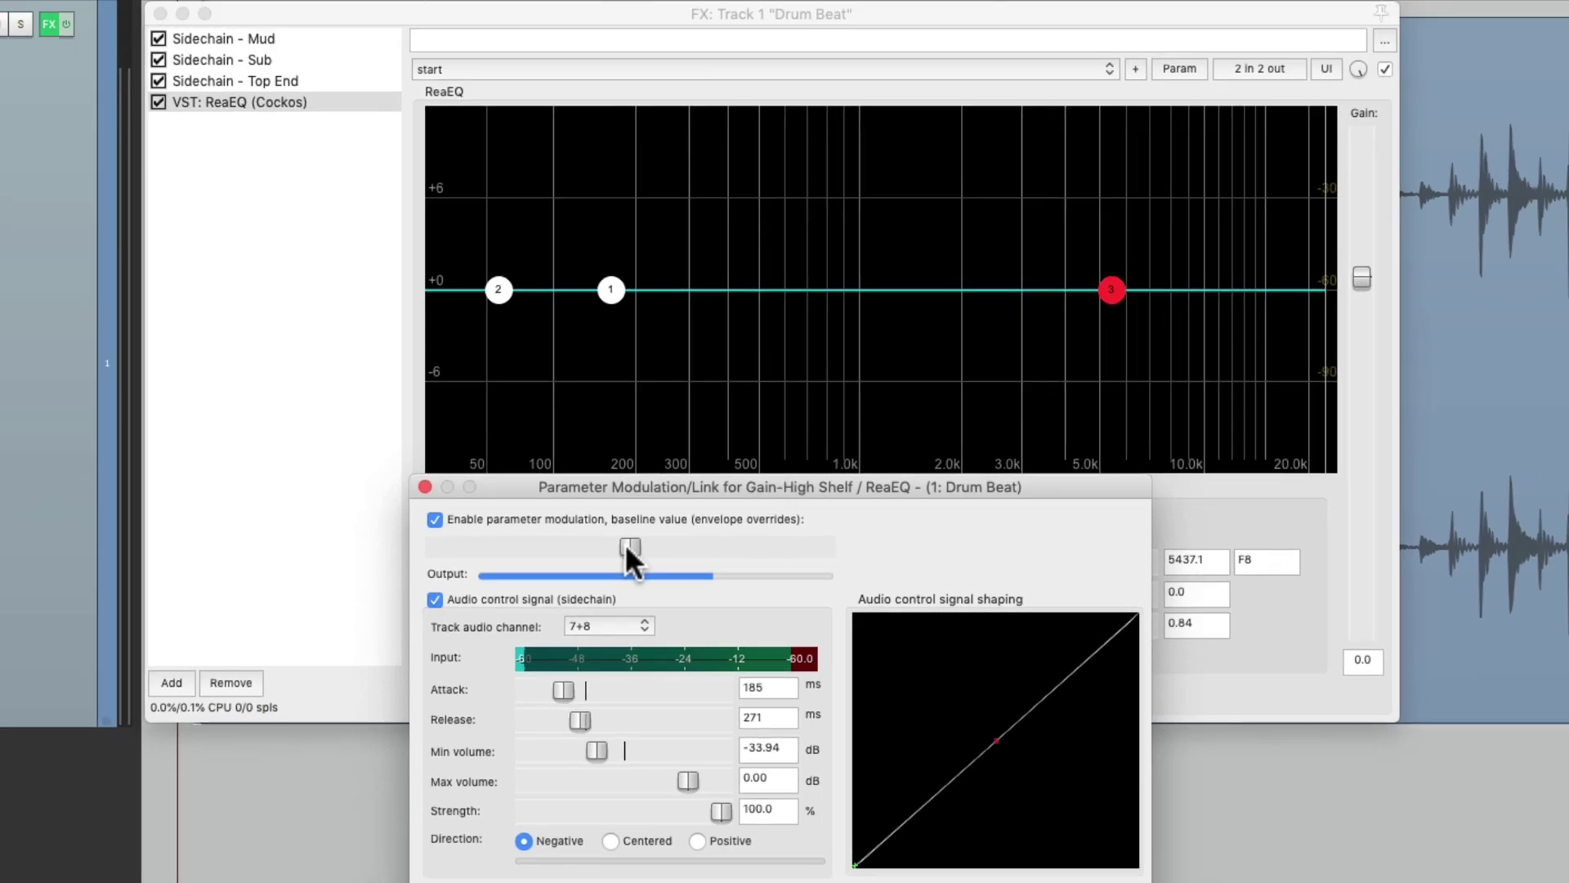
# - During playback, rework the high-shelf ducking to 397 ms release and -47.18 dB minimum volume
pyautogui.press('space')
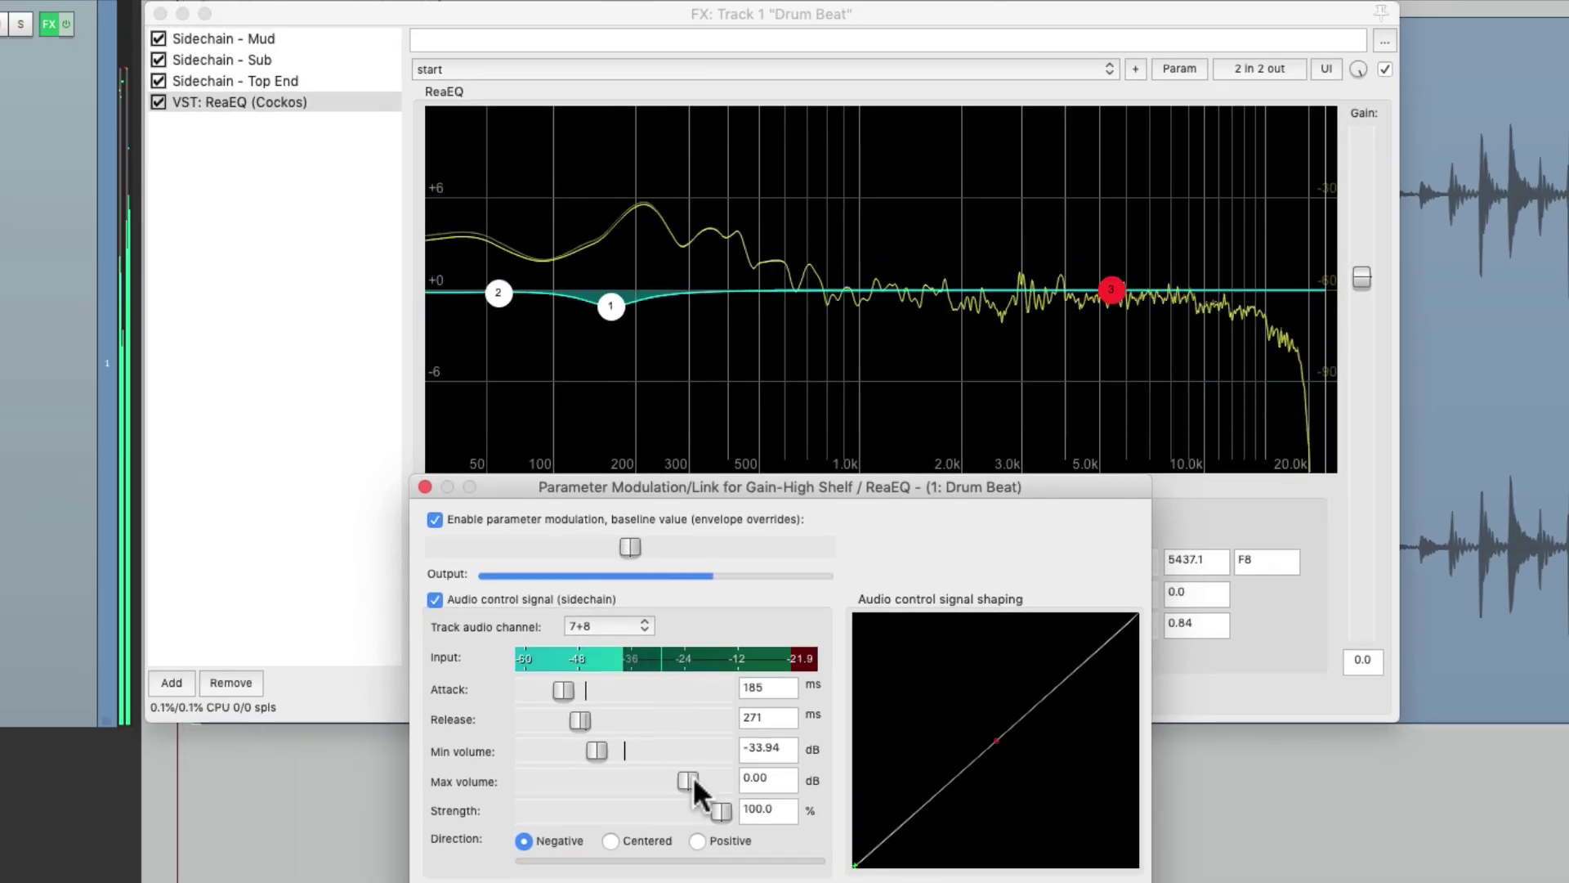
pyautogui.moveTo(720, 806); pyautogui.dragTo(572, 803)
pyautogui.moveTo(596, 746); pyautogui.dragTo(577, 749)
pyautogui.moveTo(586, 812); pyautogui.dragTo(675, 813)
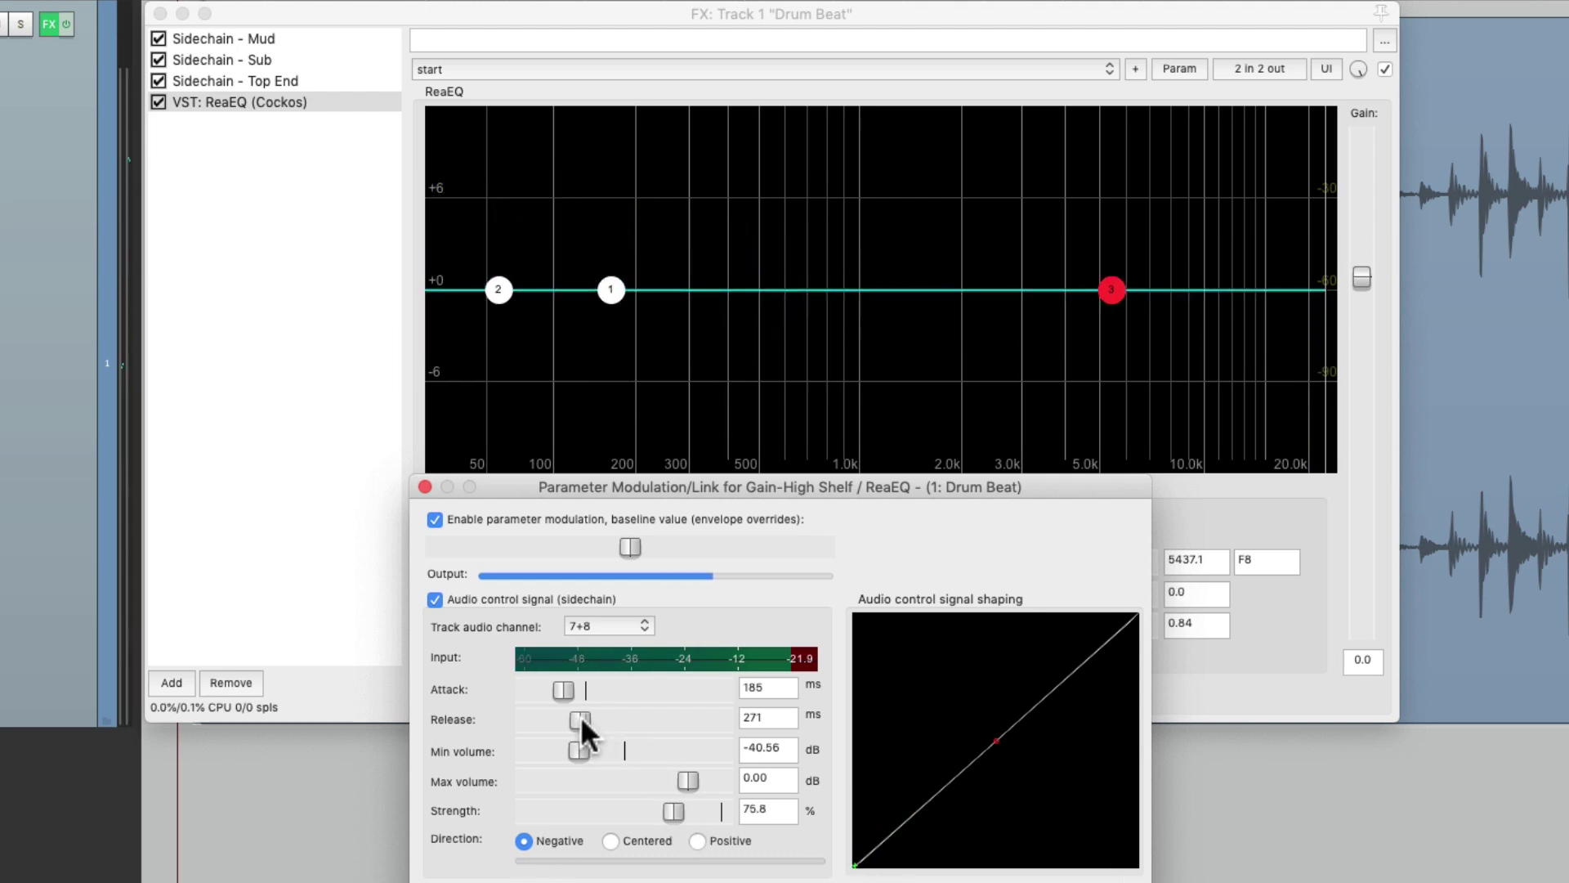
pyautogui.moveTo(580, 716); pyautogui.dragTo(611, 715)
pyautogui.press('space')
pyautogui.moveTo(678, 809); pyautogui.dragTo(601, 806)
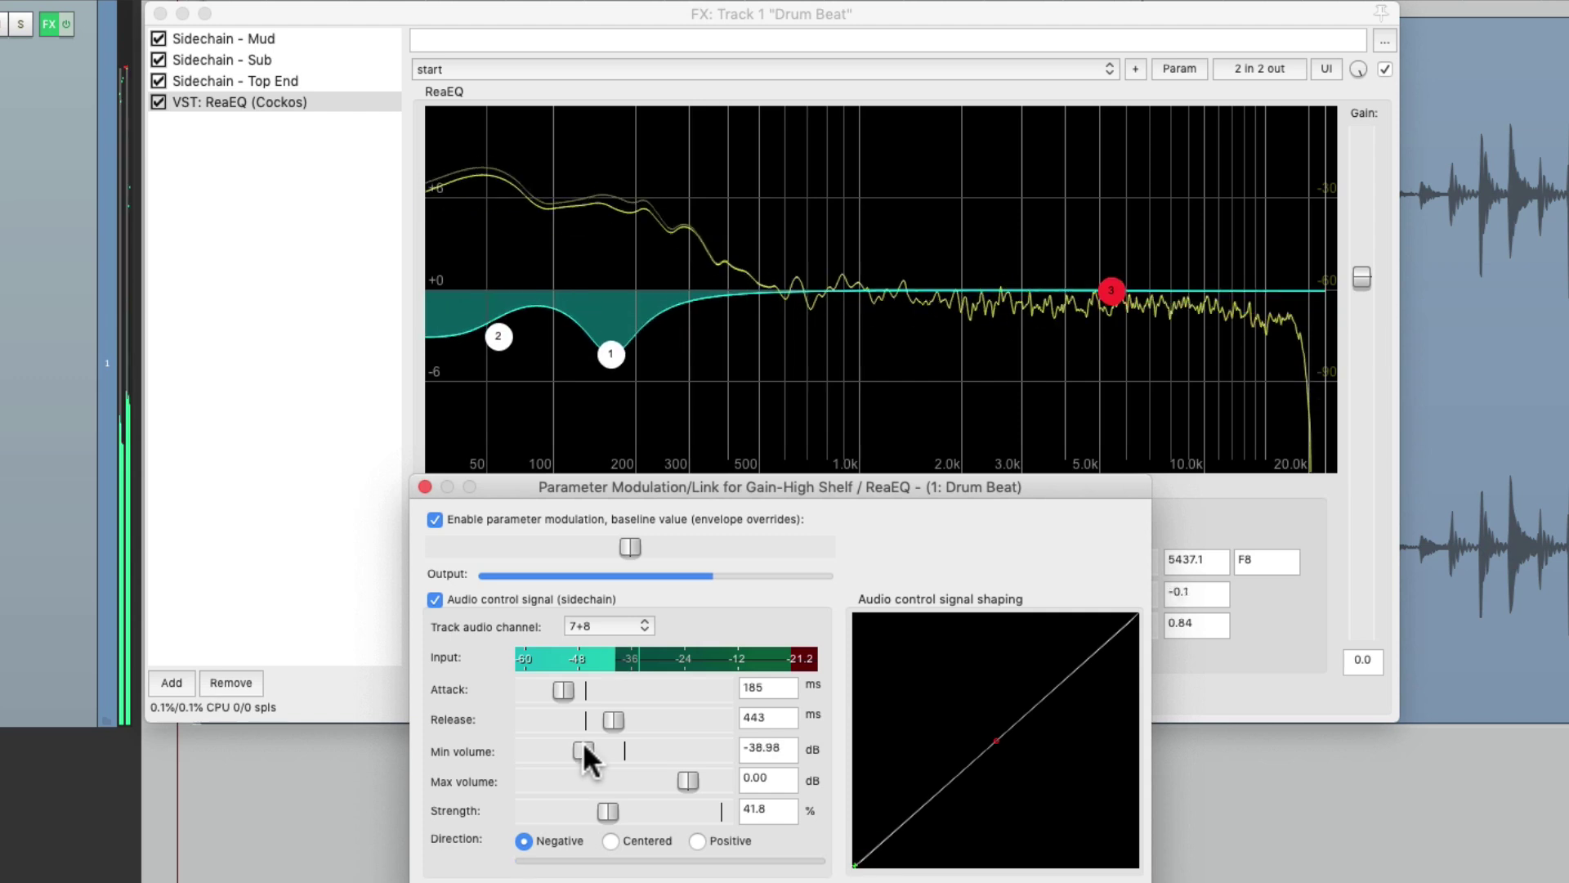
pyautogui.moveTo(582, 742); pyautogui.dragTo(561, 743)
pyautogui.moveTo(604, 809)
pyautogui.mouseDown()
pyautogui.moveTo(546, 814)
pyautogui.moveTo(573, 809)
pyautogui.mouseUp()
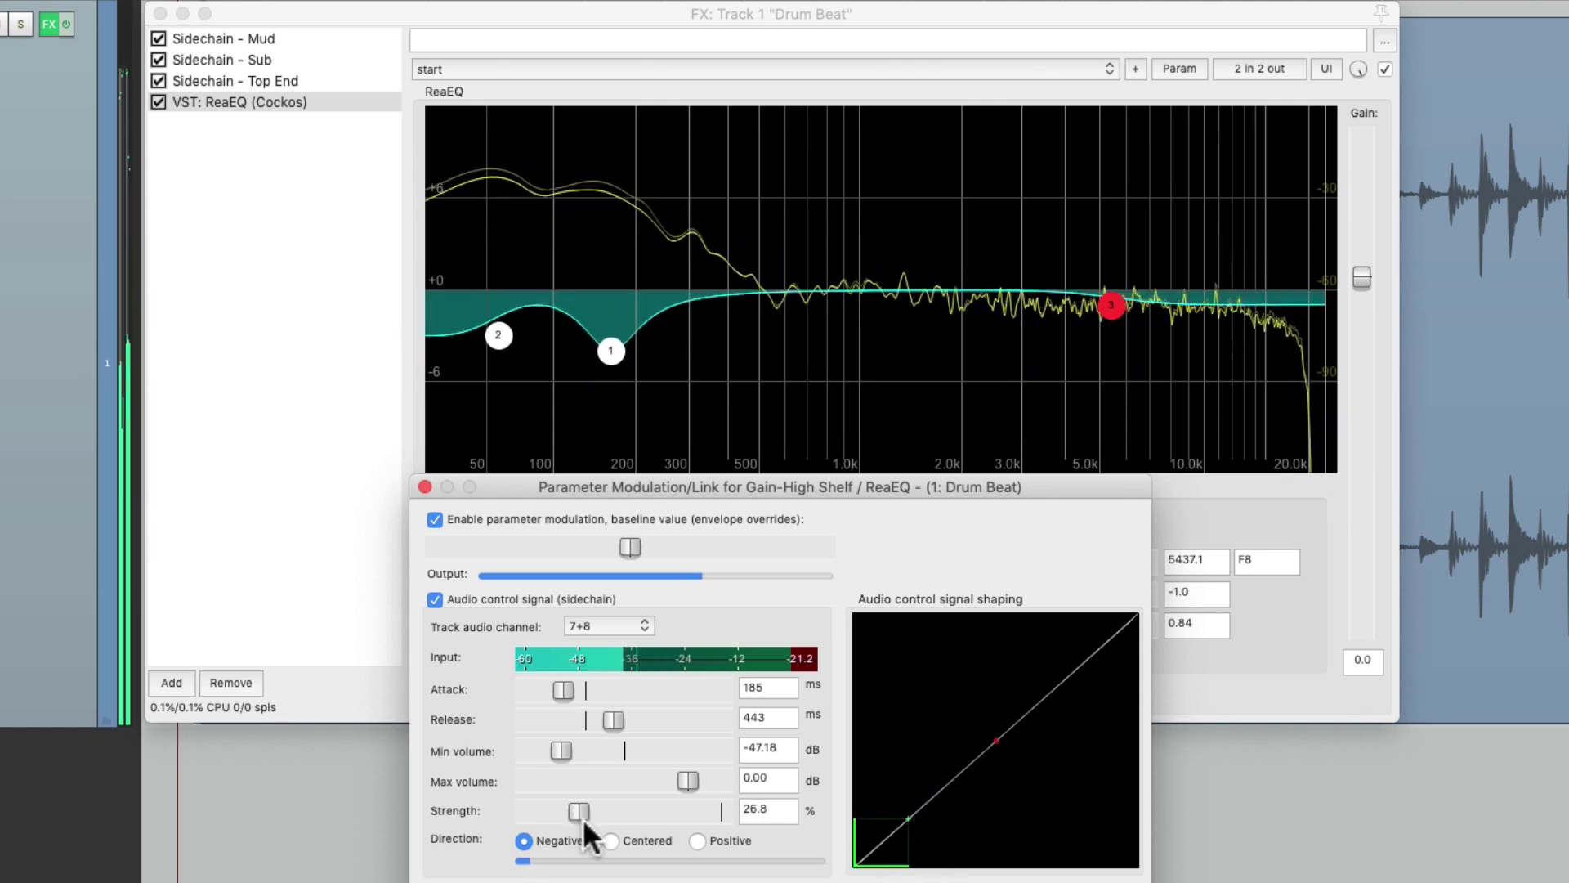
pyautogui.press('space')
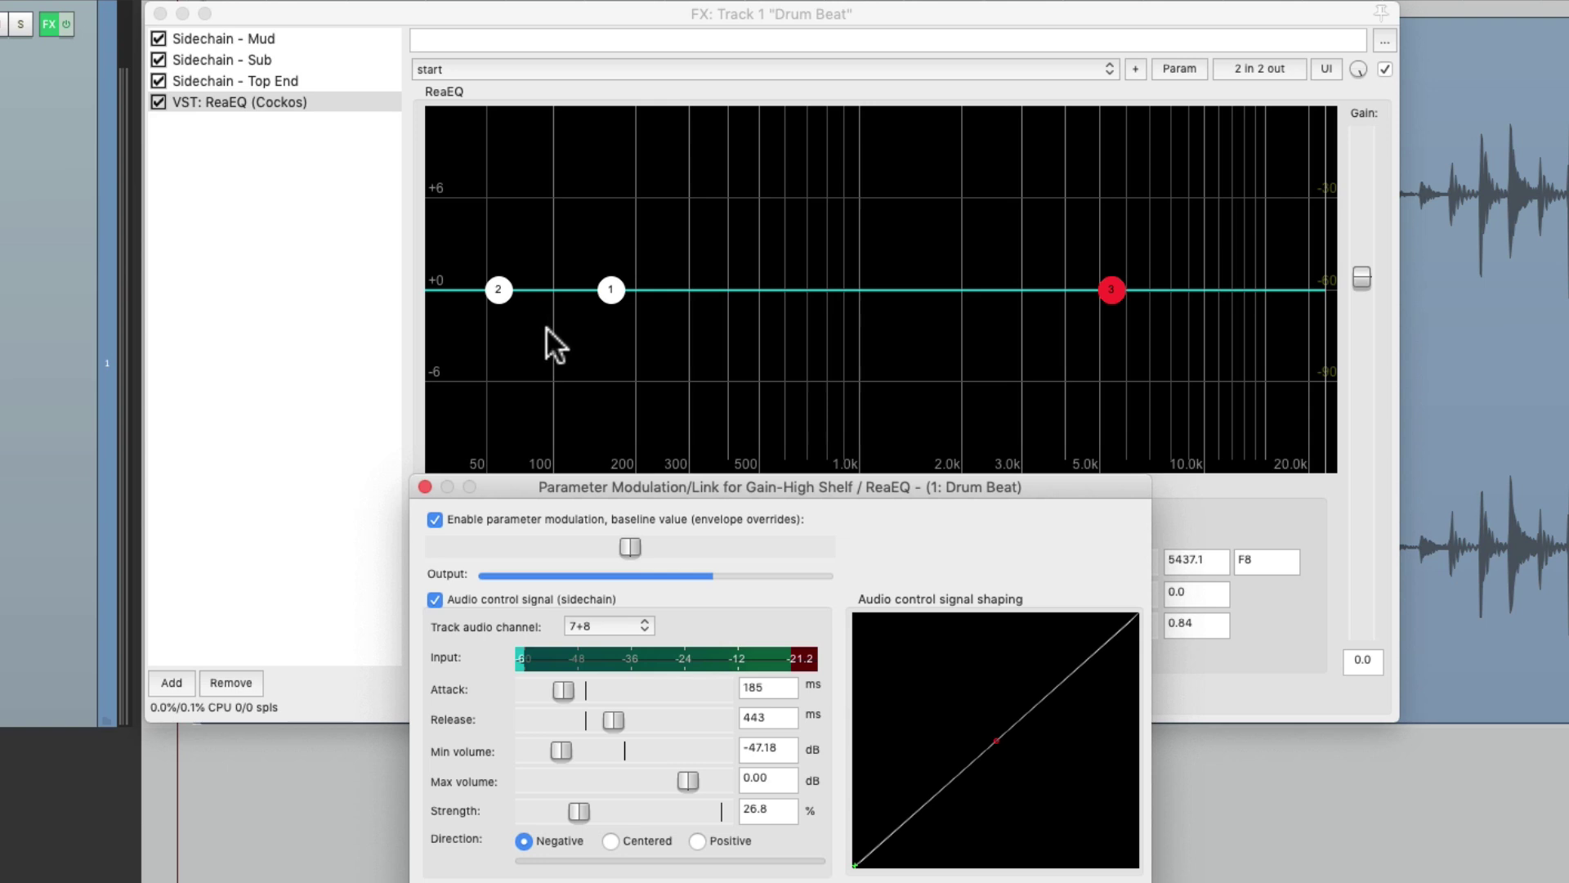
# - Shorten the attack slightly and set the high-shelf ducking strength to 33.1%
pyautogui.press('space')
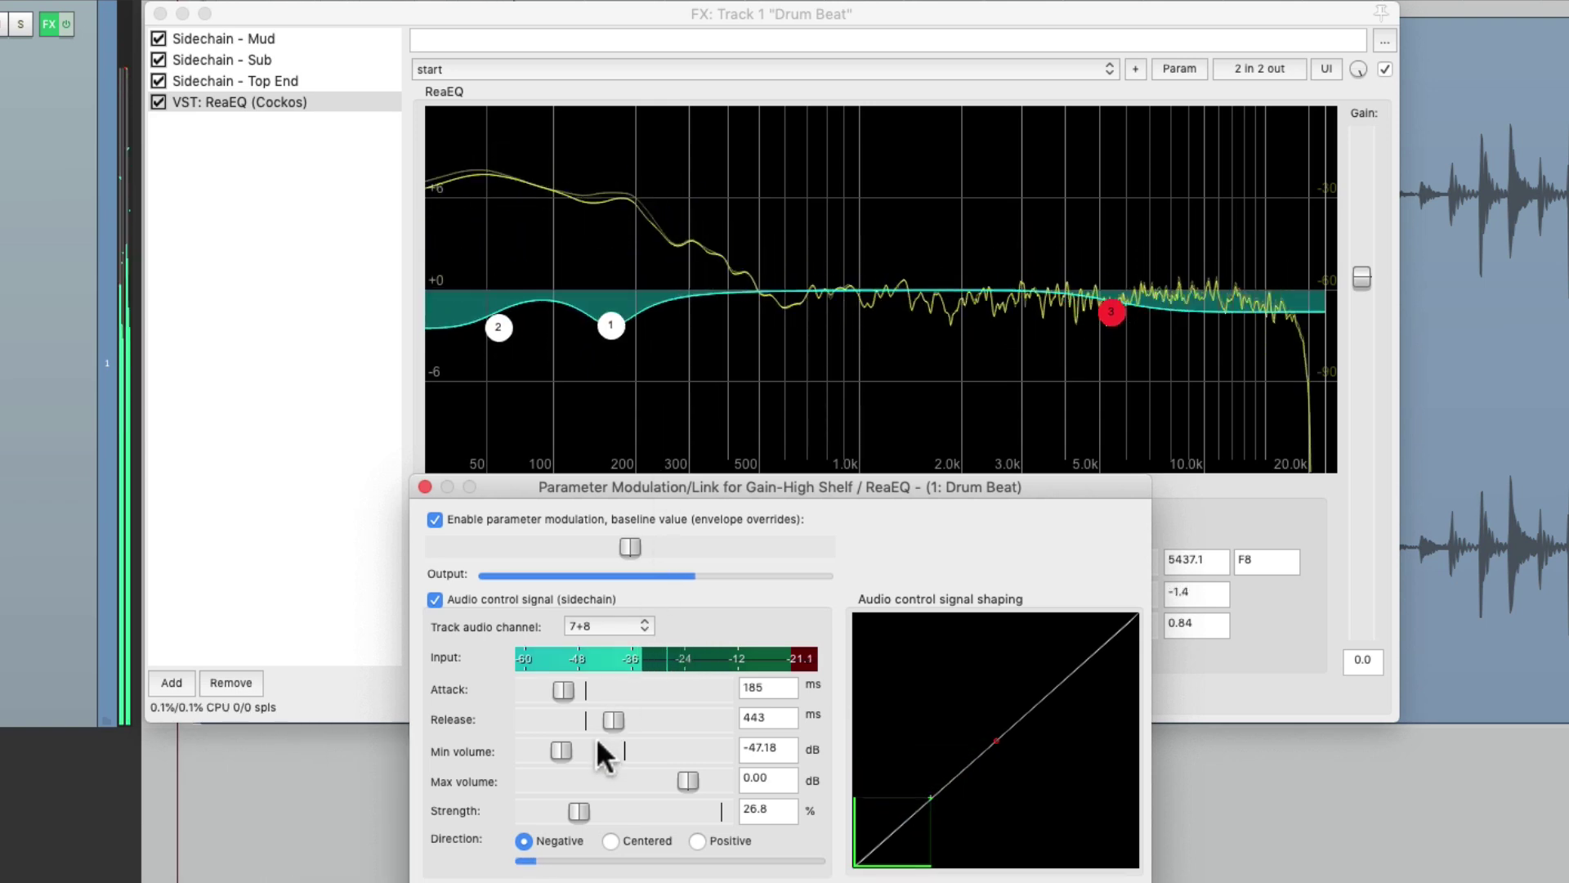
pyautogui.moveTo(559, 680); pyautogui.dragTo(604, 713)
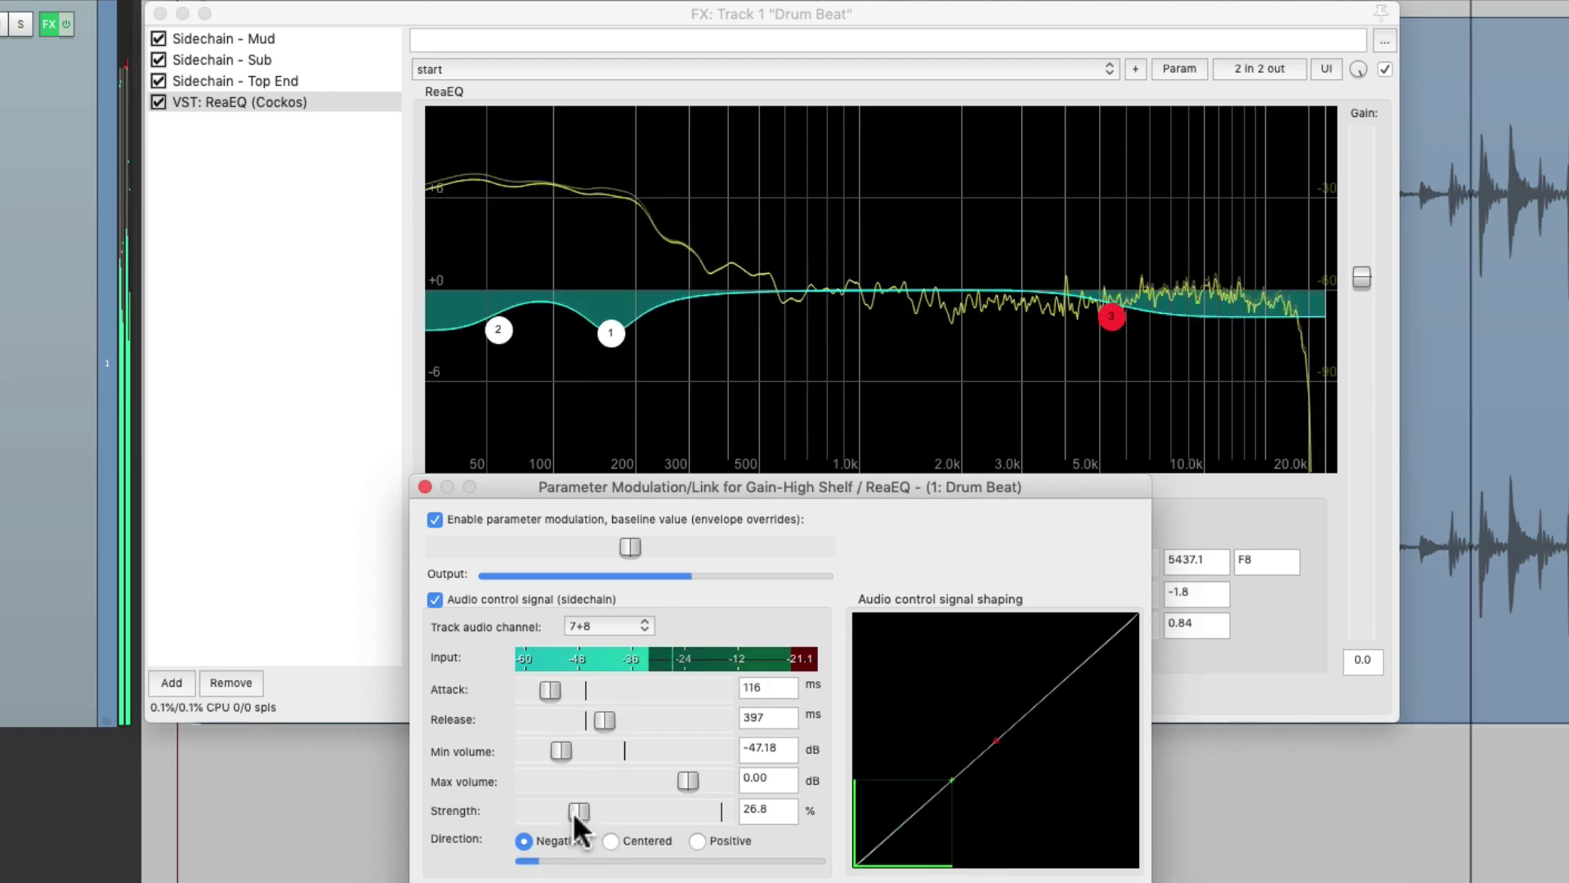
pyautogui.moveTo(572, 811); pyautogui.dragTo(585, 810)
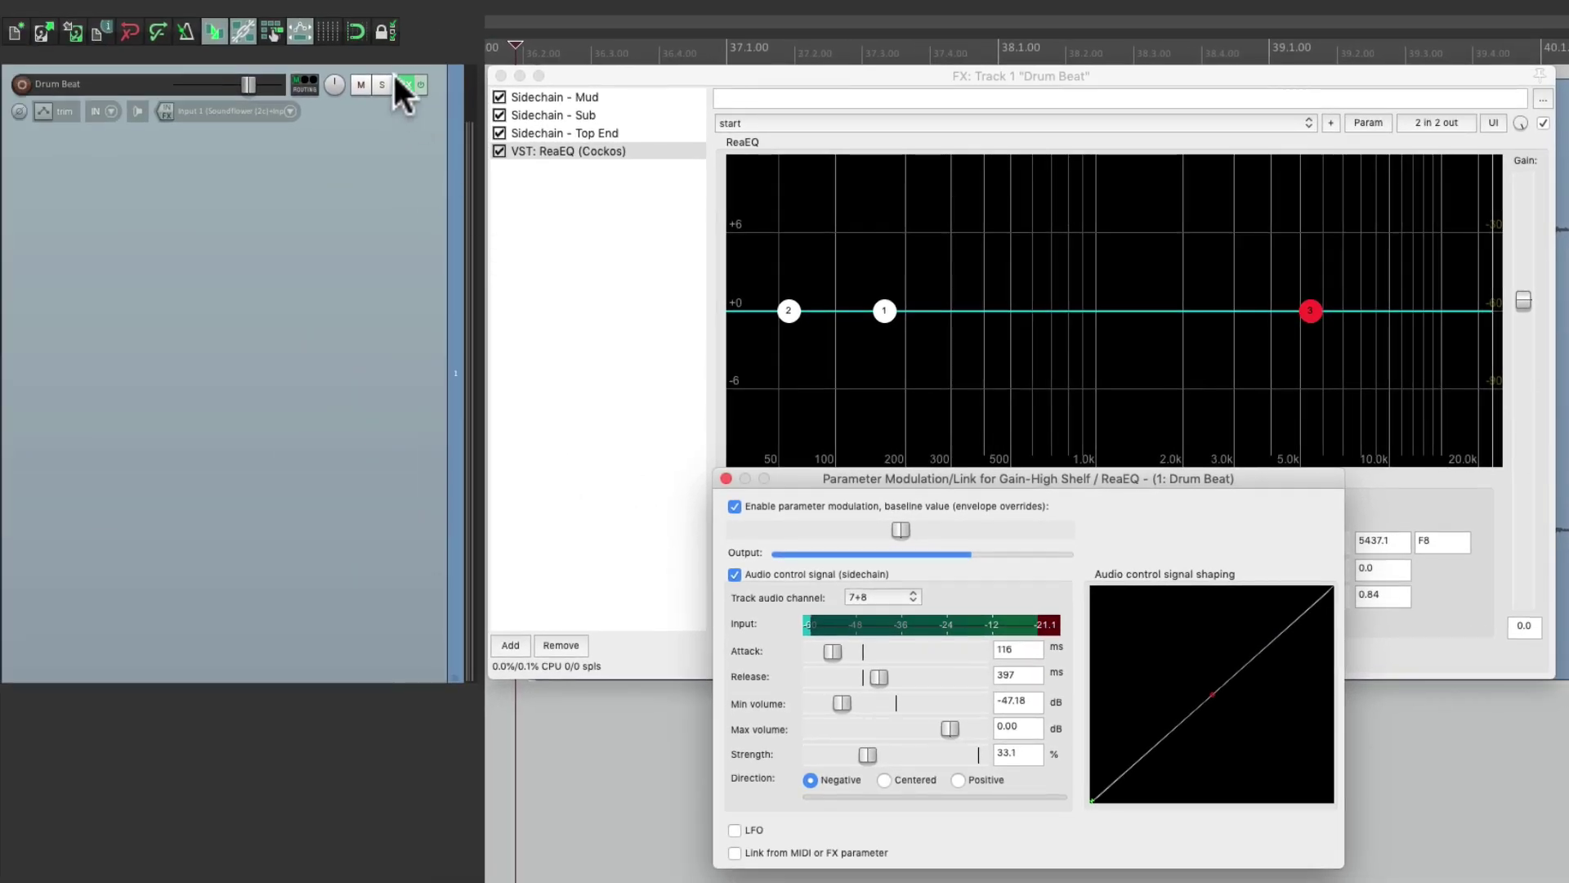
# - Compare the drums with track FX bypassed and re-enabled, then lower high-shelf ducking strength to 21.6%
pyautogui.click(67, 23)
pyautogui.press('space')
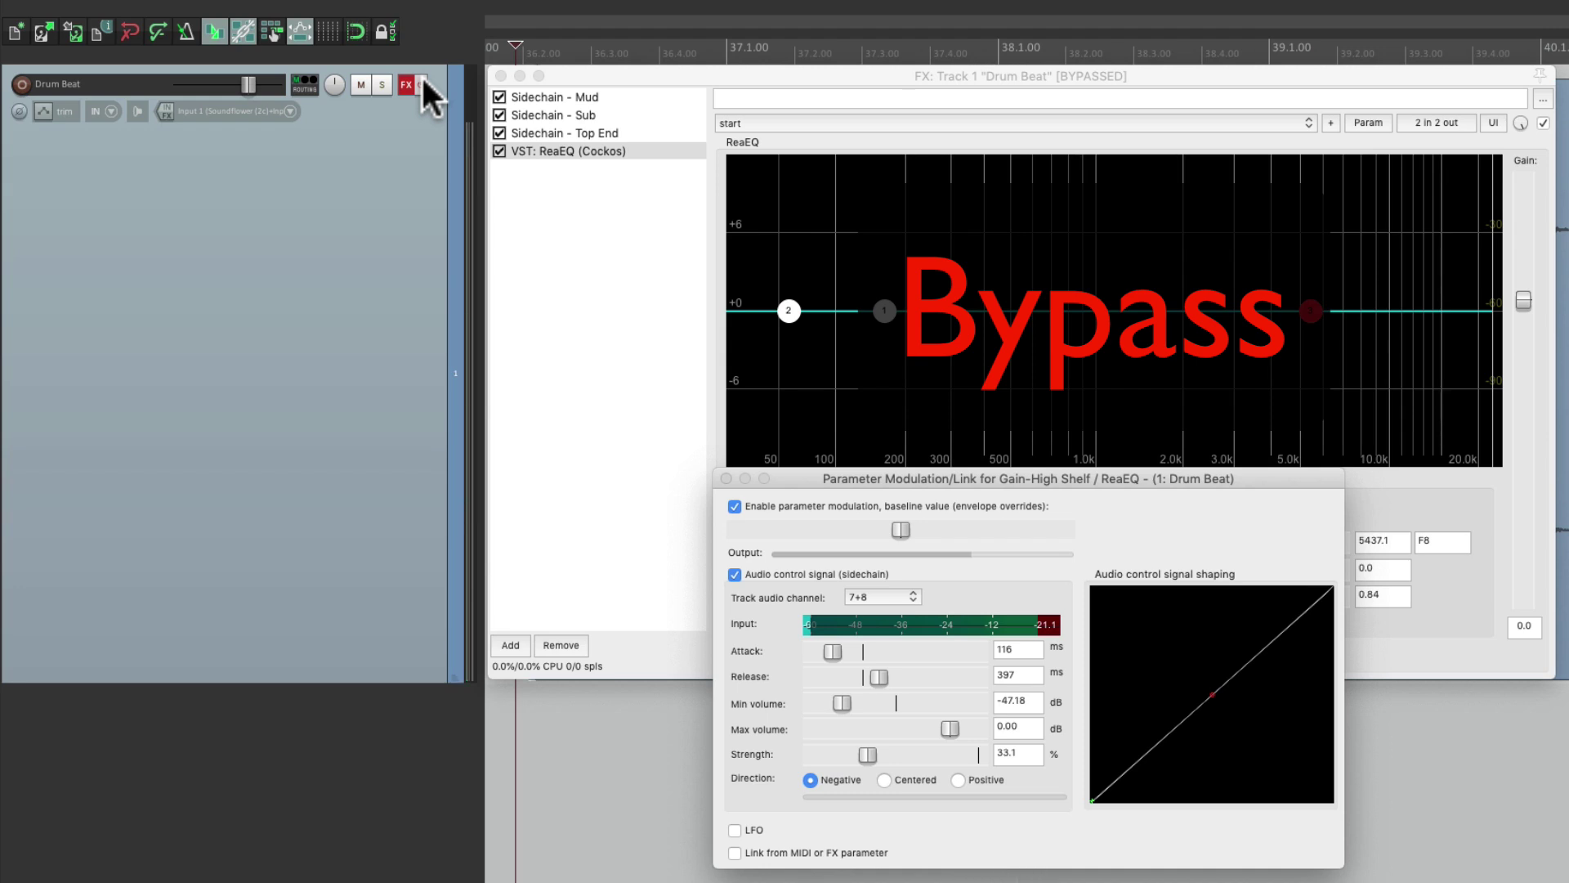
pyautogui.click(422, 81)
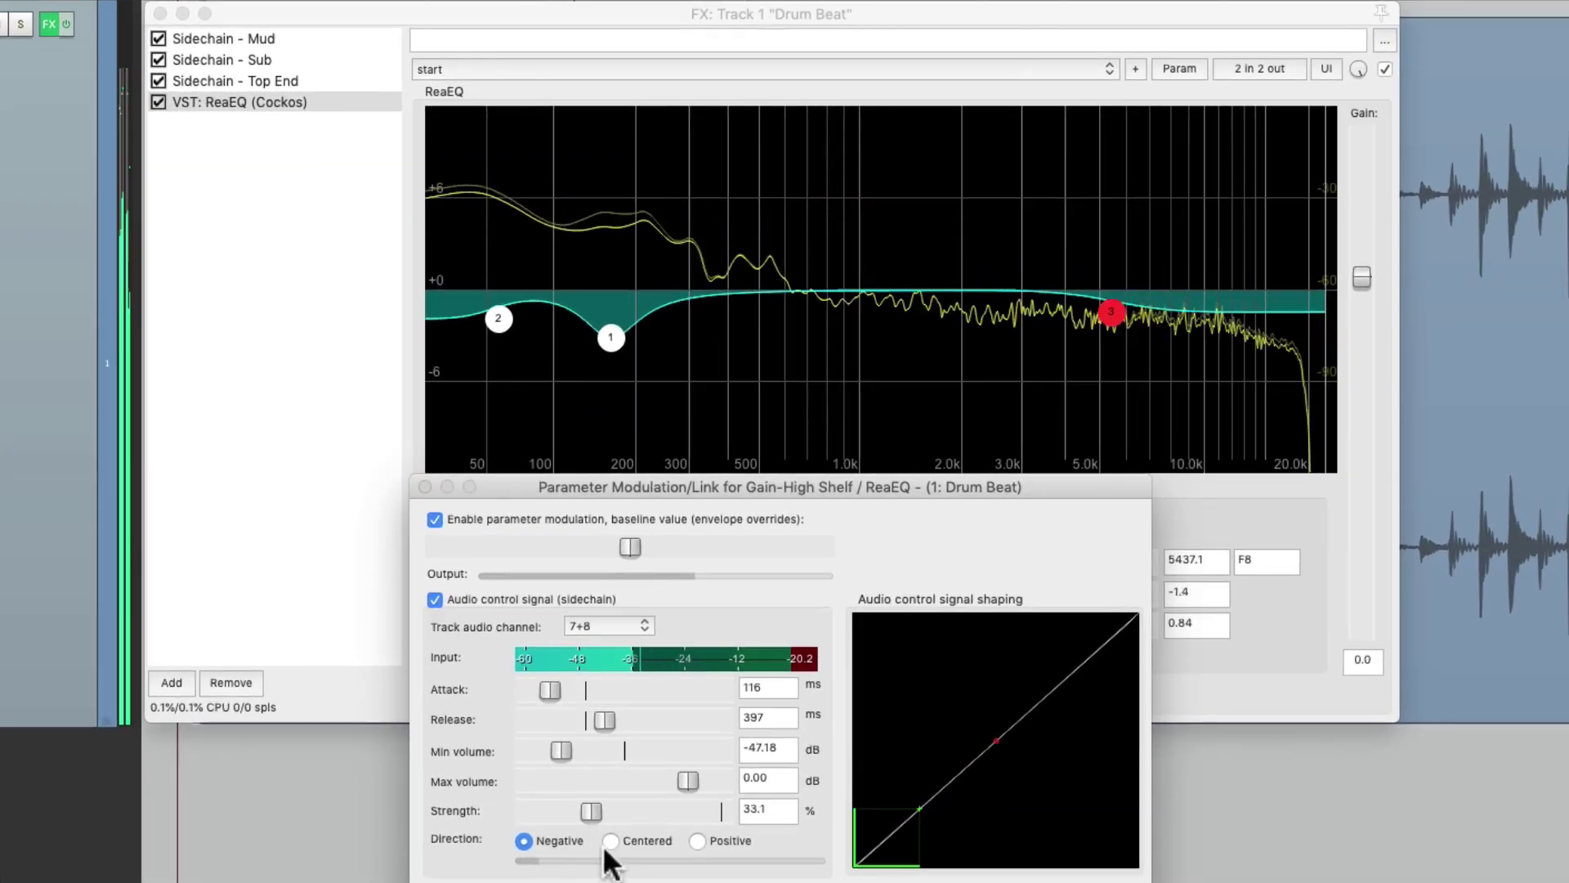
pyautogui.moveTo(868, 754); pyautogui.dragTo(859, 753)
pyautogui.moveTo(581, 809); pyautogui.dragTo(566, 811)
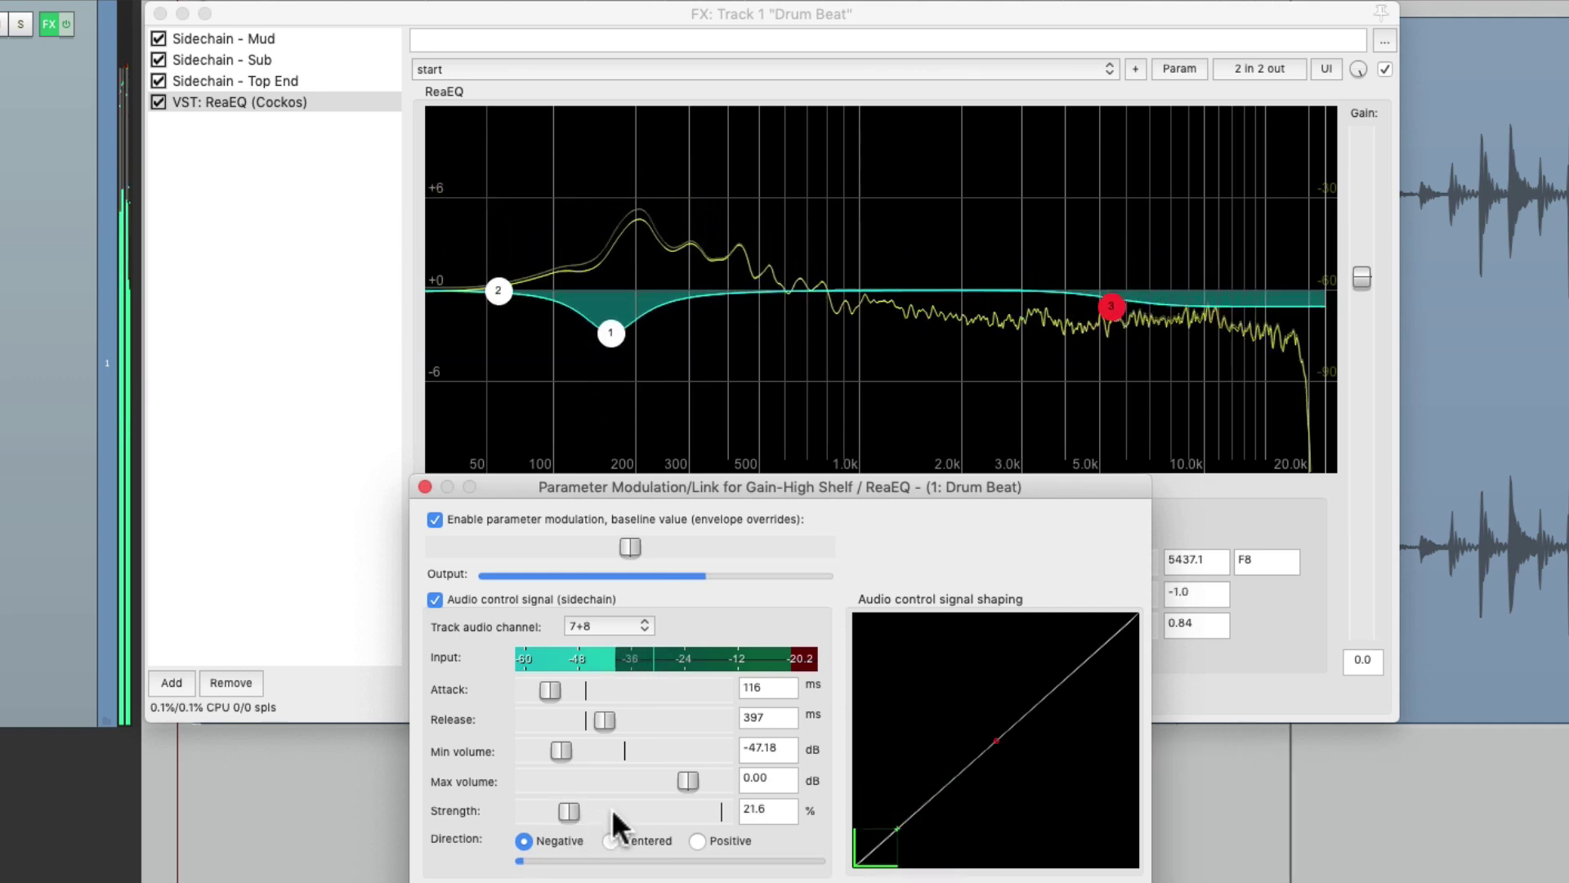
pyautogui.press('space')
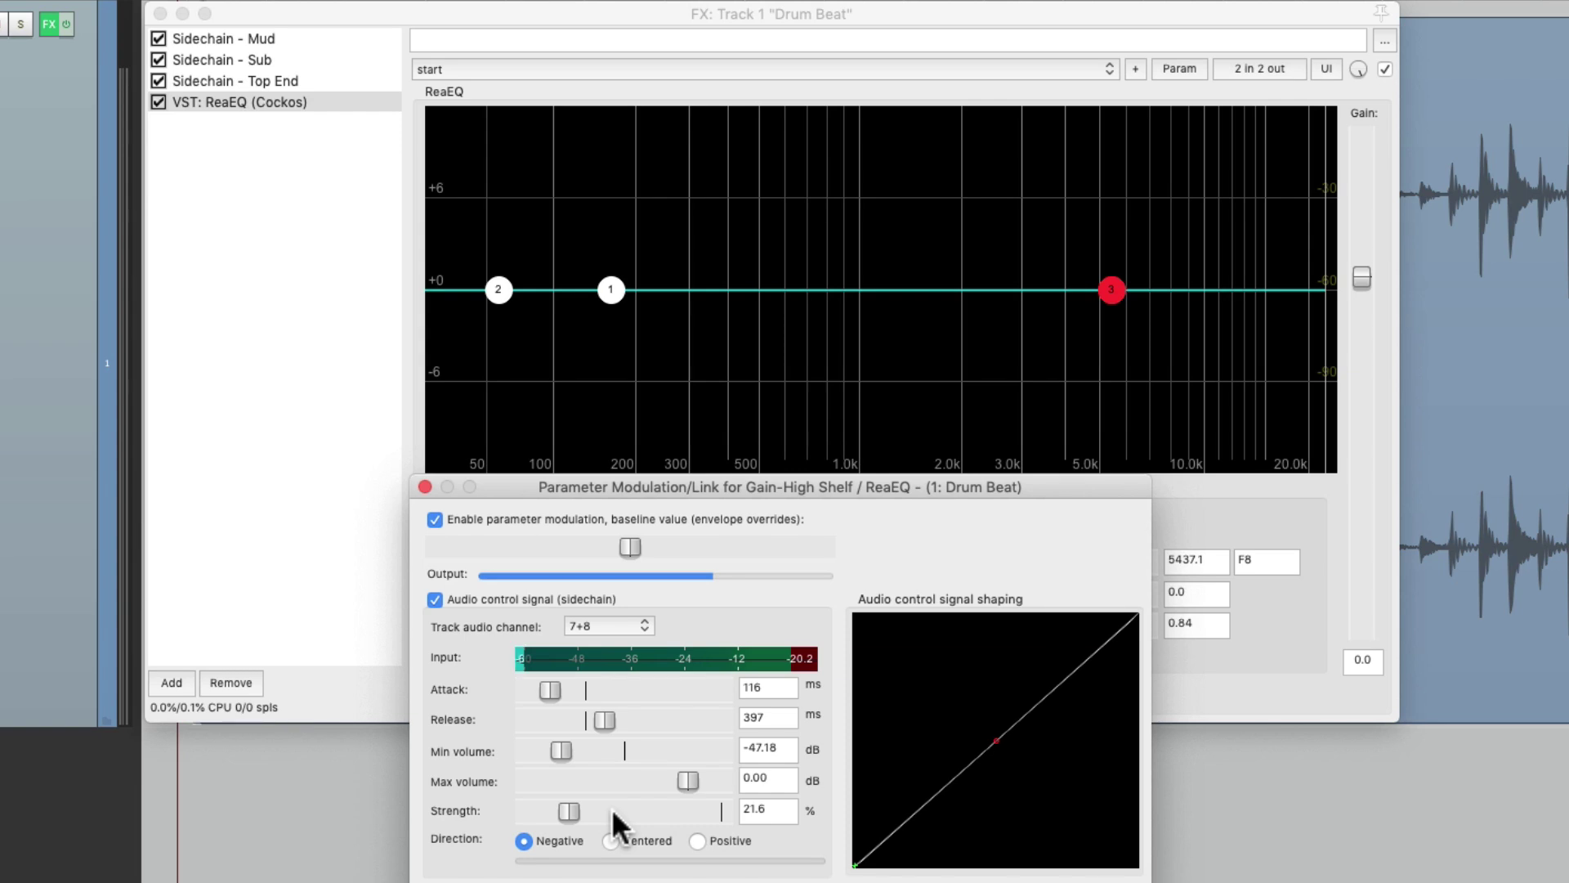
# - Close the modulation window and save all the track's effects as the FX chain 'Drums - Multiband Dynamic EQ'
pyautogui.click(425, 487)
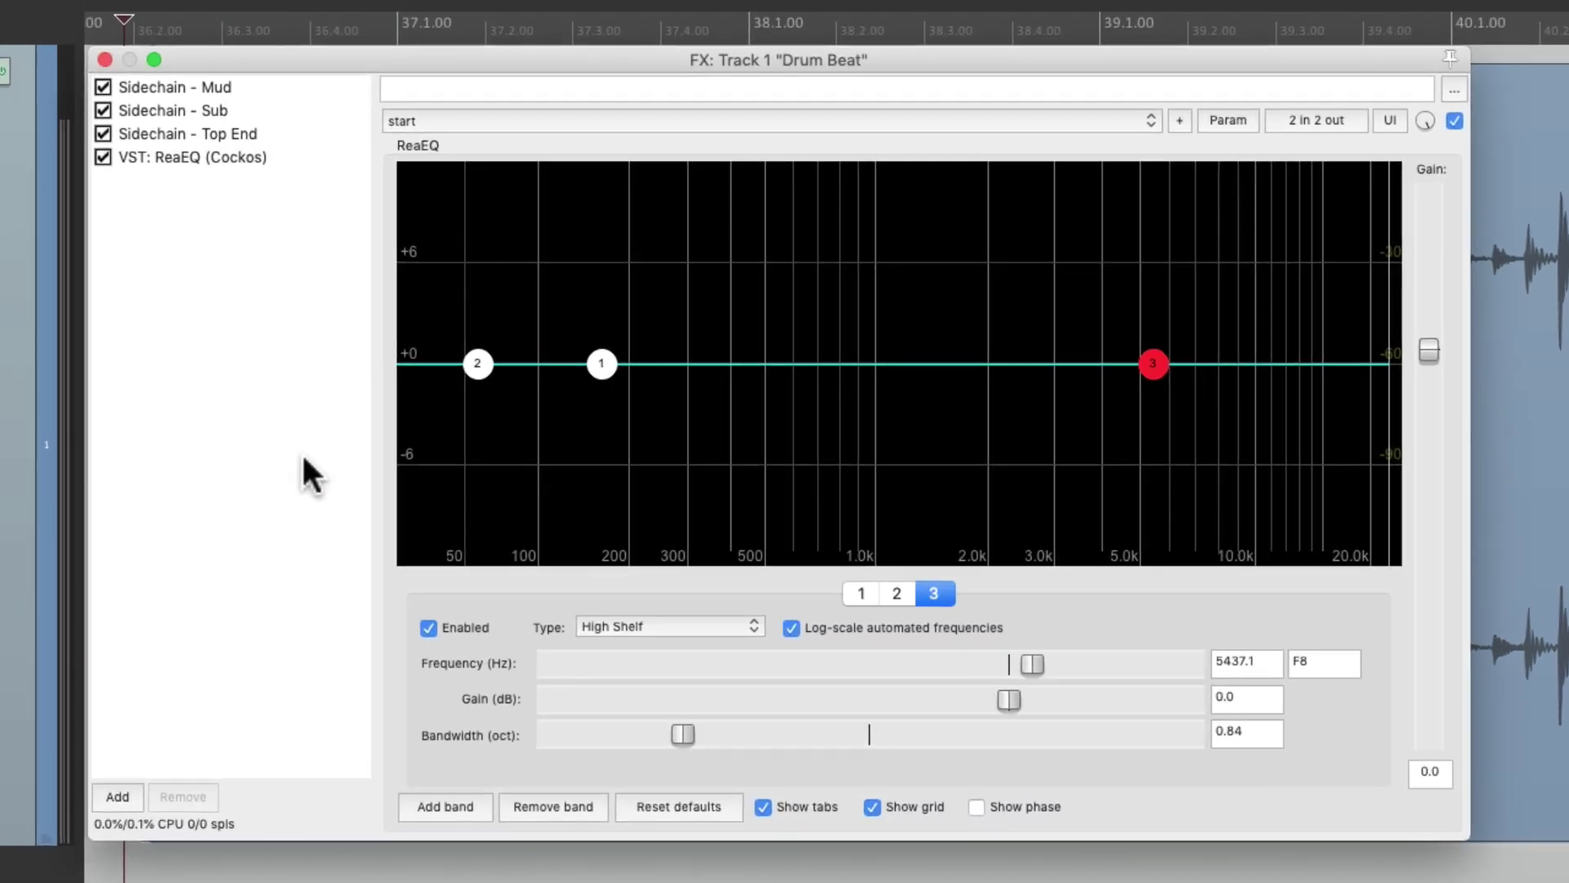
pyautogui.rightClick(288, 204)
pyautogui.moveTo(297, 270)
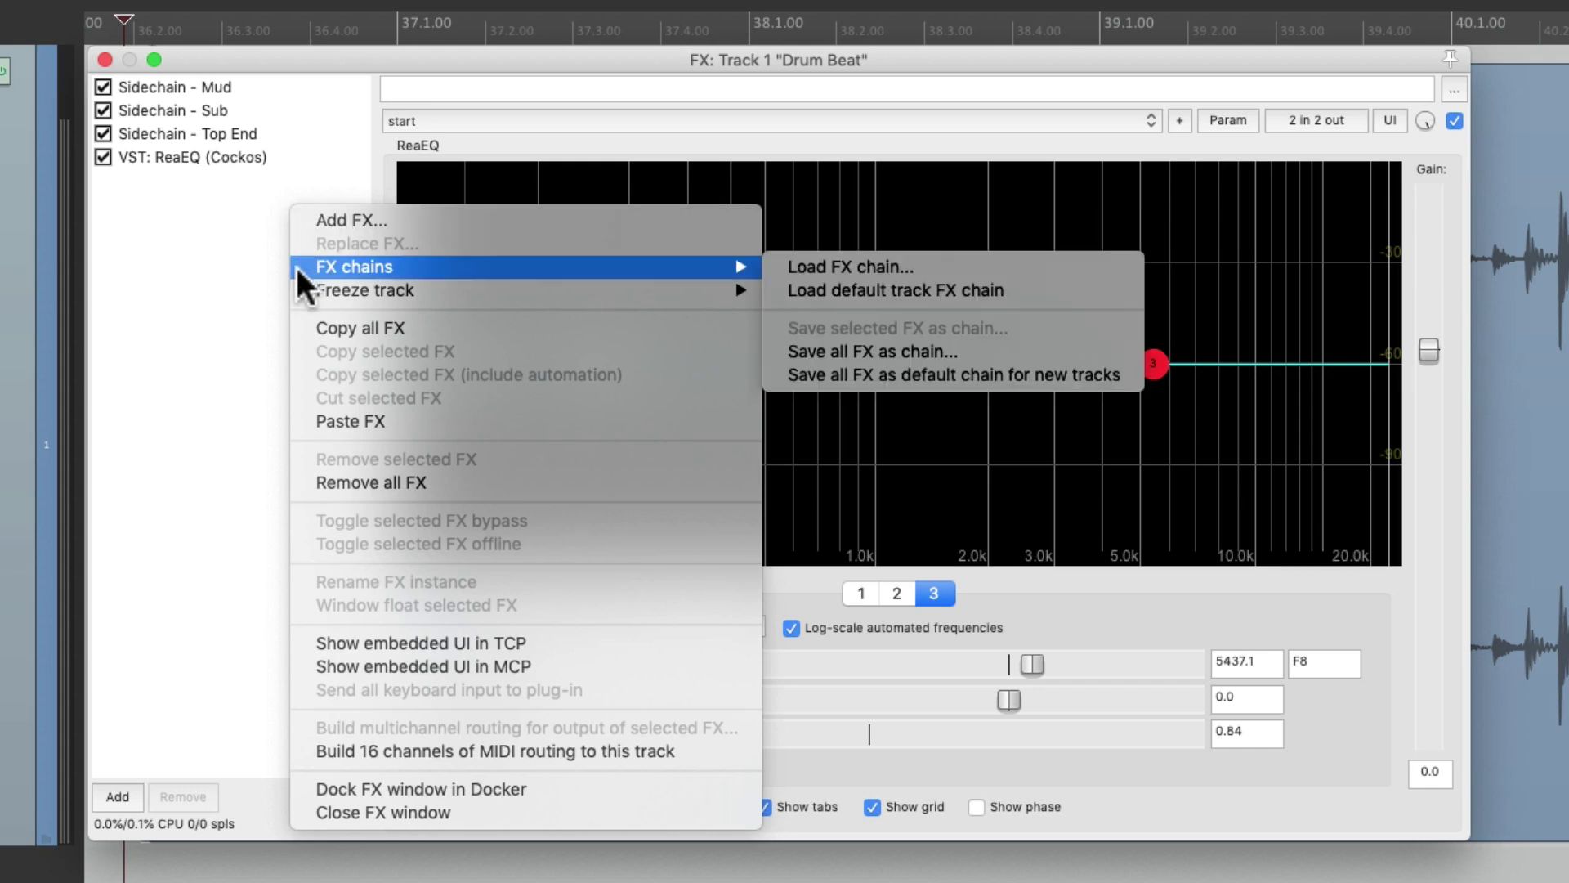
pyautogui.click(988, 353)
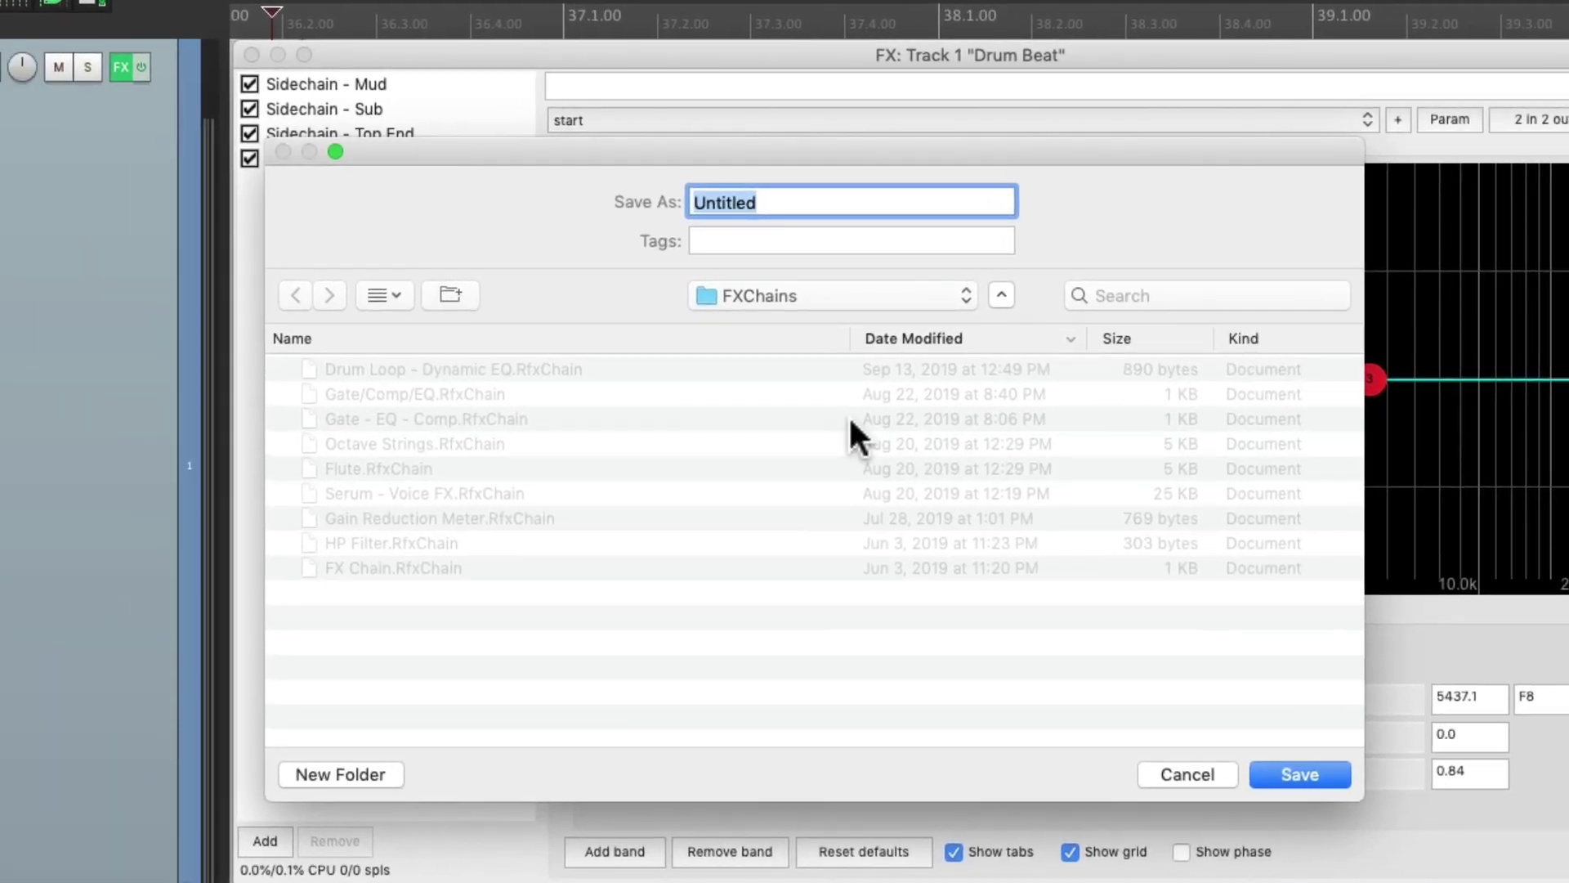
pyautogui.write('Drums - Multiban')
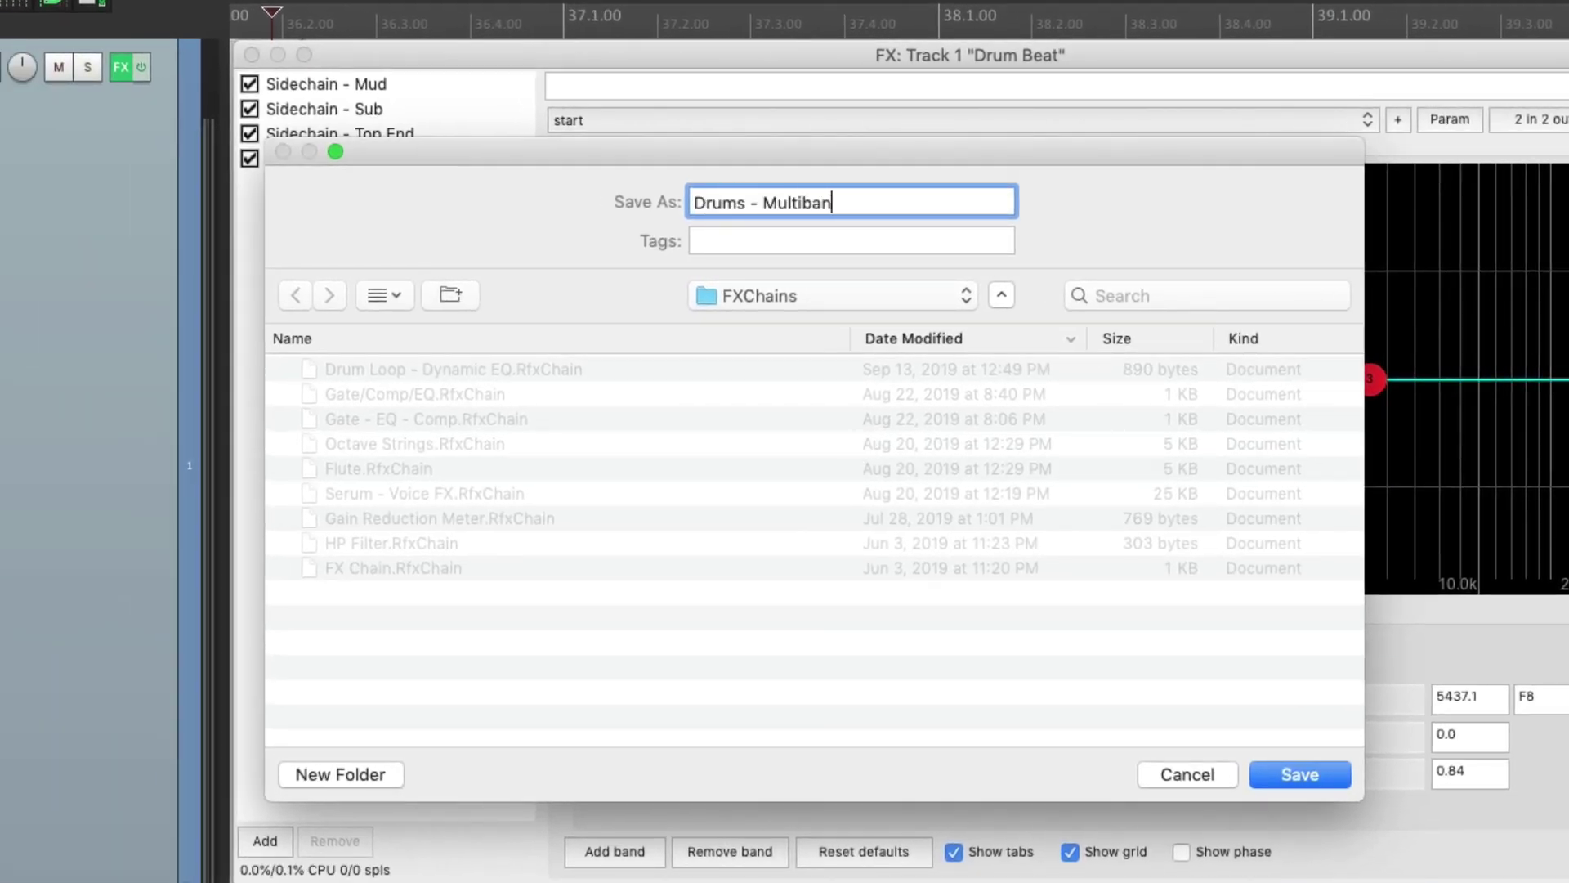
pyautogui.write('d Dynamic EQ')
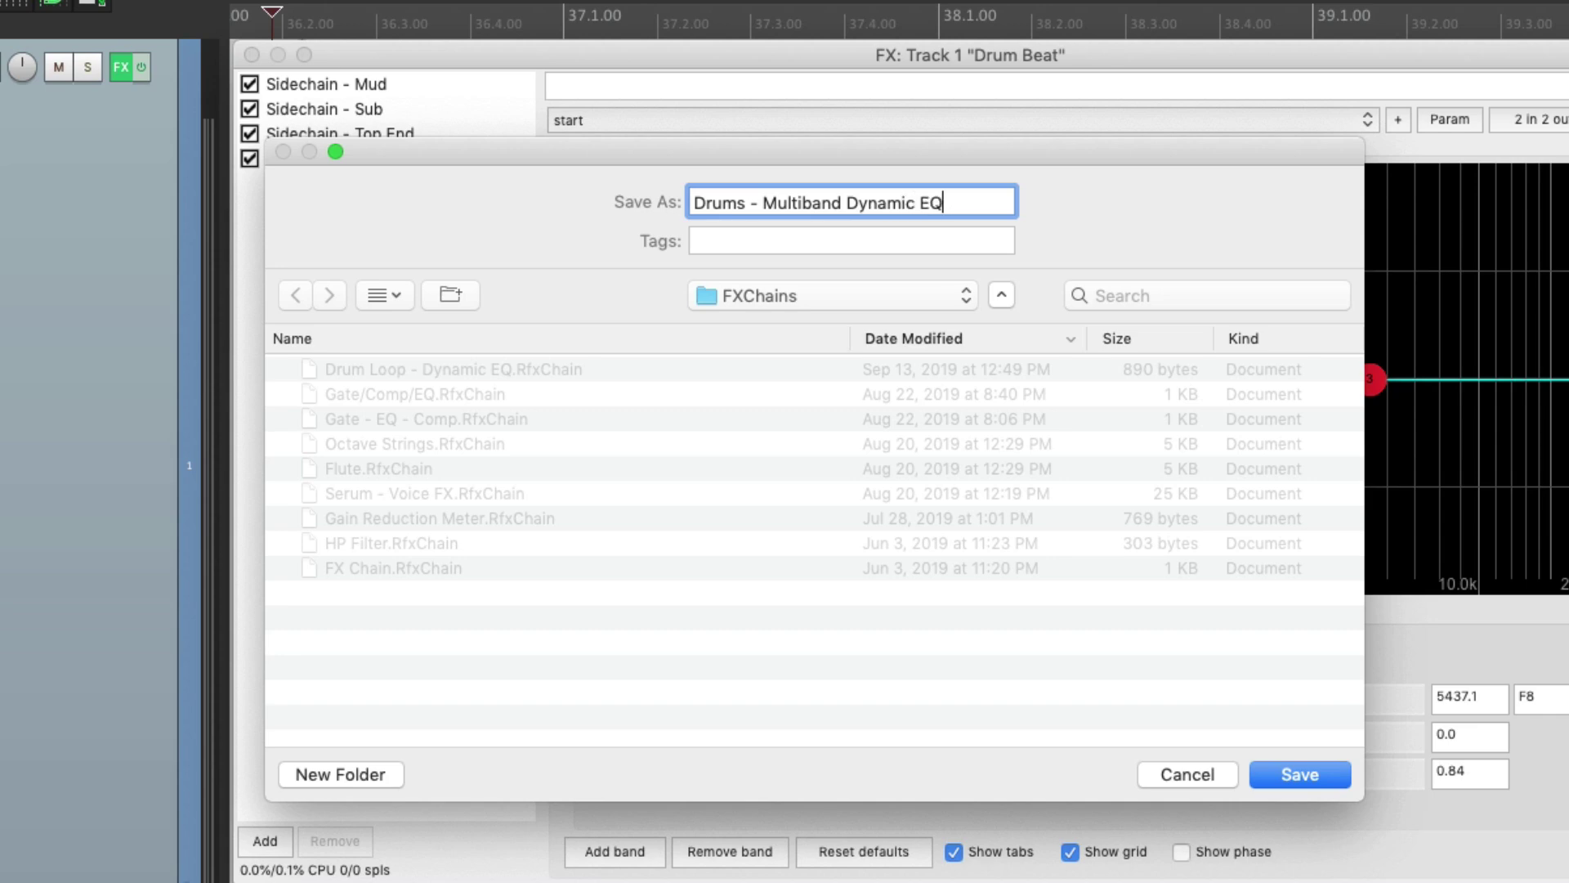
pyautogui.press('Return')
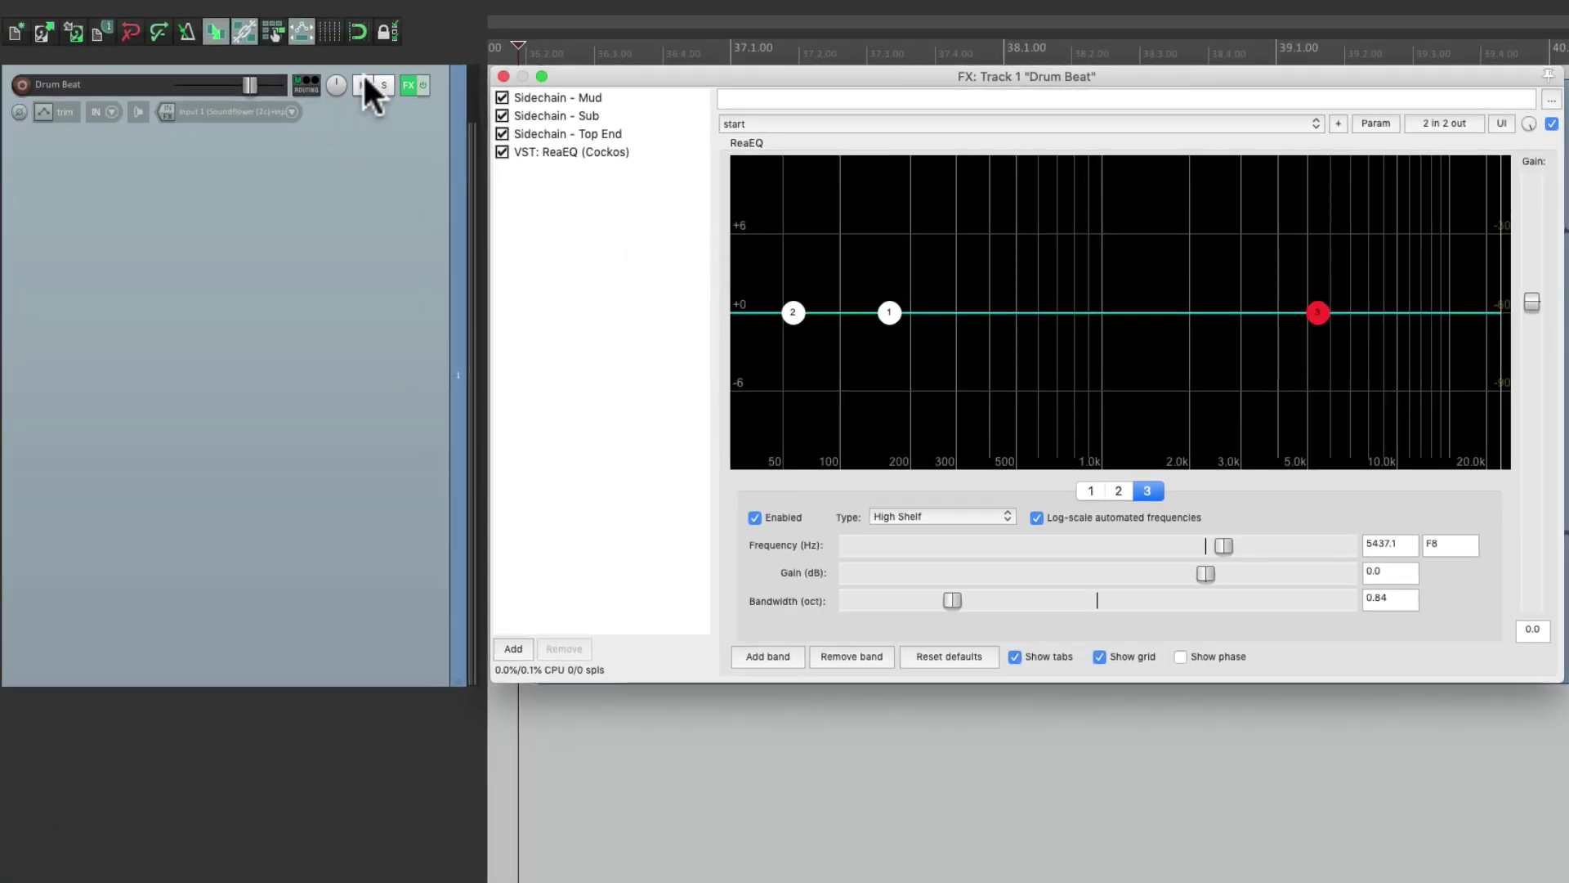
# - Remove every effect from the Drum Beat track and close the empty FX window
pyautogui.click(404, 84)
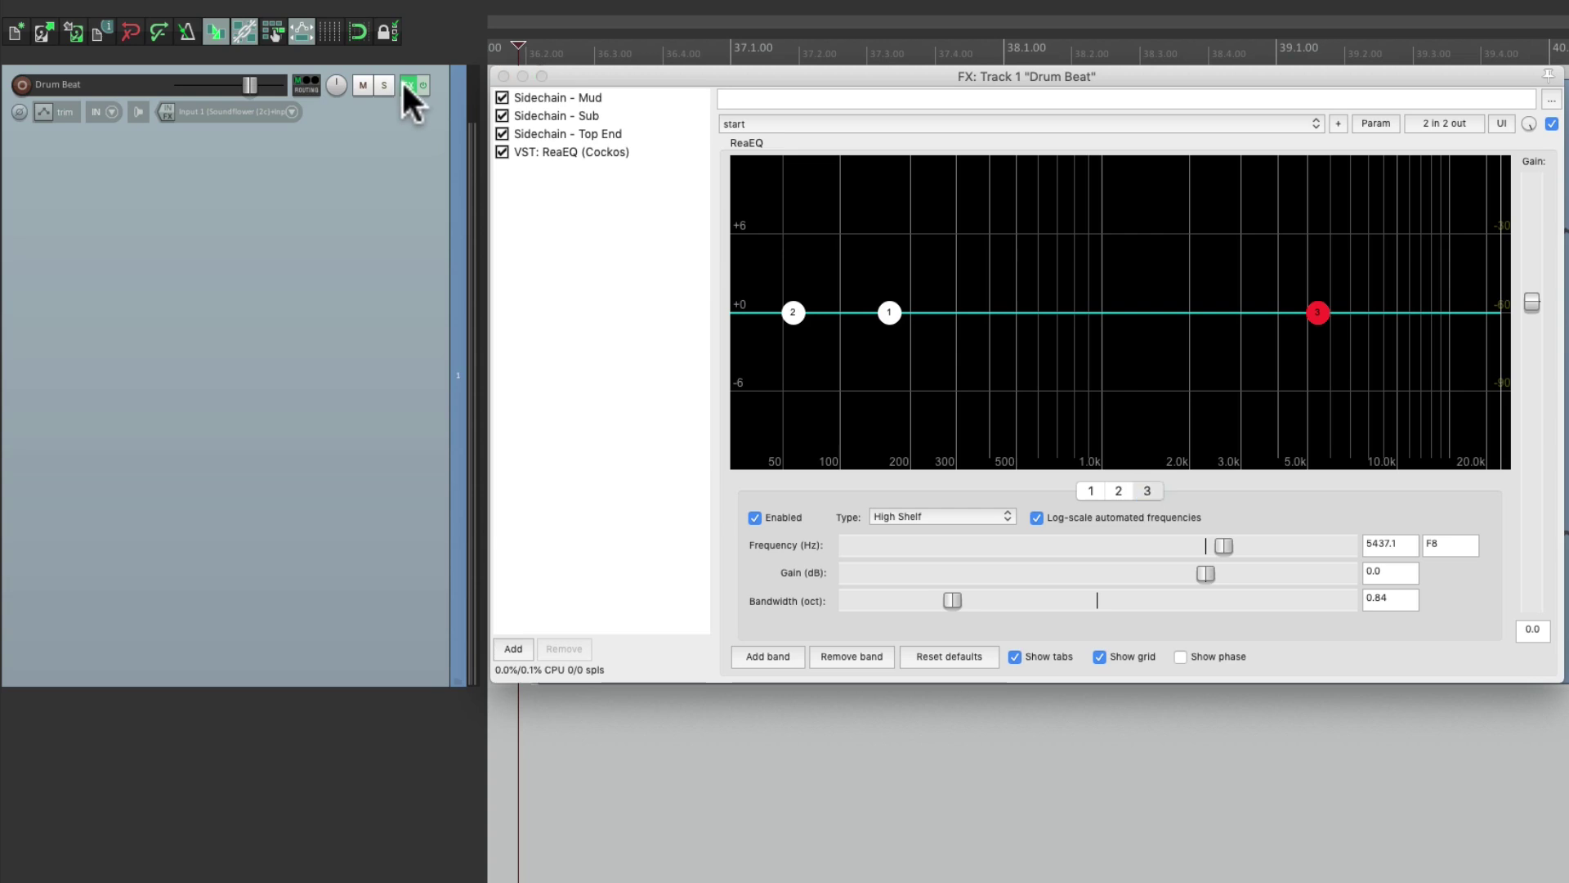
pyautogui.keyDown('alt'); pyautogui.click(403, 84); pyautogui.keyUp('alt')
pyautogui.click(503, 76)
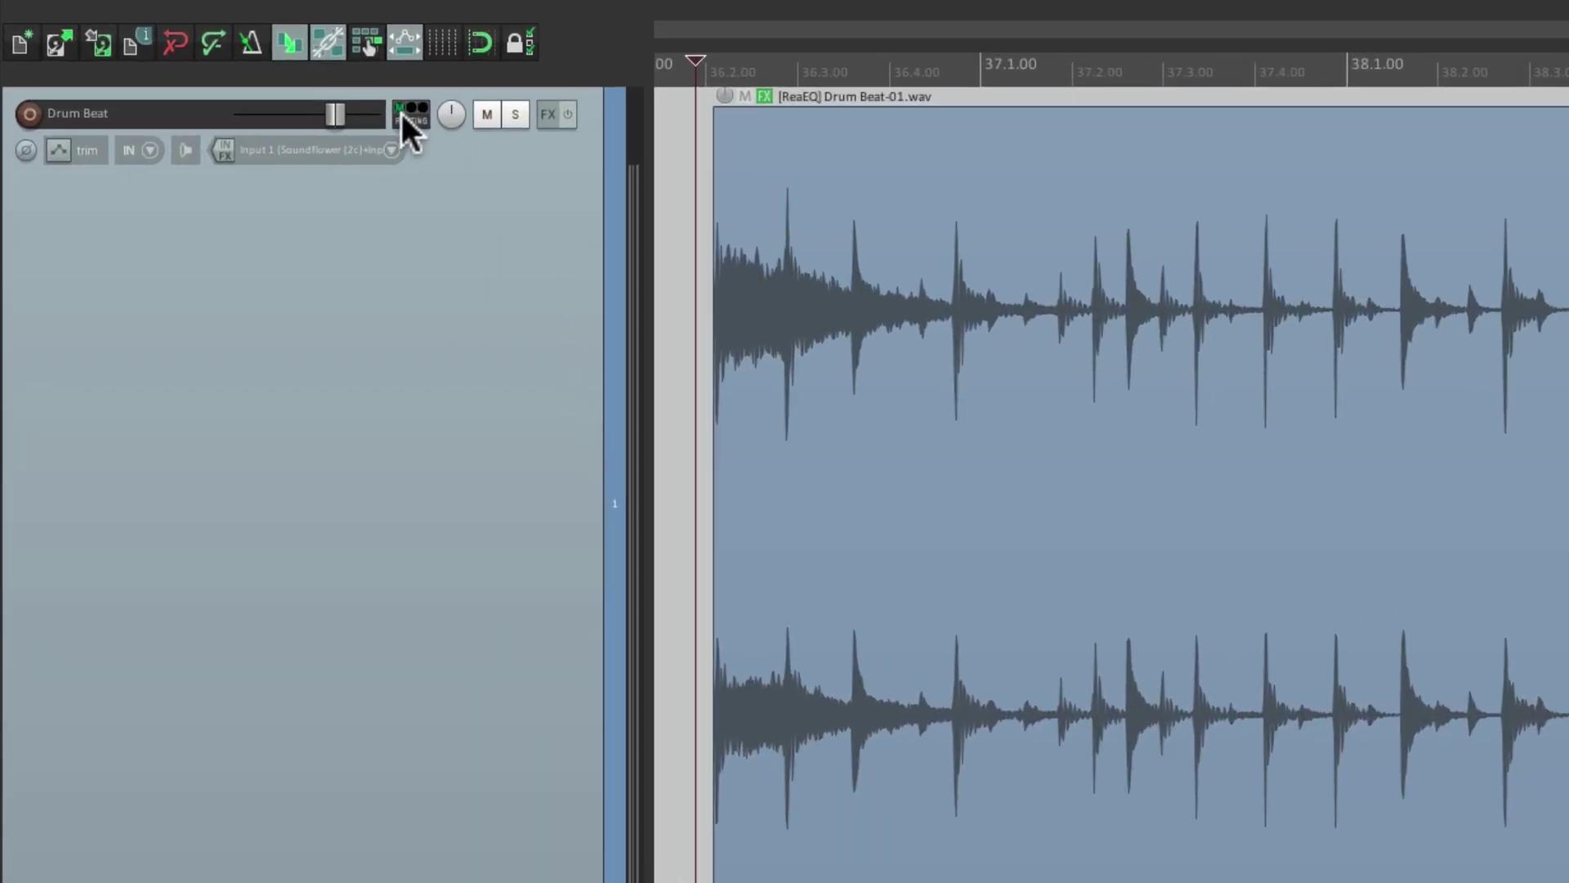
# - Set the Drum Beat track to 2 channels in its routing settings
pyautogui.click(307, 84)
pyautogui.click(1072, 163)
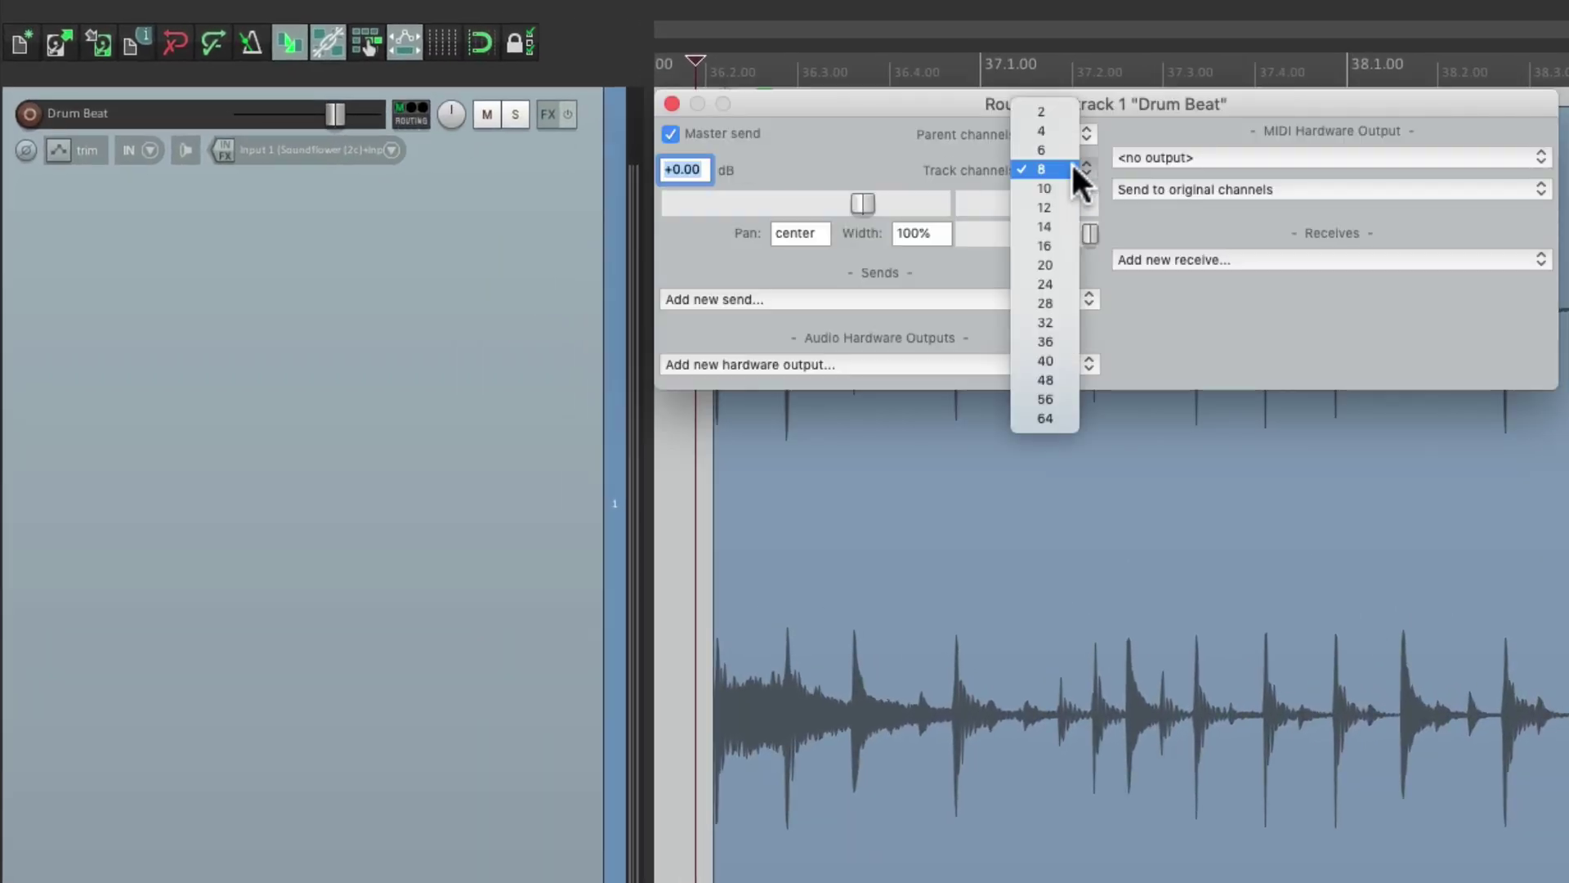
pyautogui.click(1071, 104)
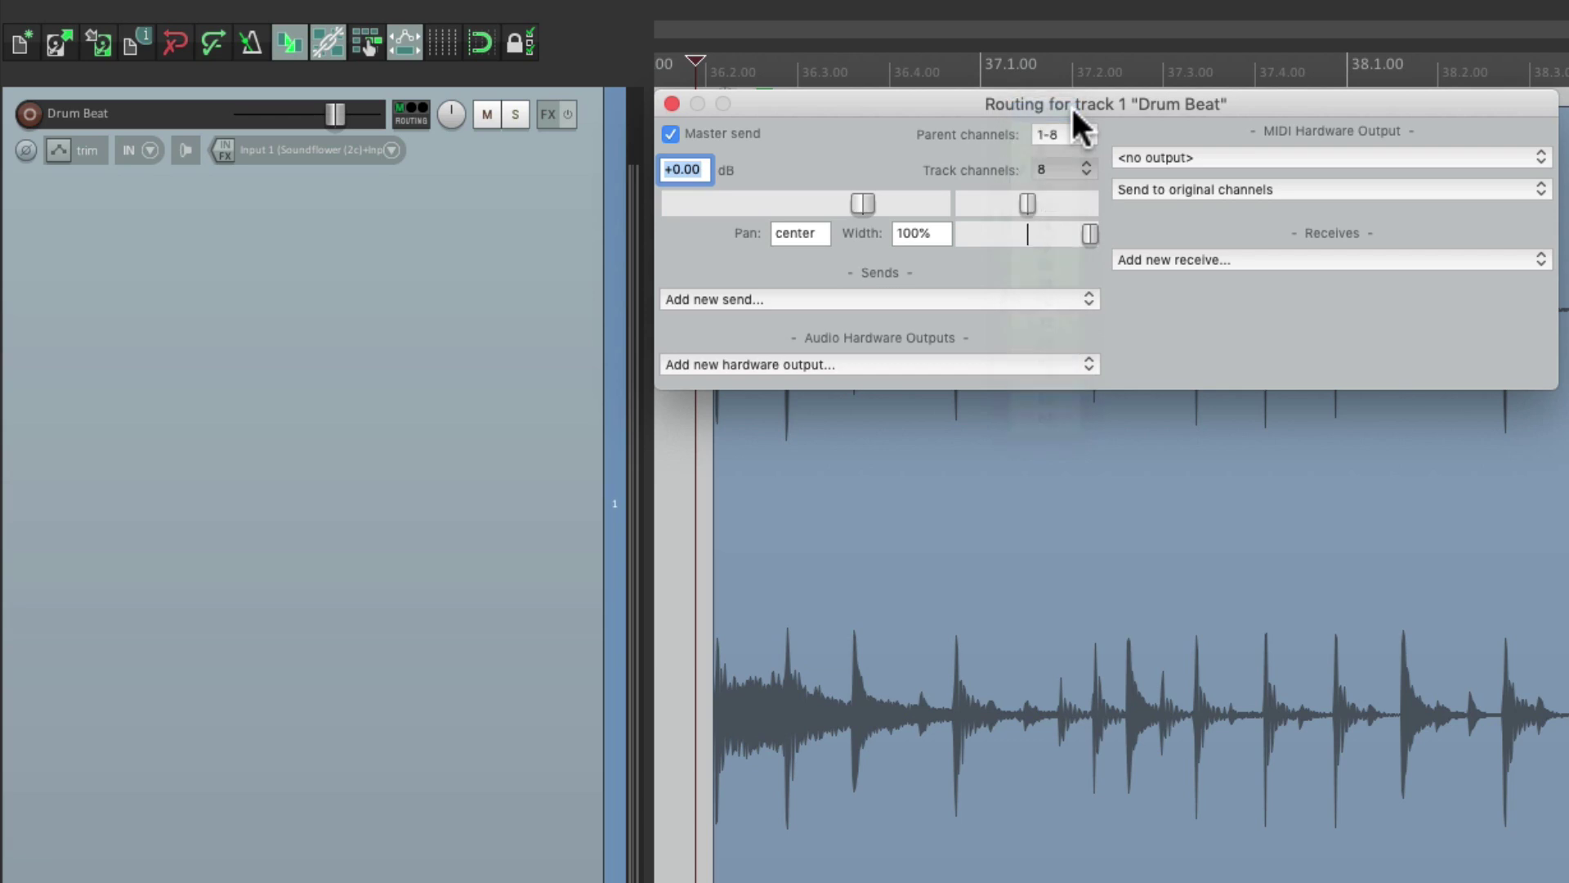
pyautogui.click(672, 103)
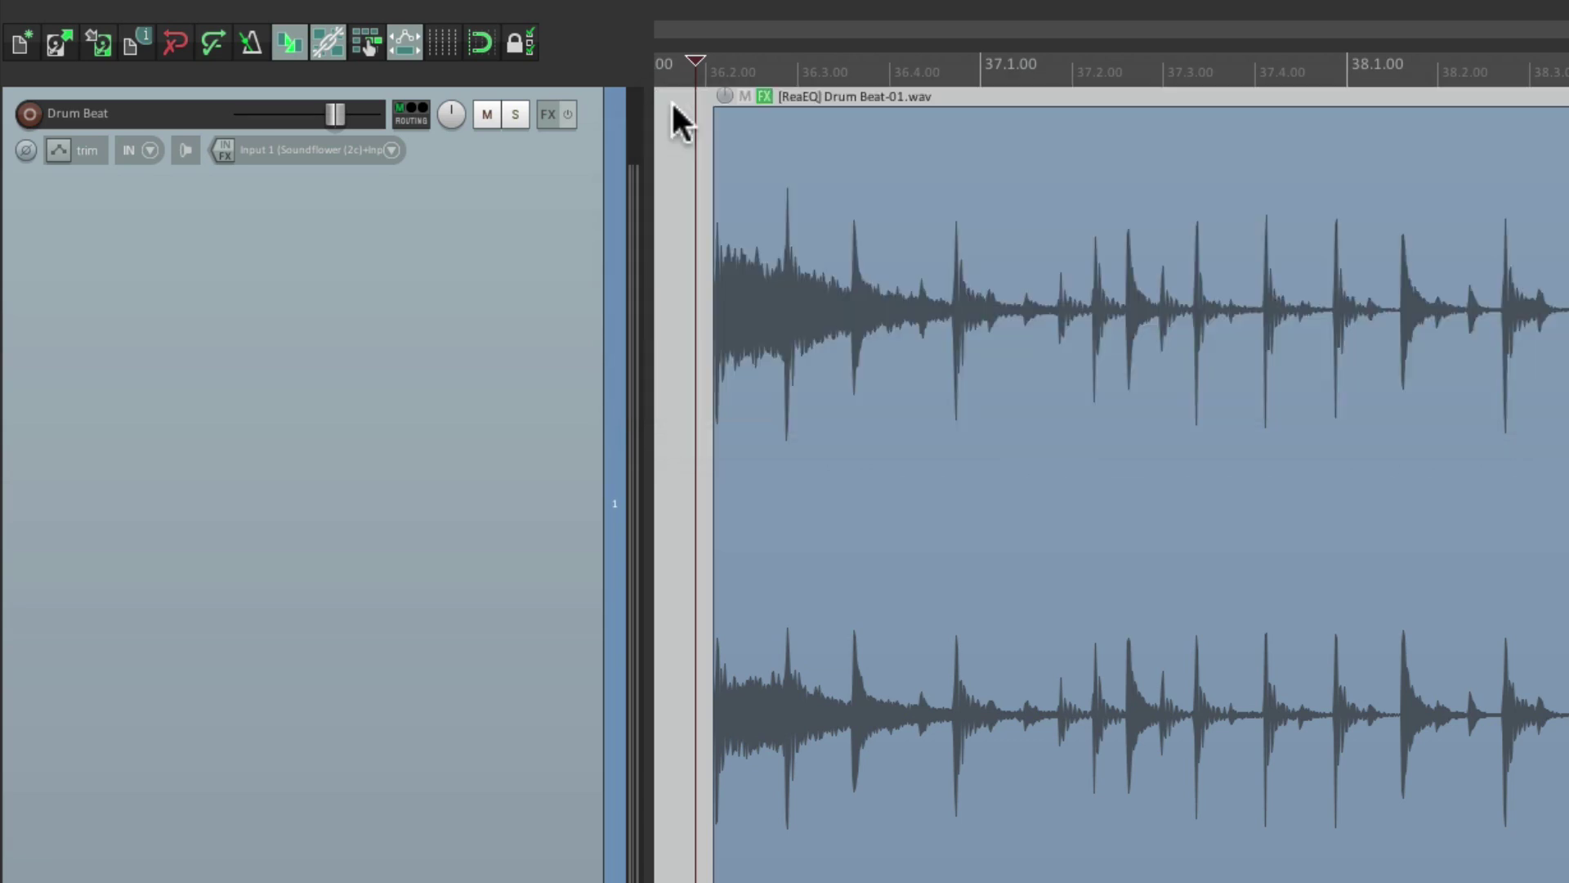
# - Load the saved 'Drums - Multiband Dynamic EQ' FX chain onto the track
pyautogui.rightClick(546, 119)
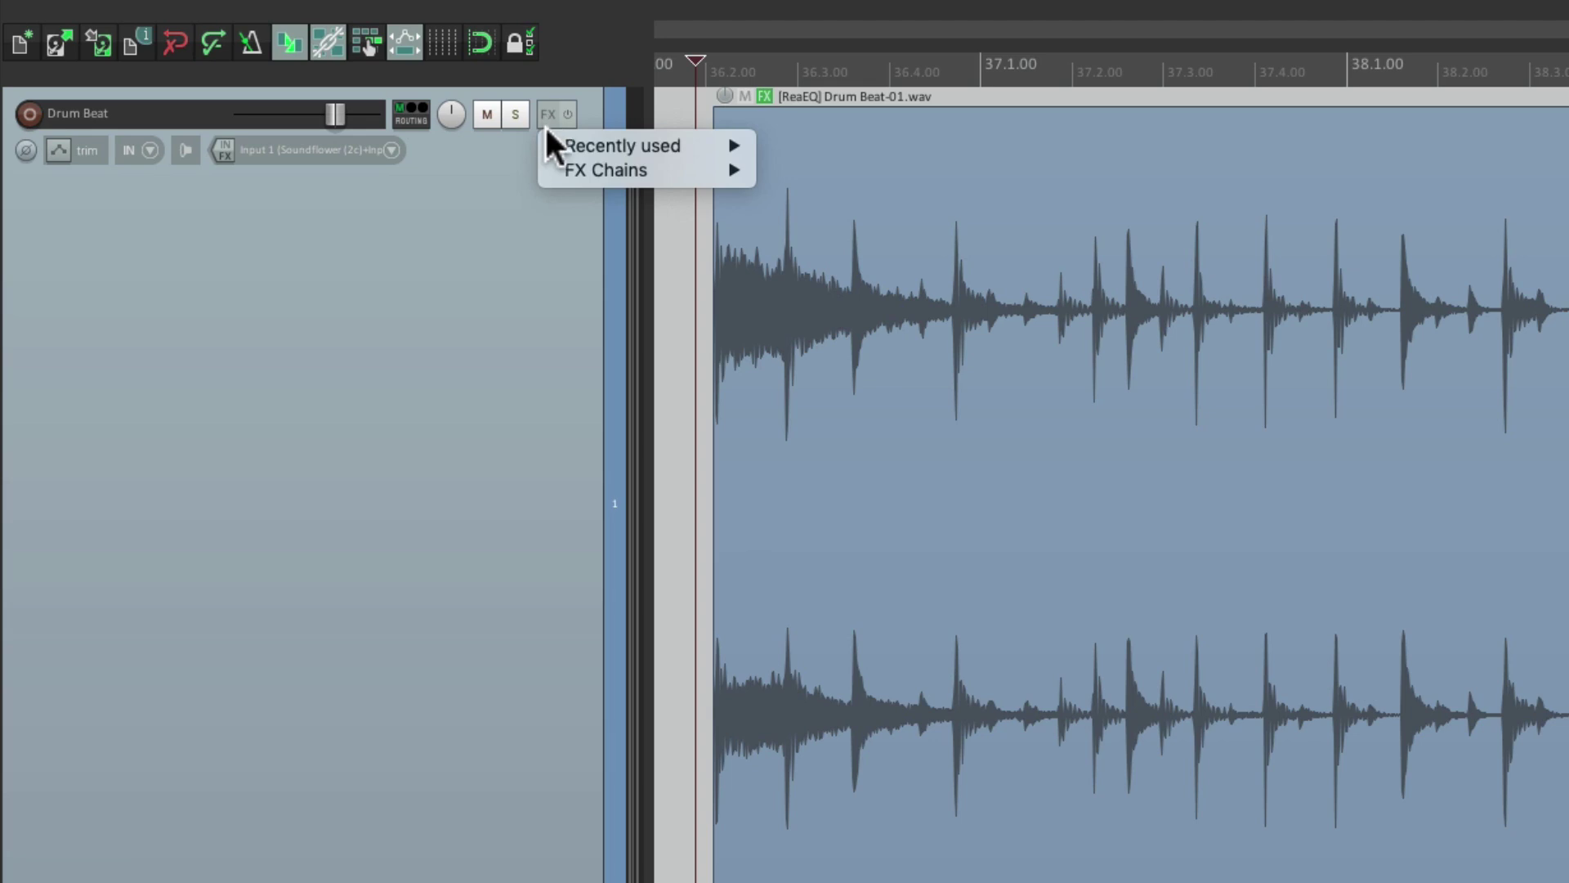
pyautogui.moveTo(547, 173)
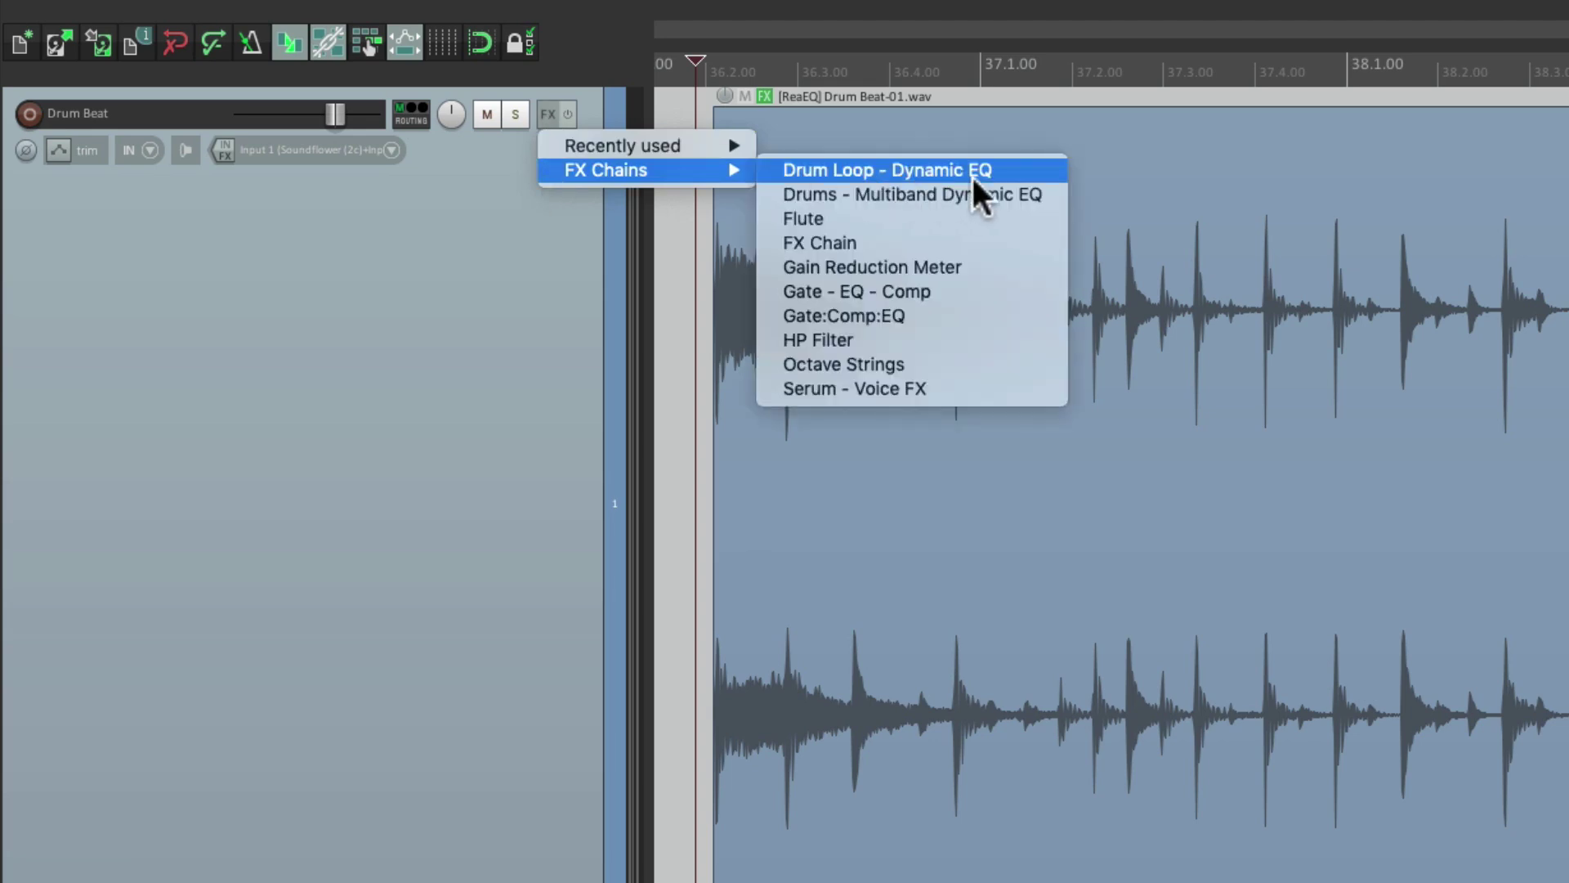
pyautogui.click(1032, 194)
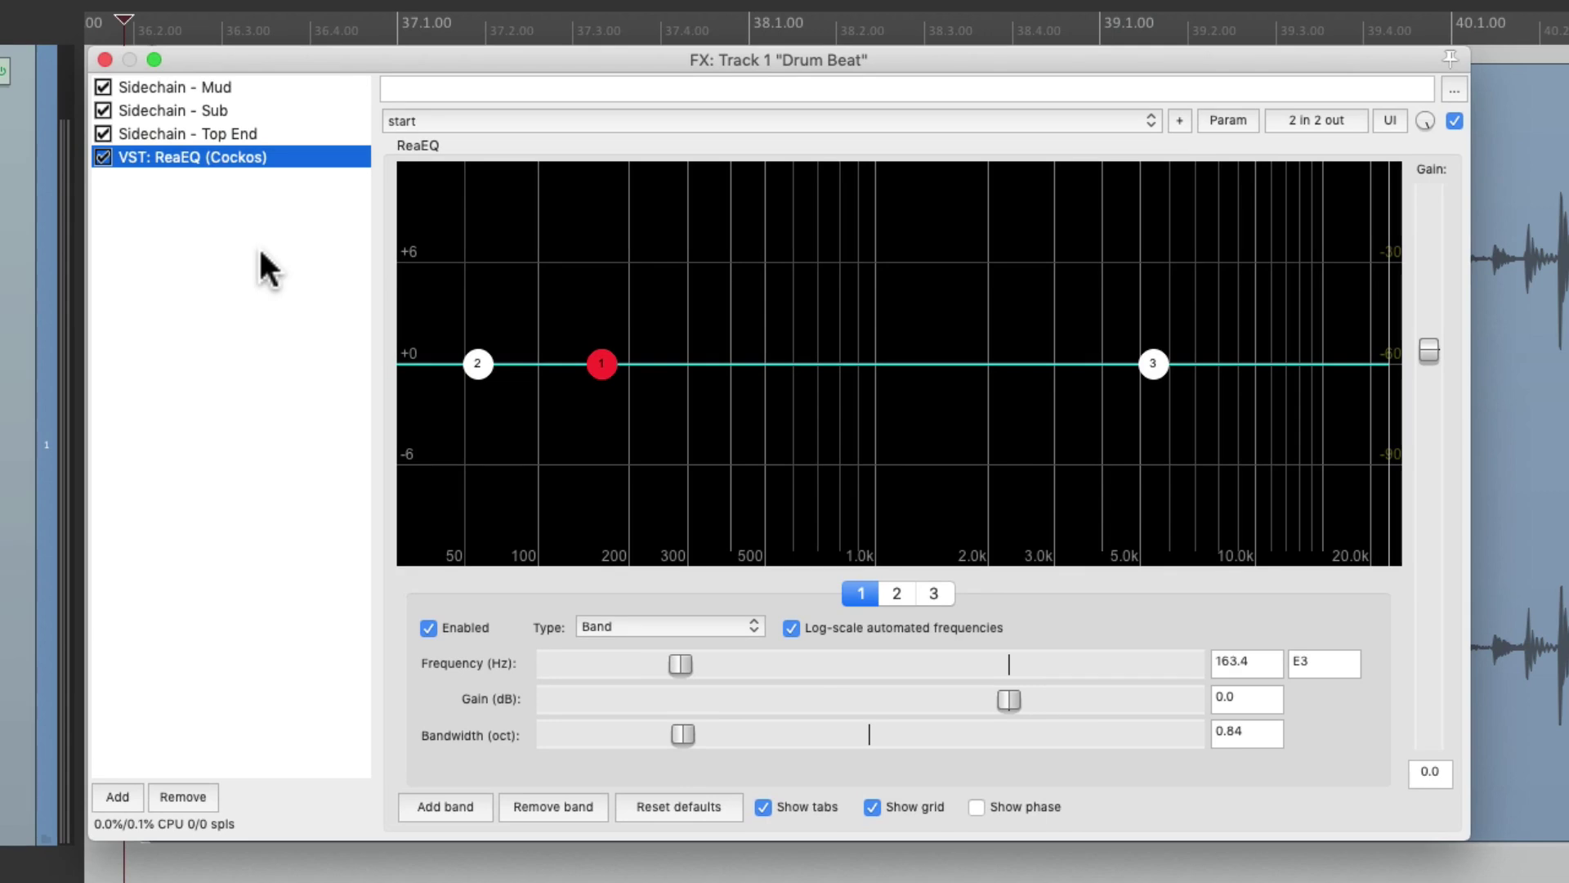
# - Play back the reloaded chain and retune ReaEQ band 3's high-shelf frequency
pyautogui.press('space')
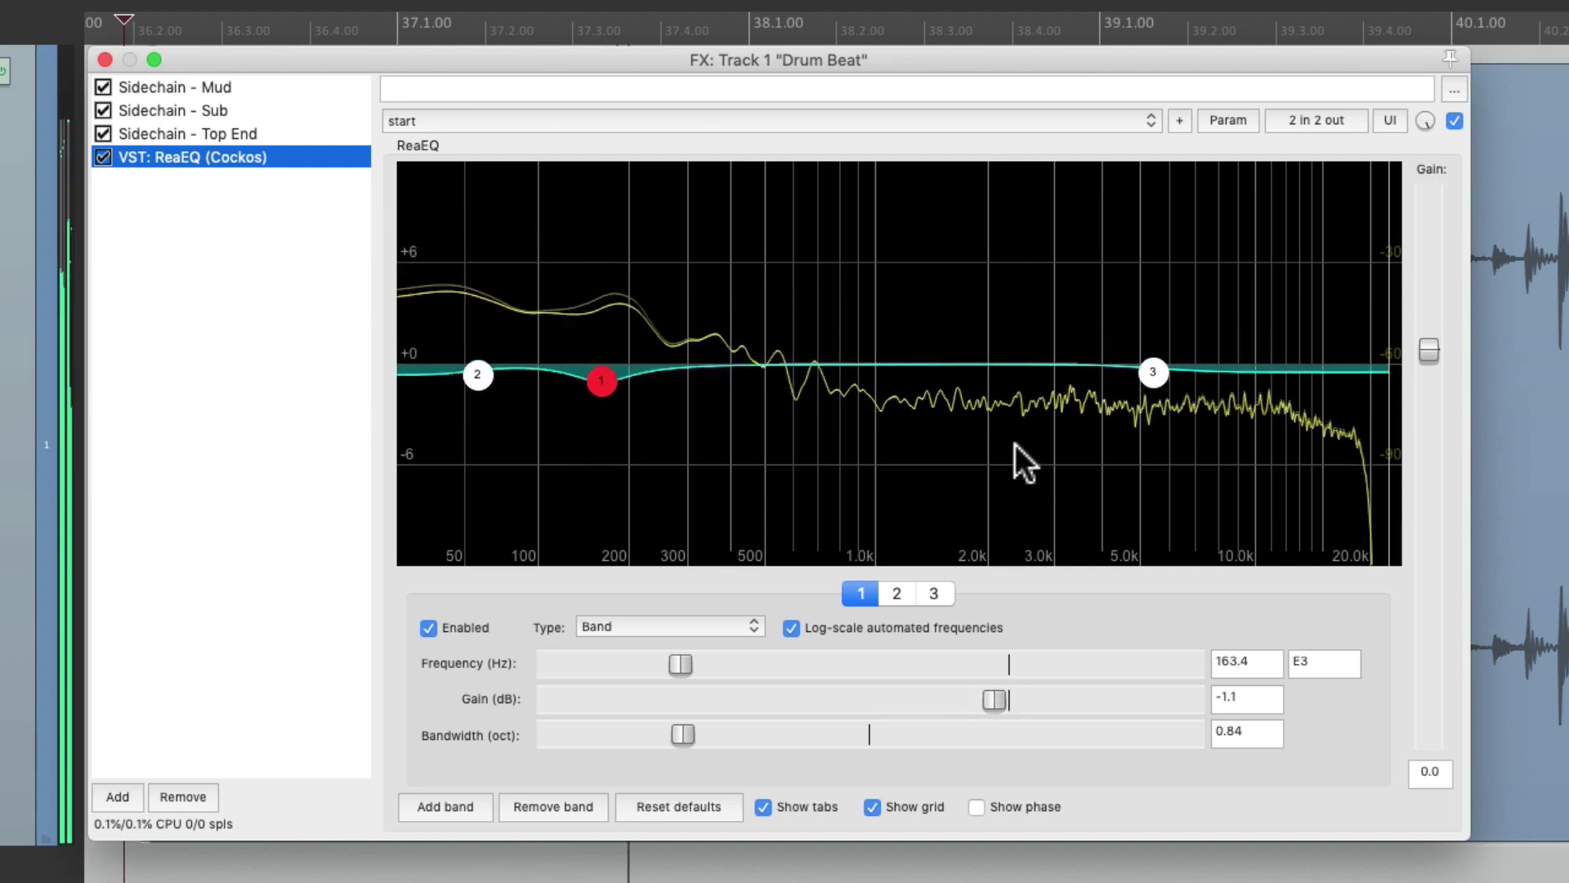
pyautogui.press('space')
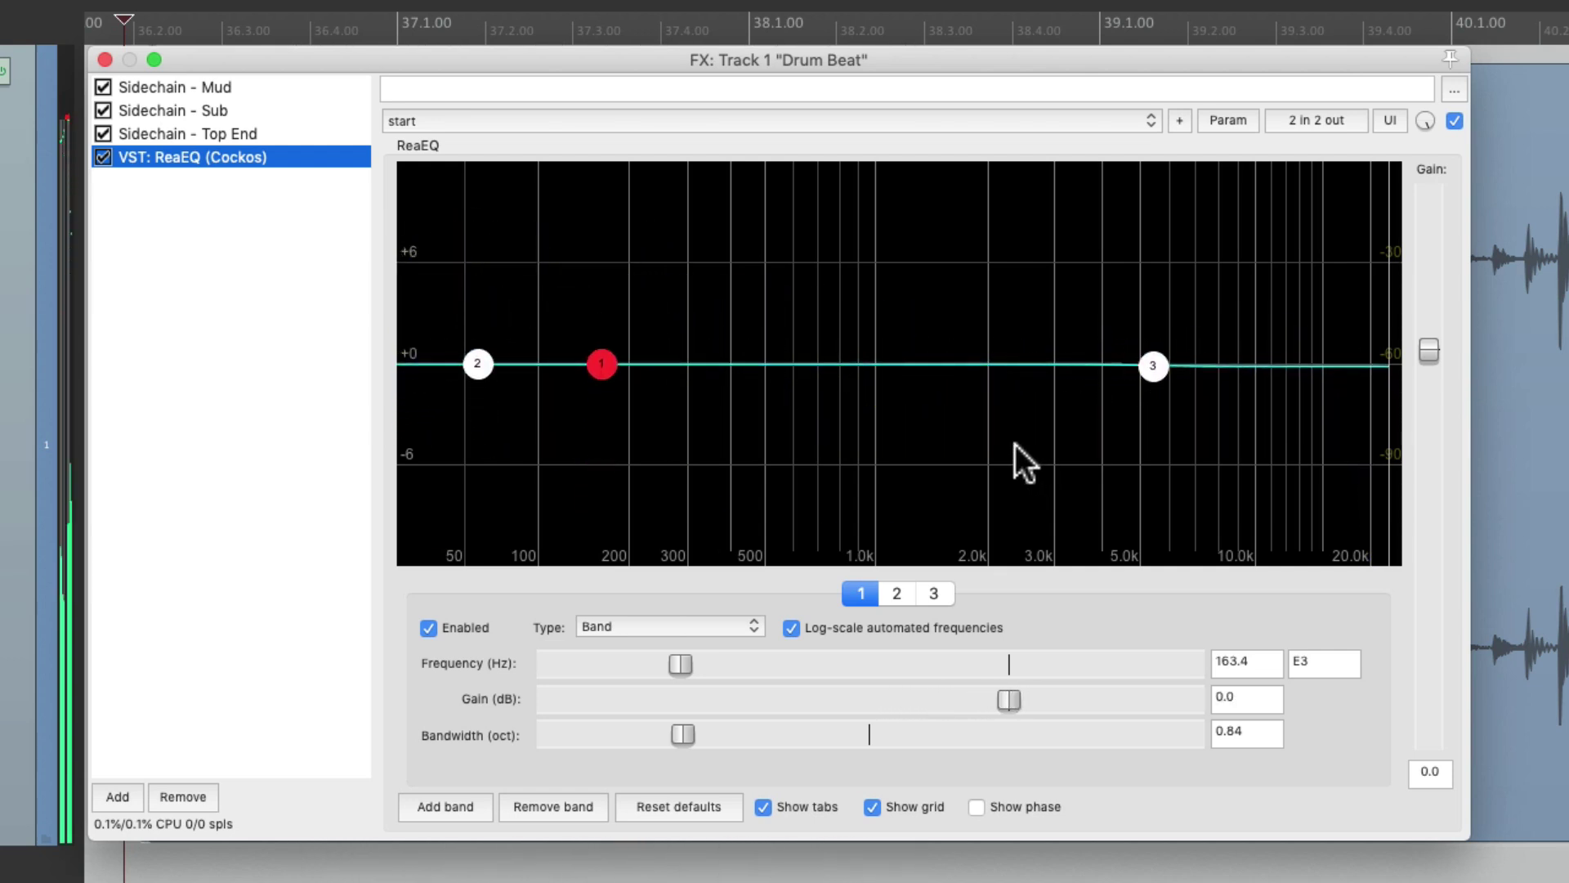
pyautogui.click(933, 595)
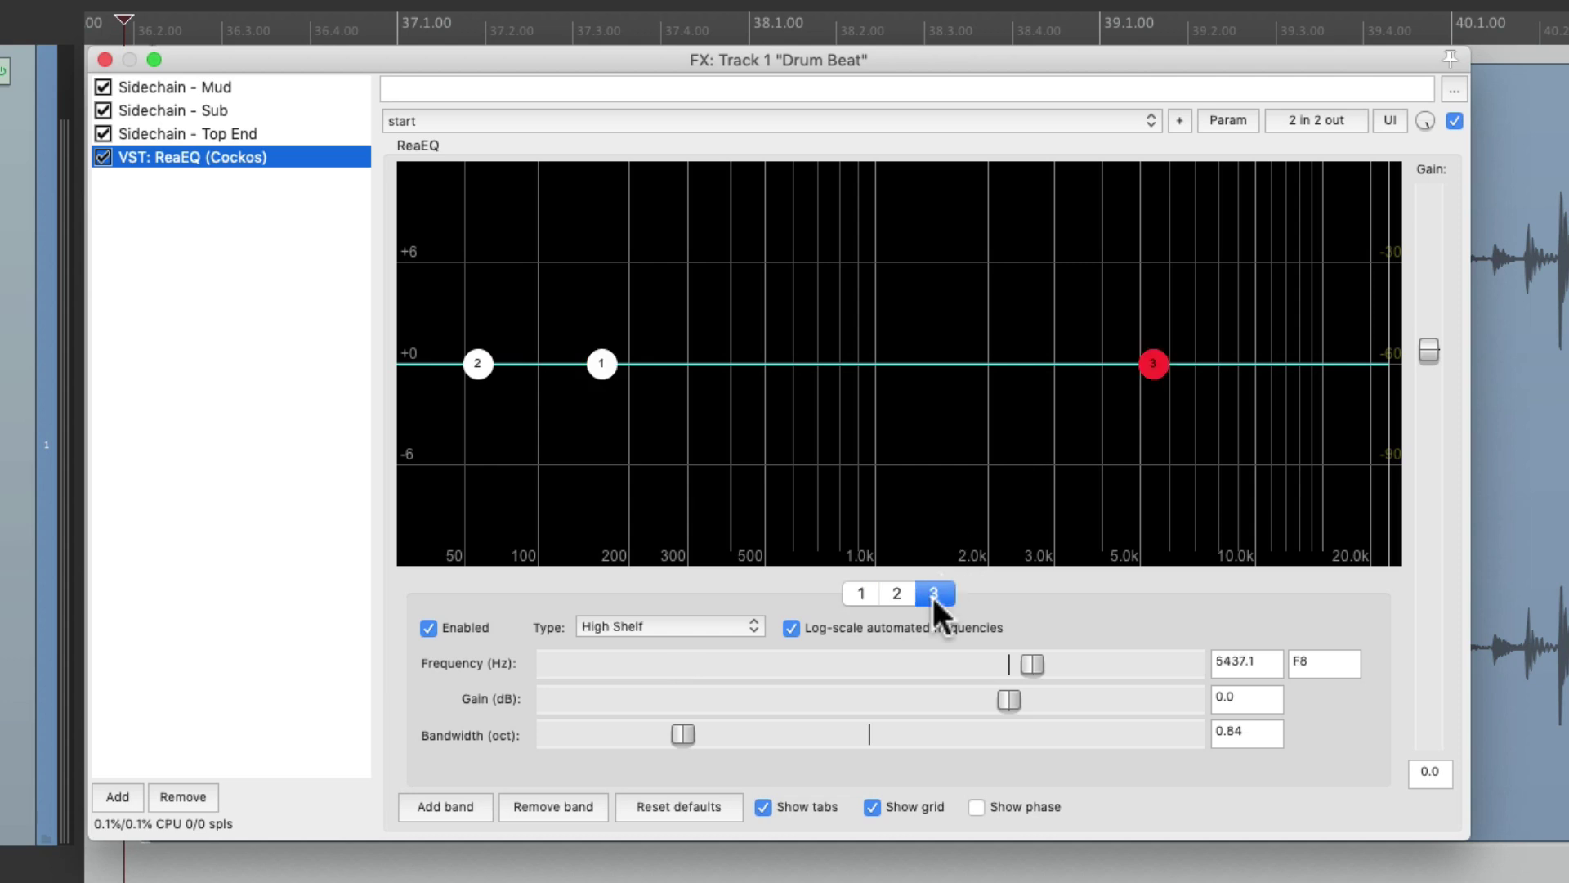
pyautogui.press('space')
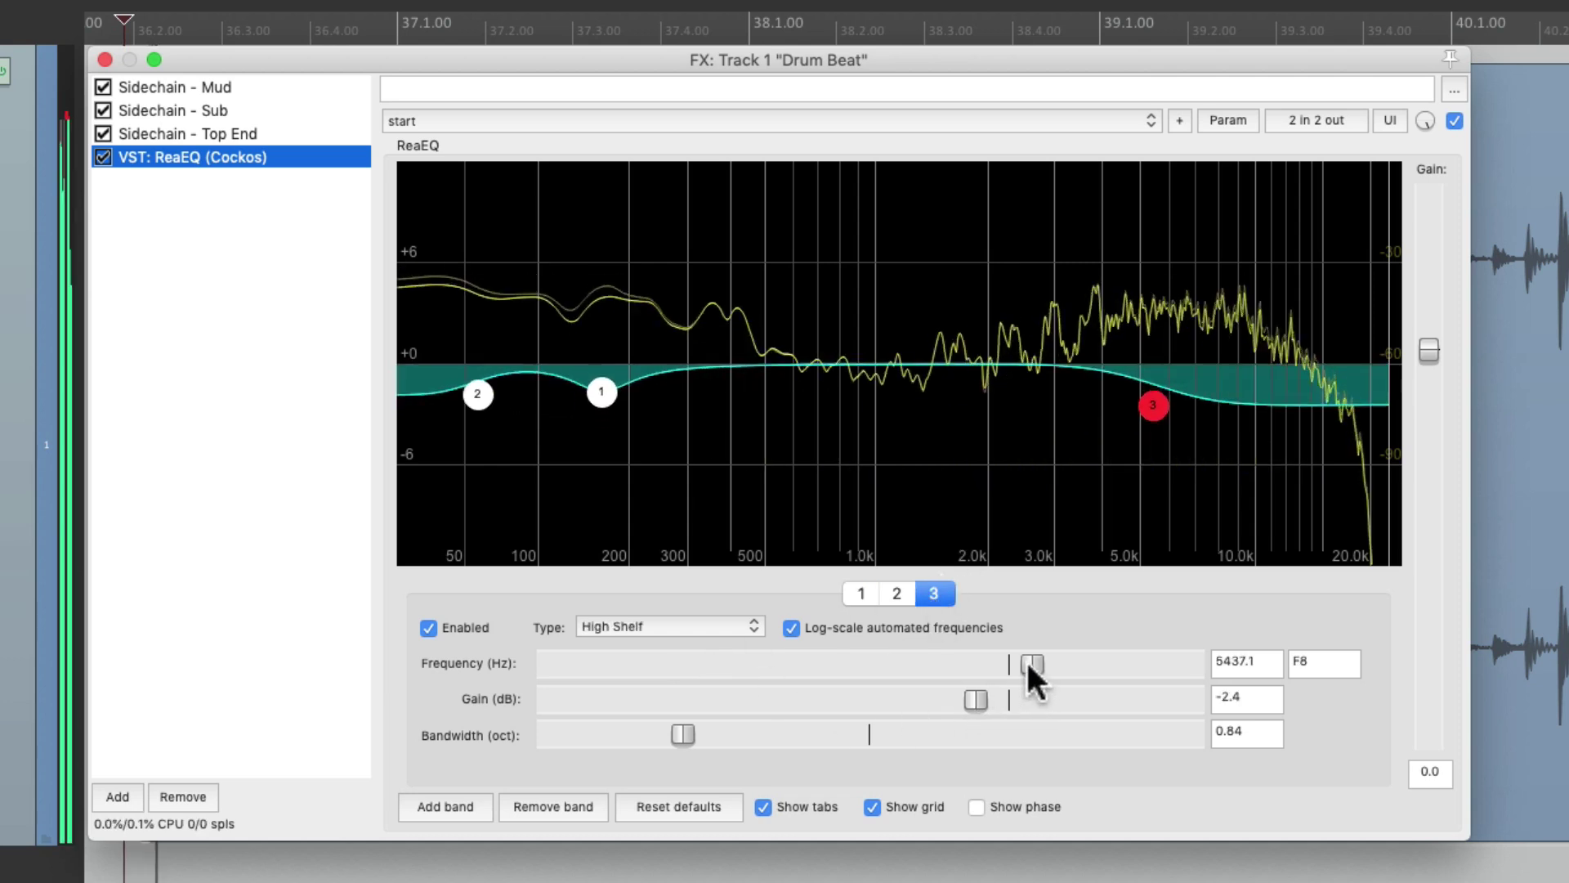
pyautogui.moveTo(1027, 660)
pyautogui.mouseDown()
pyautogui.moveTo(984, 664)
pyautogui.moveTo(1049, 659)
pyautogui.mouseUp()
# - Lower band 2's low-shelf frequency to 43.9 Hz, then select band 1
pyautogui.click(896, 594)
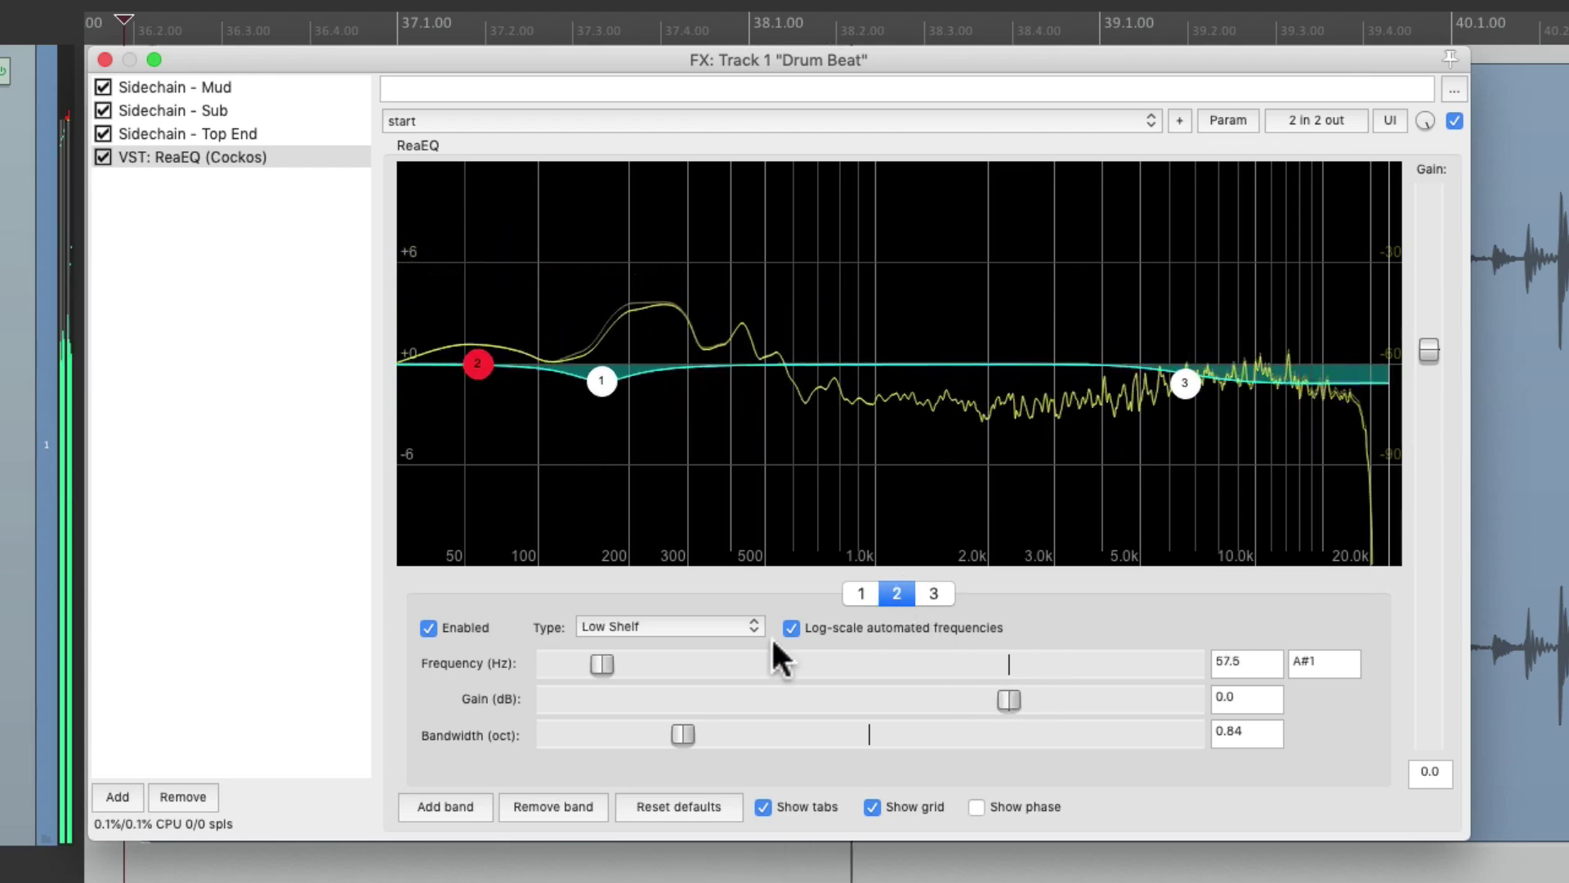
pyautogui.moveTo(618, 664); pyautogui.dragTo(585, 664)
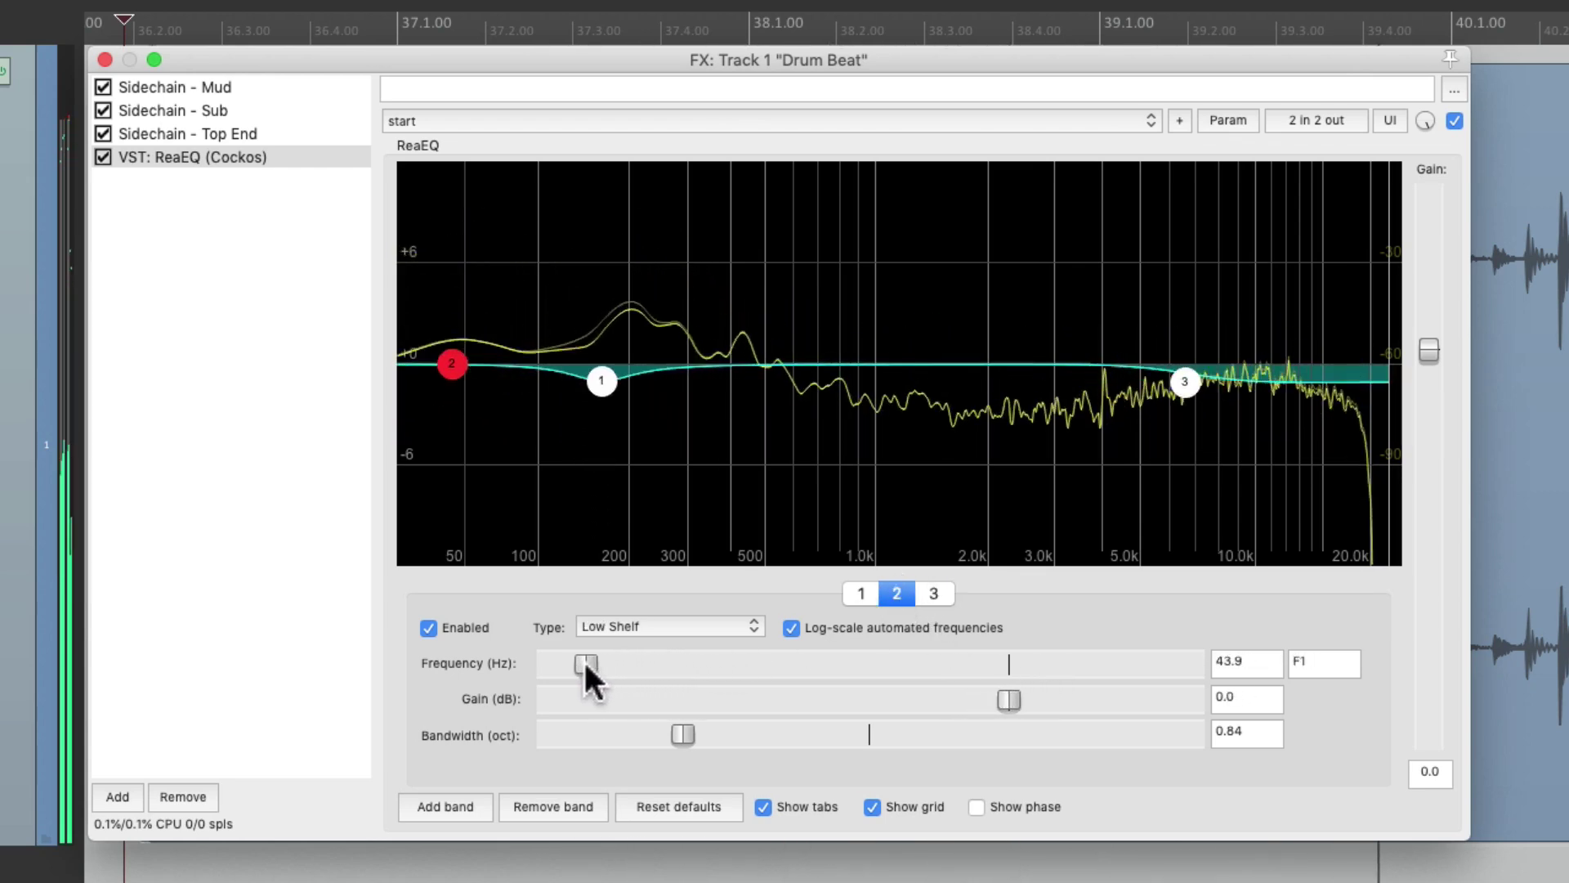
pyautogui.click(861, 594)
# - Set band 1's frequency to 199.4 Hz and its gain-ducking modulation strength to 38.9%
pyautogui.moveTo(682, 663)
pyautogui.mouseDown()
pyautogui.moveTo(651, 664)
pyautogui.moveTo(701, 664)
pyautogui.mouseUp()
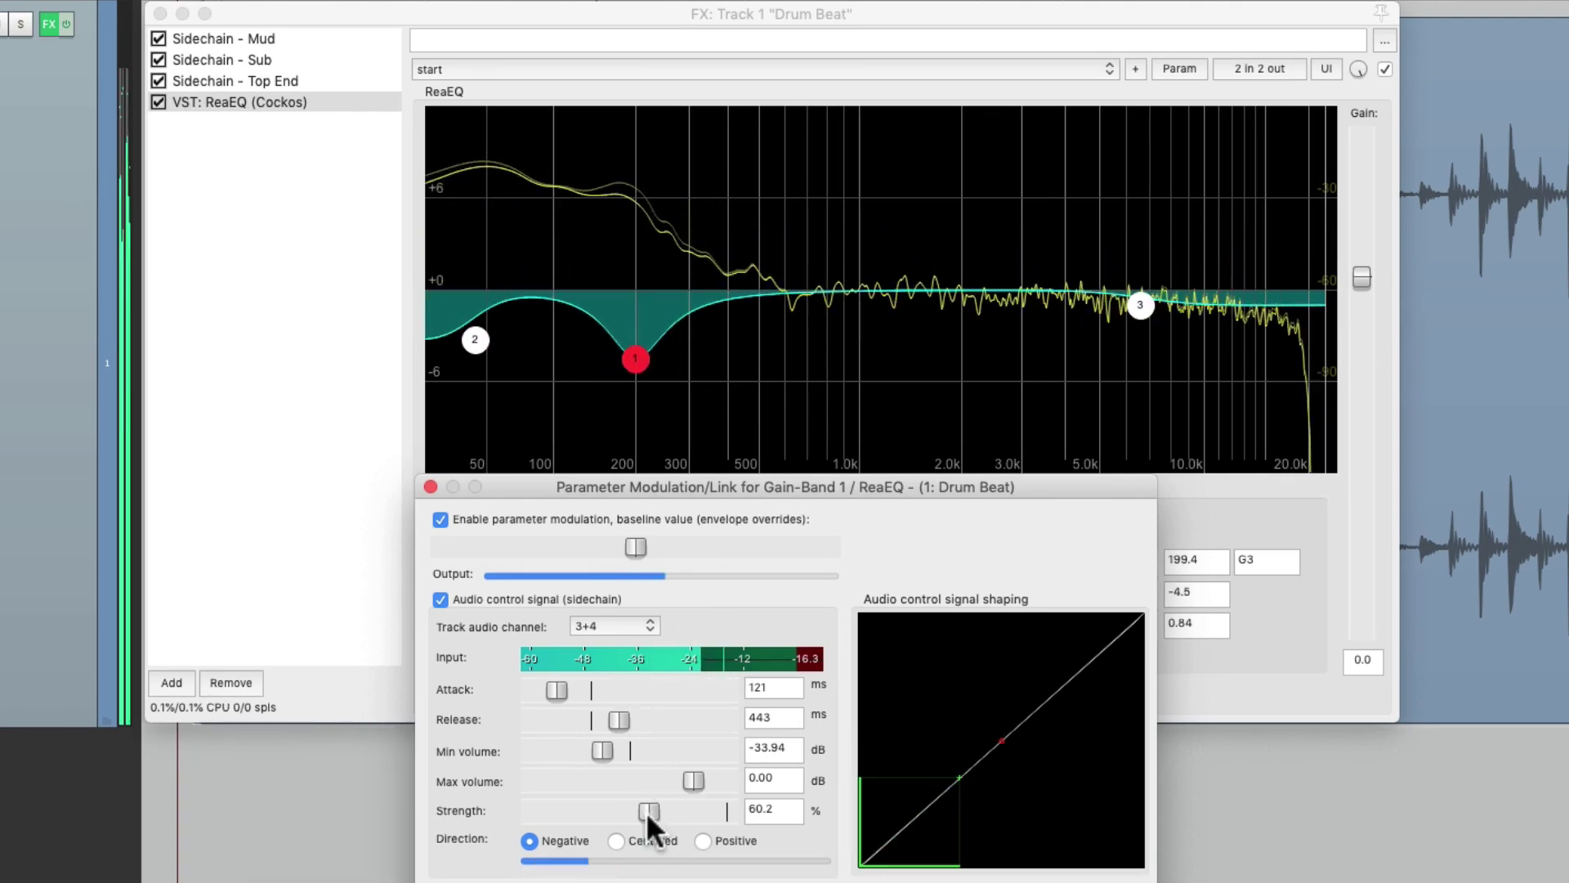
pyautogui.moveTo(646, 810); pyautogui.dragTo(605, 807)
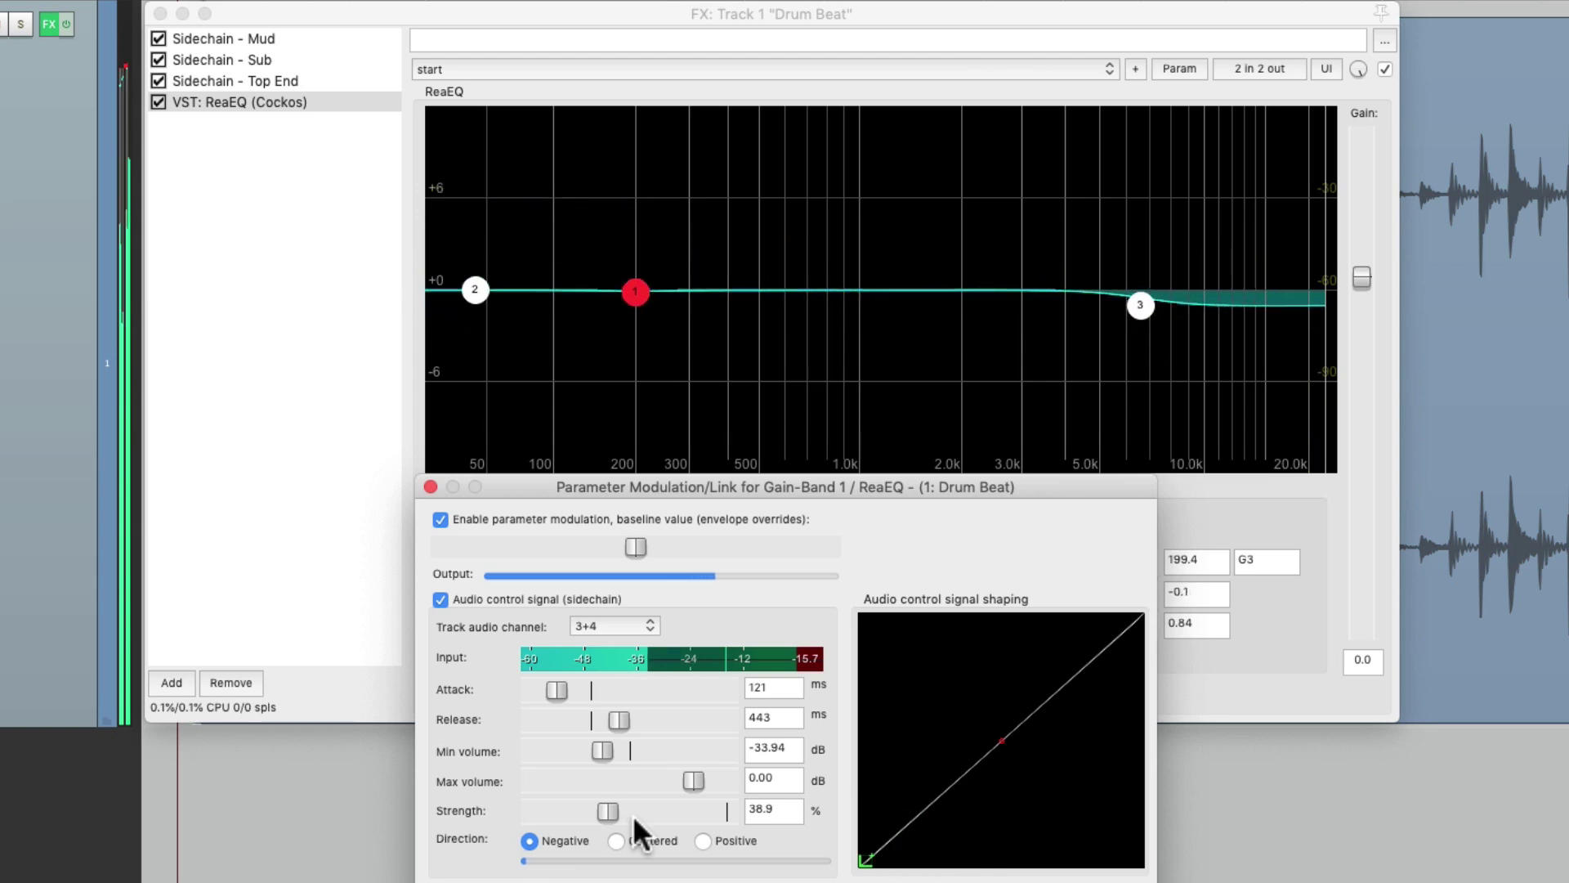